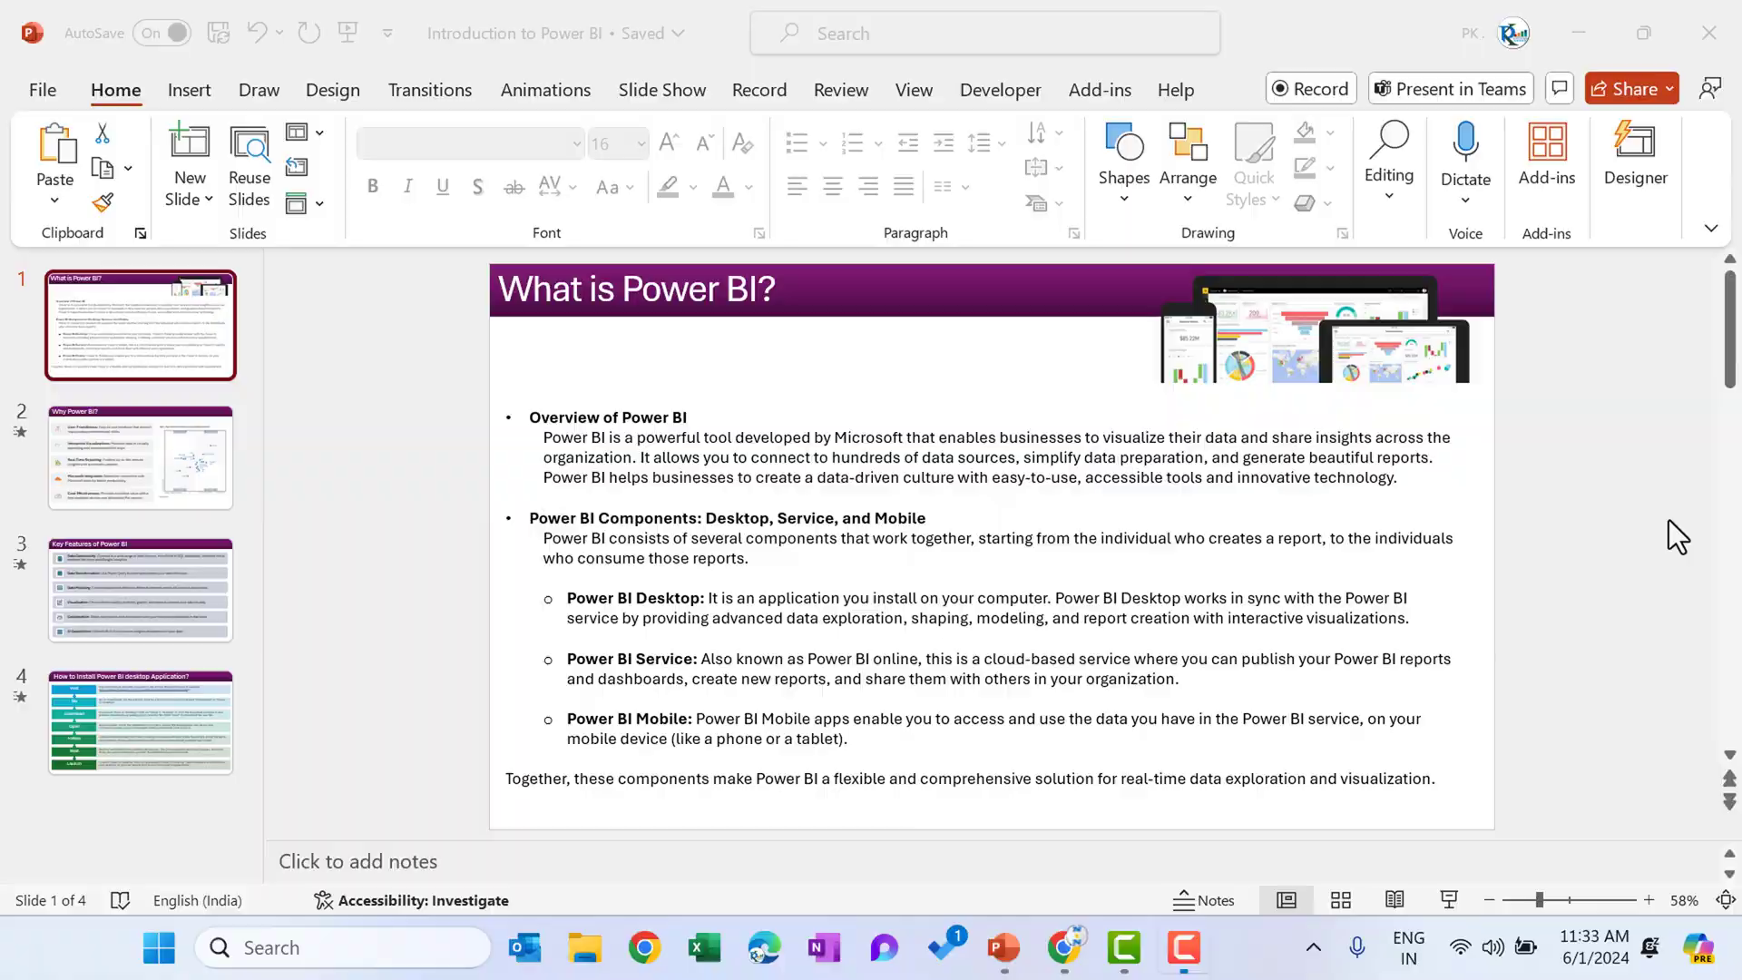
Start the PowerPoint slide show full screen on the 'What is Power BI?' slide
{"action": "key", "text": "F5"}
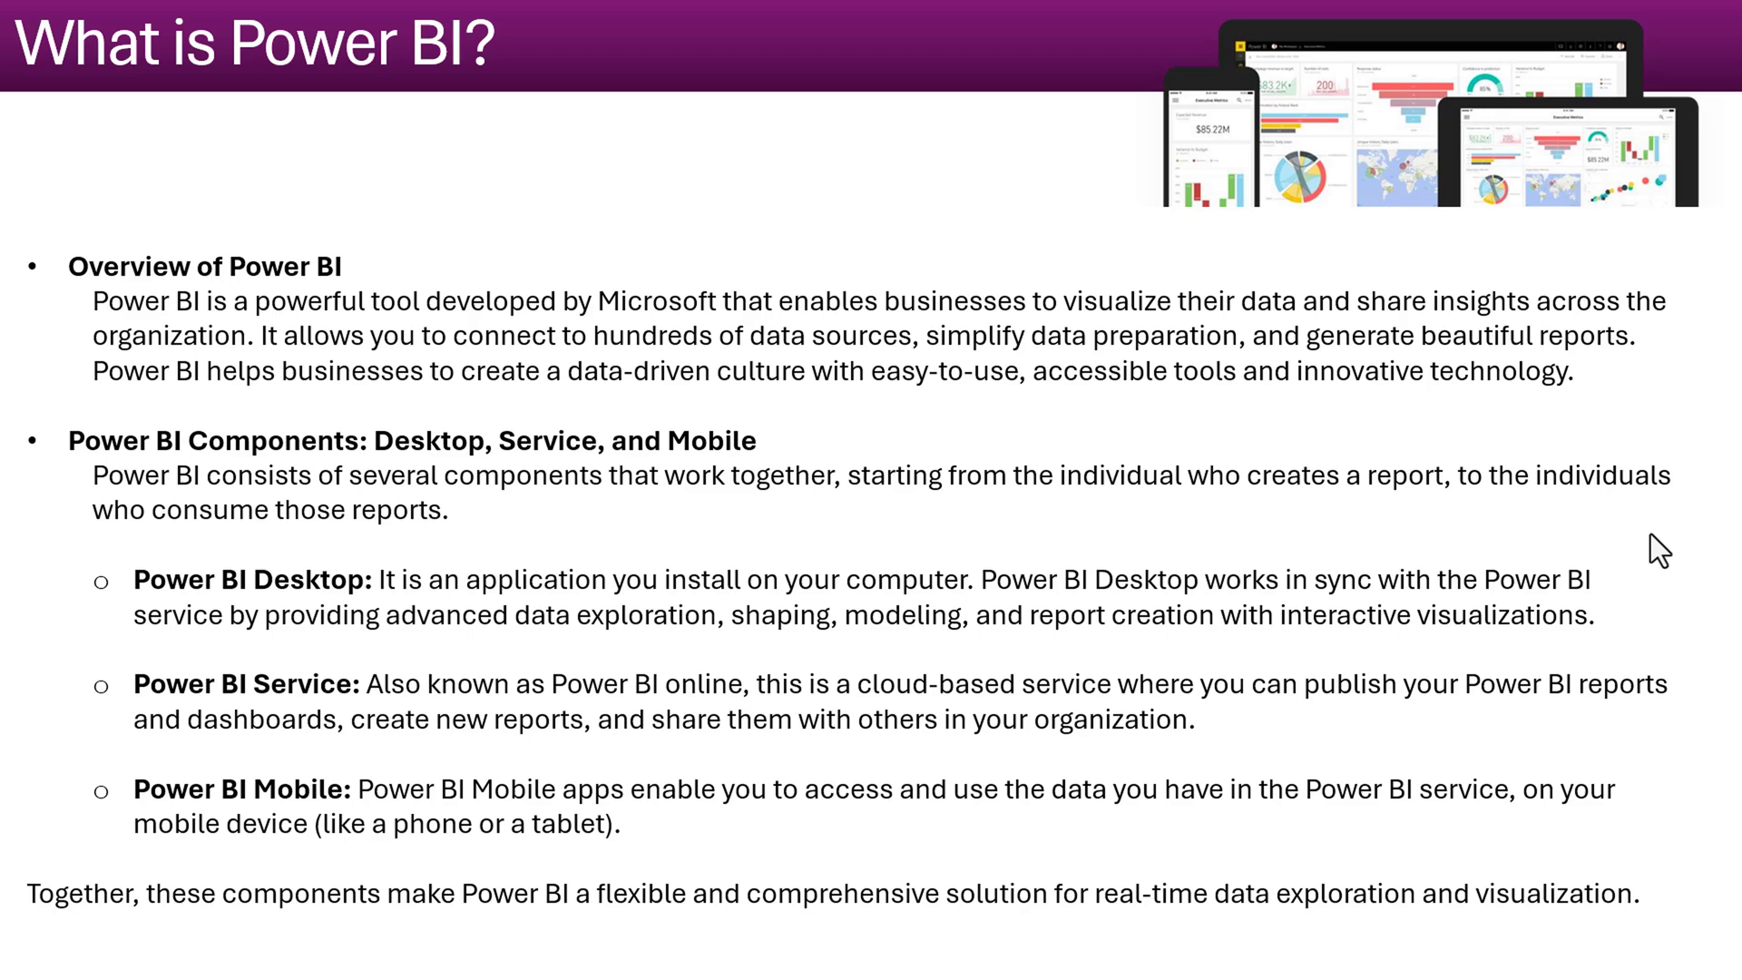
Advance the slide show to the 'Why Power BI?' slide
{"action": "left_click", "coordinate": [874, 214]}
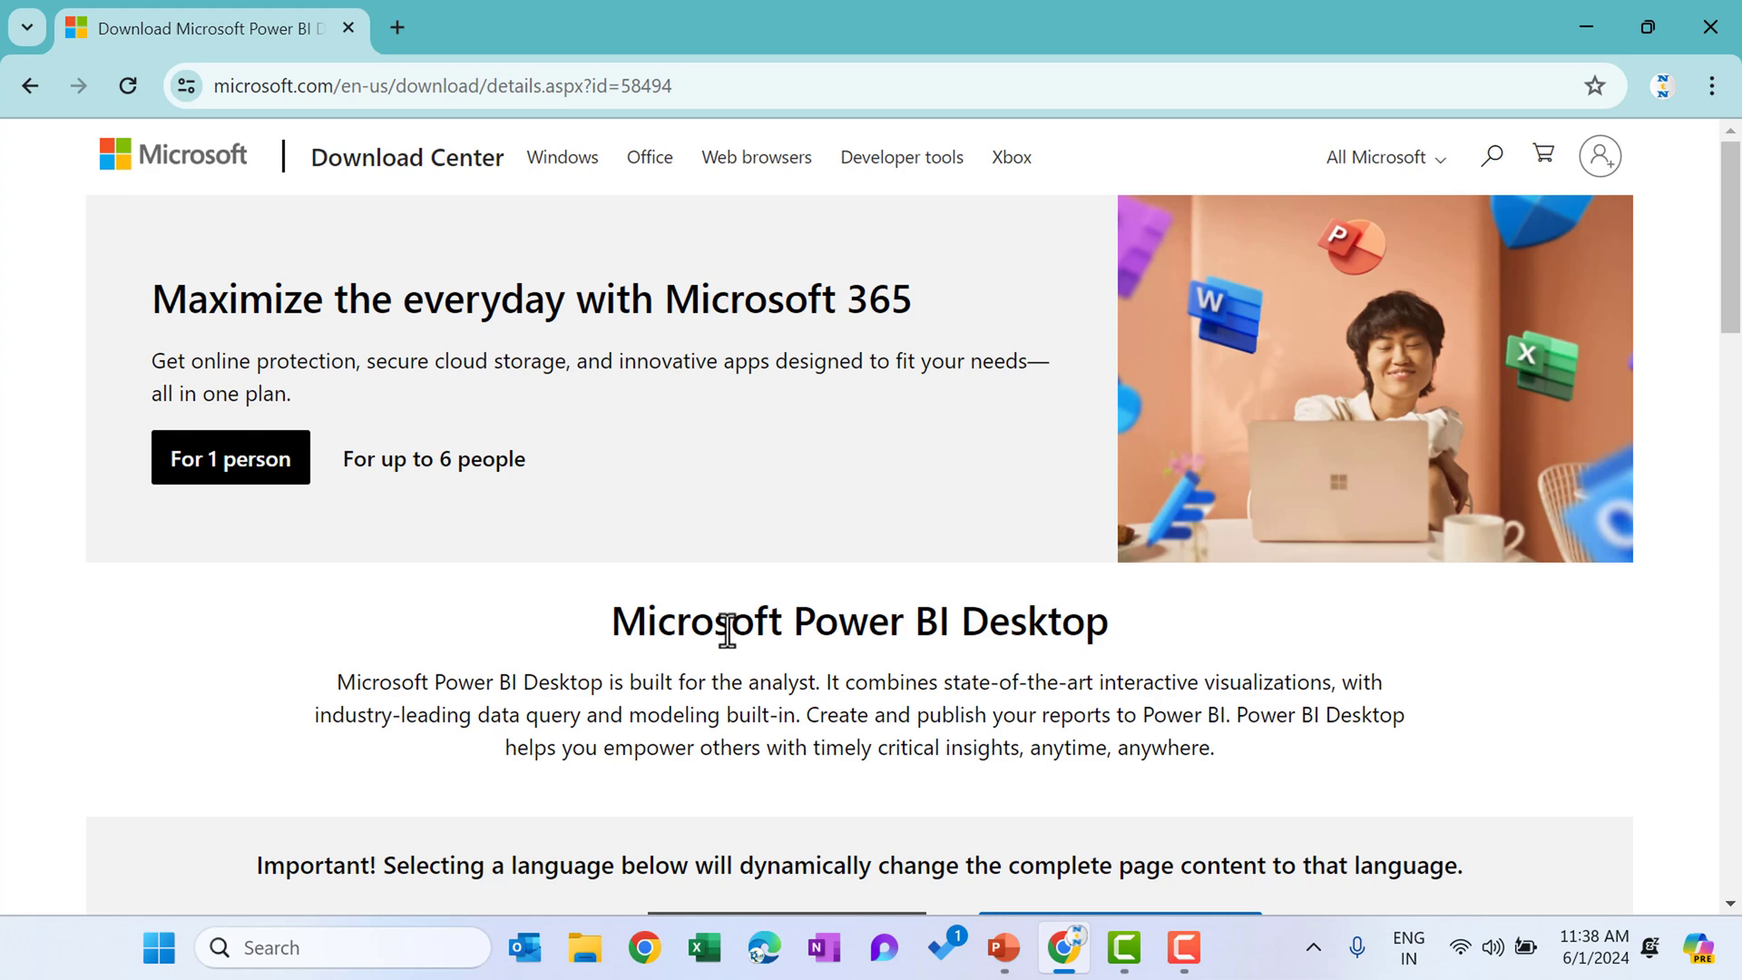
Tick the 64-bit PBIDesktopSetup_x64.exe installer, dismiss the download choices, then bring up Windows search
{"action": "scroll", "coordinate": [726, 630], "scroll_direction": "down", "scroll_amount": 4}
{"action": "left_click", "coordinate": [1136, 524]}
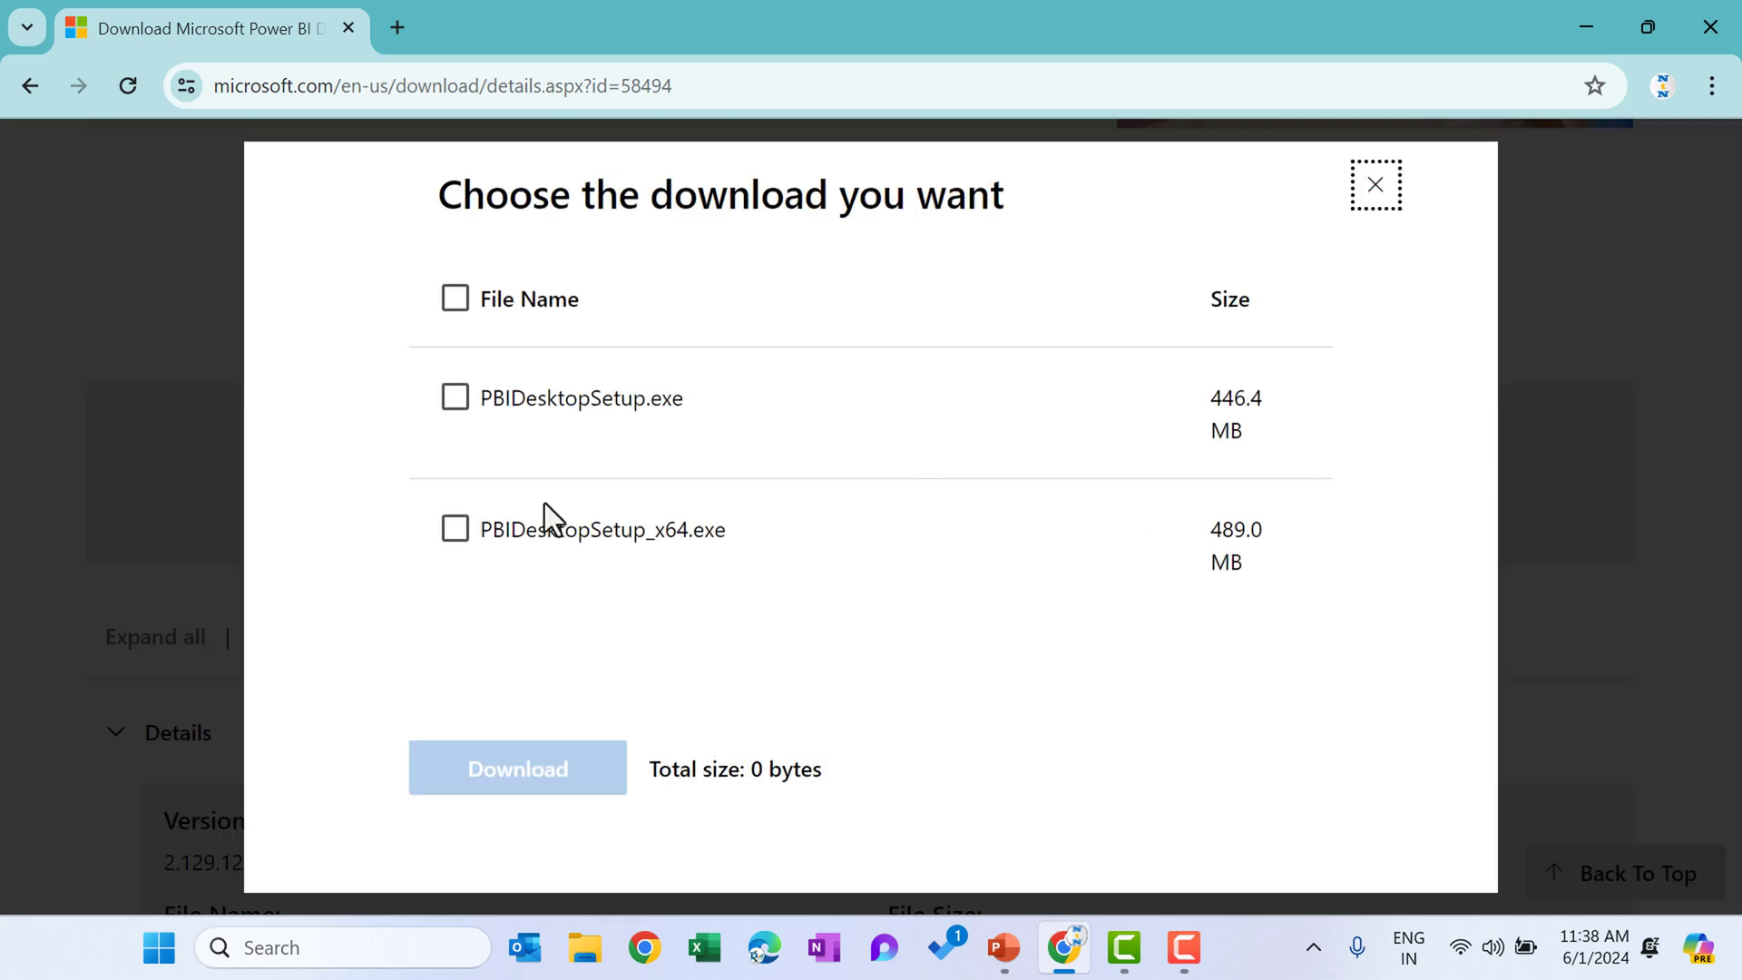
{"action": "left_click", "coordinate": [488, 532]}
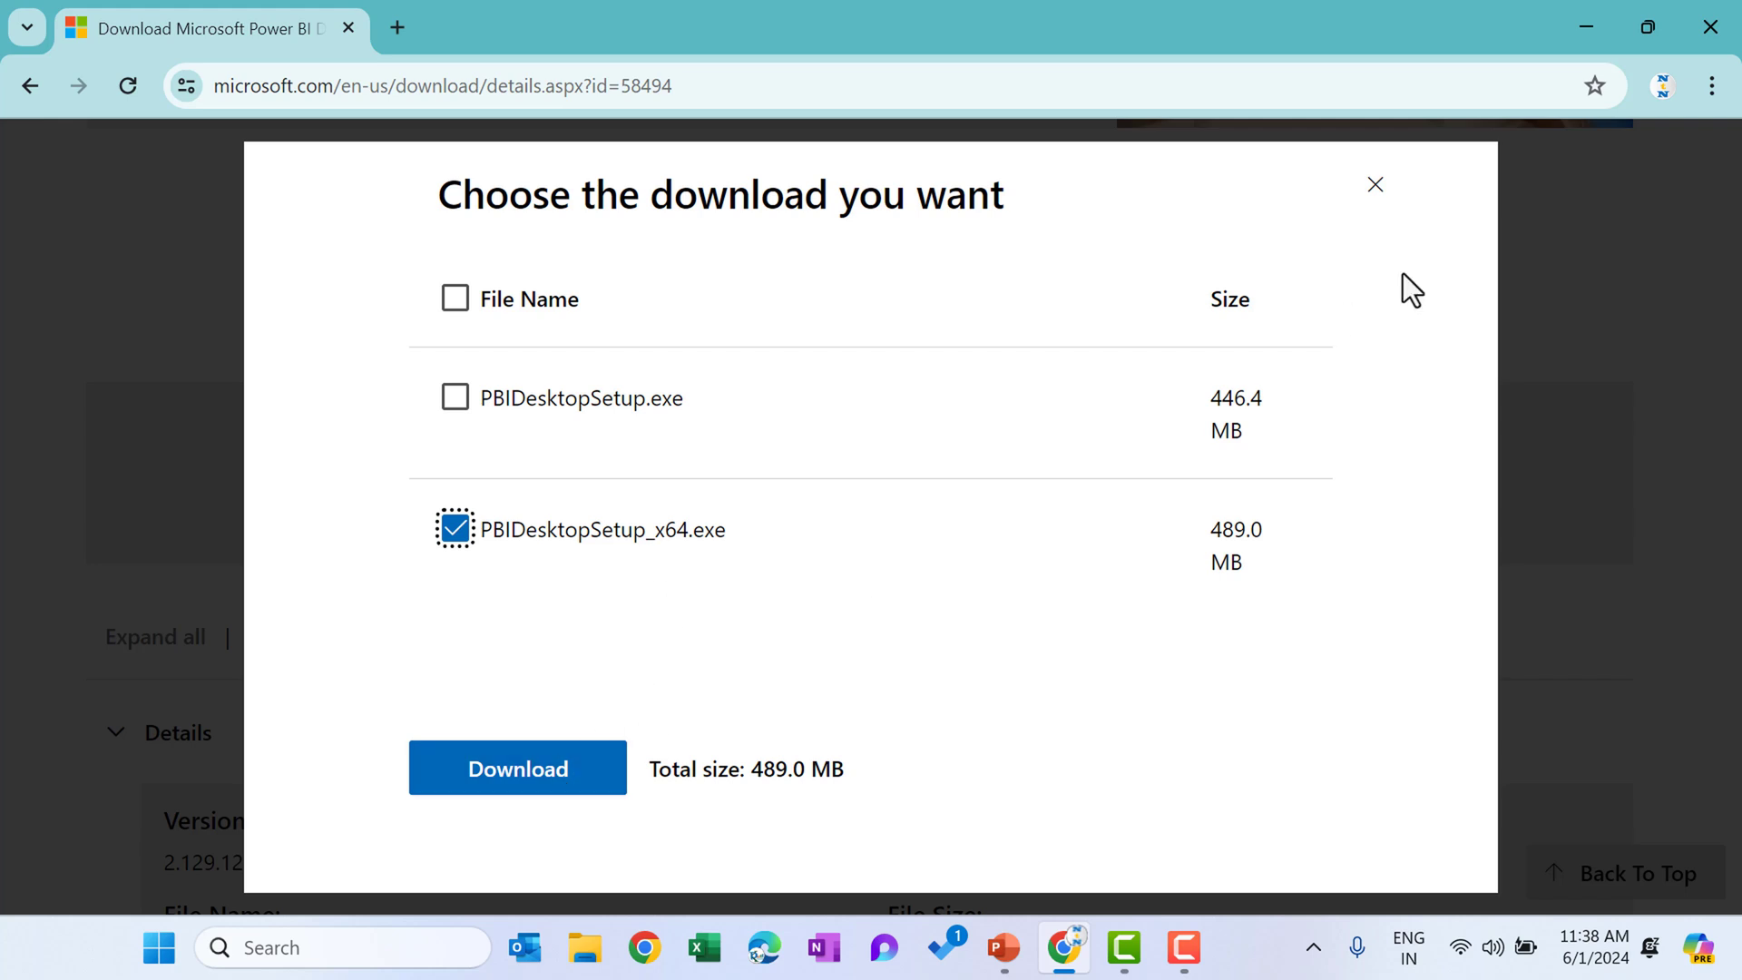
{"action": "left_click", "coordinate": [1373, 181]}
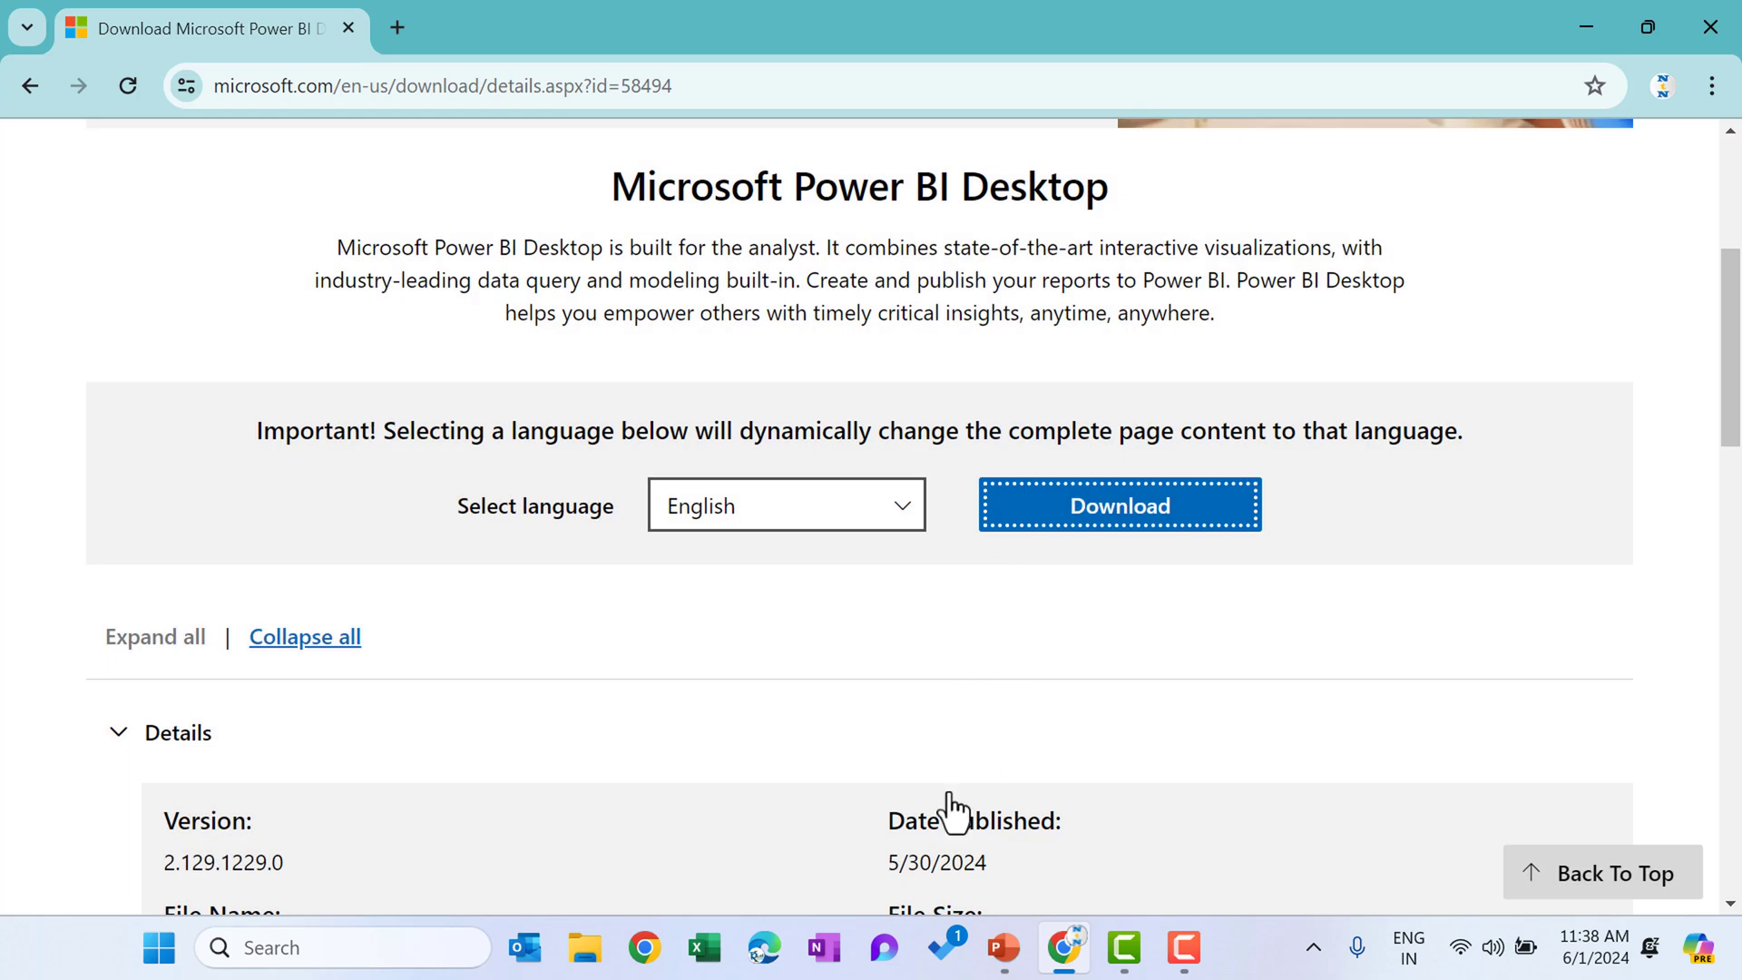
{"action": "left_click", "coordinate": [413, 951]}
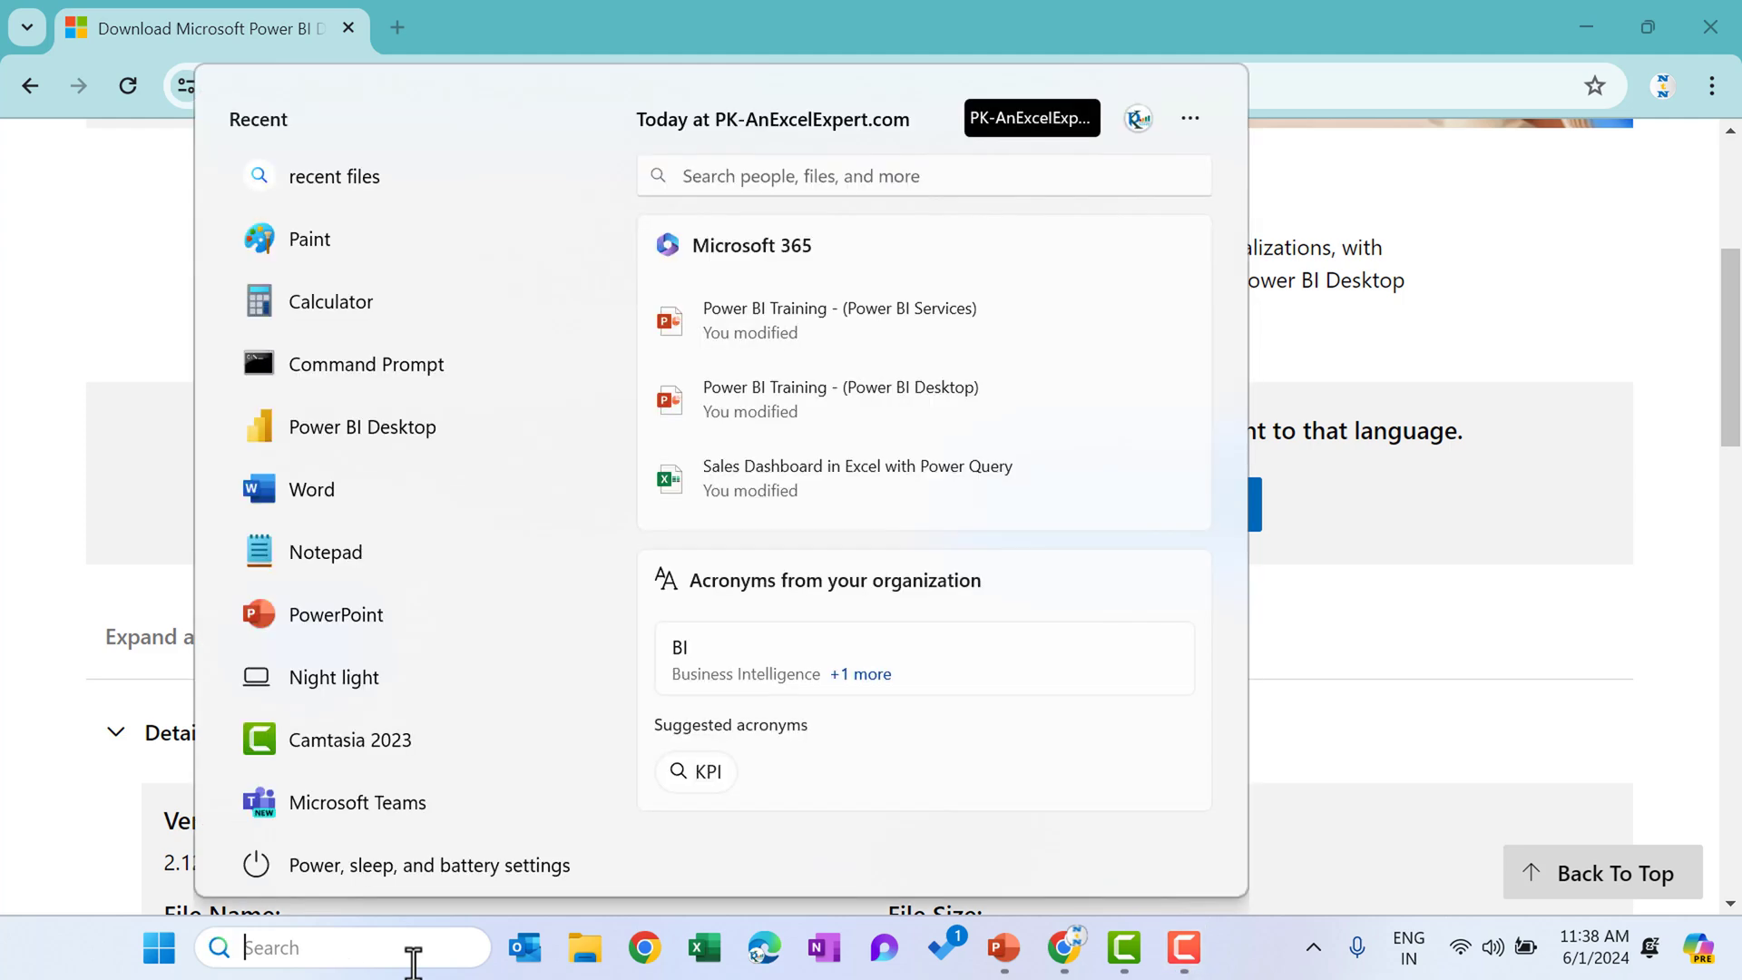
Launch Power BI Desktop from the recent apps list and create a blank report
{"action": "left_click", "coordinate": [416, 435]}
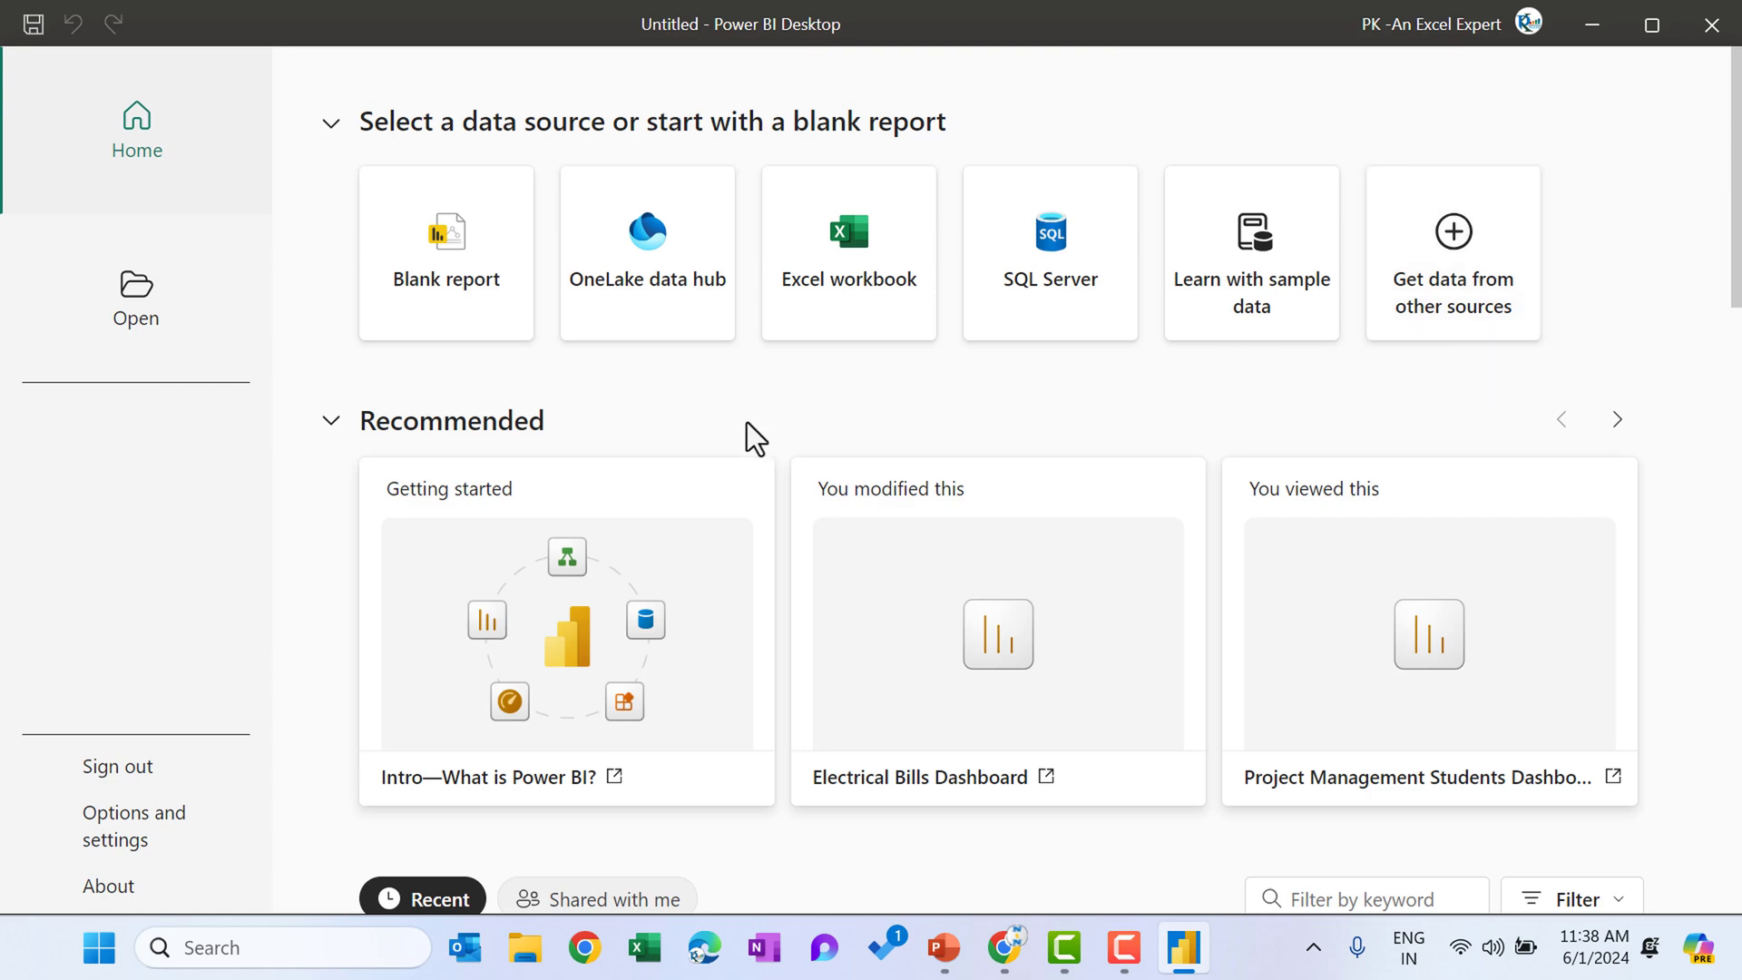
{"action": "left_click", "coordinate": [461, 274]}
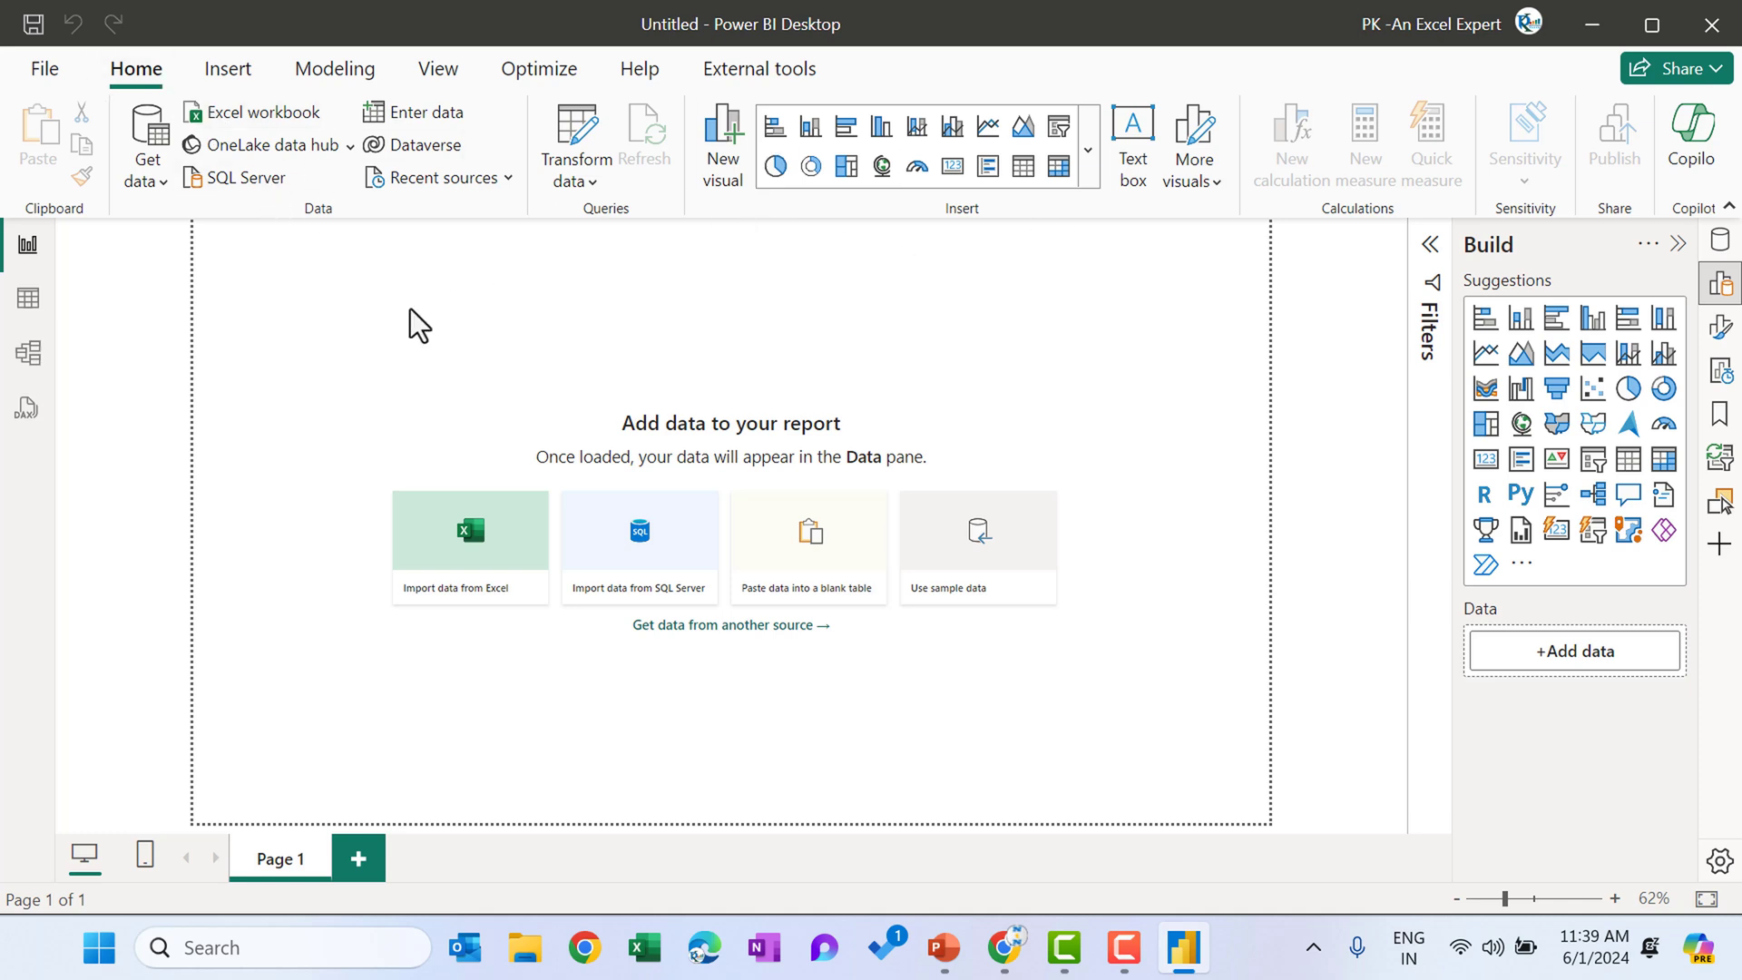
{"action": "left_click", "coordinate": [249, 78]}
{"action": "left_click", "coordinate": [361, 78]}
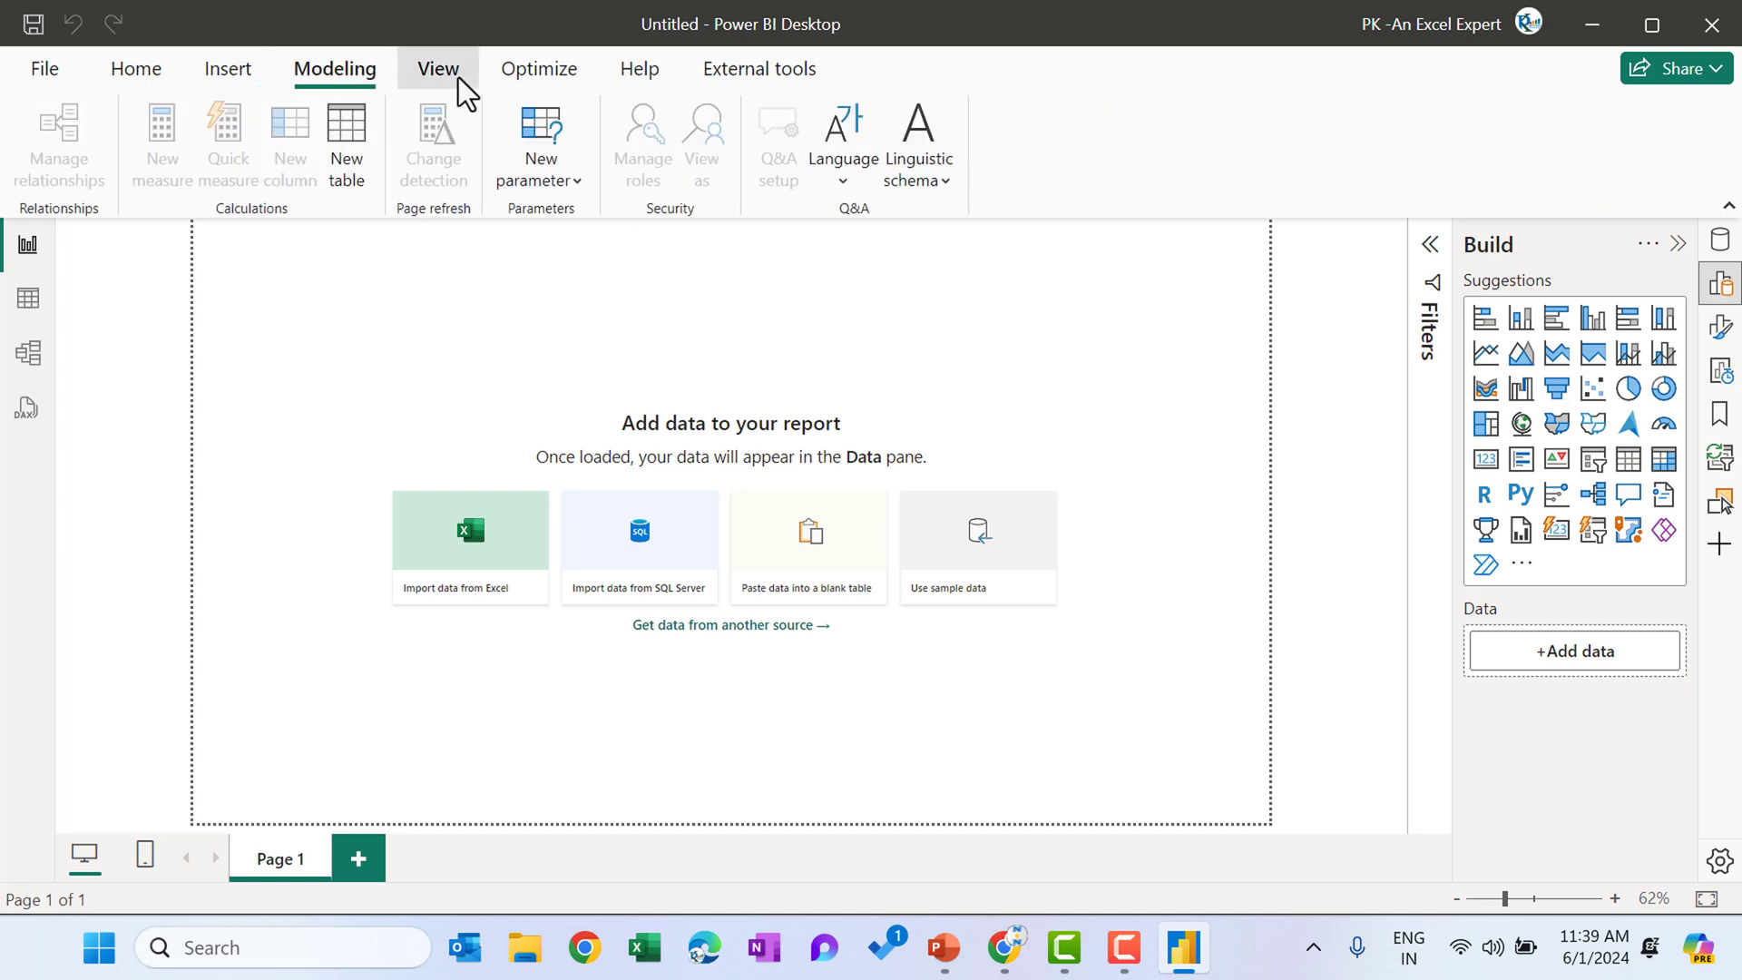
{"action": "left_click", "coordinate": [459, 78]}
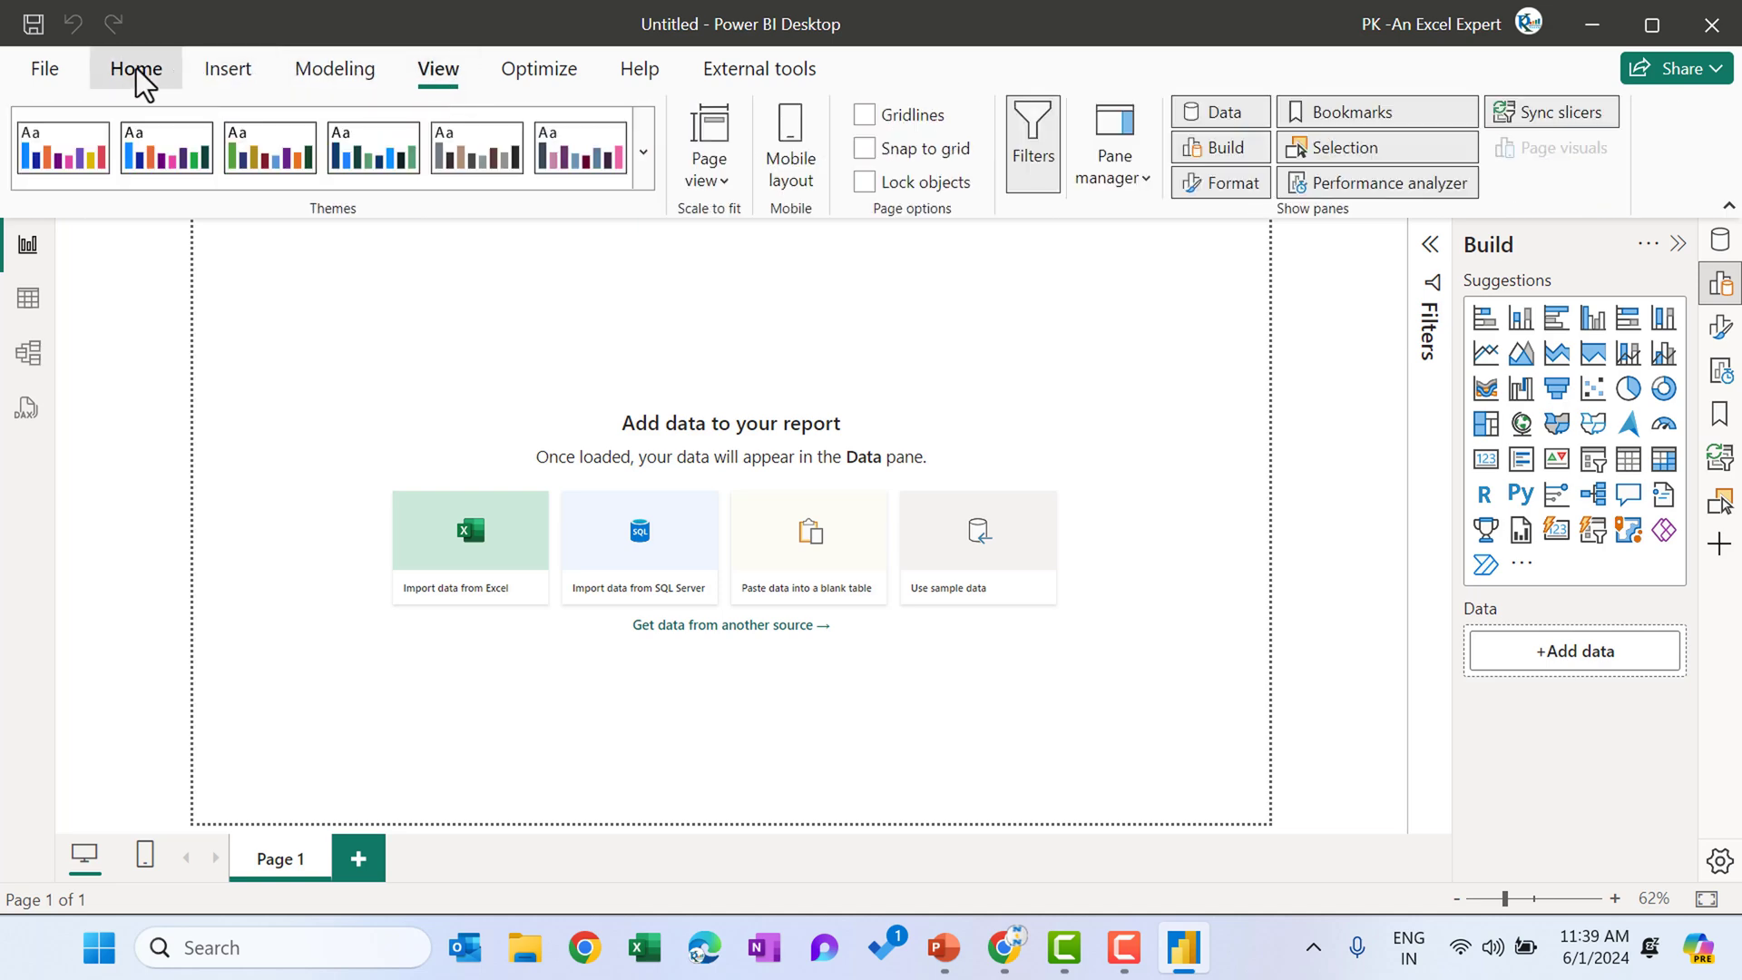
{"action": "left_click", "coordinate": [141, 78]}
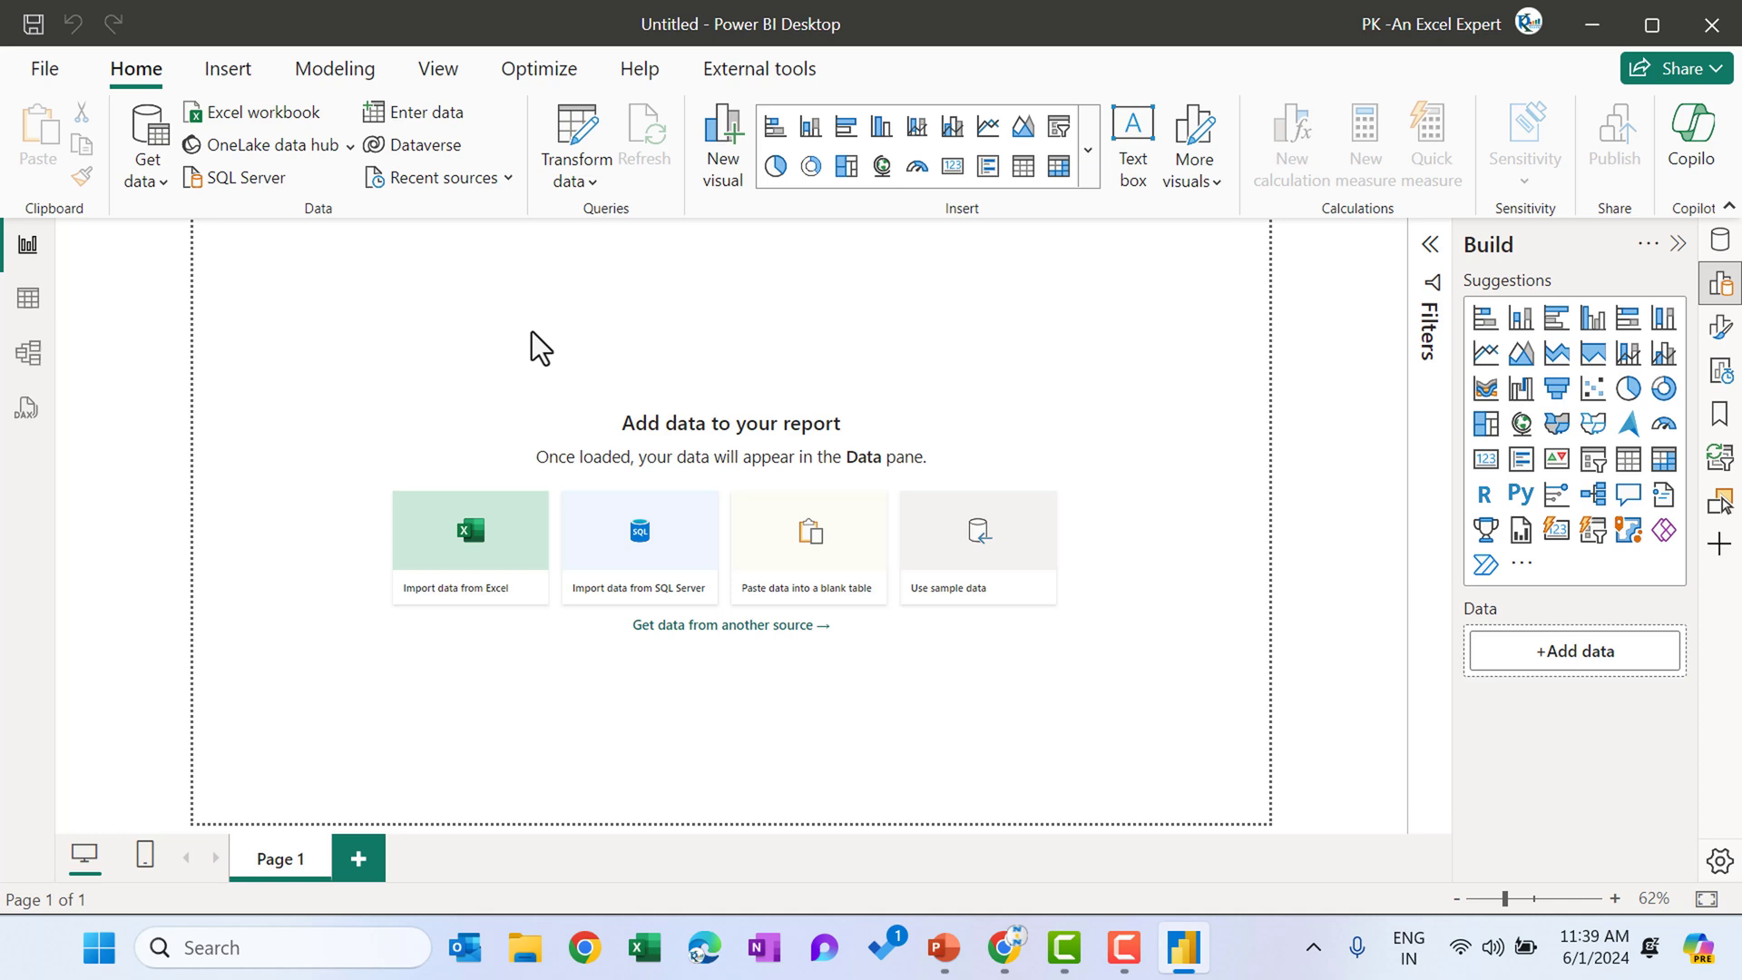
{"action": "left_click", "coordinate": [161, 183]}
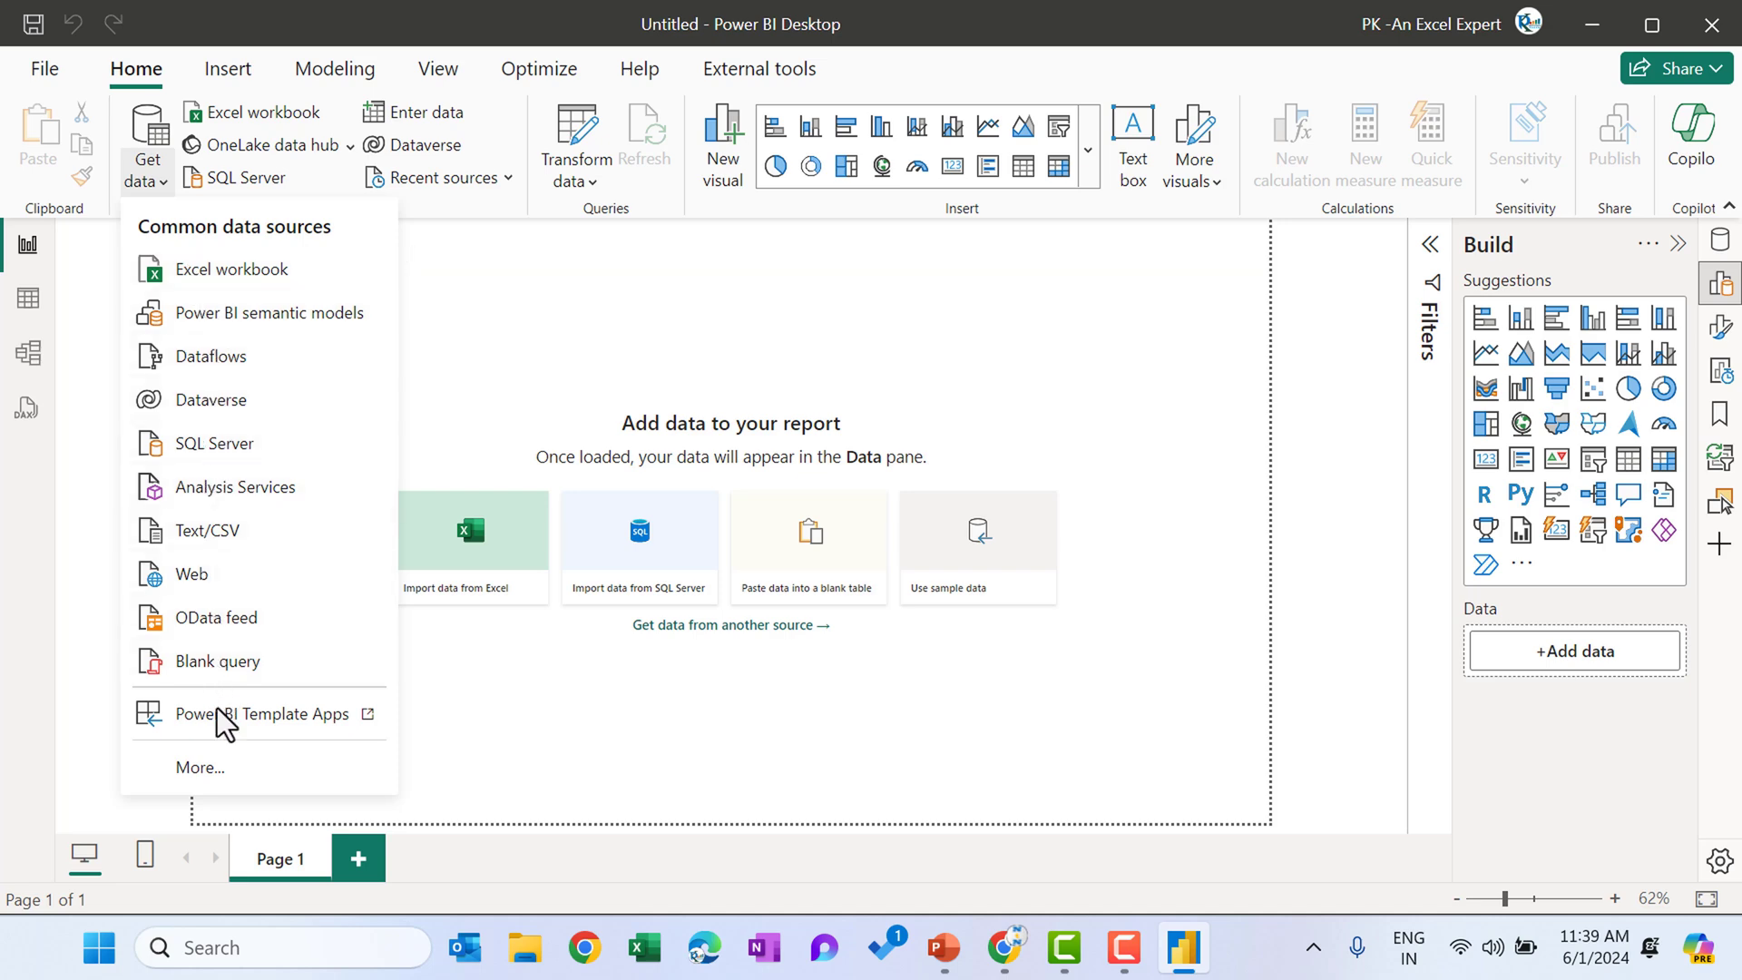
{"action": "left_click", "coordinate": [199, 779]}
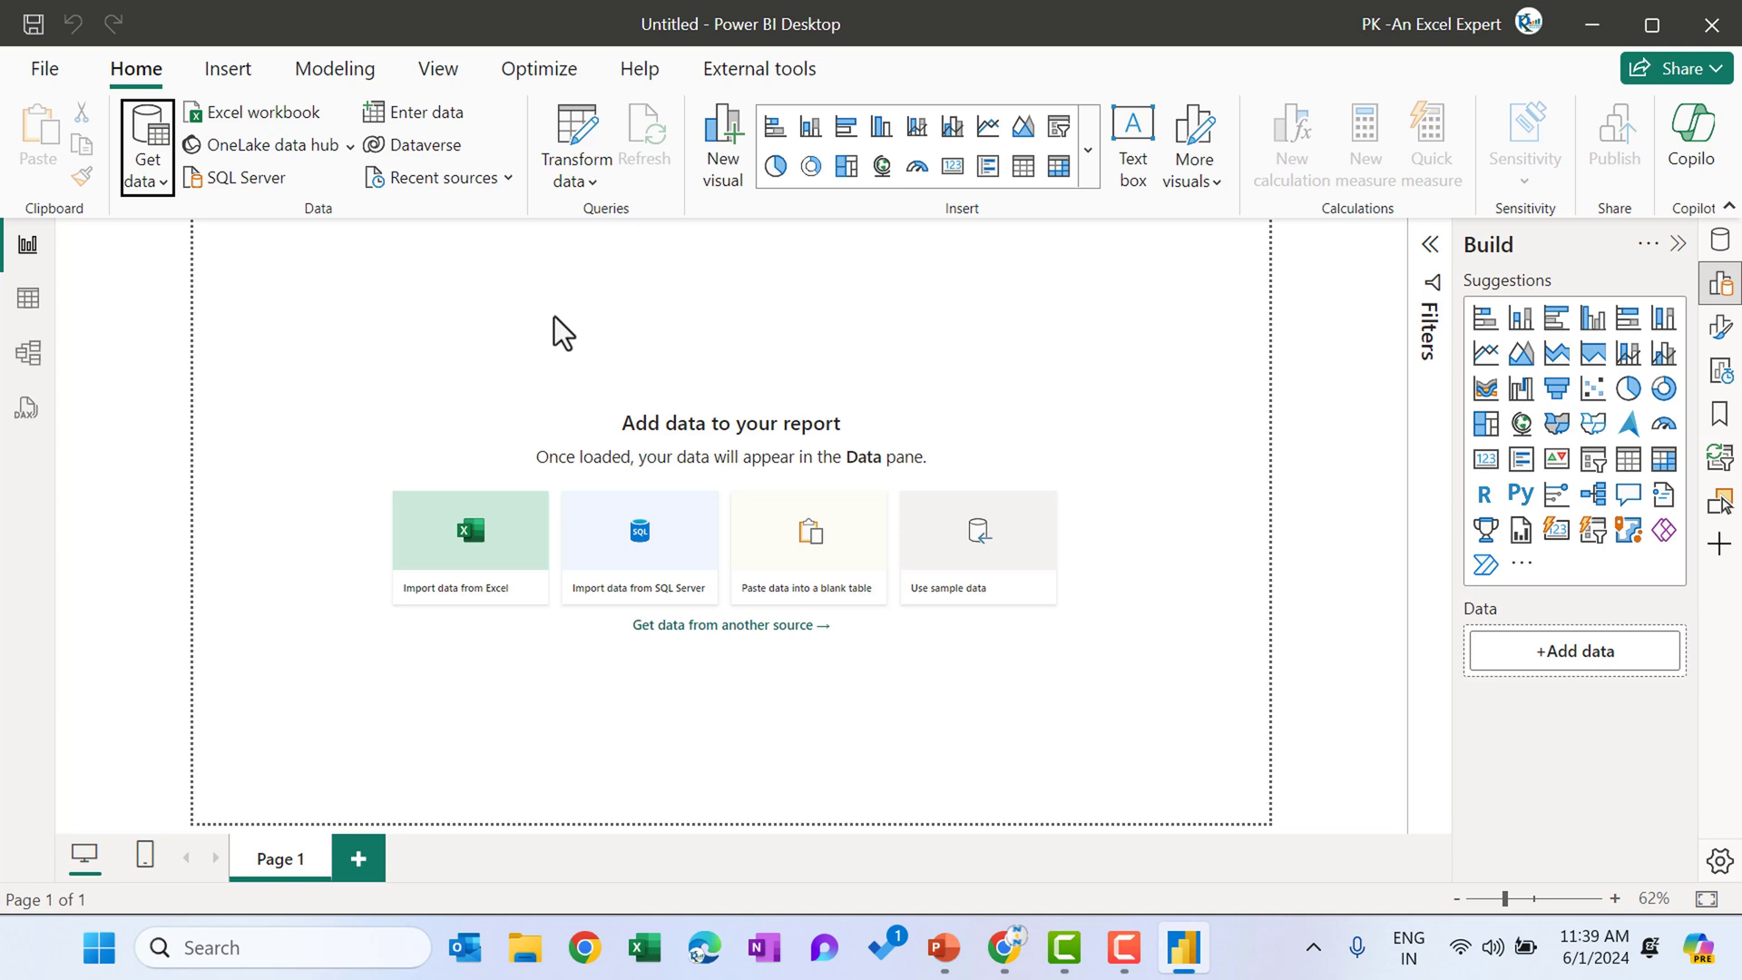
{"action": "scroll", "coordinate": [807, 575], "scroll_direction": "down", "scroll_amount": 5}
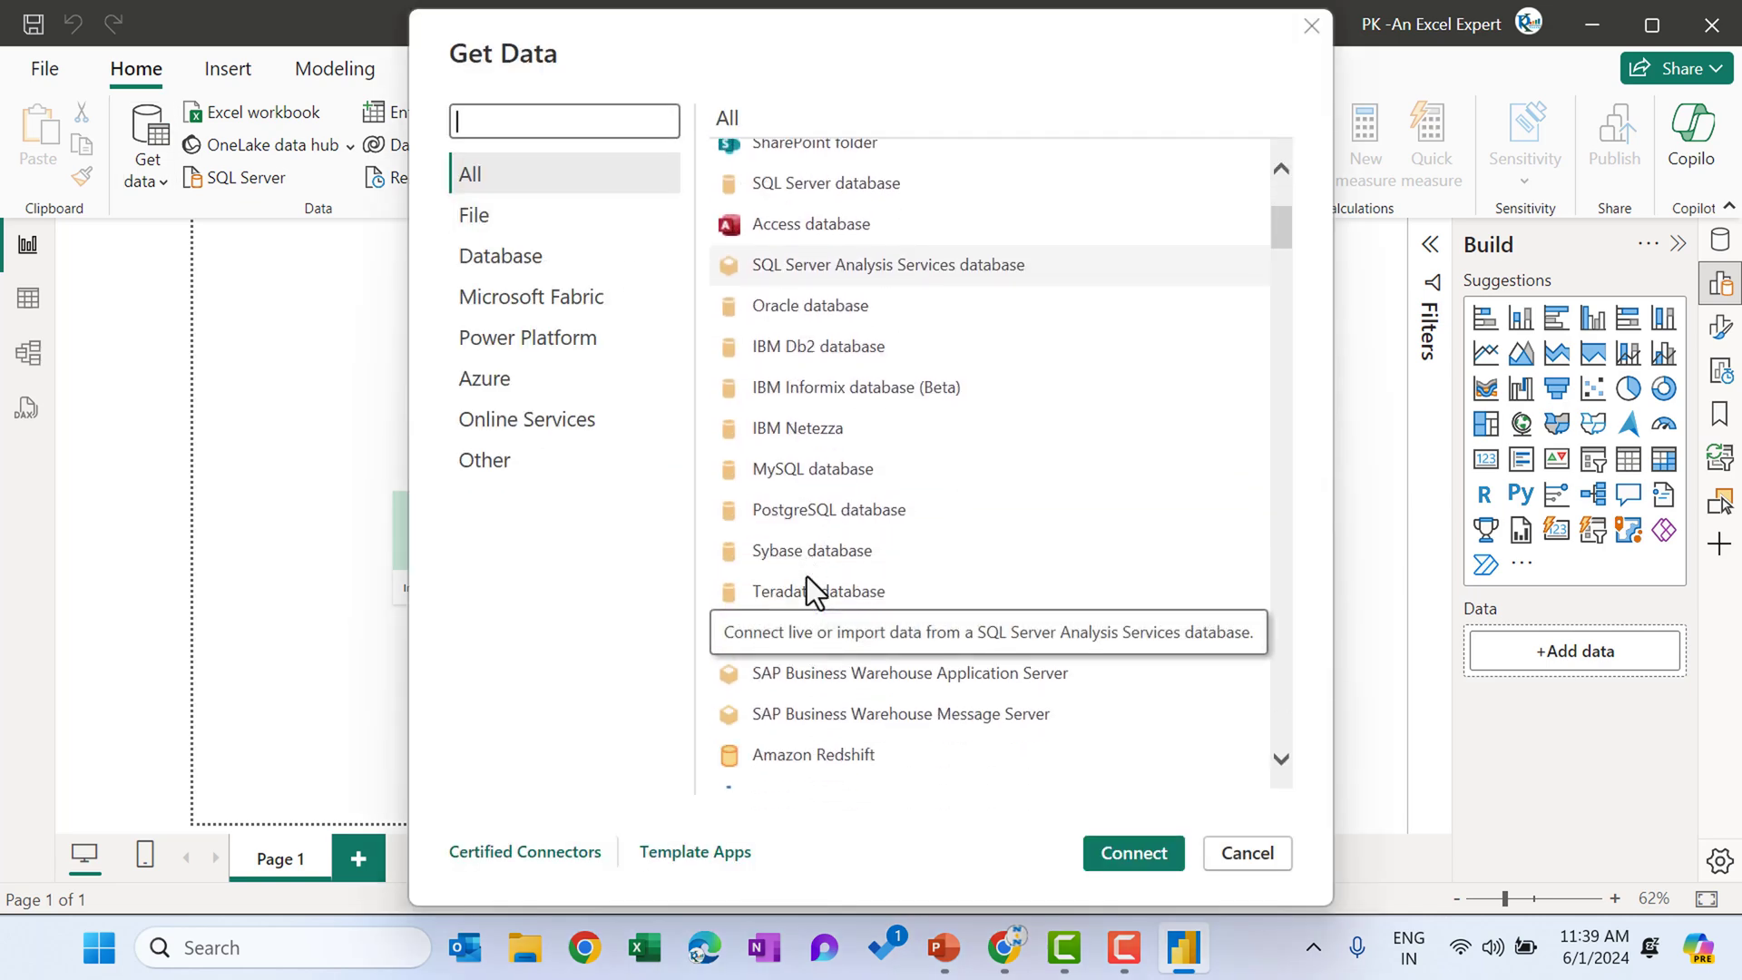
{"action": "scroll", "coordinate": [808, 576], "scroll_direction": "down", "scroll_amount": 3}
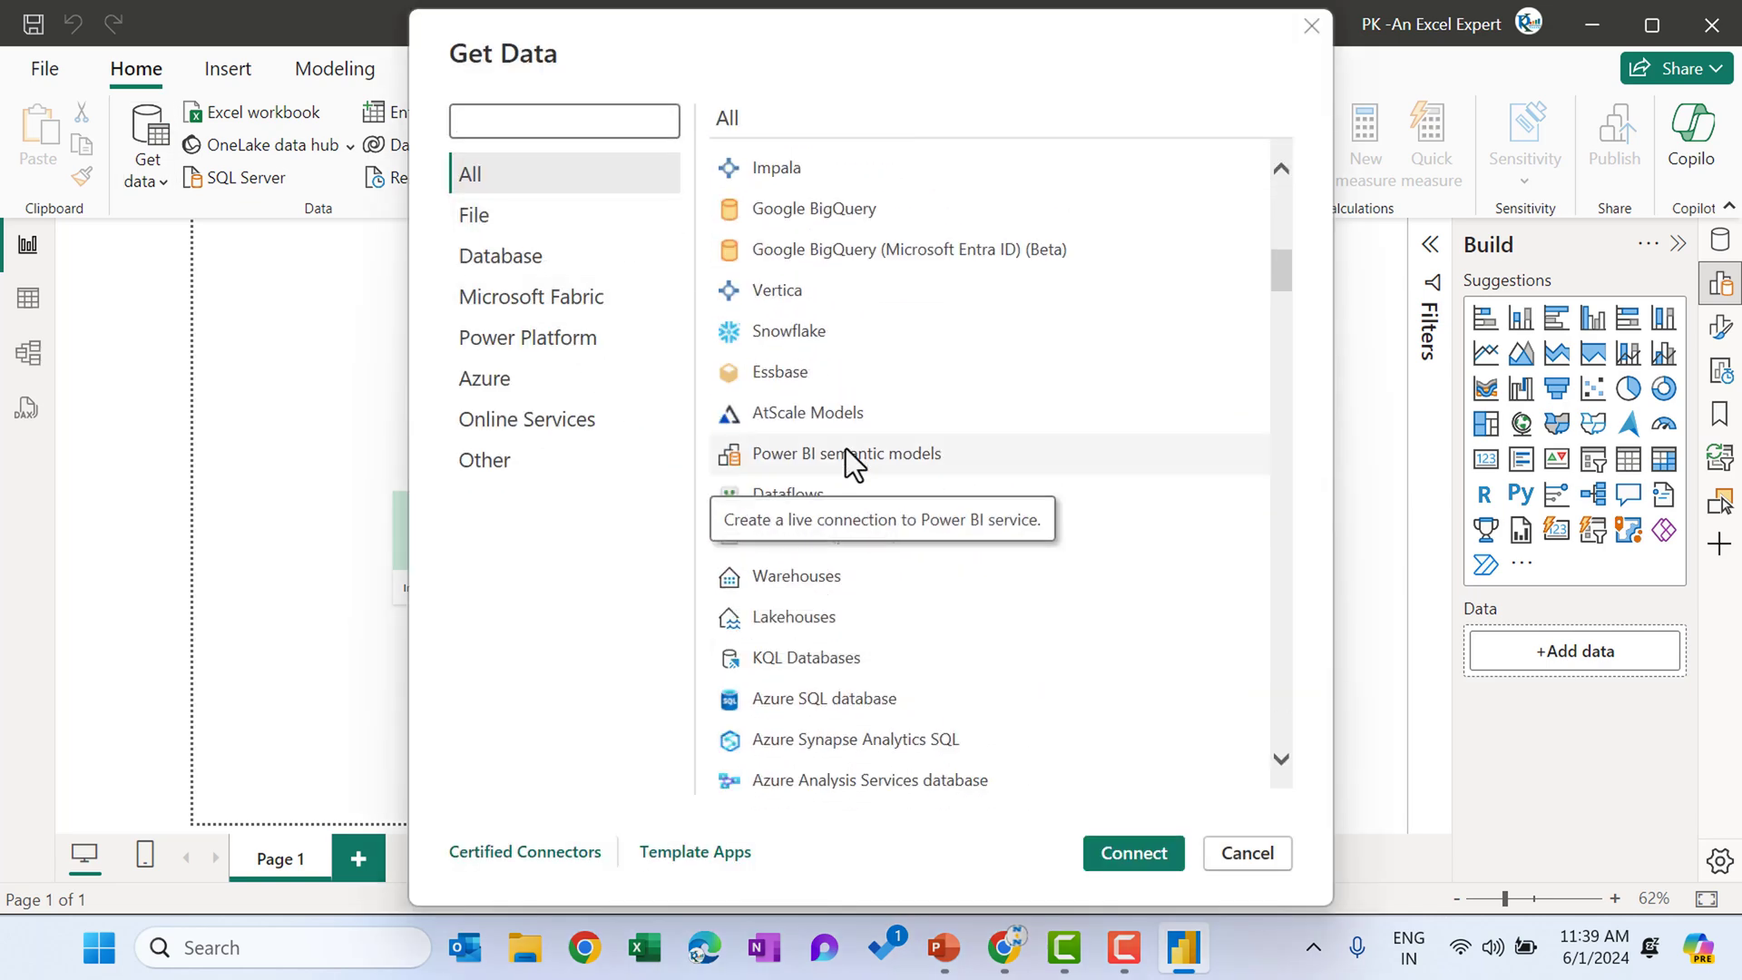
{"action": "scroll", "coordinate": [846, 448], "scroll_direction": "down", "scroll_amount": 4}
{"action": "left_click", "coordinate": [483, 221]}
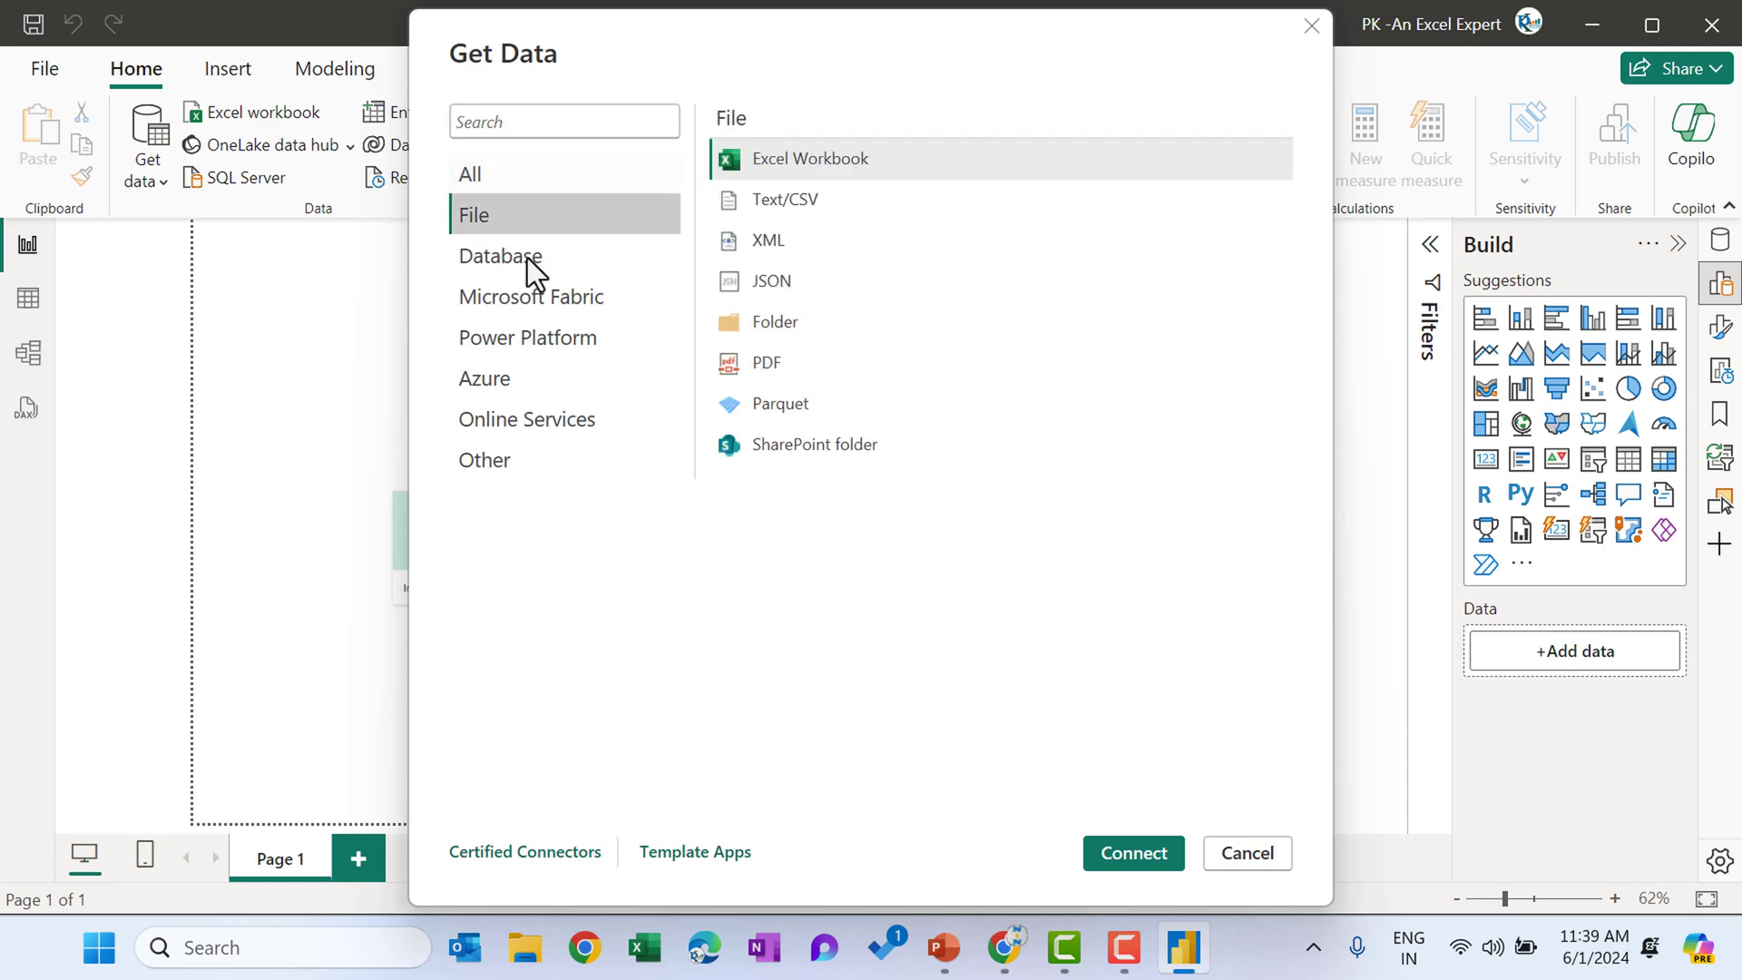
{"action": "left_click", "coordinate": [535, 308]}
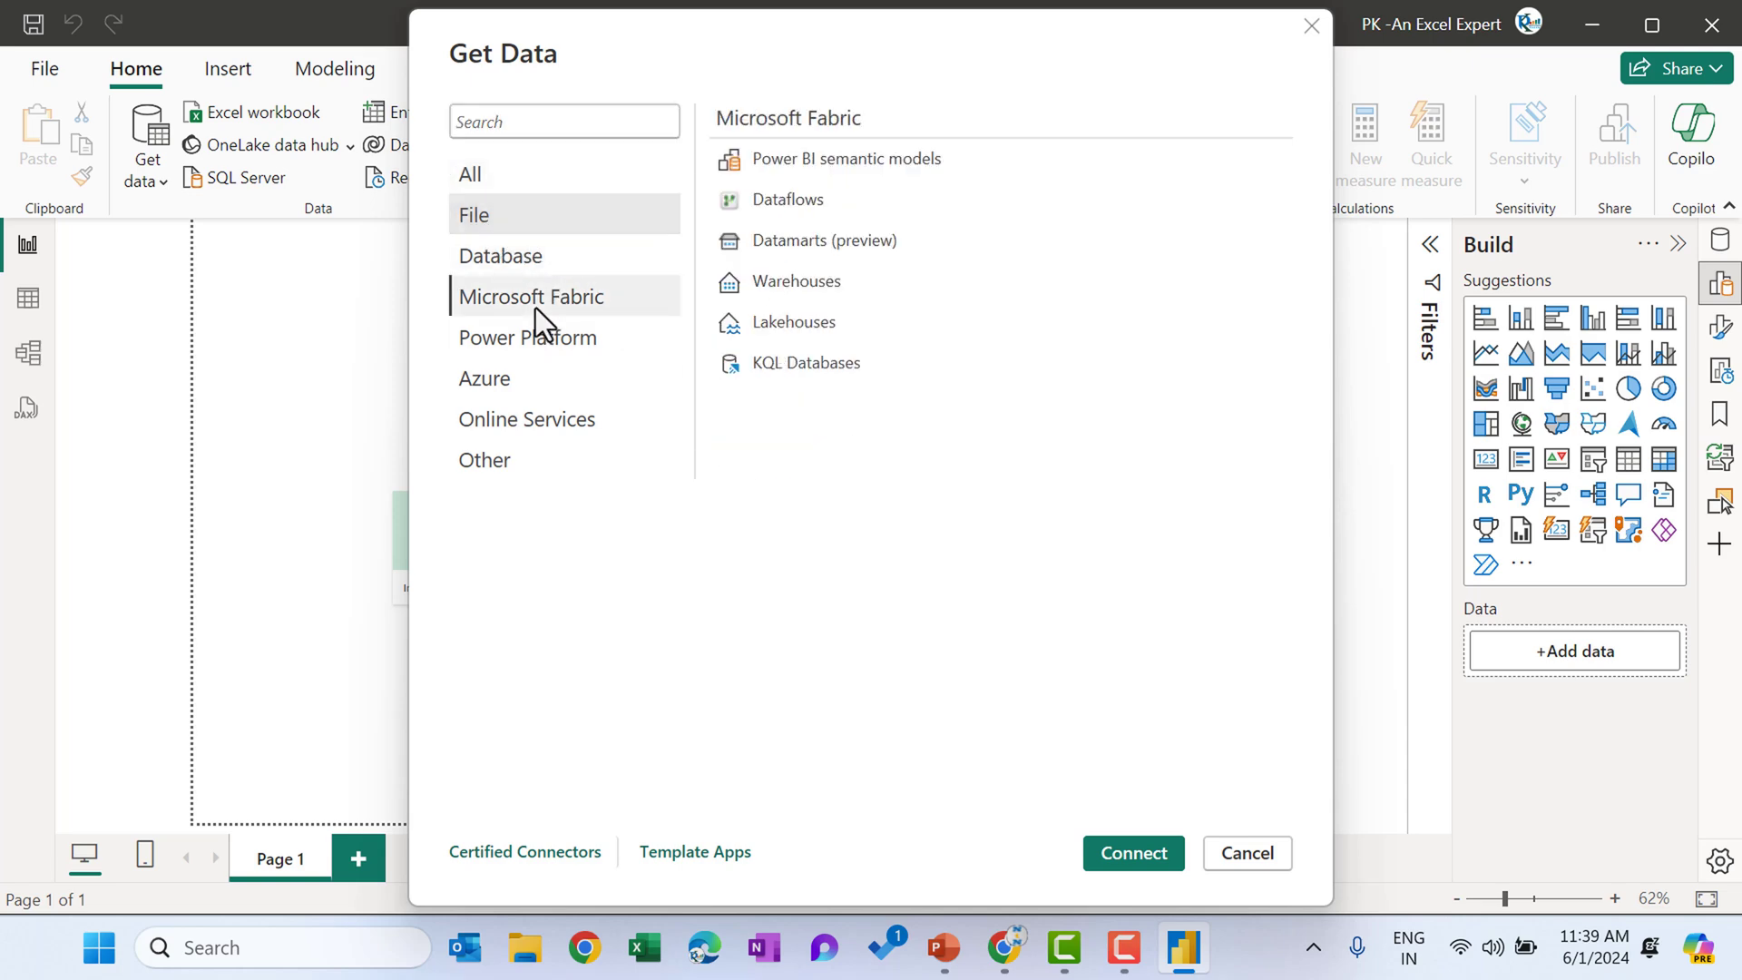
{"action": "left_click", "coordinate": [510, 258]}
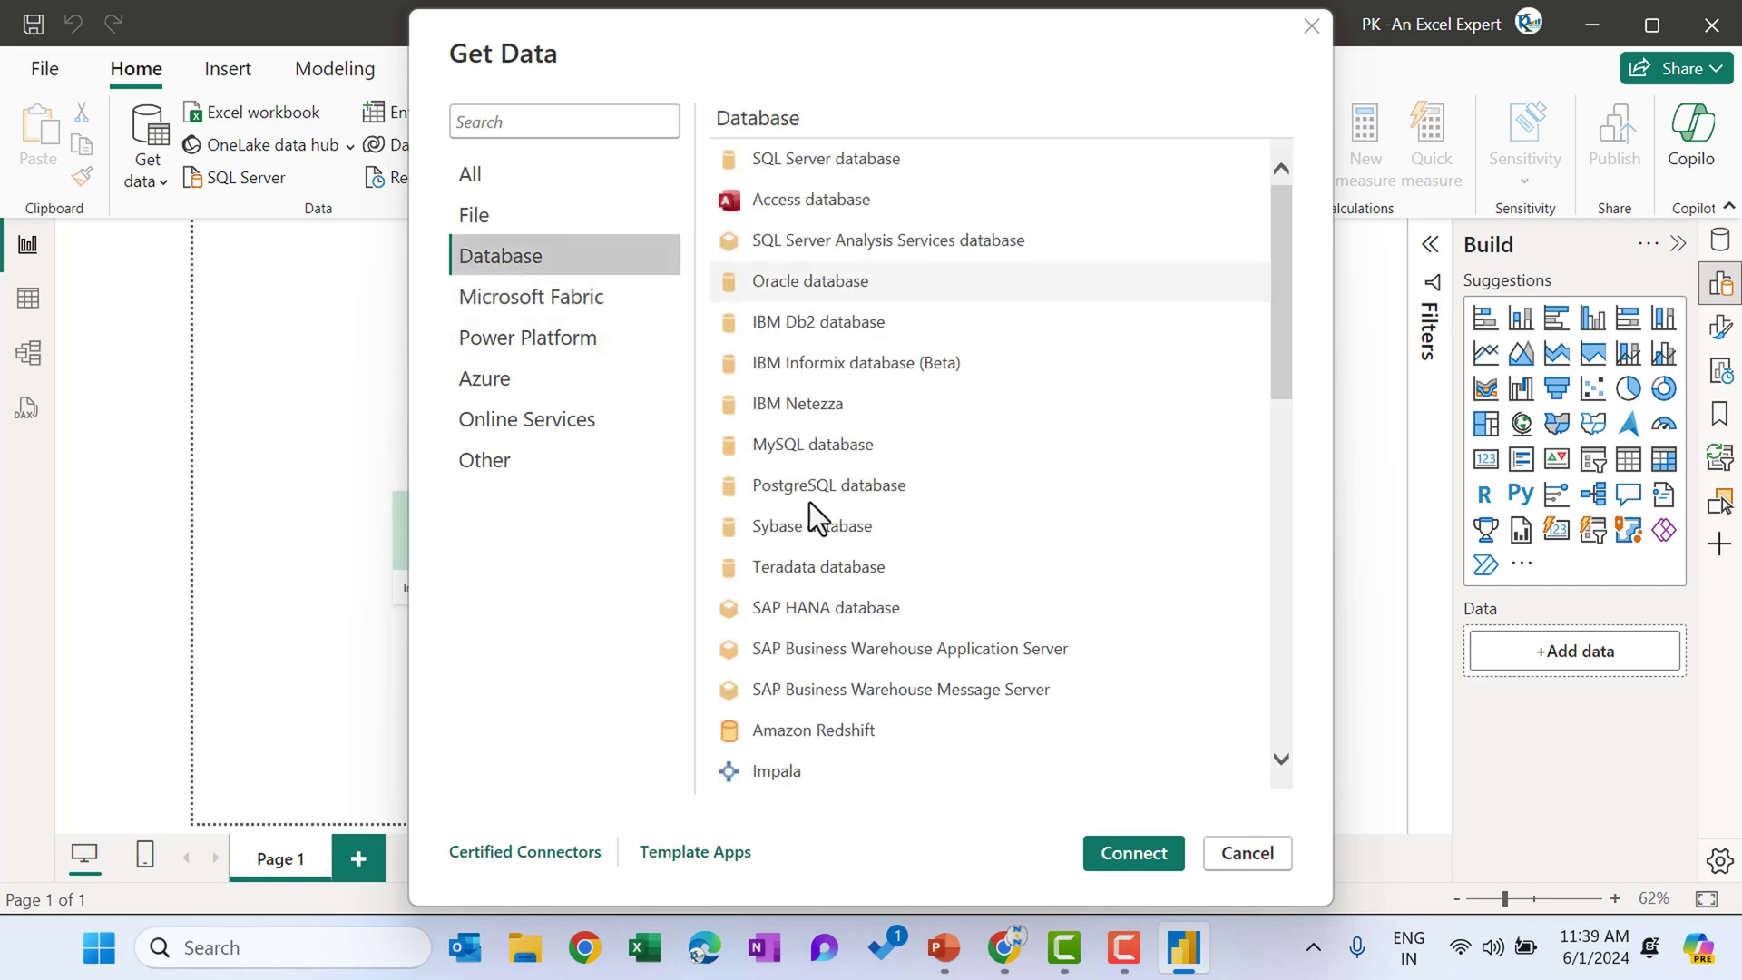
{"action": "scroll", "coordinate": [809, 502], "scroll_direction": "down", "scroll_amount": 9}
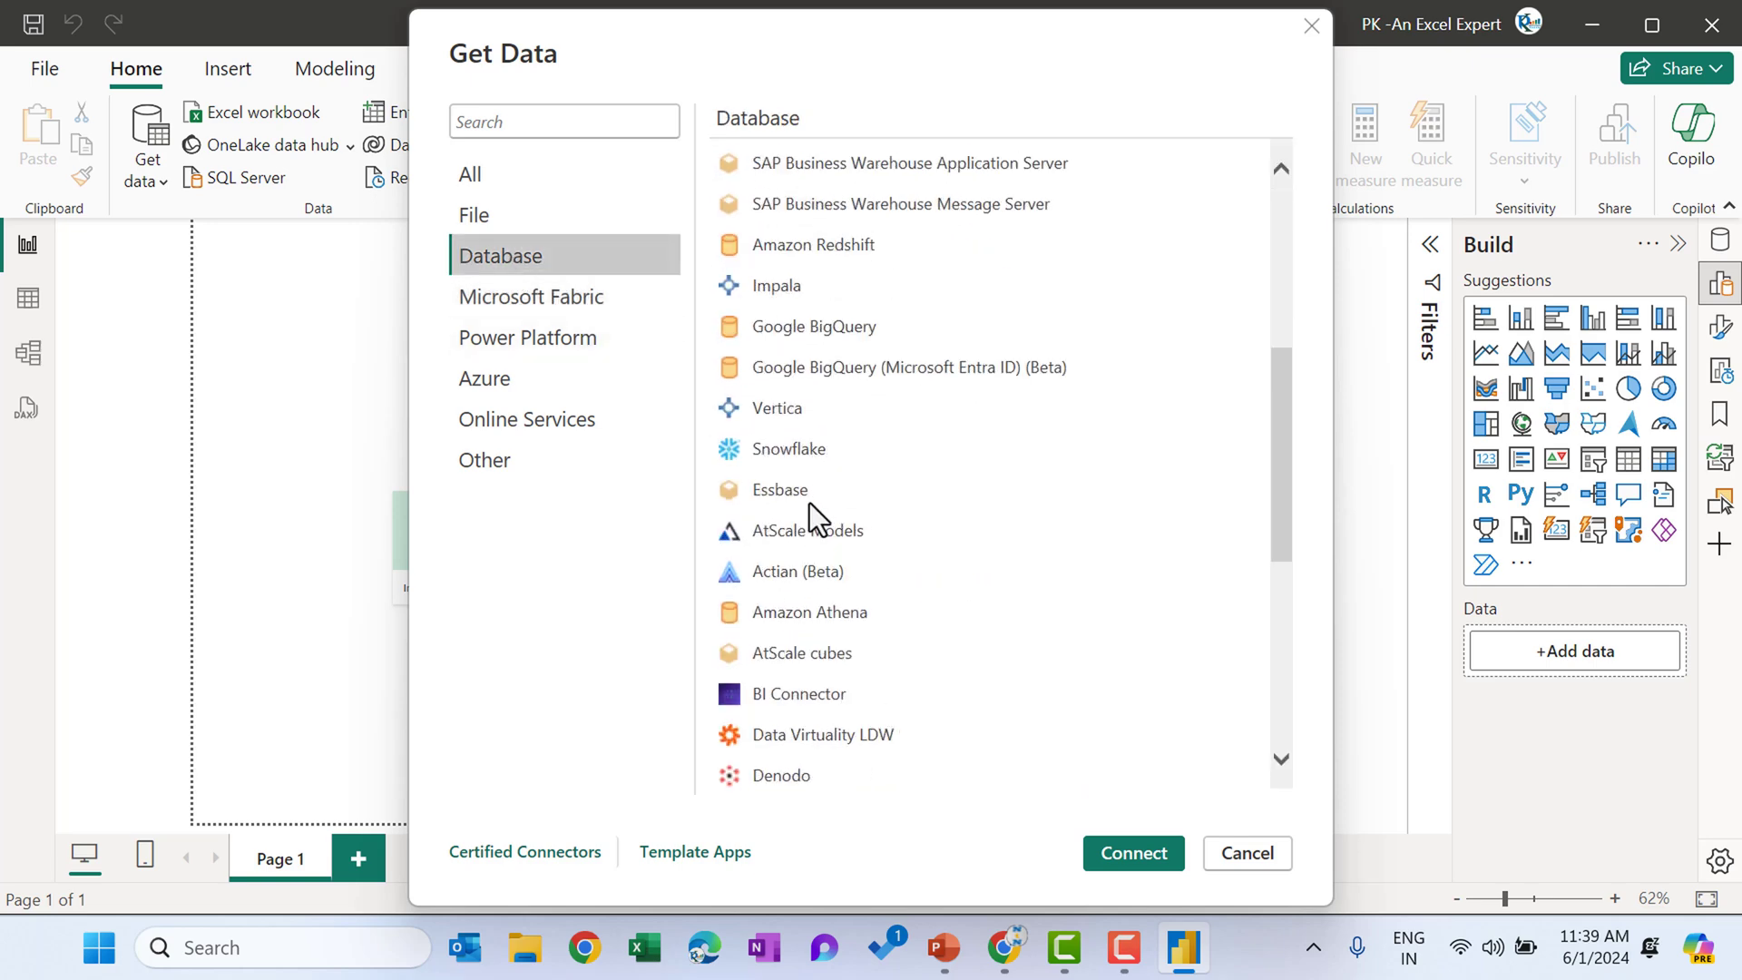
{"action": "left_click", "coordinate": [560, 337]}
{"action": "left_click", "coordinate": [519, 379]}
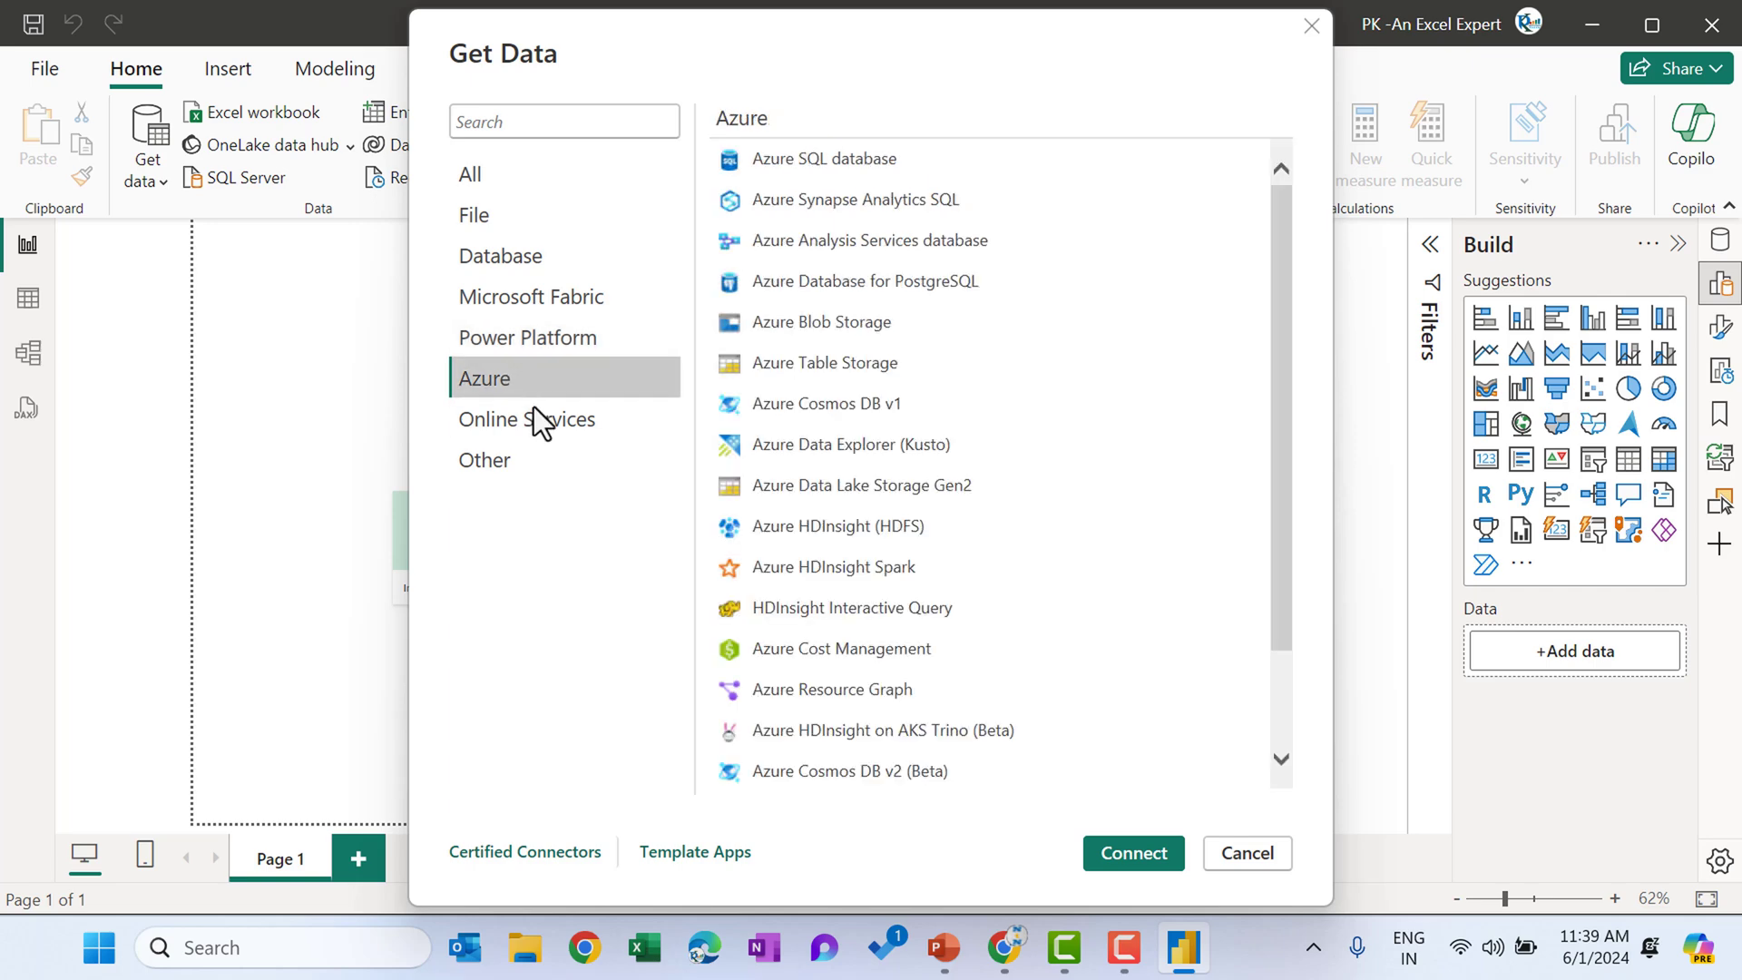
{"action": "left_click", "coordinate": [539, 423]}
{"action": "left_click", "coordinate": [503, 463]}
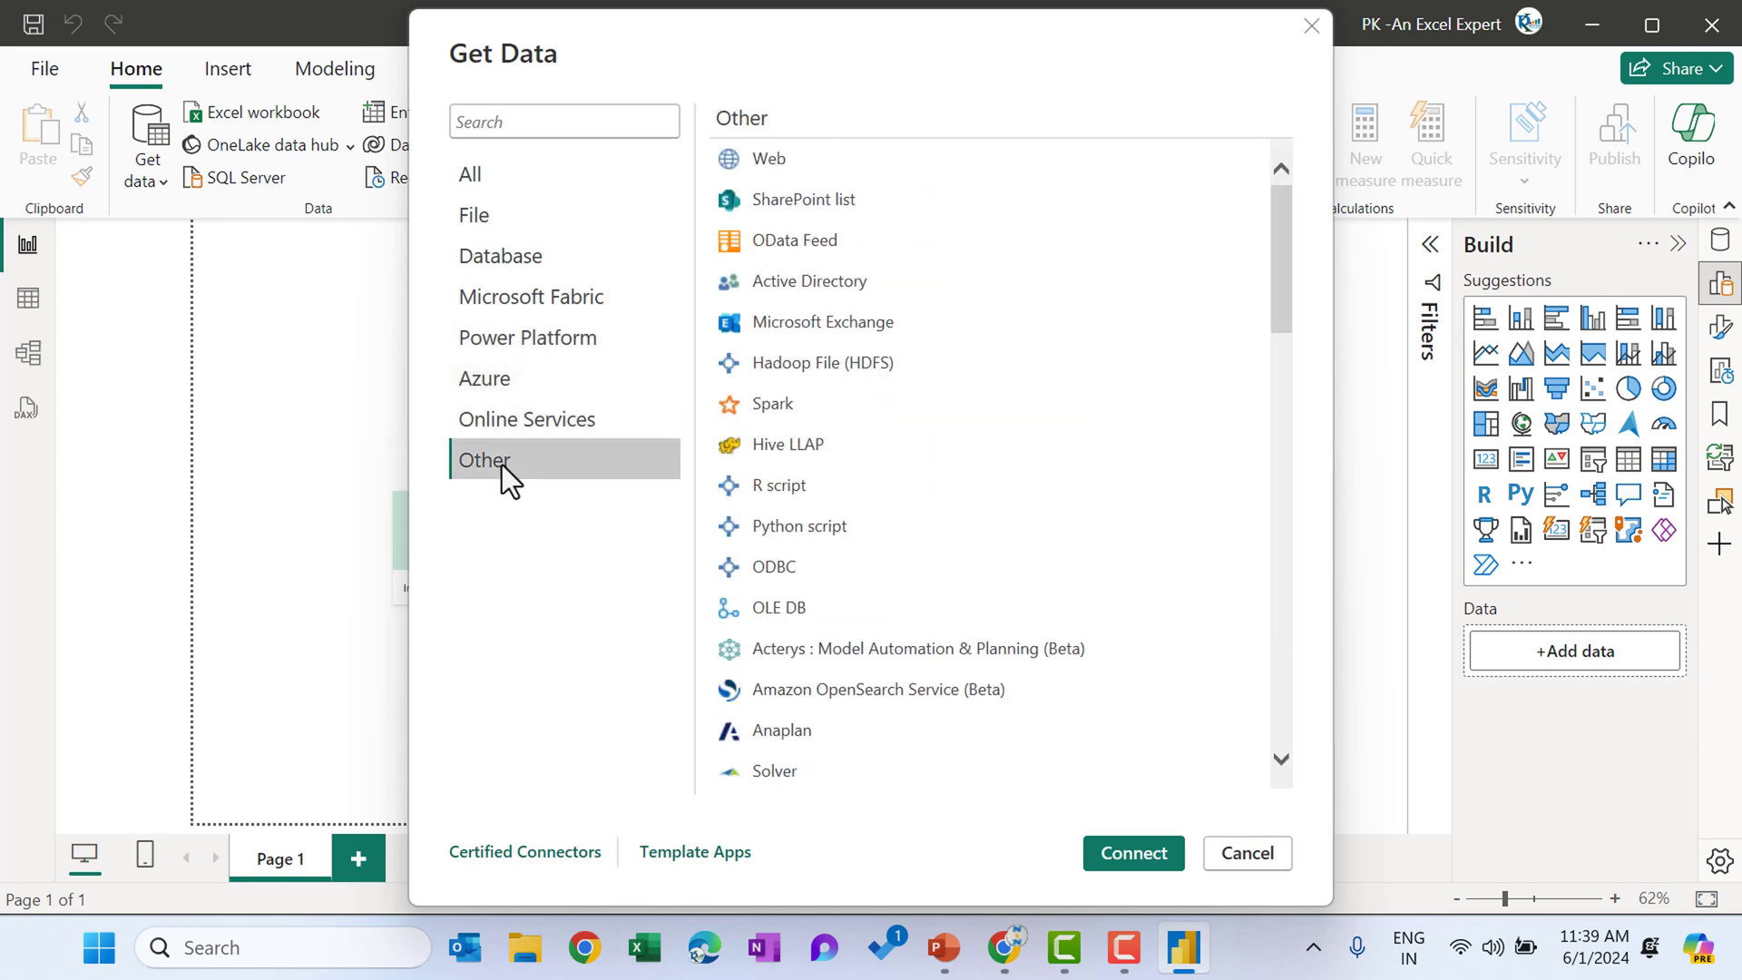
{"action": "left_click", "coordinate": [599, 159]}
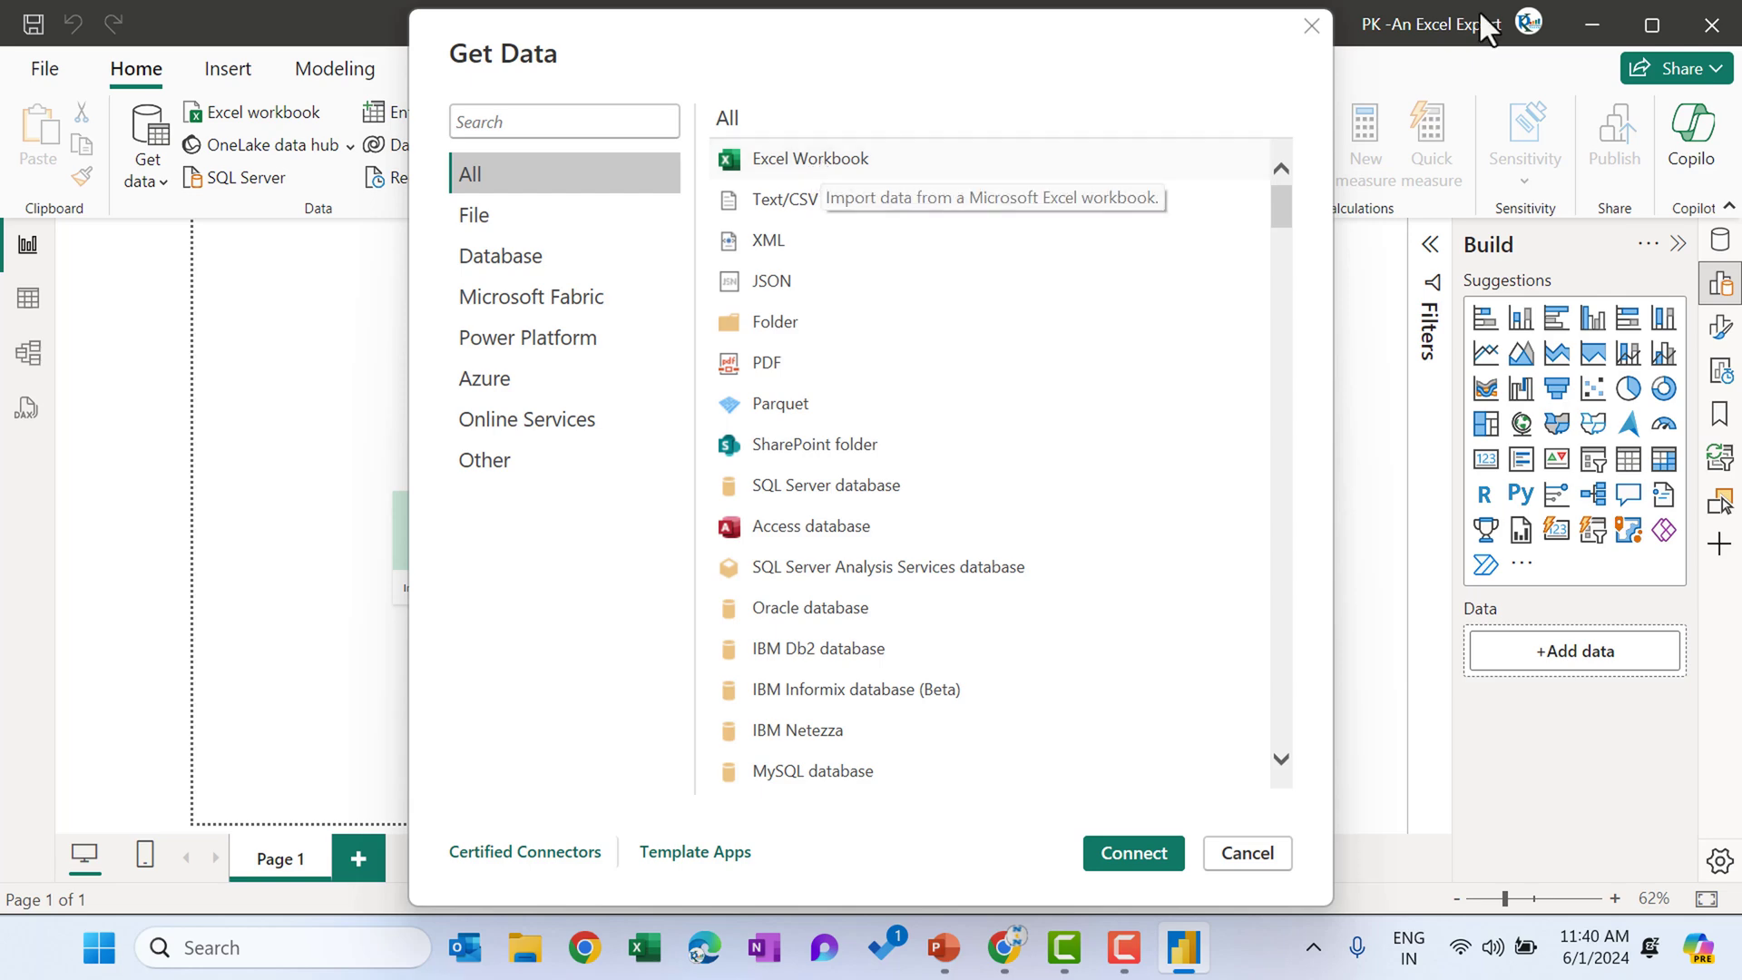
{"action": "left_click", "coordinate": [1312, 26]}
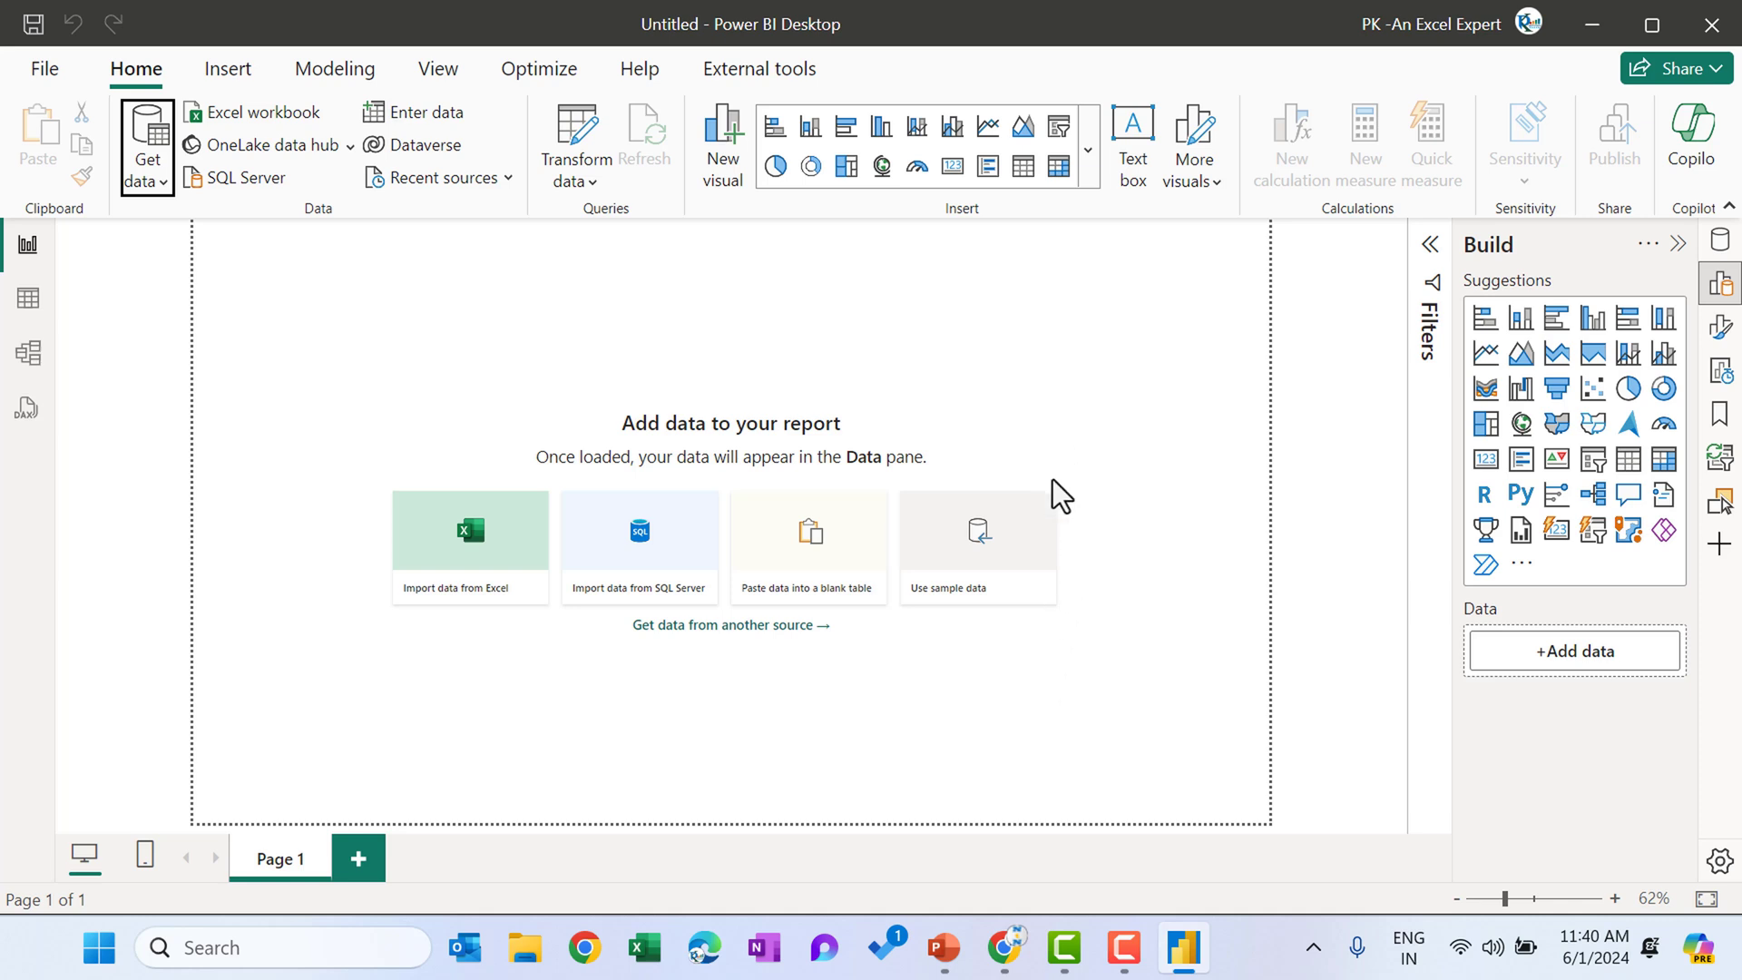
Import the financials table from the built-in Financial Sample data
{"action": "left_click", "coordinate": [964, 591]}
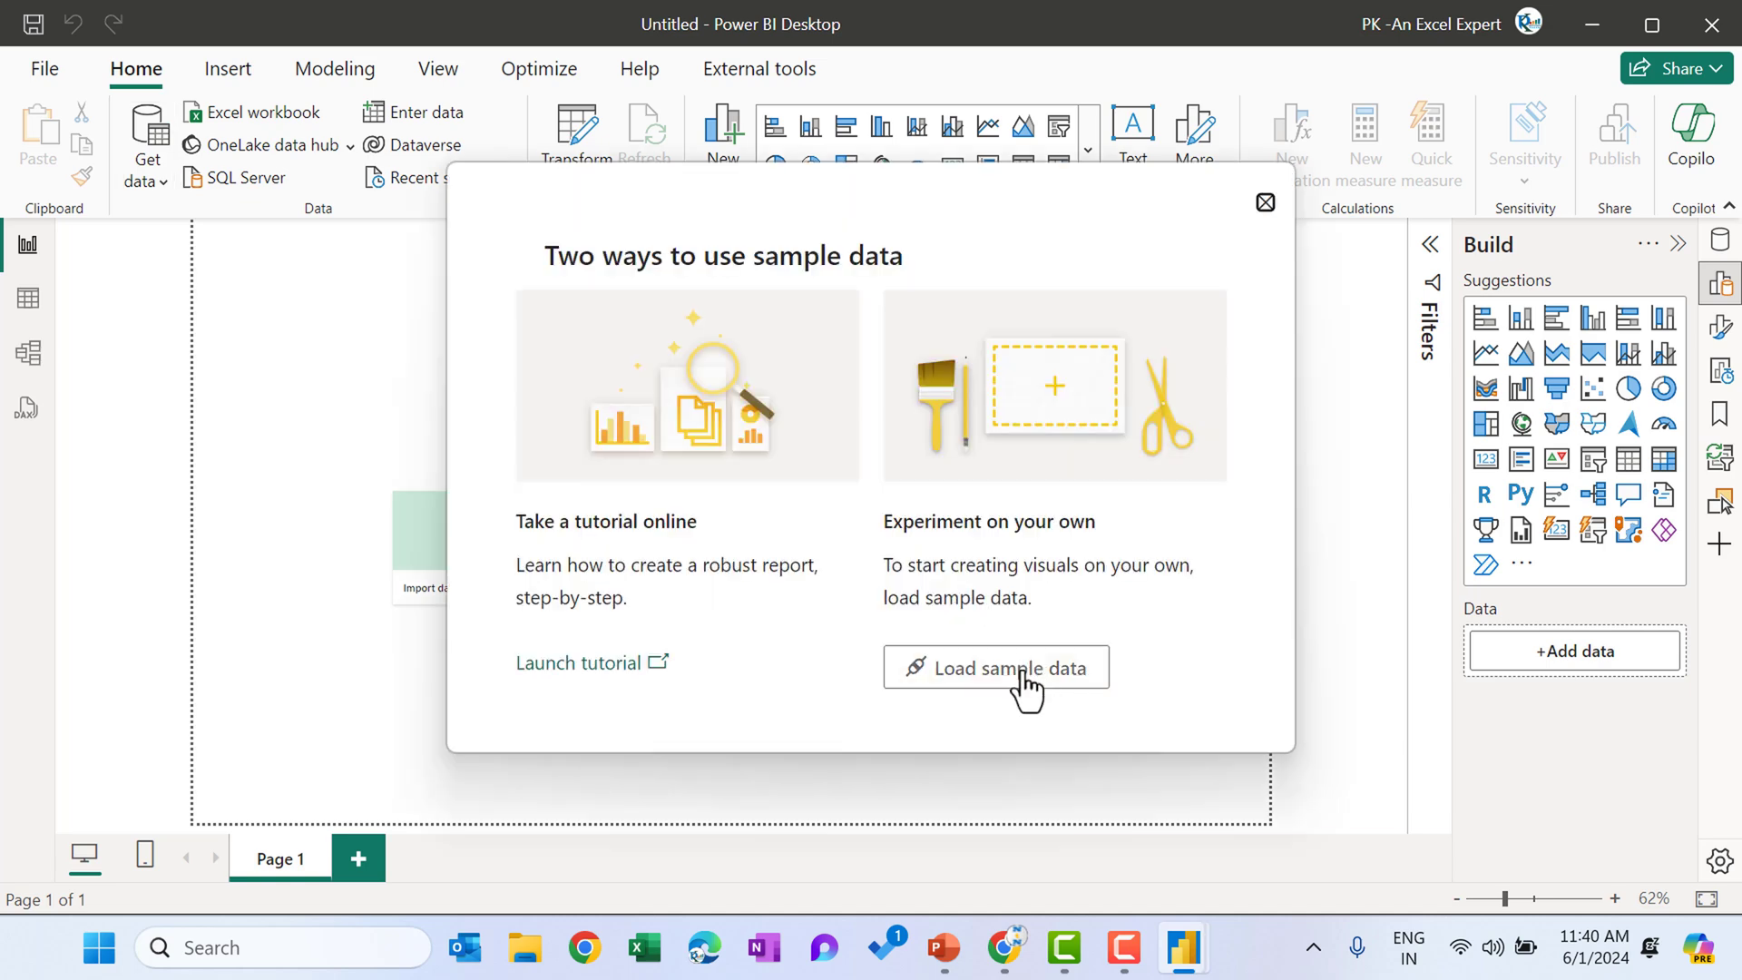
{"action": "left_click", "coordinate": [994, 678]}
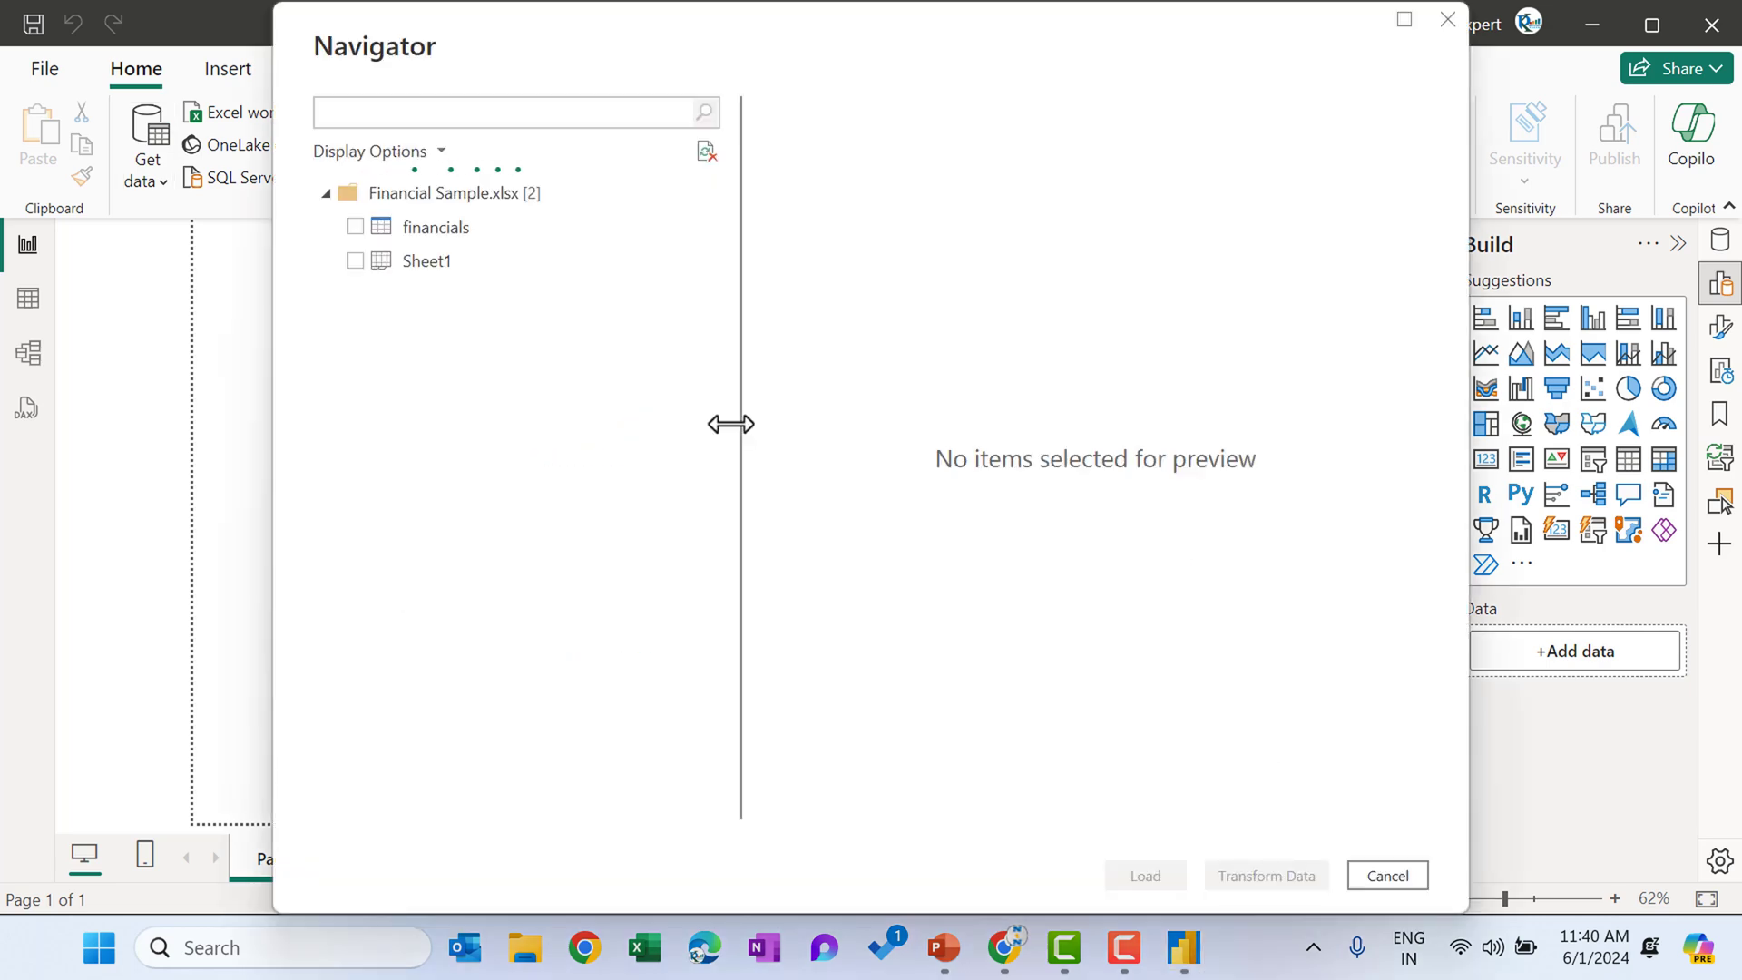
{"action": "left_click", "coordinate": [357, 226]}
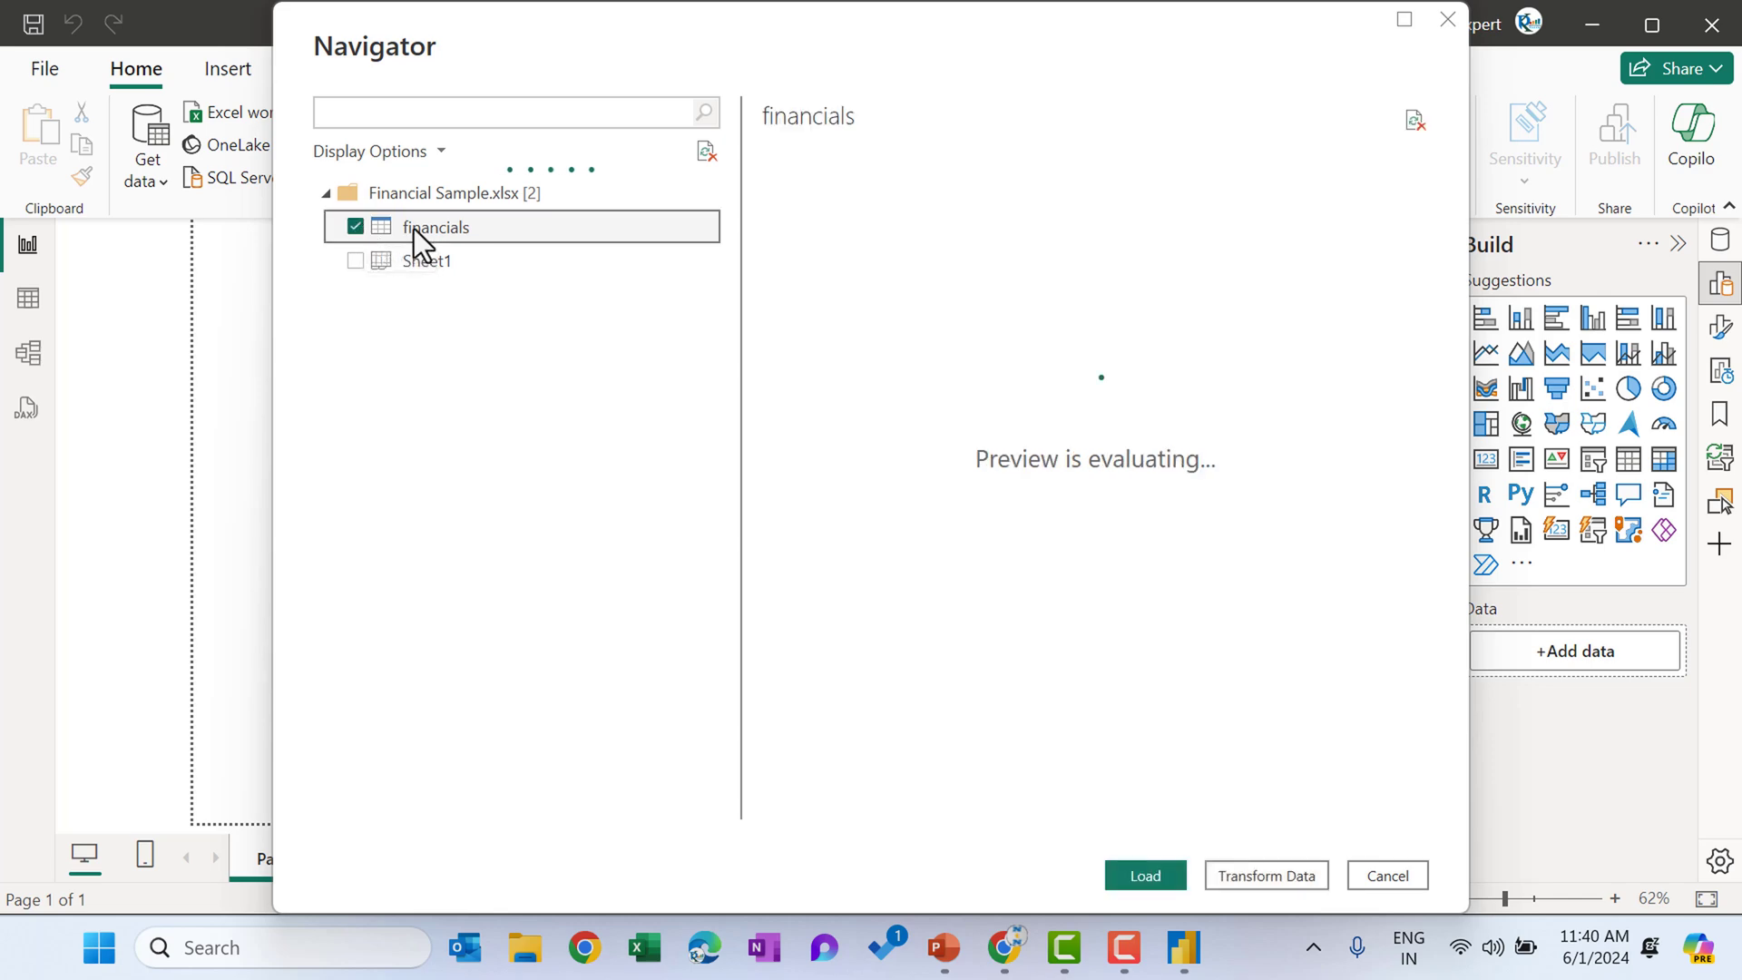
{"action": "left_click", "coordinate": [1147, 876]}
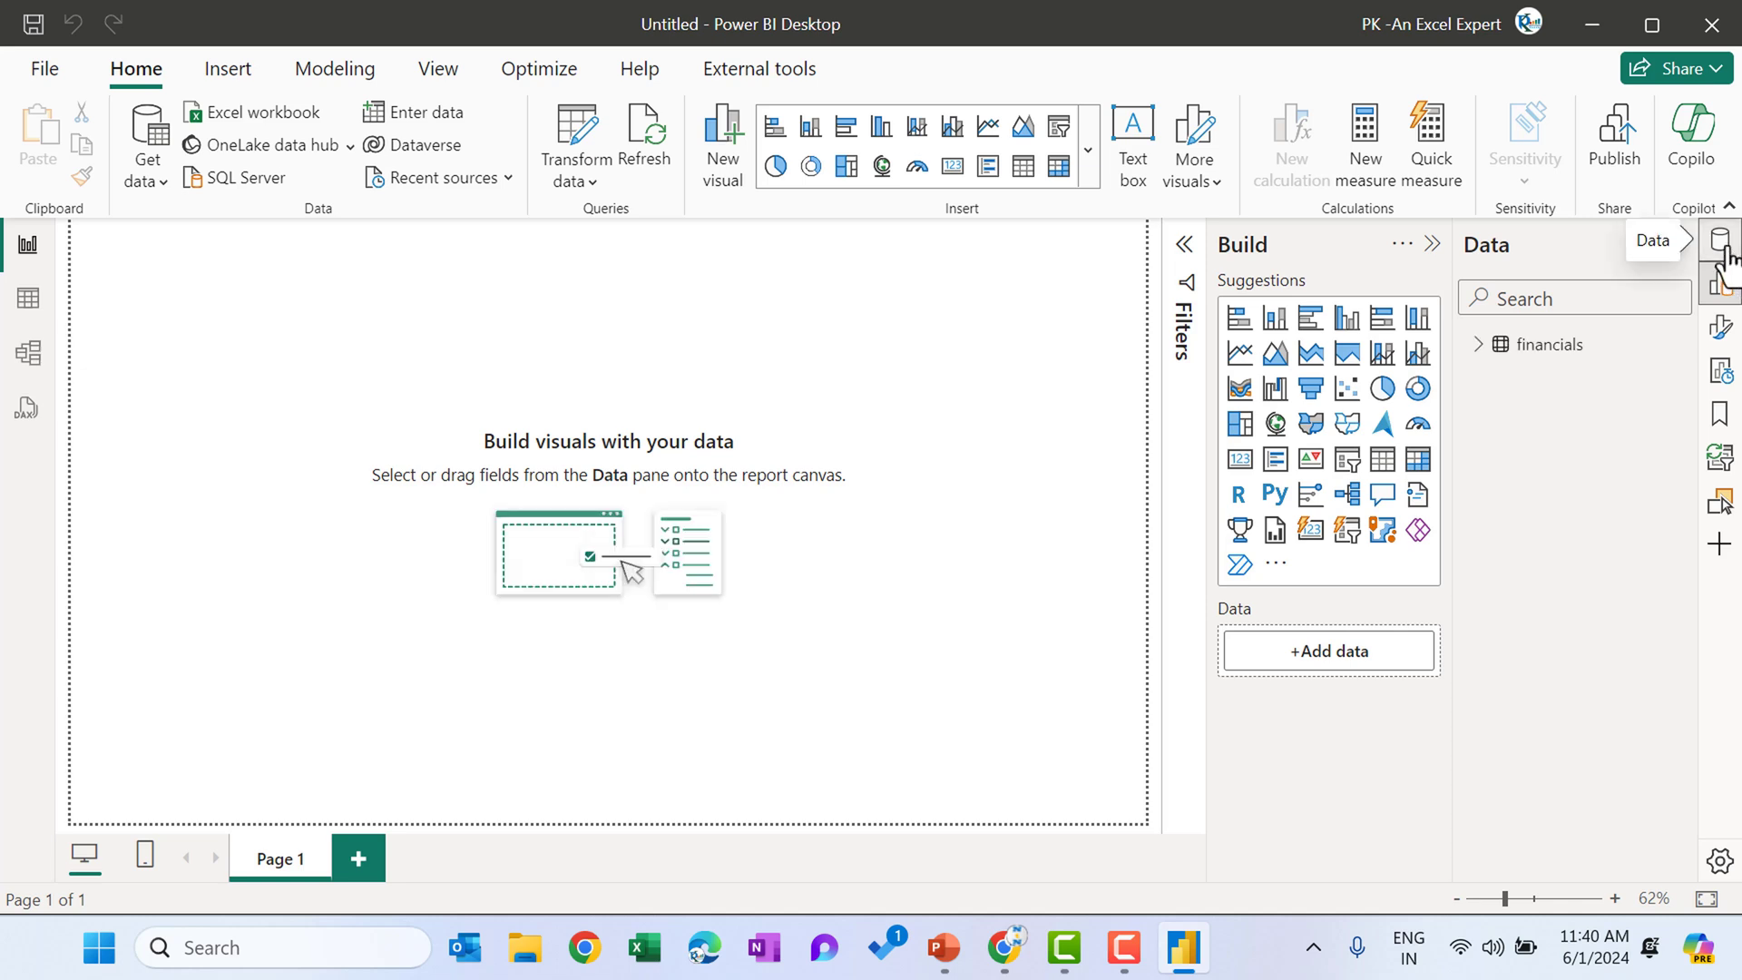
Inspect the financials fields, its 700 data rows and the model diagram, then return to Report view
{"action": "left_click", "coordinate": [1479, 346]}
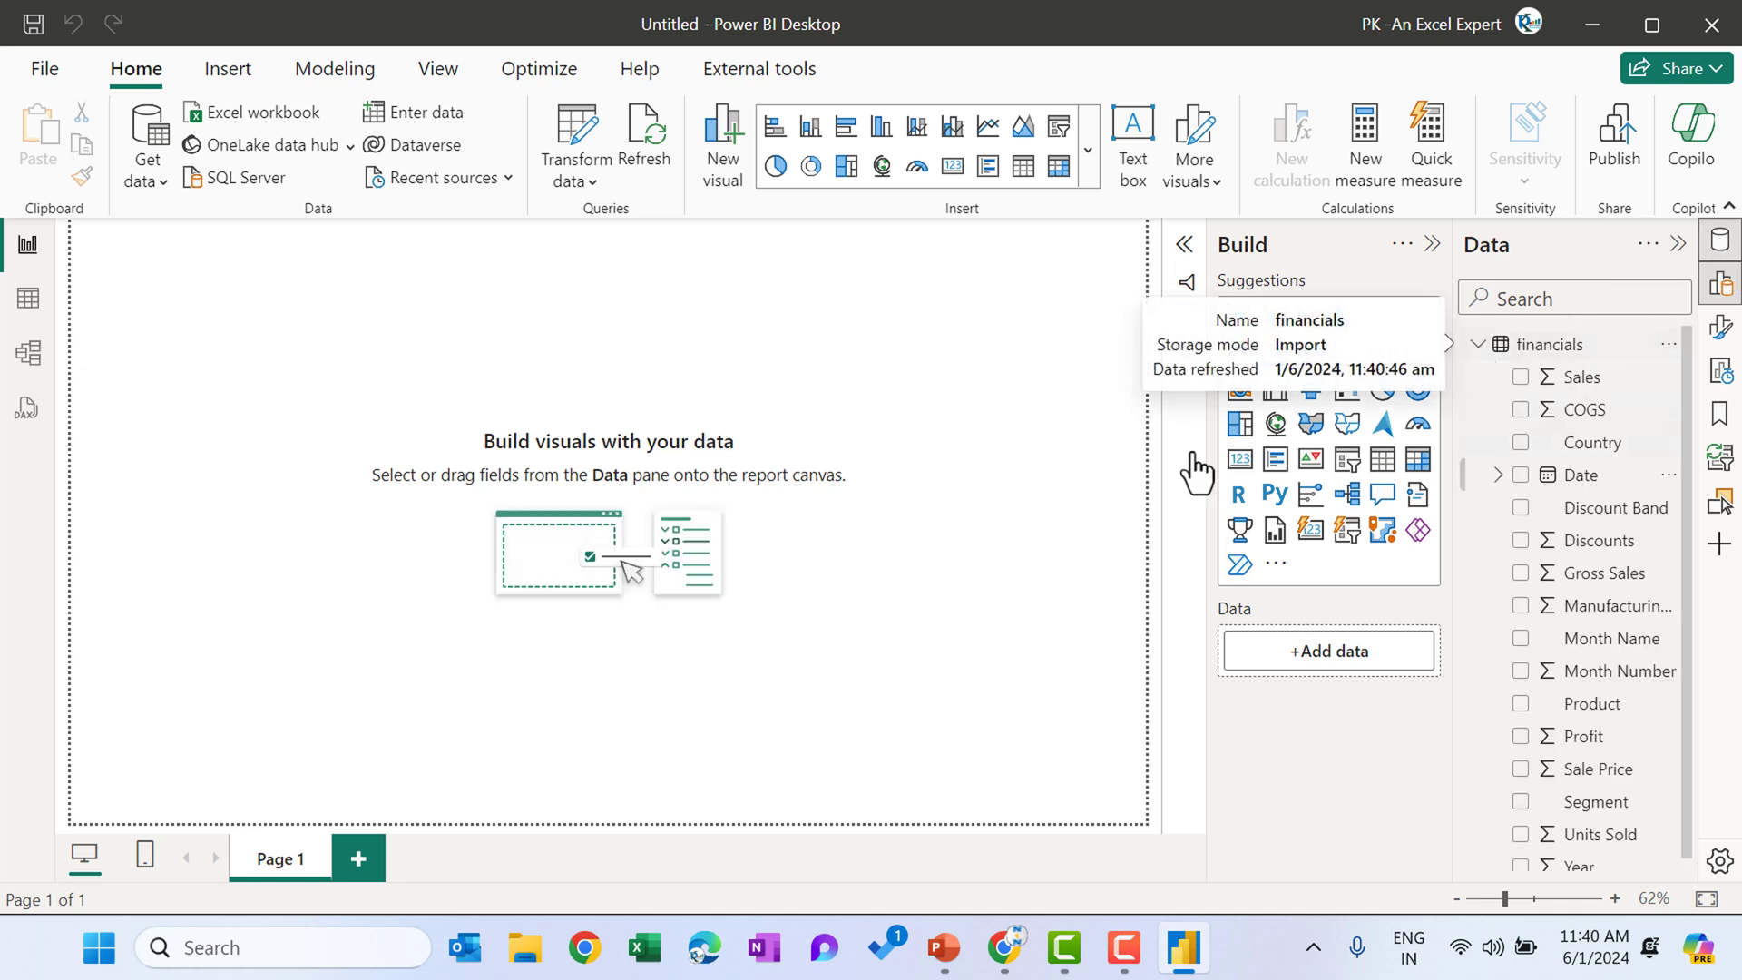
{"action": "left_click", "coordinate": [32, 306]}
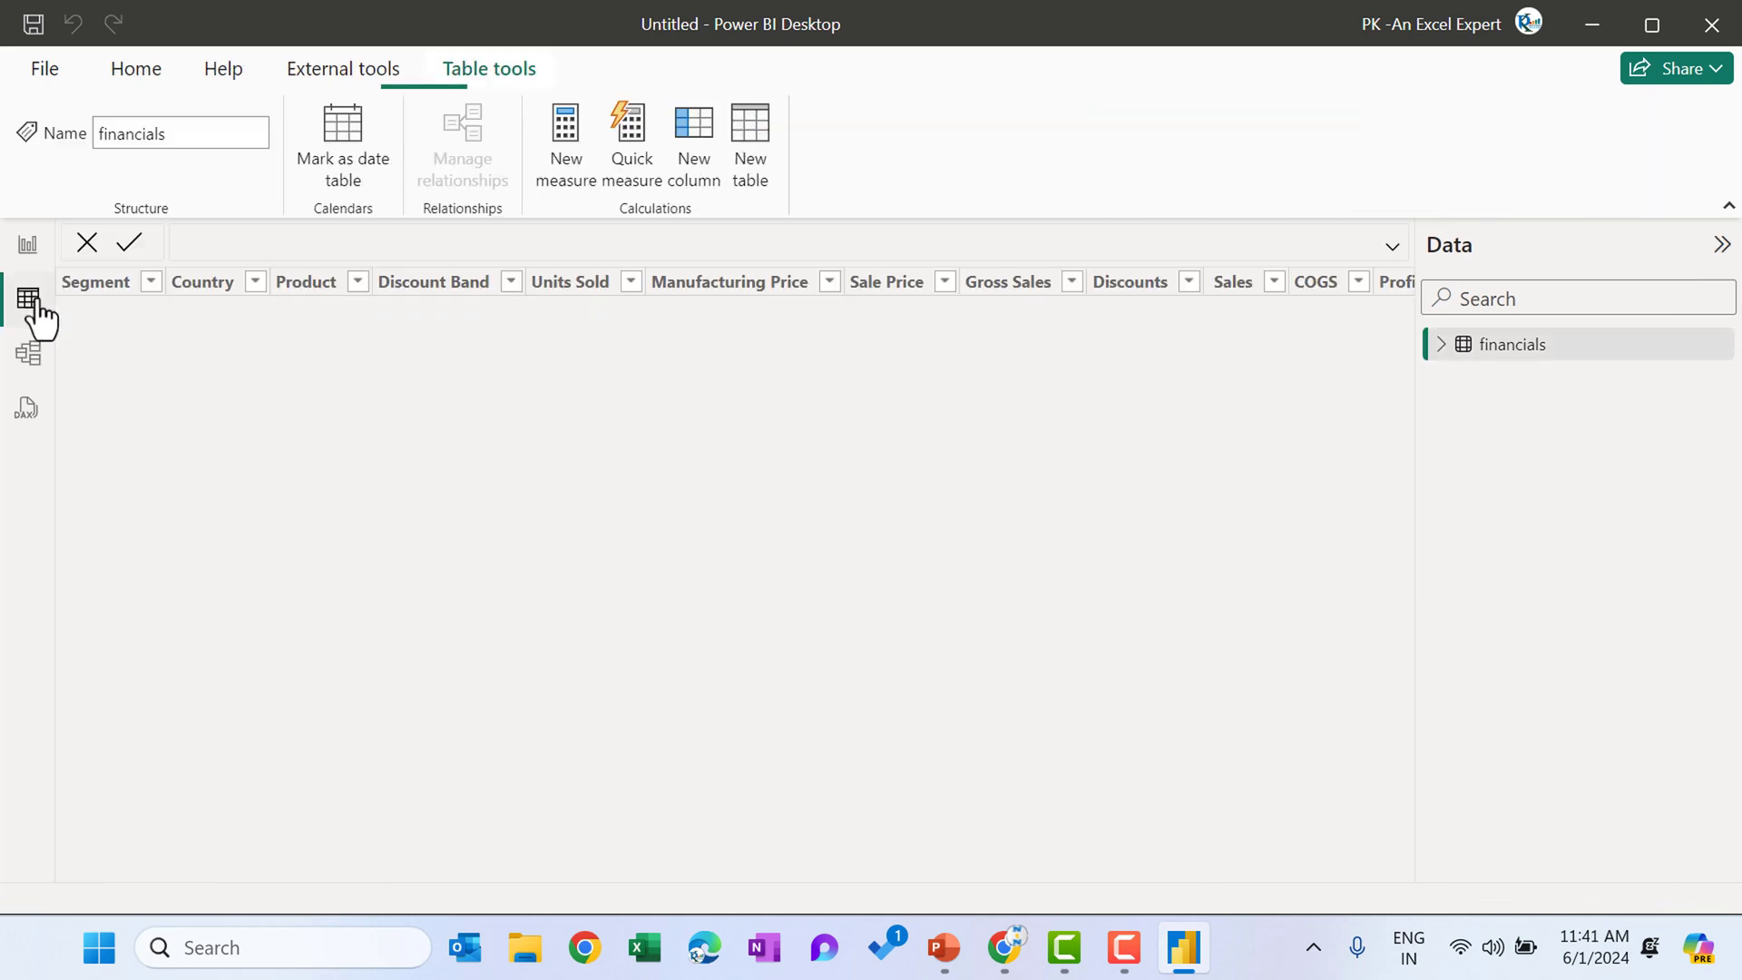
{"action": "left_click", "coordinate": [1441, 345]}
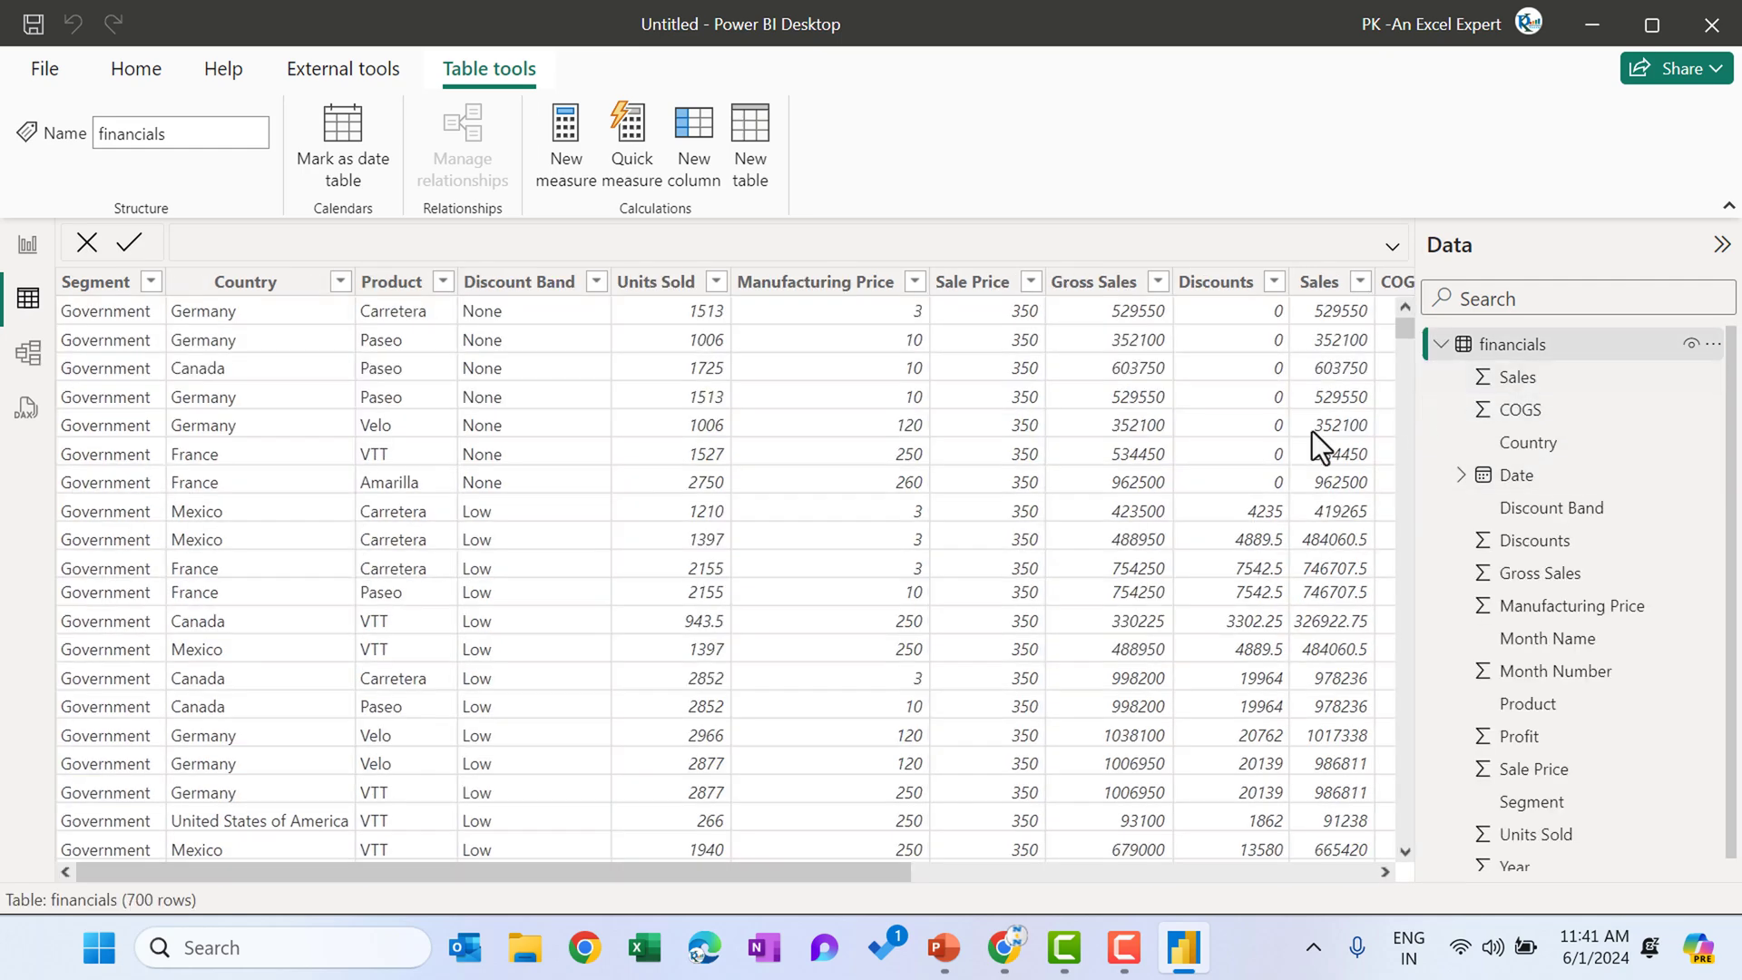
{"action": "left_click_drag", "start_coordinate": [443, 869], "coordinate": [1107, 835]}
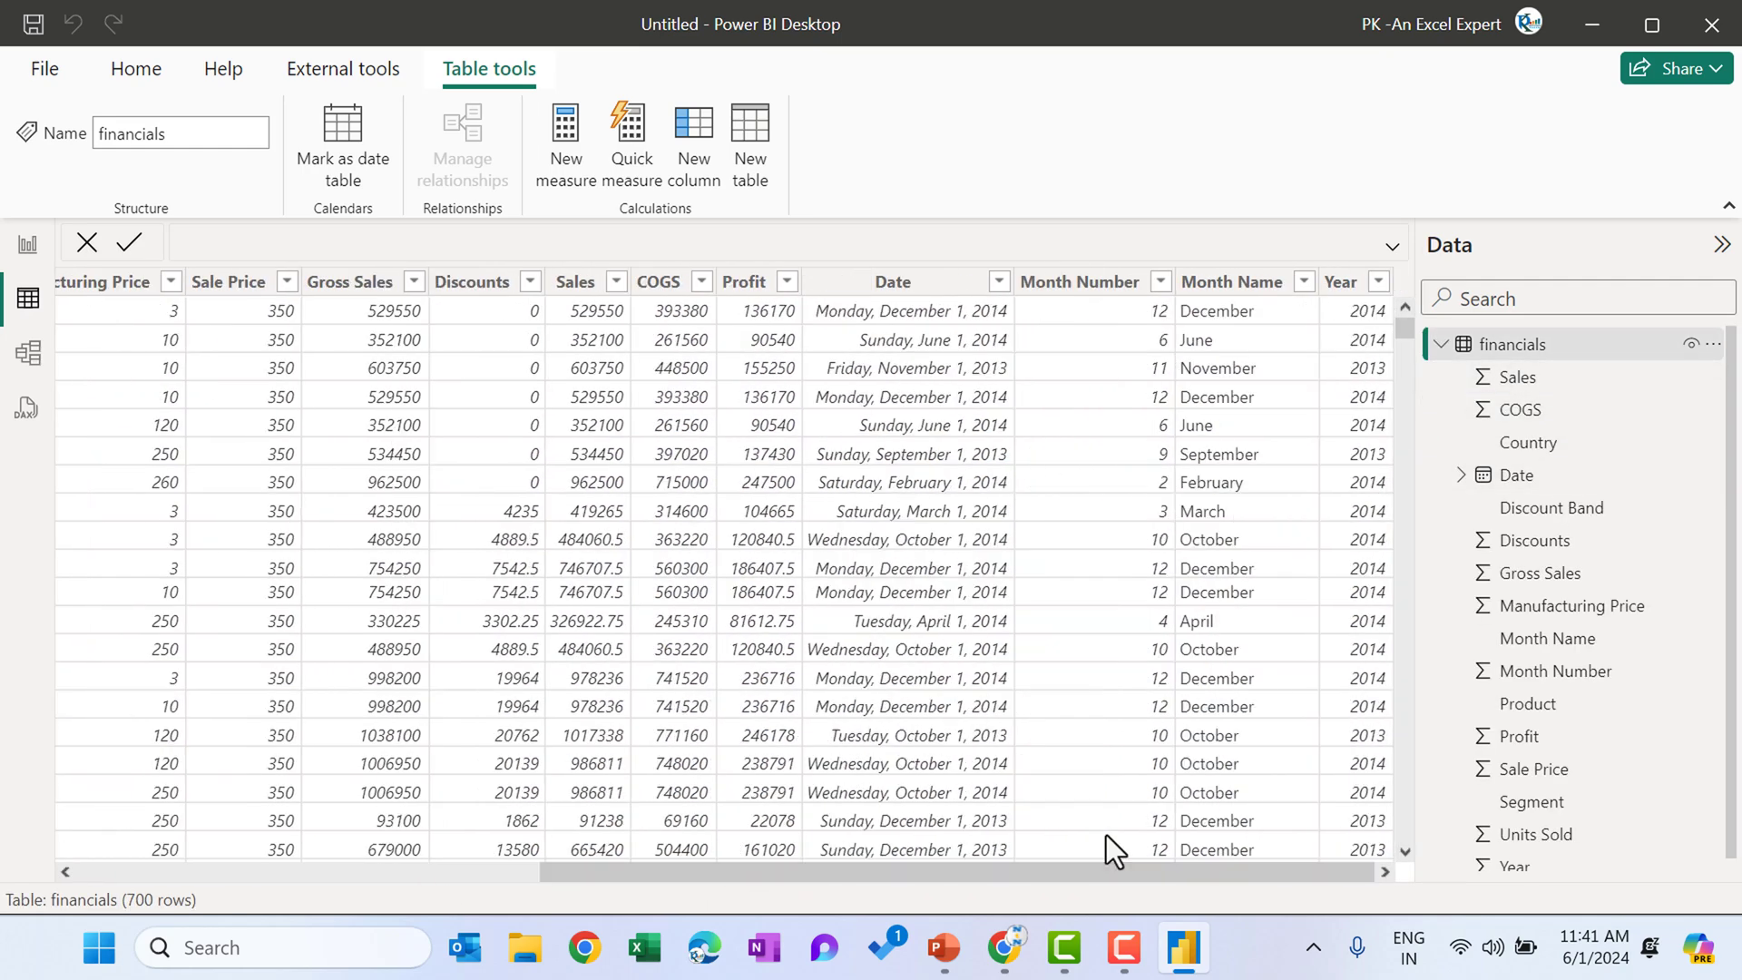
{"action": "left_click", "coordinate": [29, 356]}
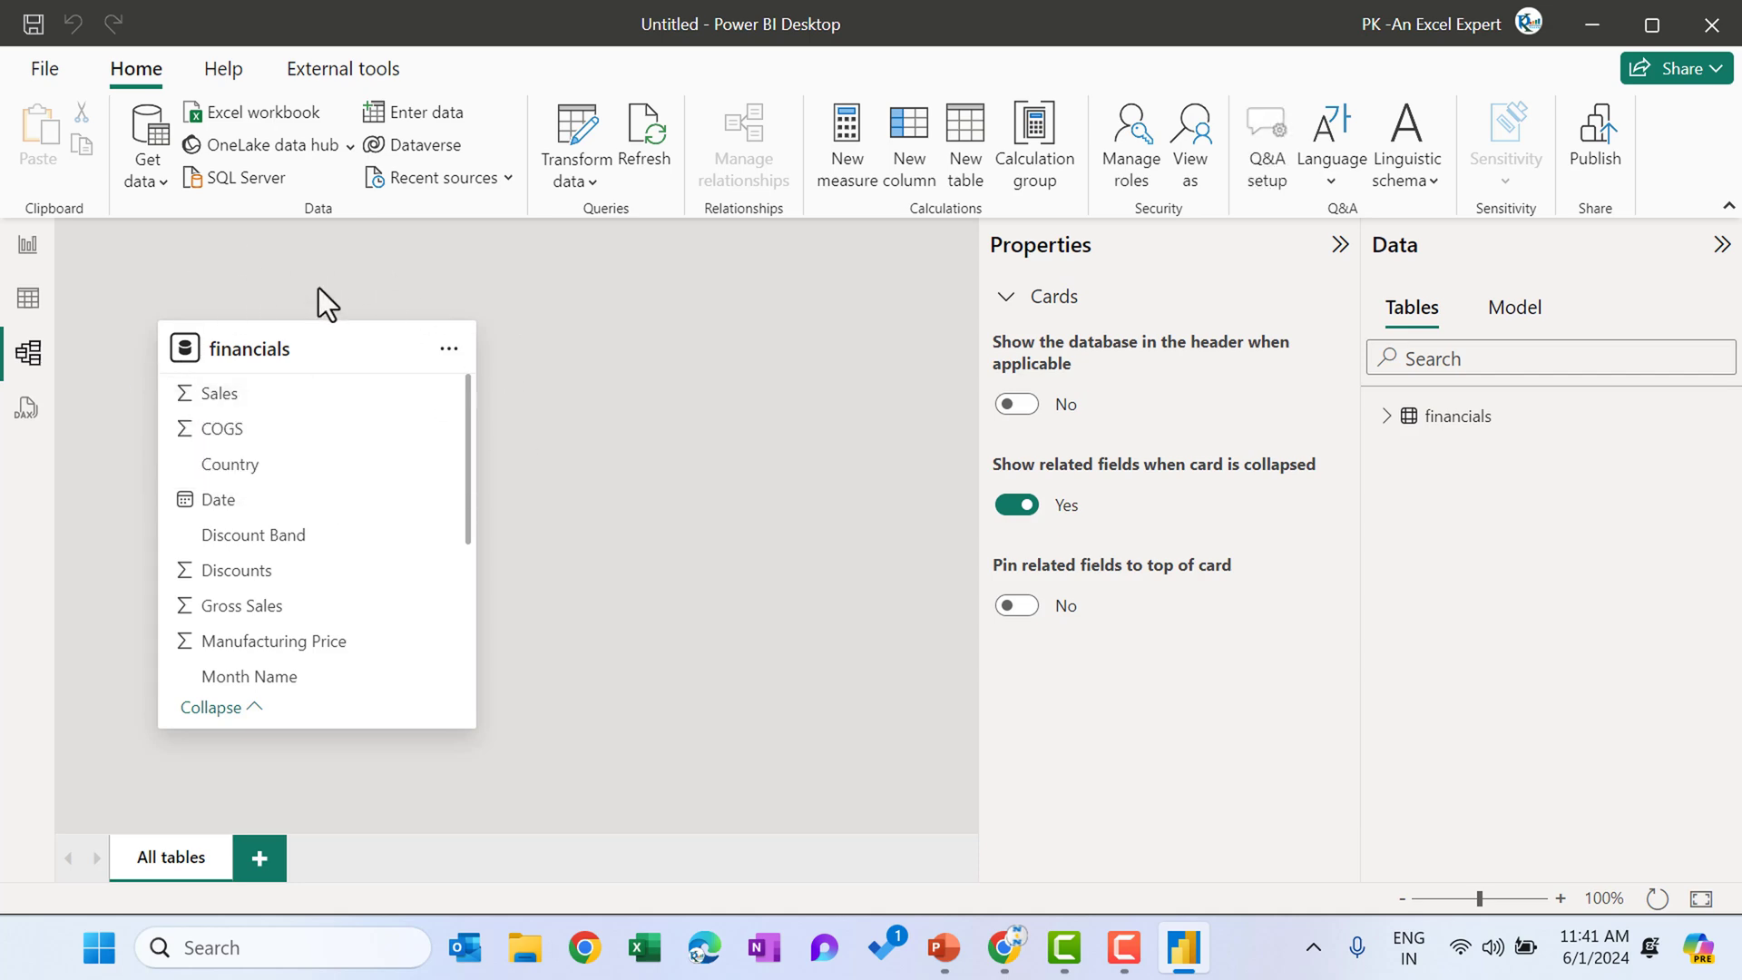
{"action": "left_click", "coordinate": [28, 244]}
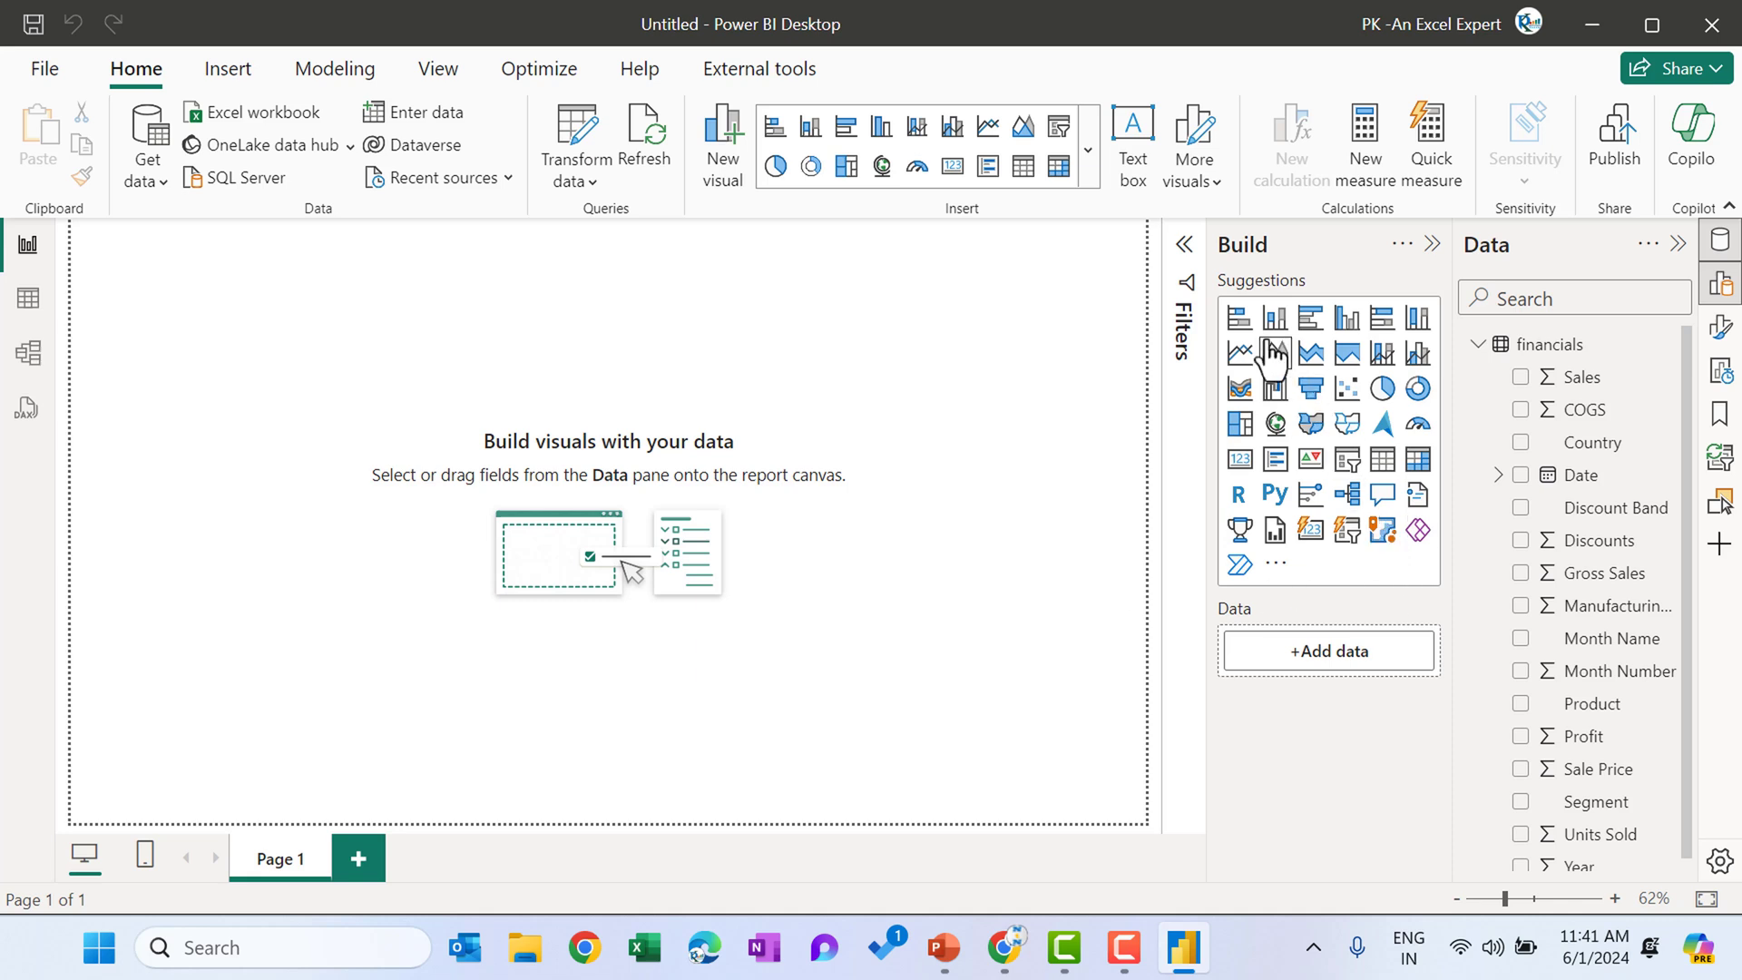
Add a clustered column chart to the page and resize it
{"action": "left_click", "coordinate": [1348, 325]}
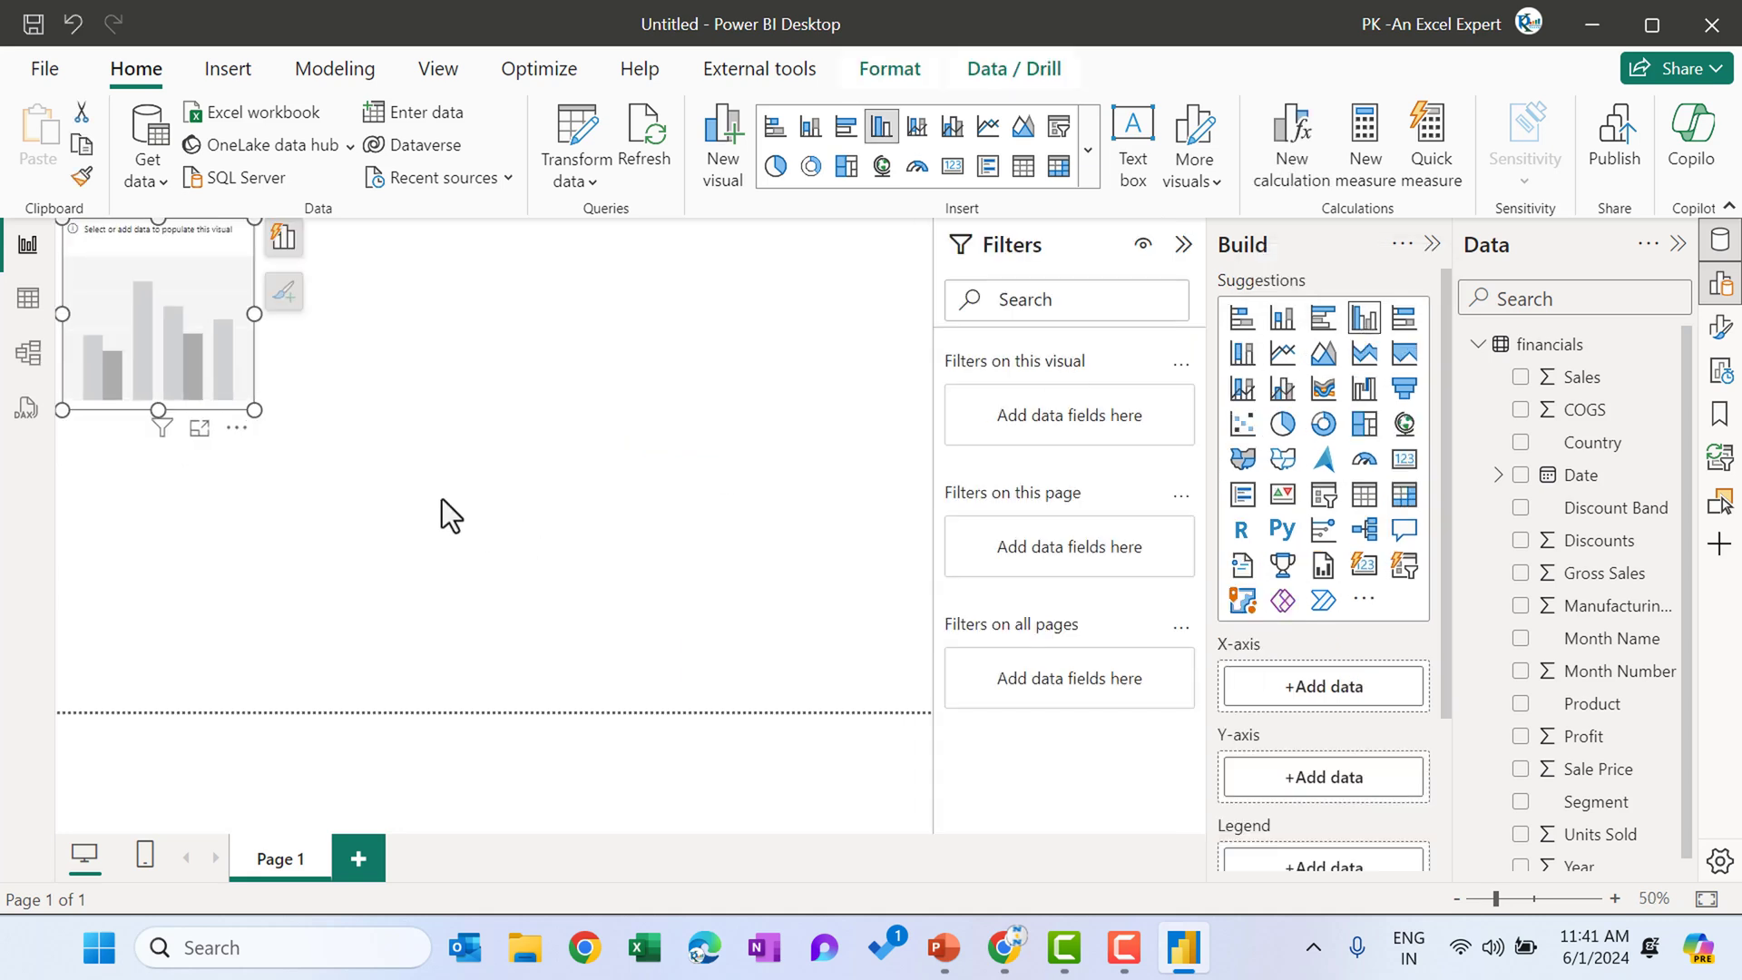
{"action": "left_click_drag", "start_coordinate": [249, 405], "coordinate": [508, 625]}
{"action": "left_click_drag", "start_coordinate": [284, 221], "coordinate": [286, 302]}
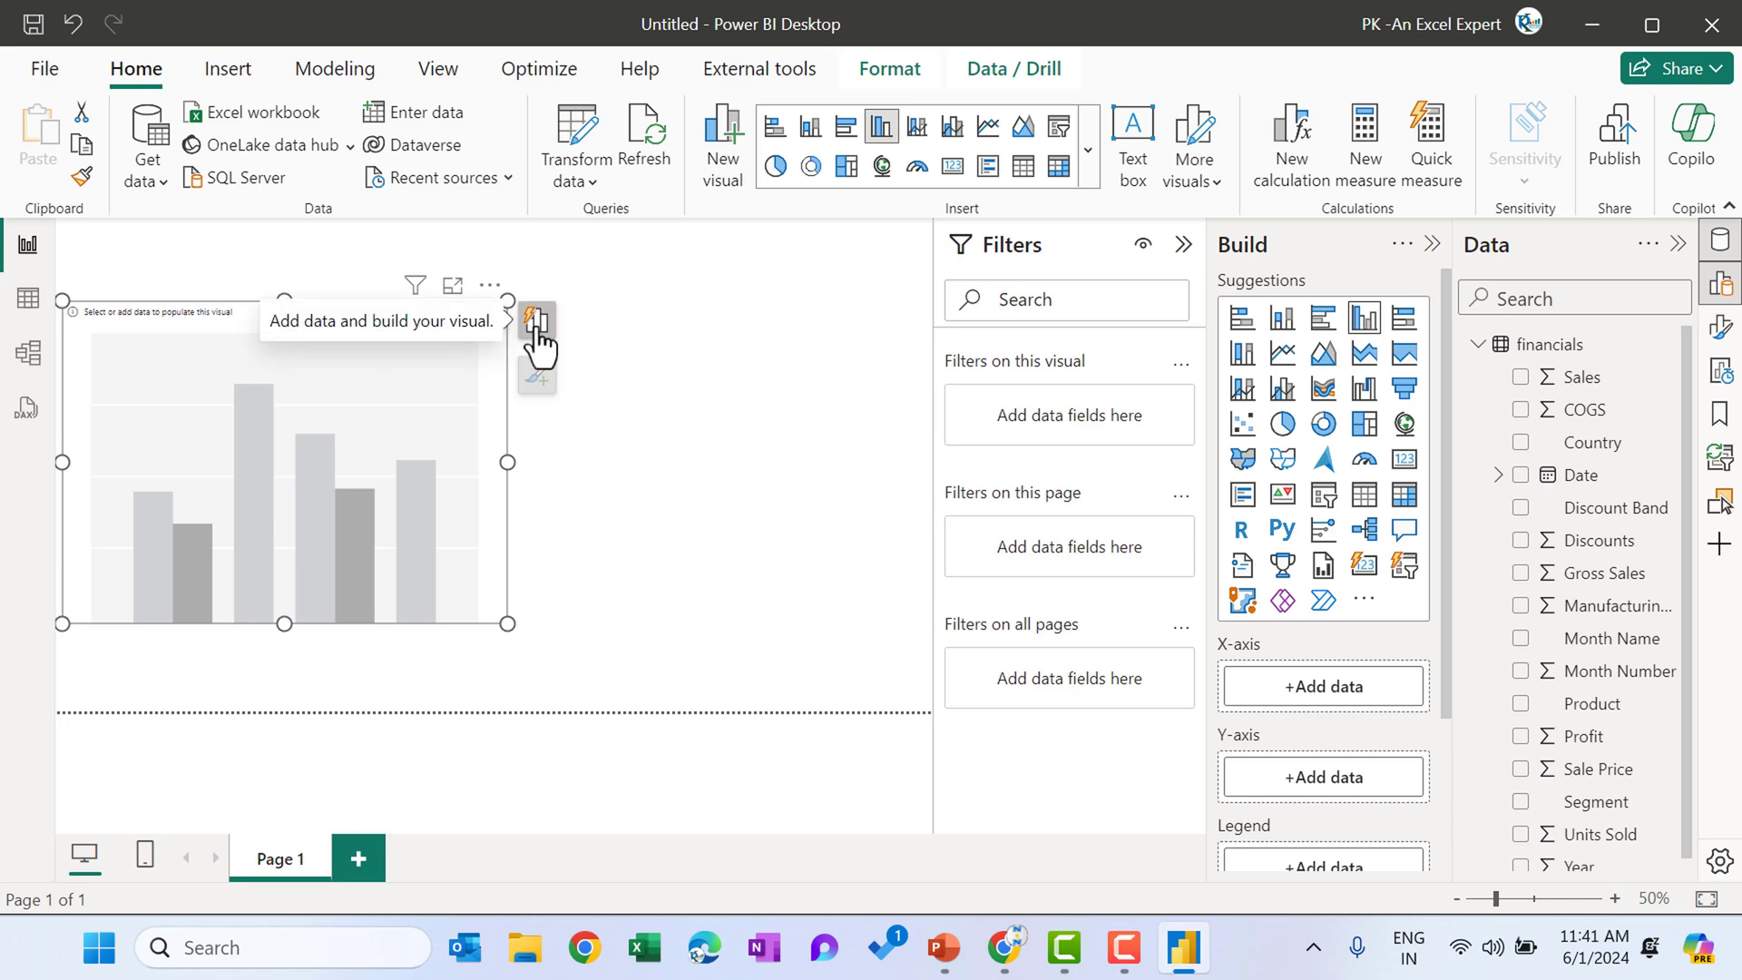
Put Country on the column chart's X-axis and Profit on its Y-axis
{"action": "scroll", "coordinate": [1341, 629], "scroll_direction": "down", "scroll_amount": 3}
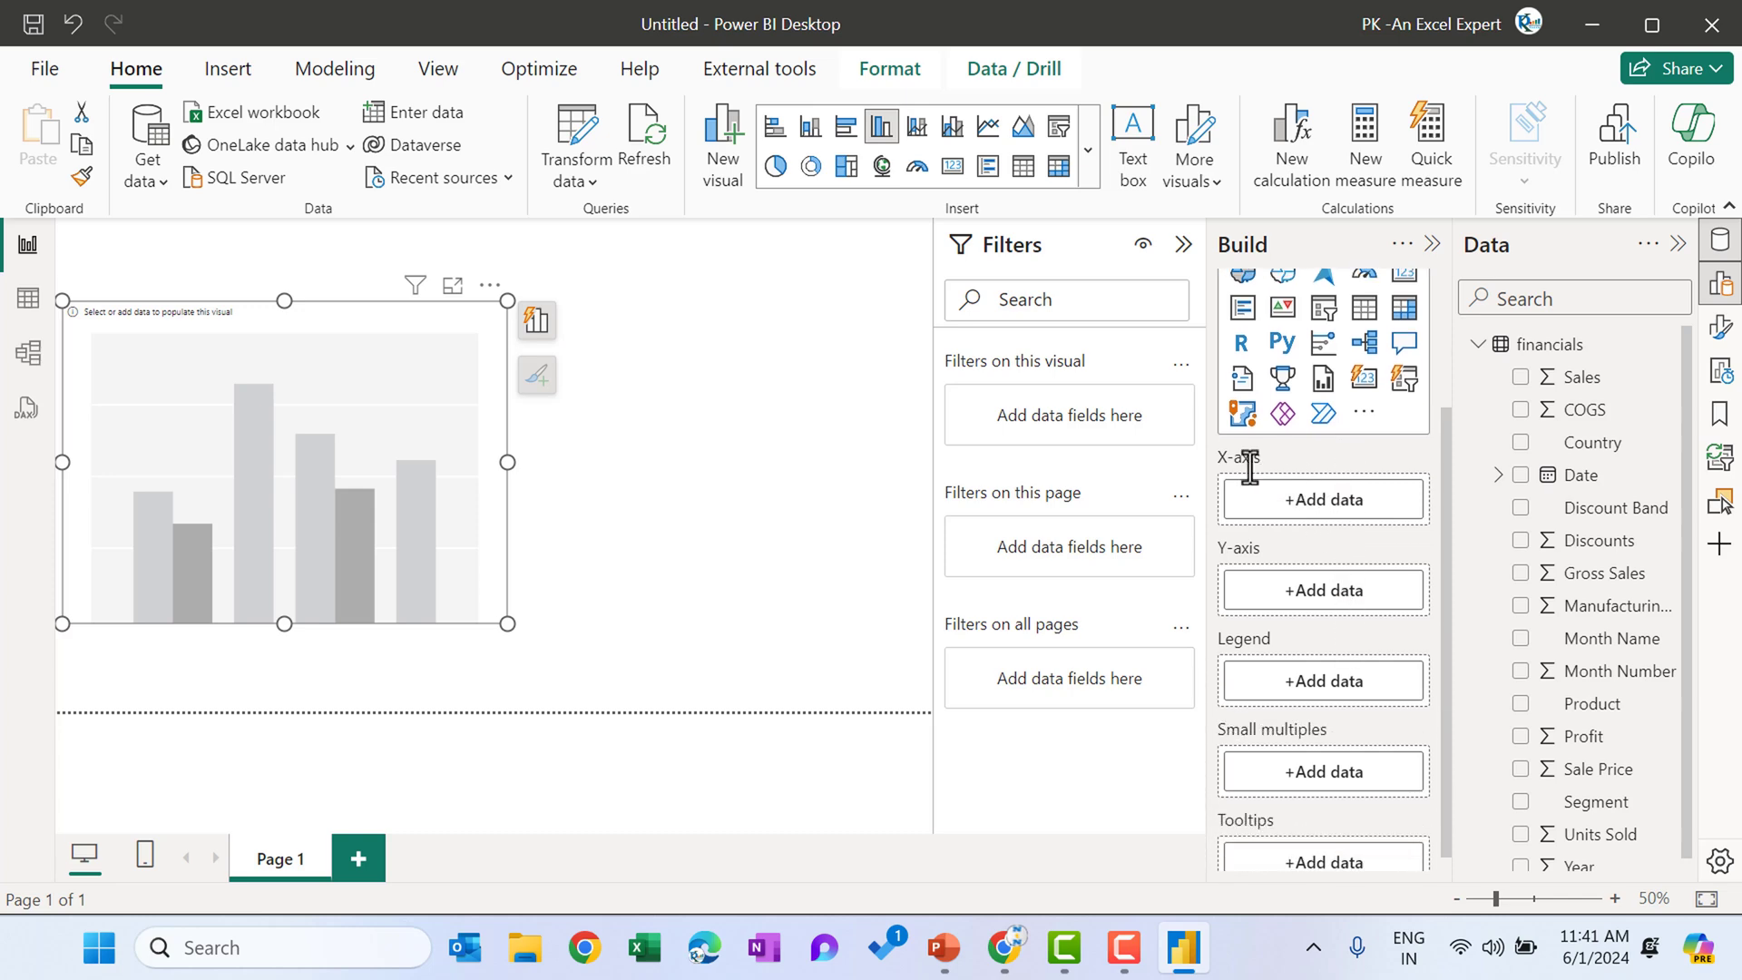
{"action": "left_click", "coordinate": [1307, 518]}
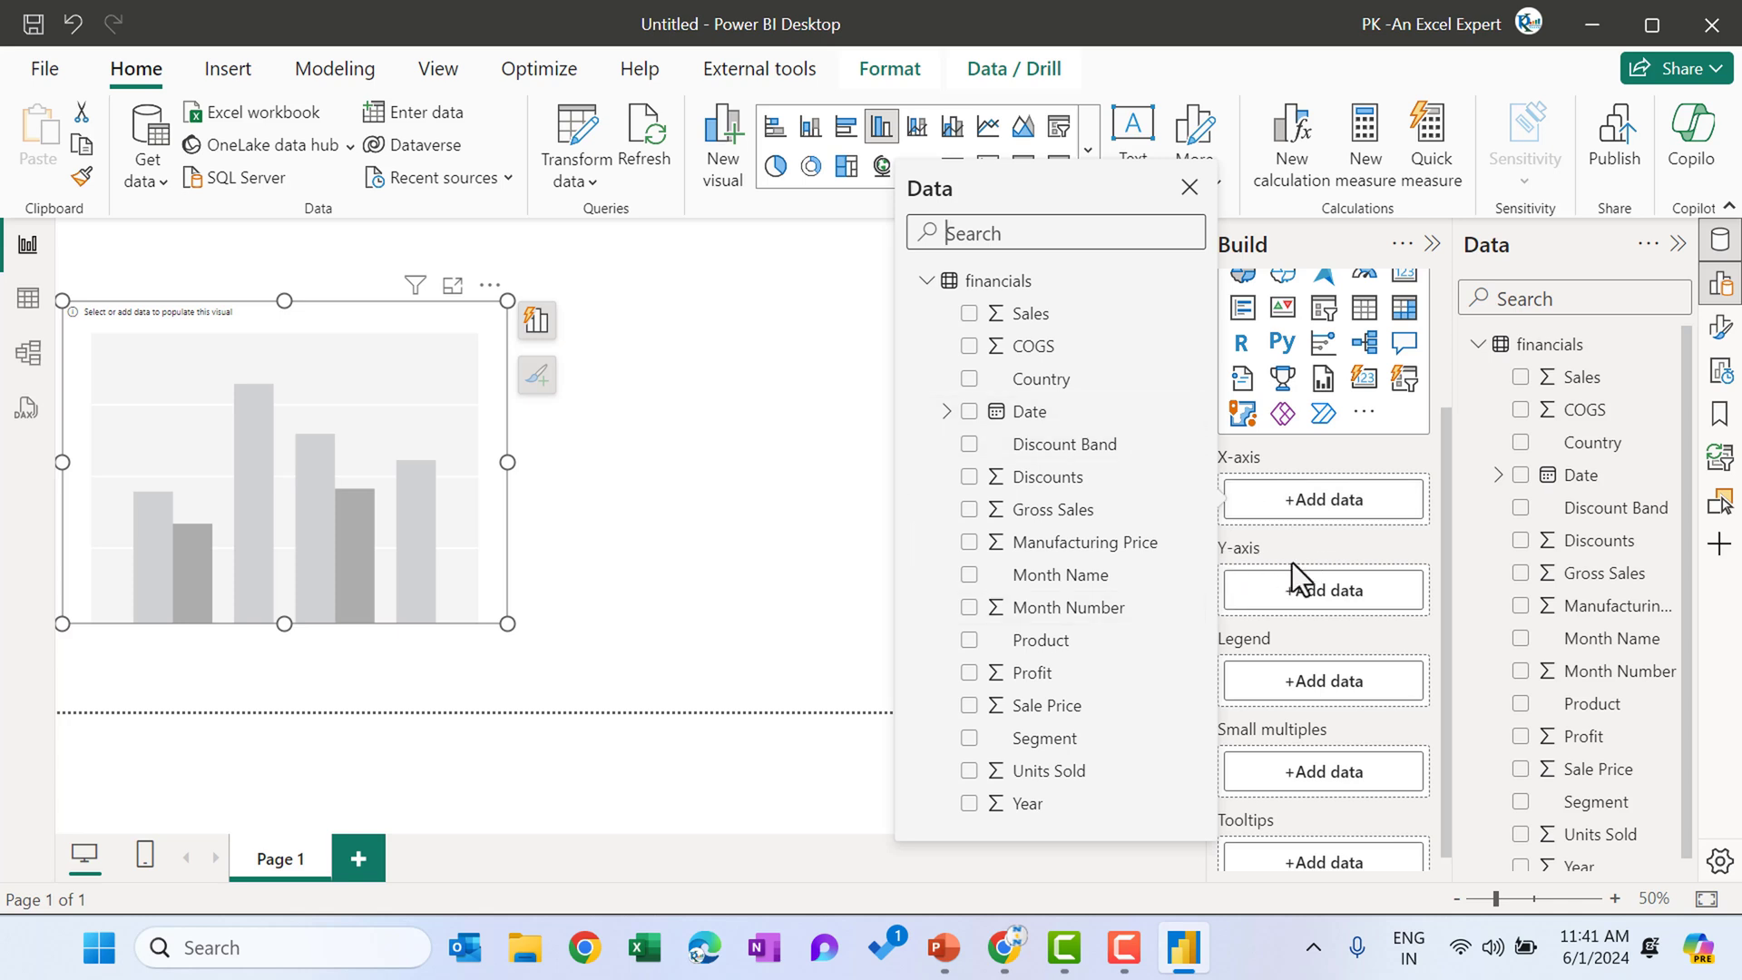
{"action": "left_click", "coordinate": [1307, 552]}
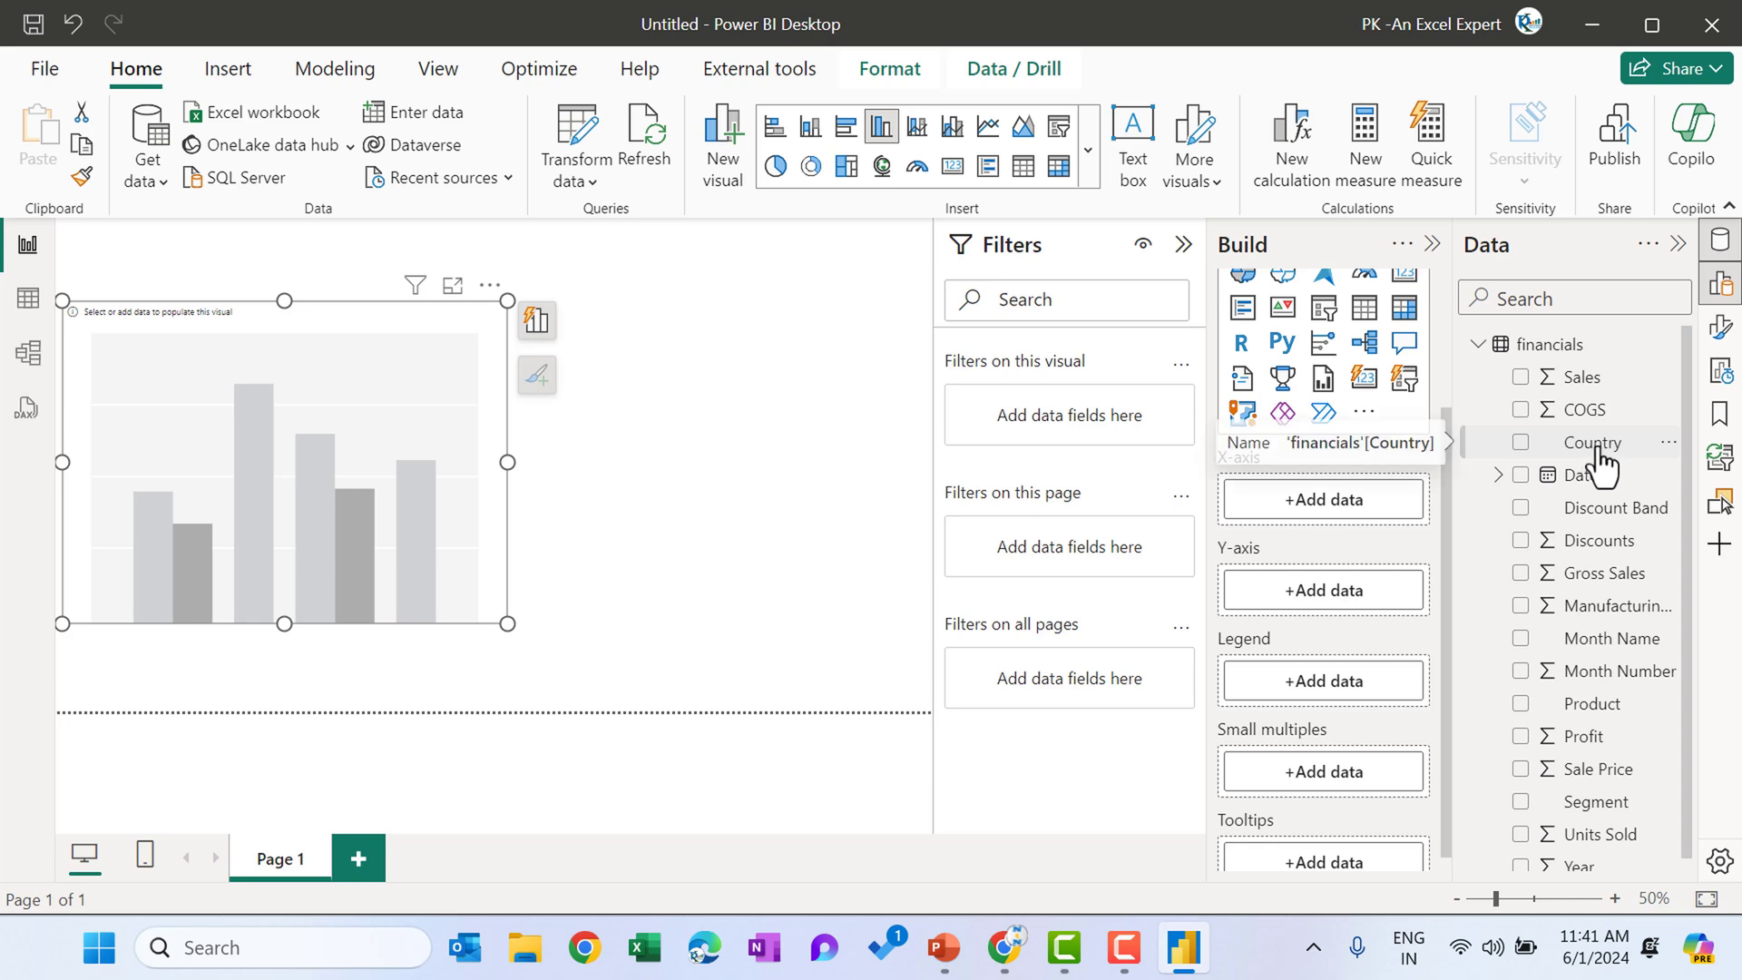
{"action": "left_click_drag", "start_coordinate": [1597, 453], "coordinate": [1386, 506]}
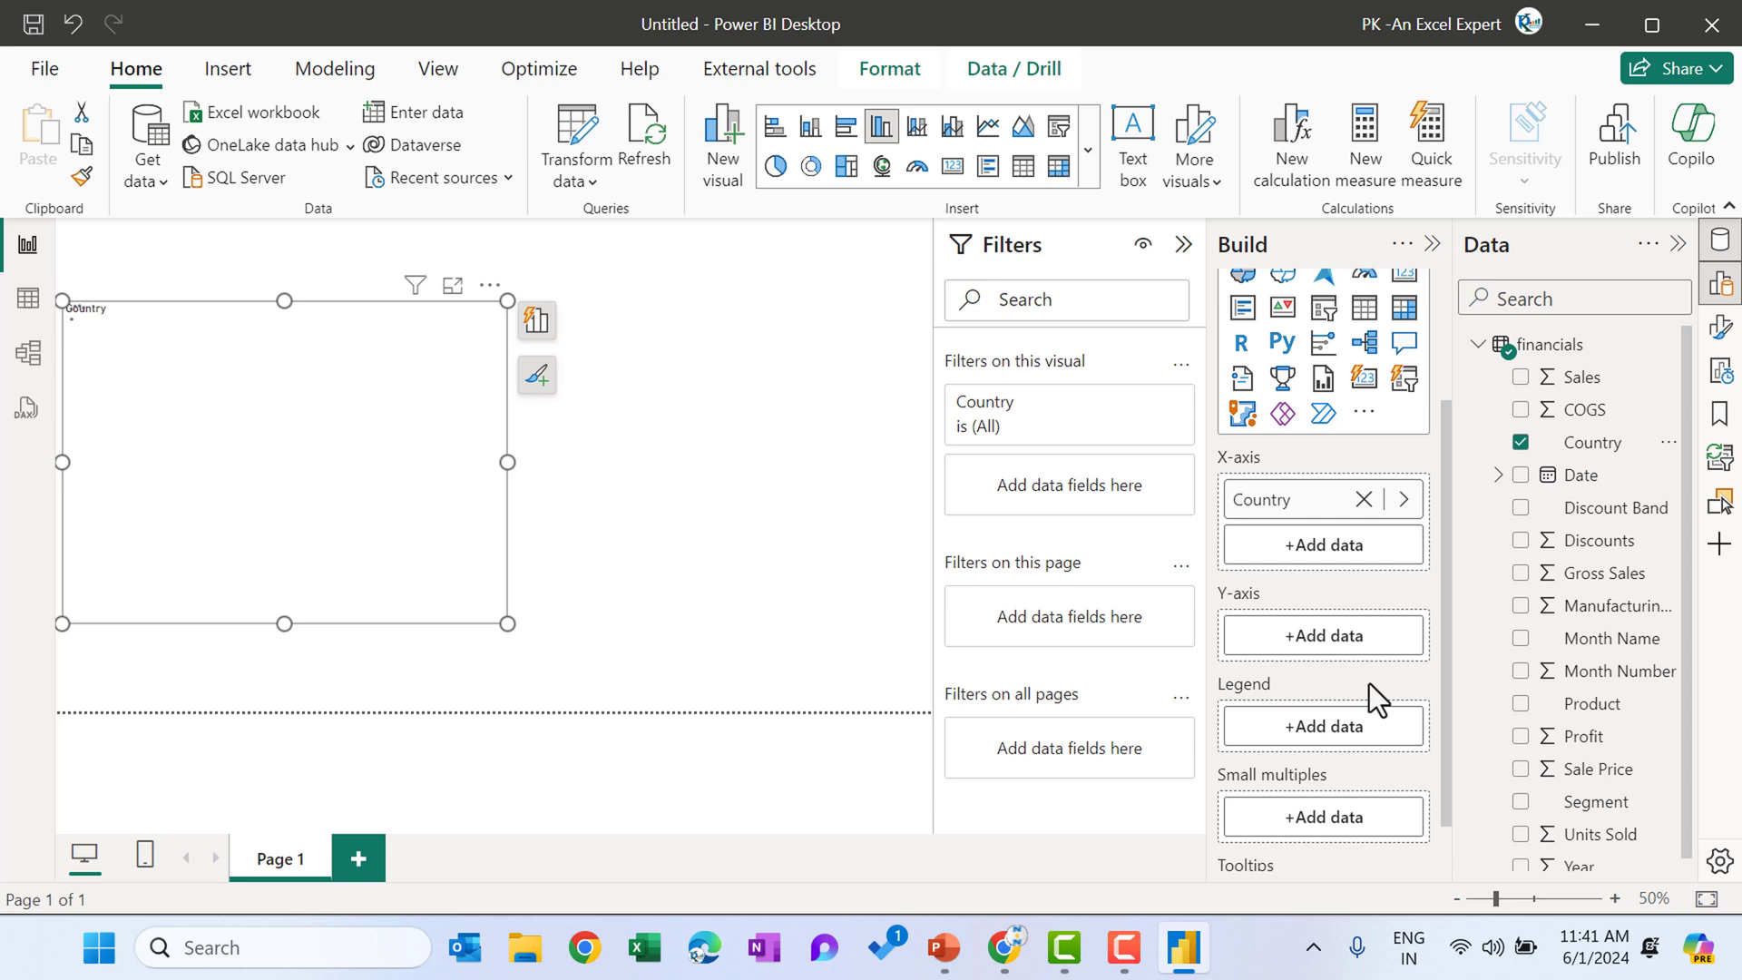
{"action": "left_click_drag", "start_coordinate": [1586, 738], "coordinate": [1337, 640]}
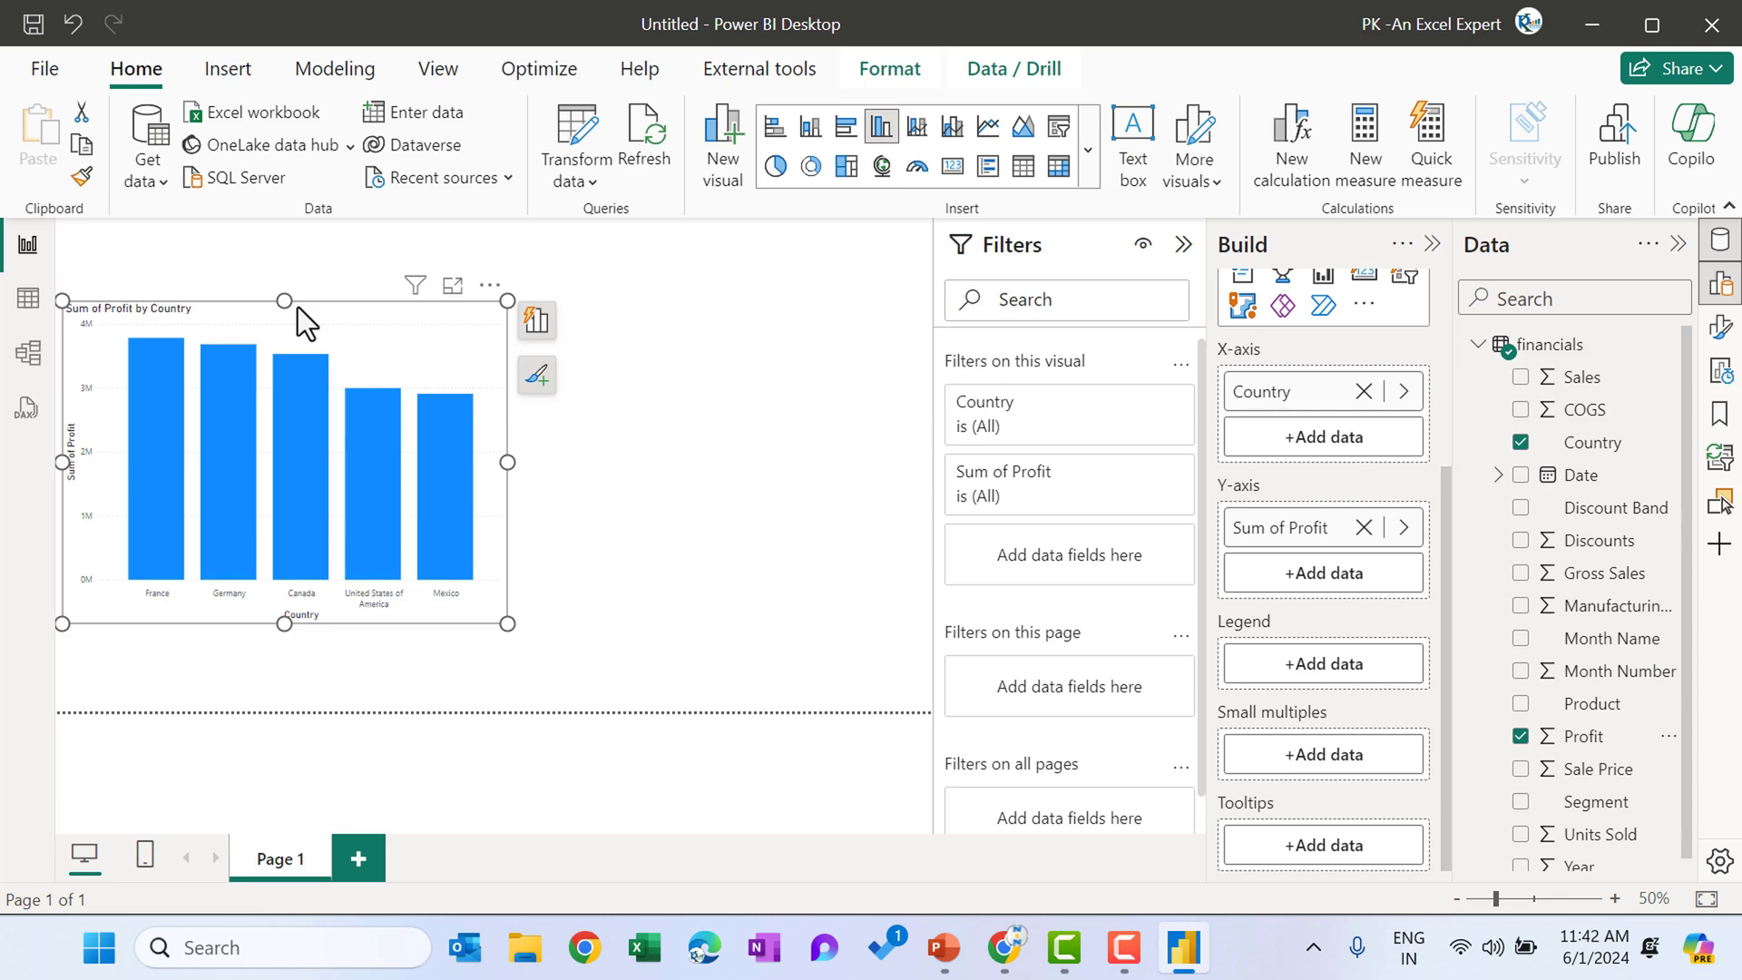
Make the Sum of Profit by Country chart shorter and move it lower on the page
{"action": "left_click_drag", "start_coordinate": [284, 301], "coordinate": [301, 352]}
{"action": "left_click_drag", "start_coordinate": [505, 662], "coordinate": [499, 621]}
{"action": "left_click_drag", "start_coordinate": [276, 623], "coordinate": [275, 661]}
{"action": "left_click_drag", "start_coordinate": [334, 373], "coordinate": [331, 423]}
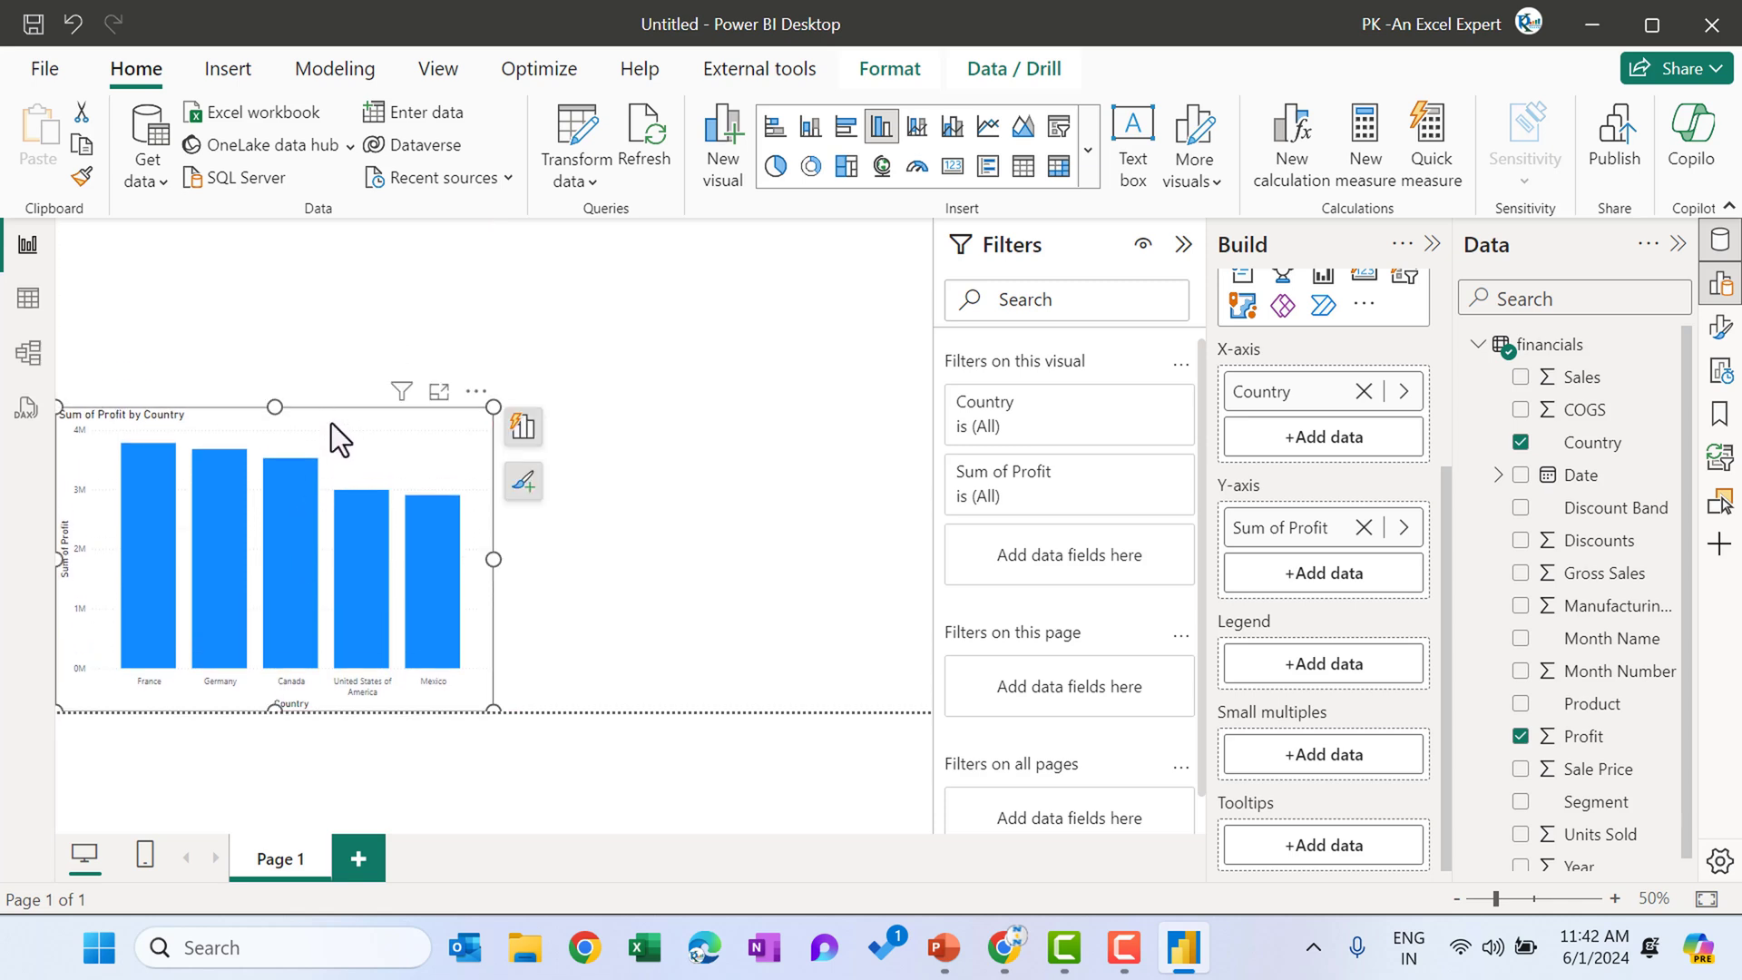
Add a line chart beside the column chart, sized to match its height
{"action": "left_click", "coordinate": [655, 467]}
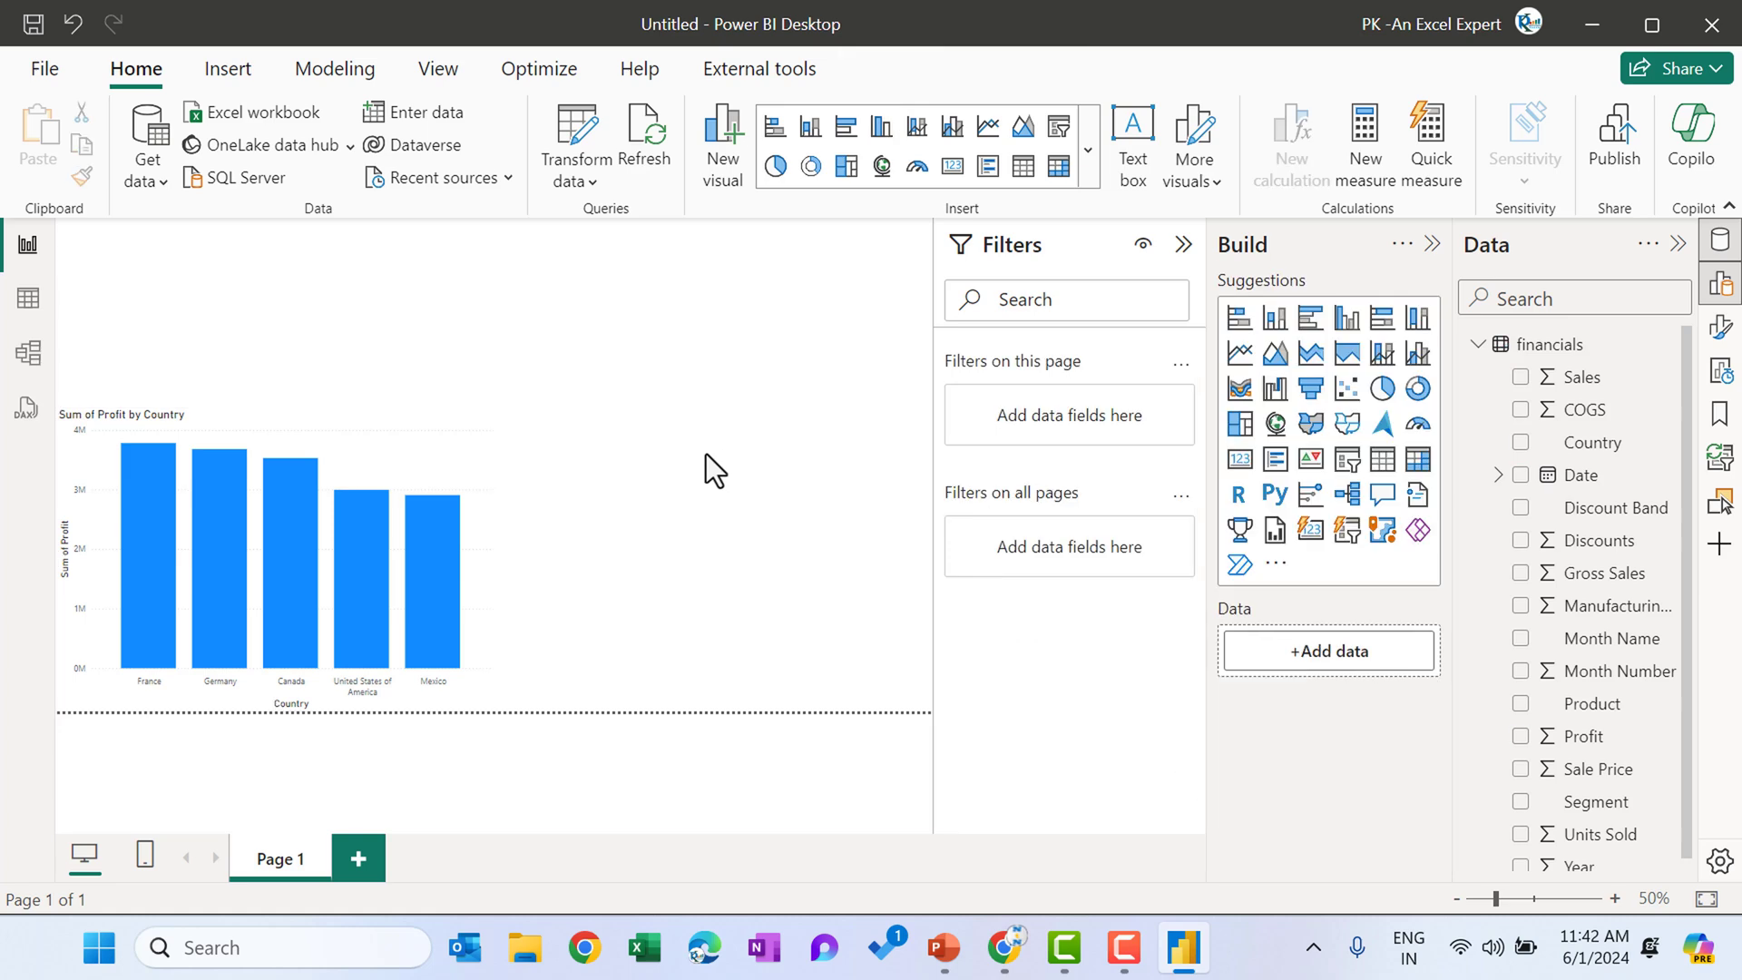
{"action": "left_click", "coordinate": [1240, 353]}
{"action": "left_click_drag", "start_coordinate": [357, 312], "coordinate": [863, 524]}
{"action": "left_click_drag", "start_coordinate": [730, 407], "coordinate": [722, 433]}
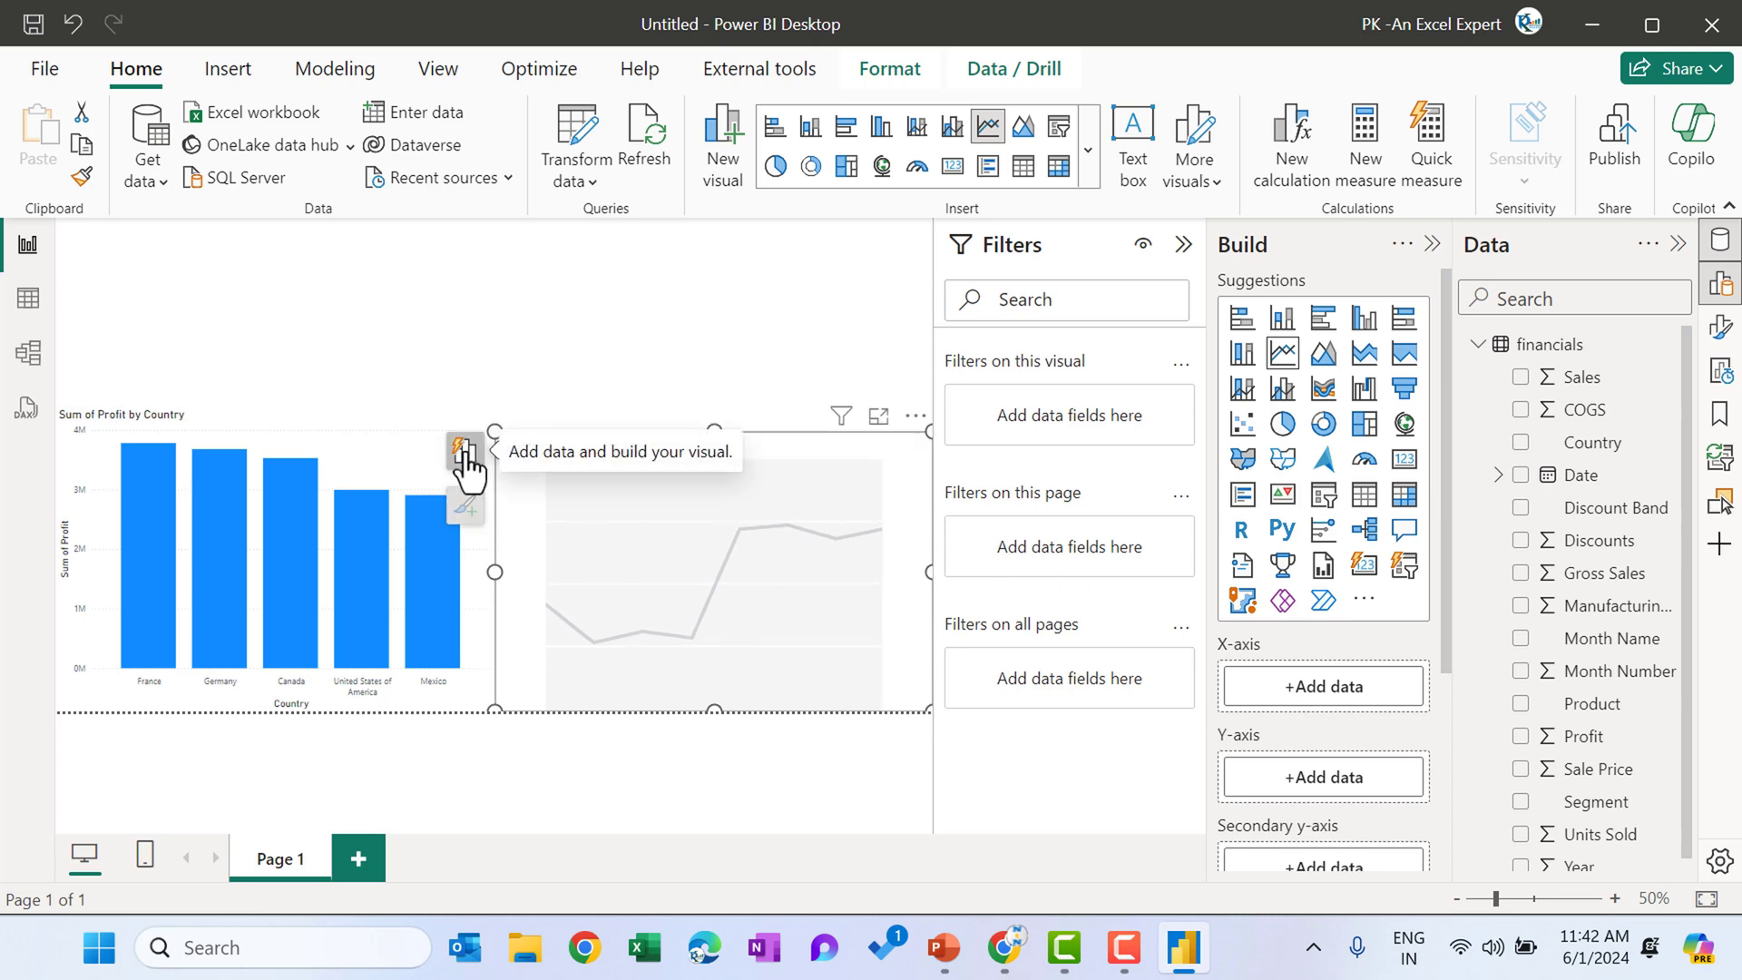
Plot Sum of Gross Sales by the Date hierarchy on the line chart via visual suggestions
{"action": "left_click", "coordinate": [465, 451]}
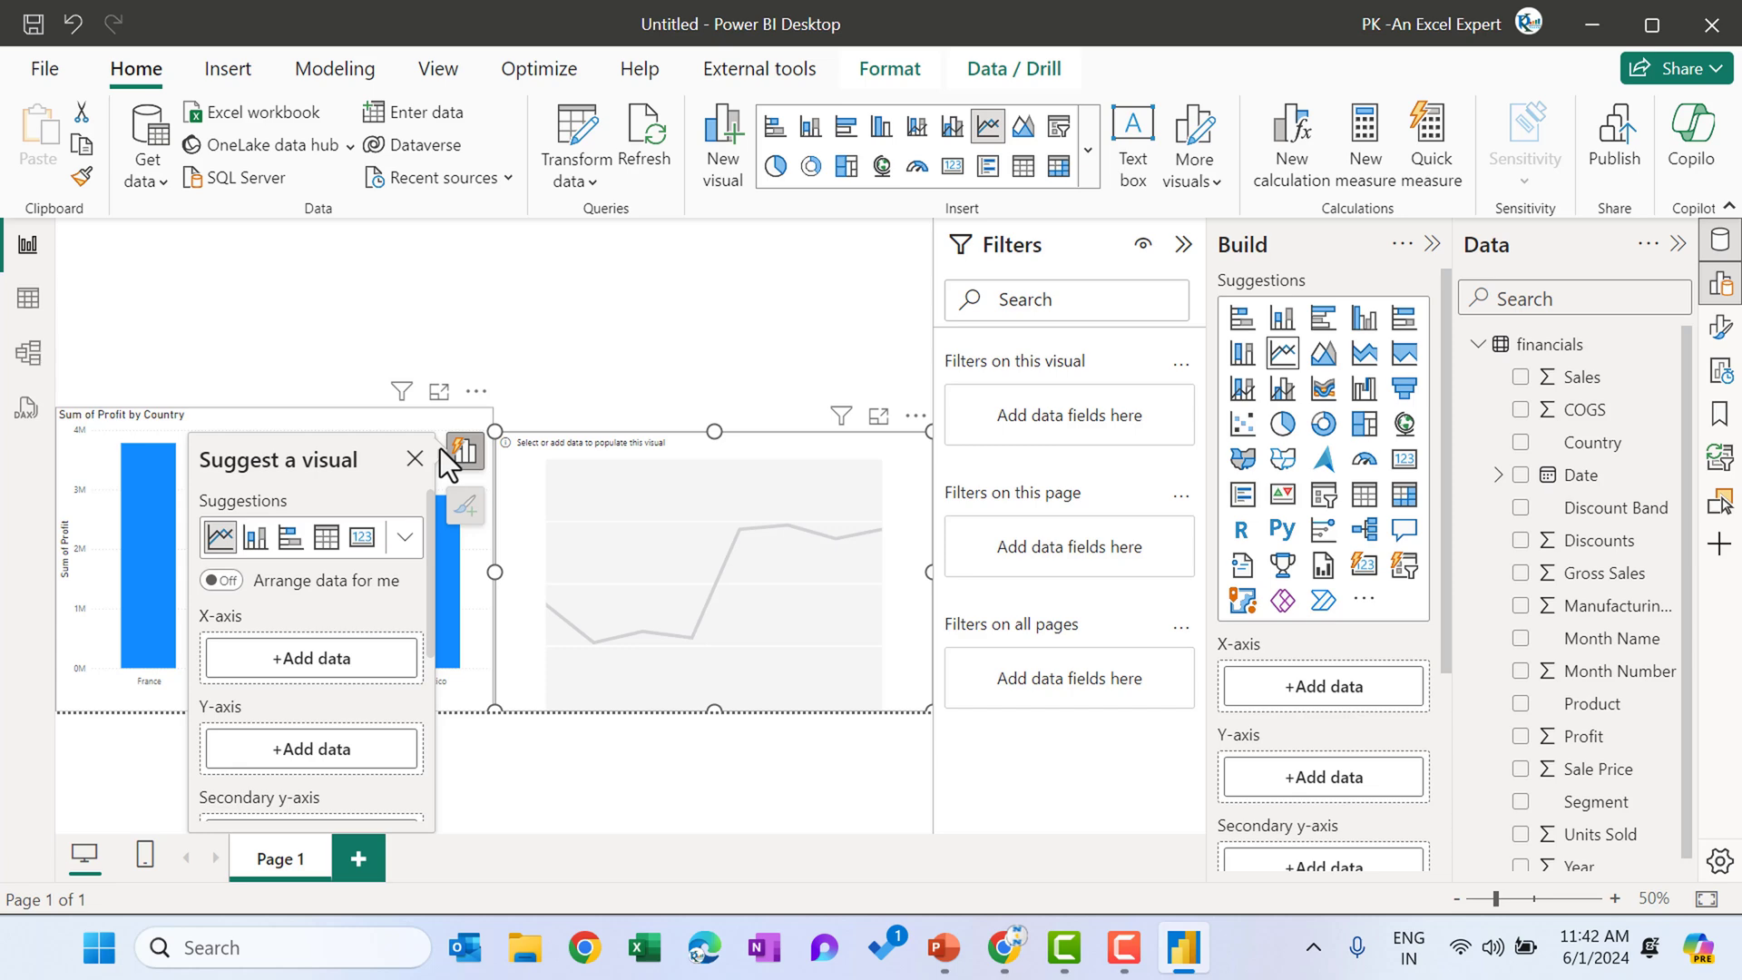
{"action": "left_click", "coordinate": [311, 660]}
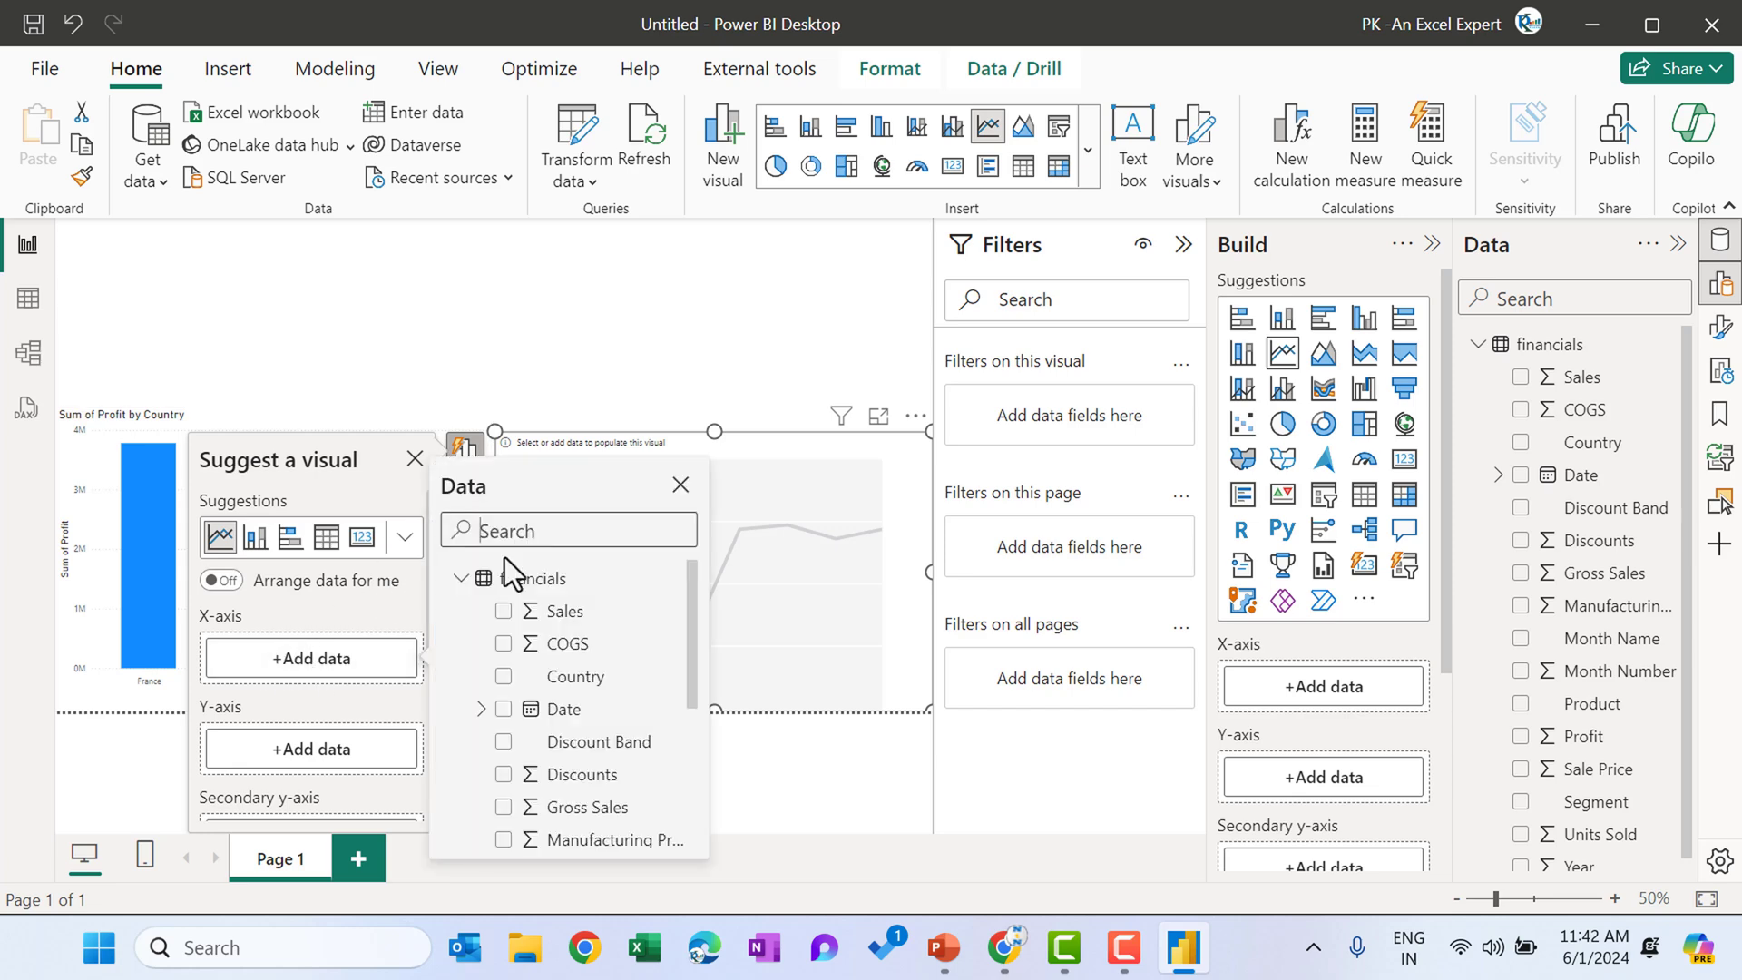
{"action": "left_click", "coordinate": [504, 709]}
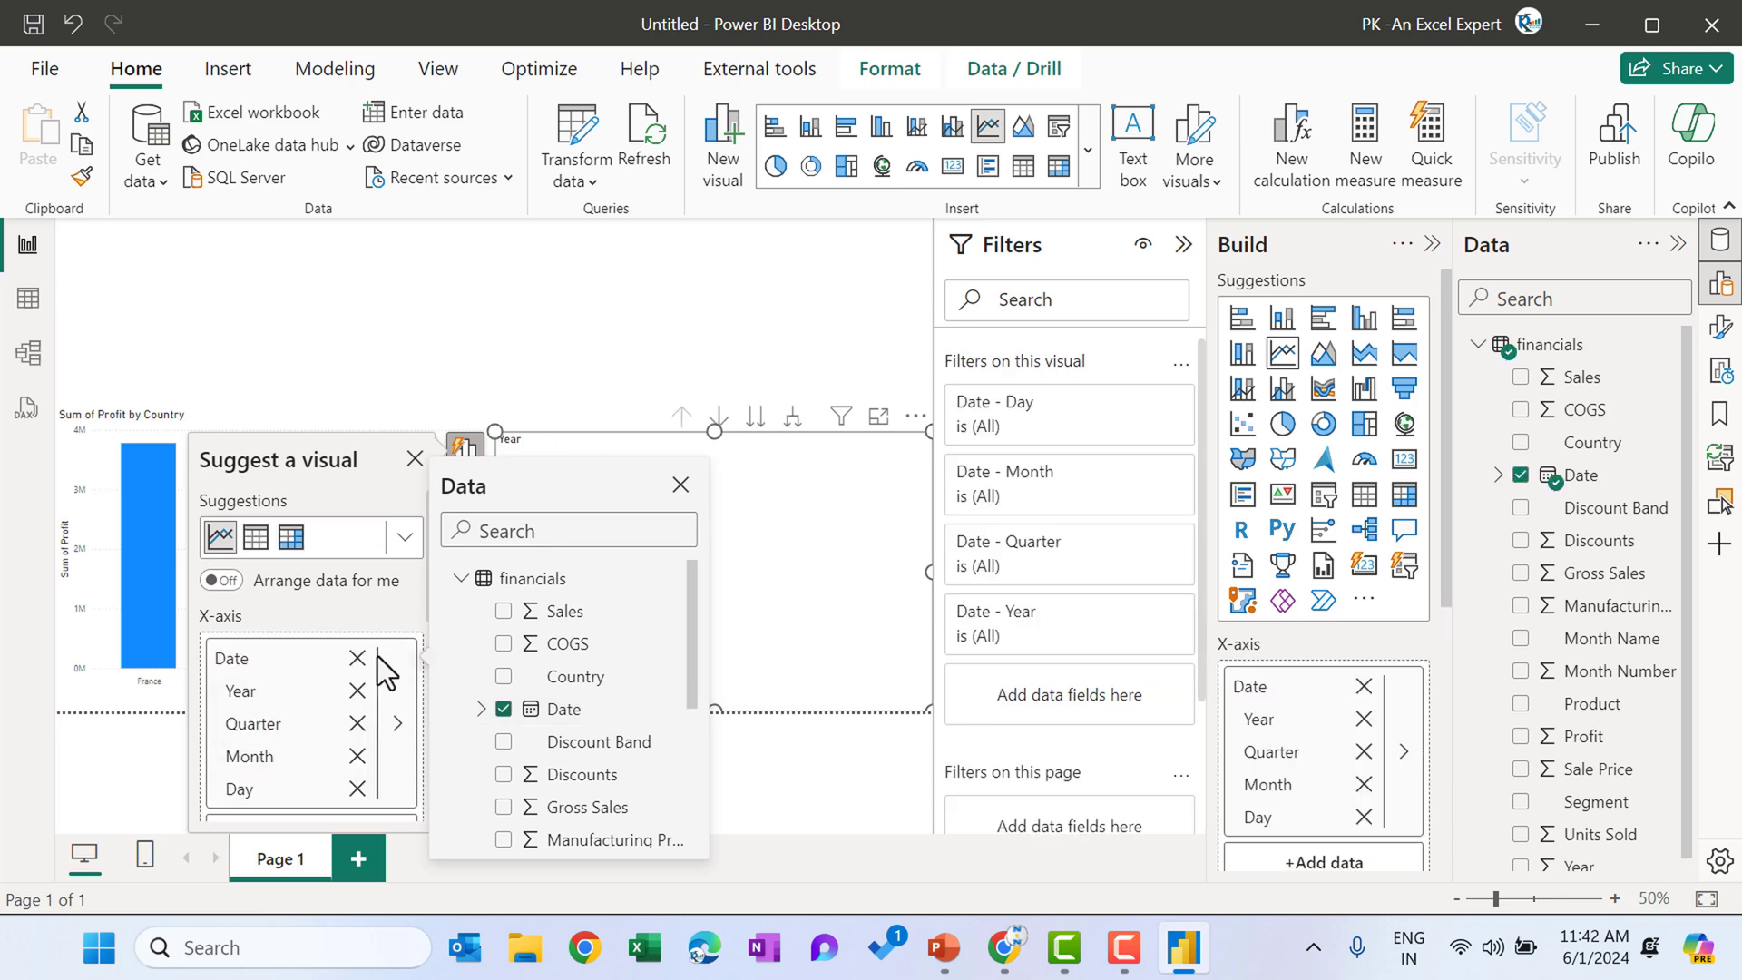
{"action": "left_click", "coordinate": [396, 607]}
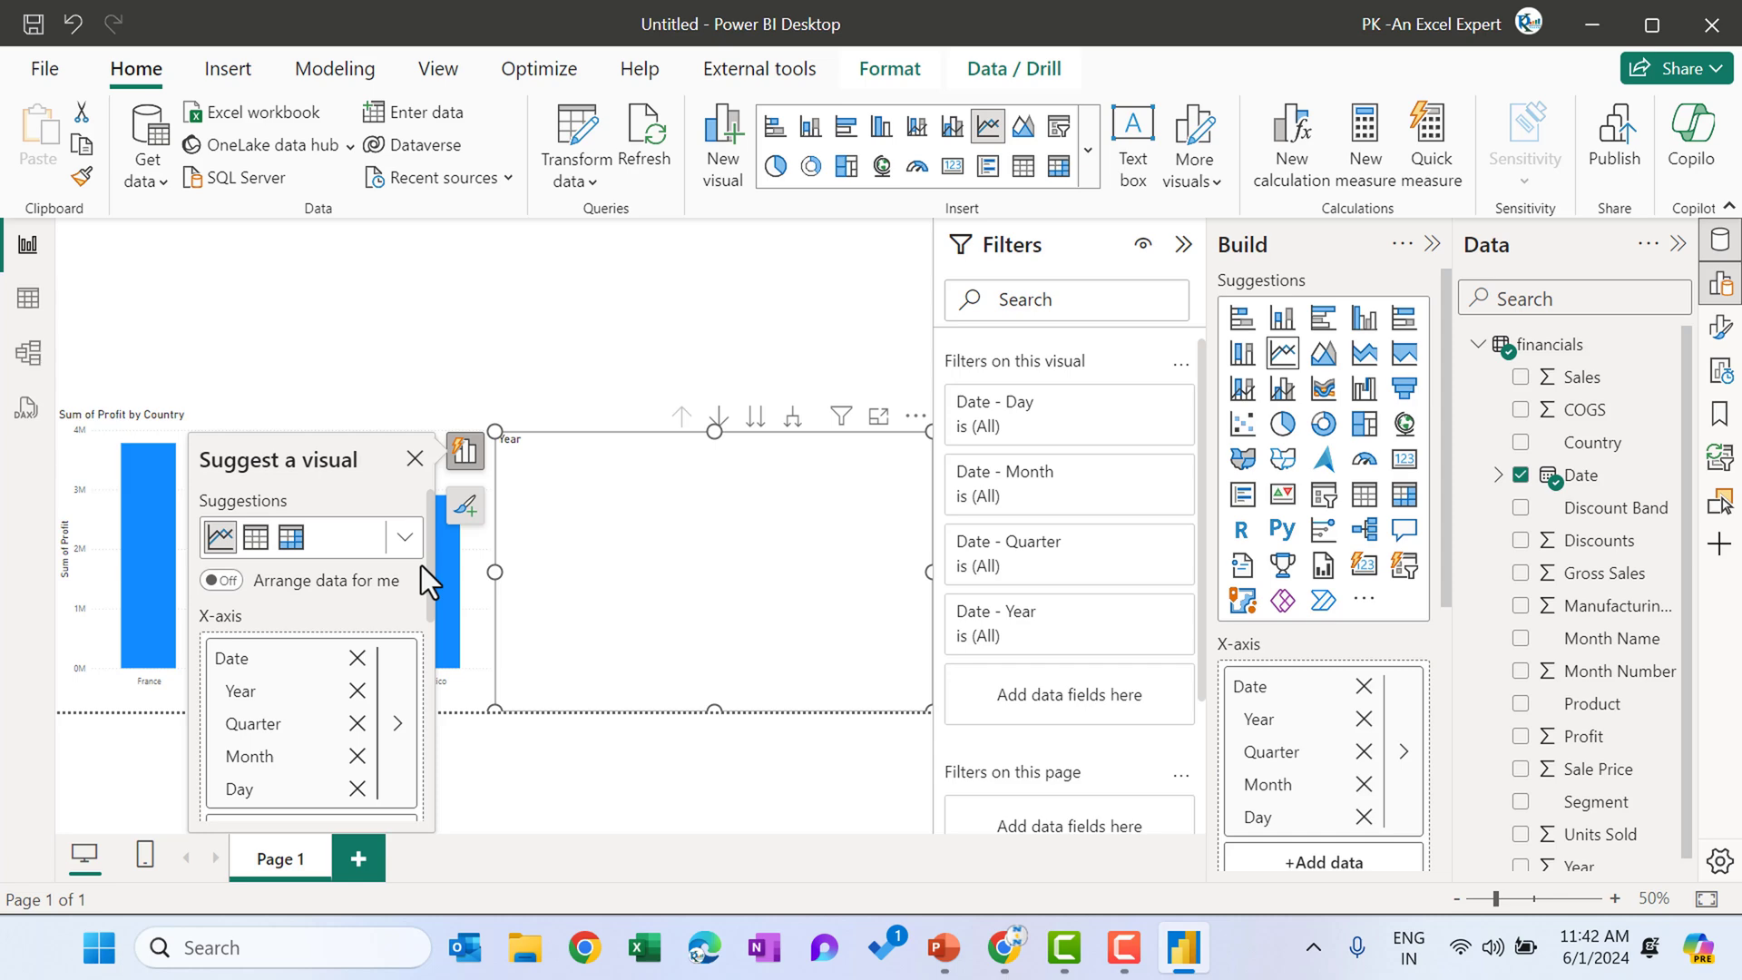
{"action": "left_click_drag", "start_coordinate": [428, 564], "coordinate": [417, 709]}
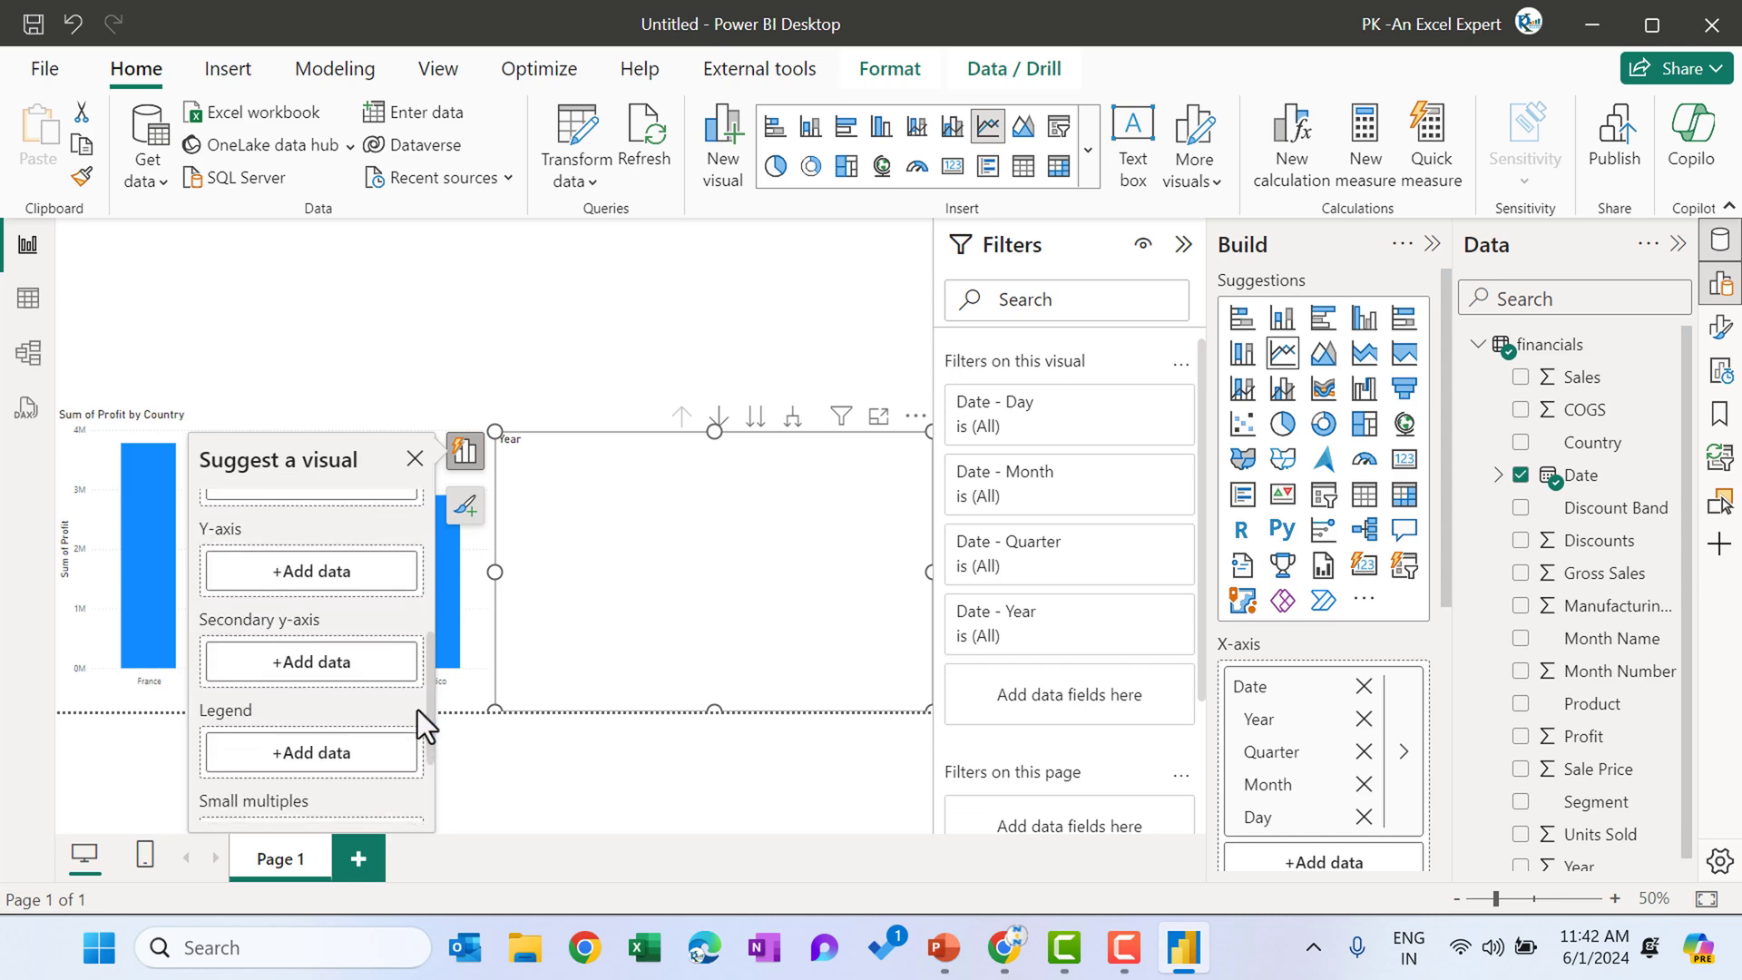
{"action": "left_click", "coordinate": [342, 581]}
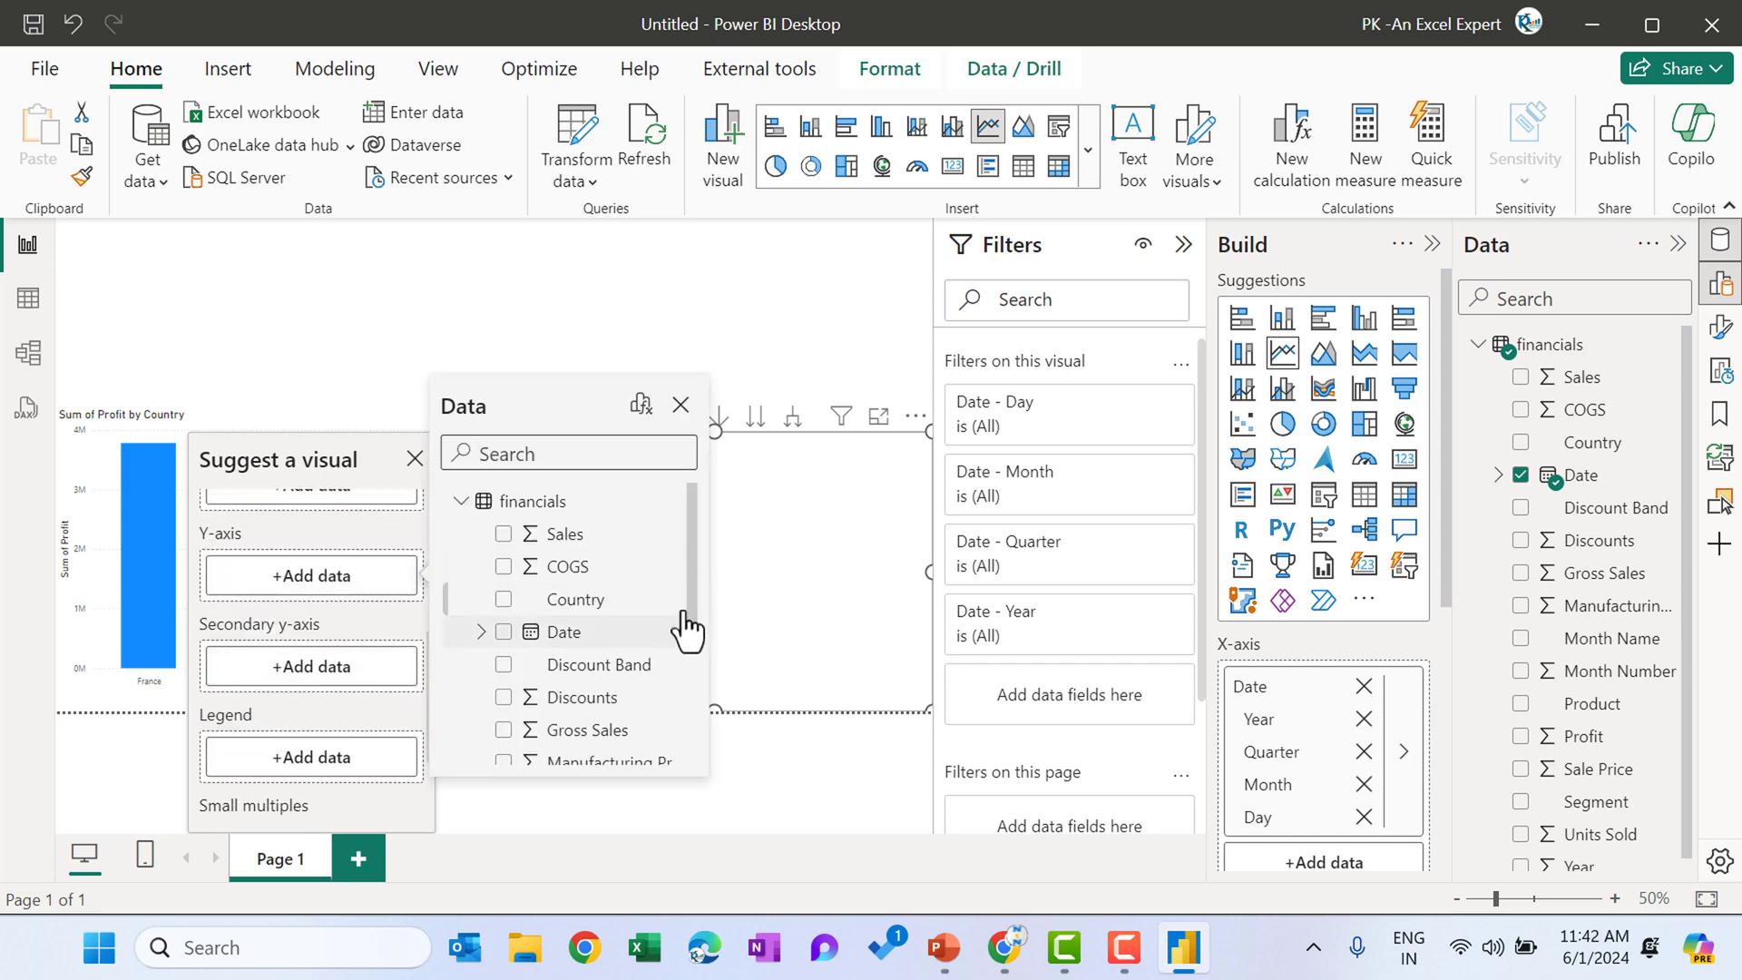
{"action": "left_click", "coordinate": [504, 731]}
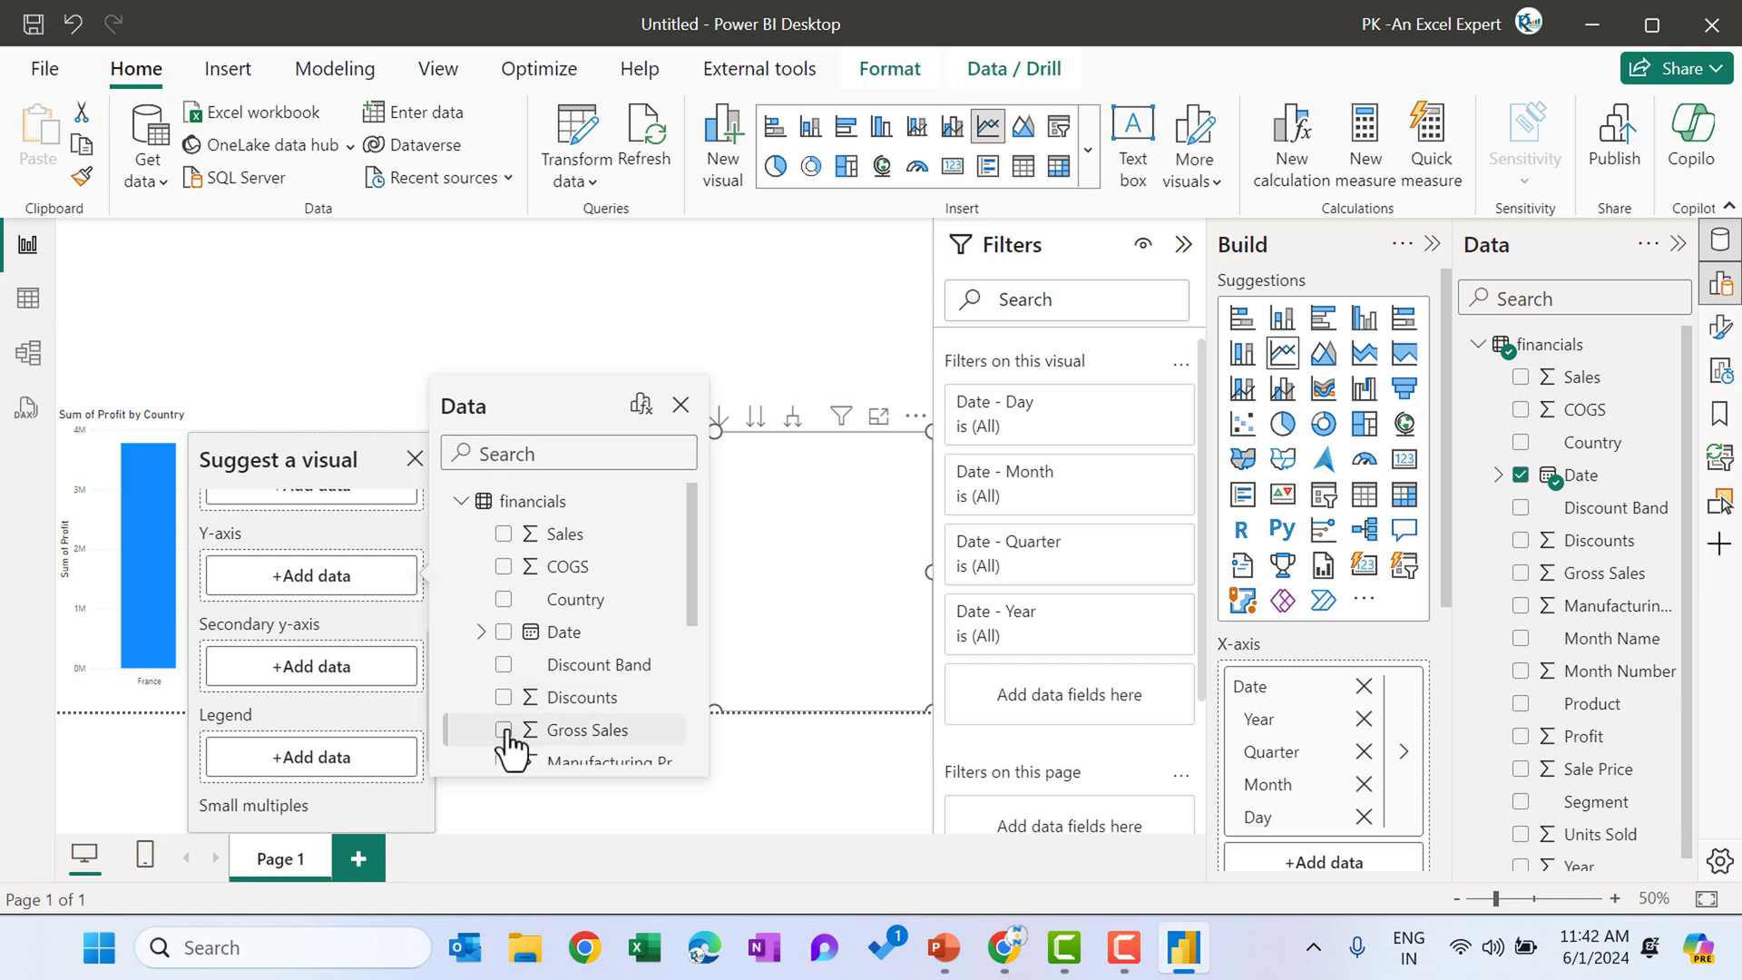
{"action": "left_click", "coordinate": [414, 461]}
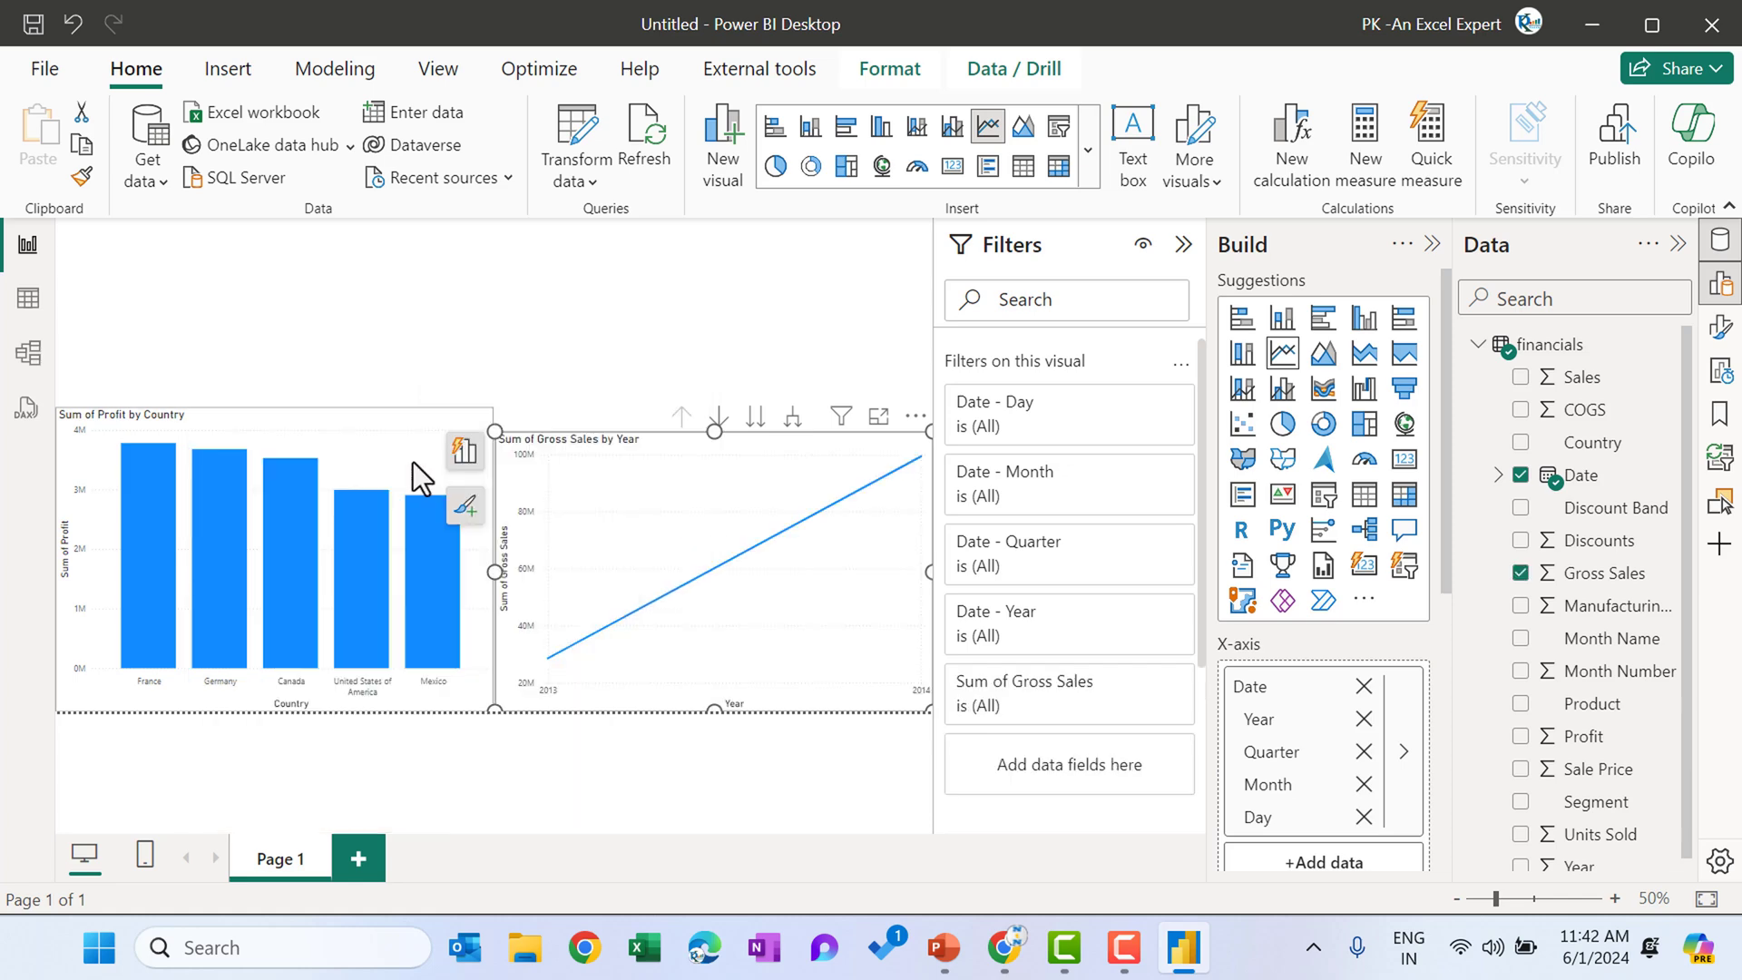
Select the gross sales line chart and drill down twice, from Year to Month
{"action": "left_click", "coordinate": [766, 319]}
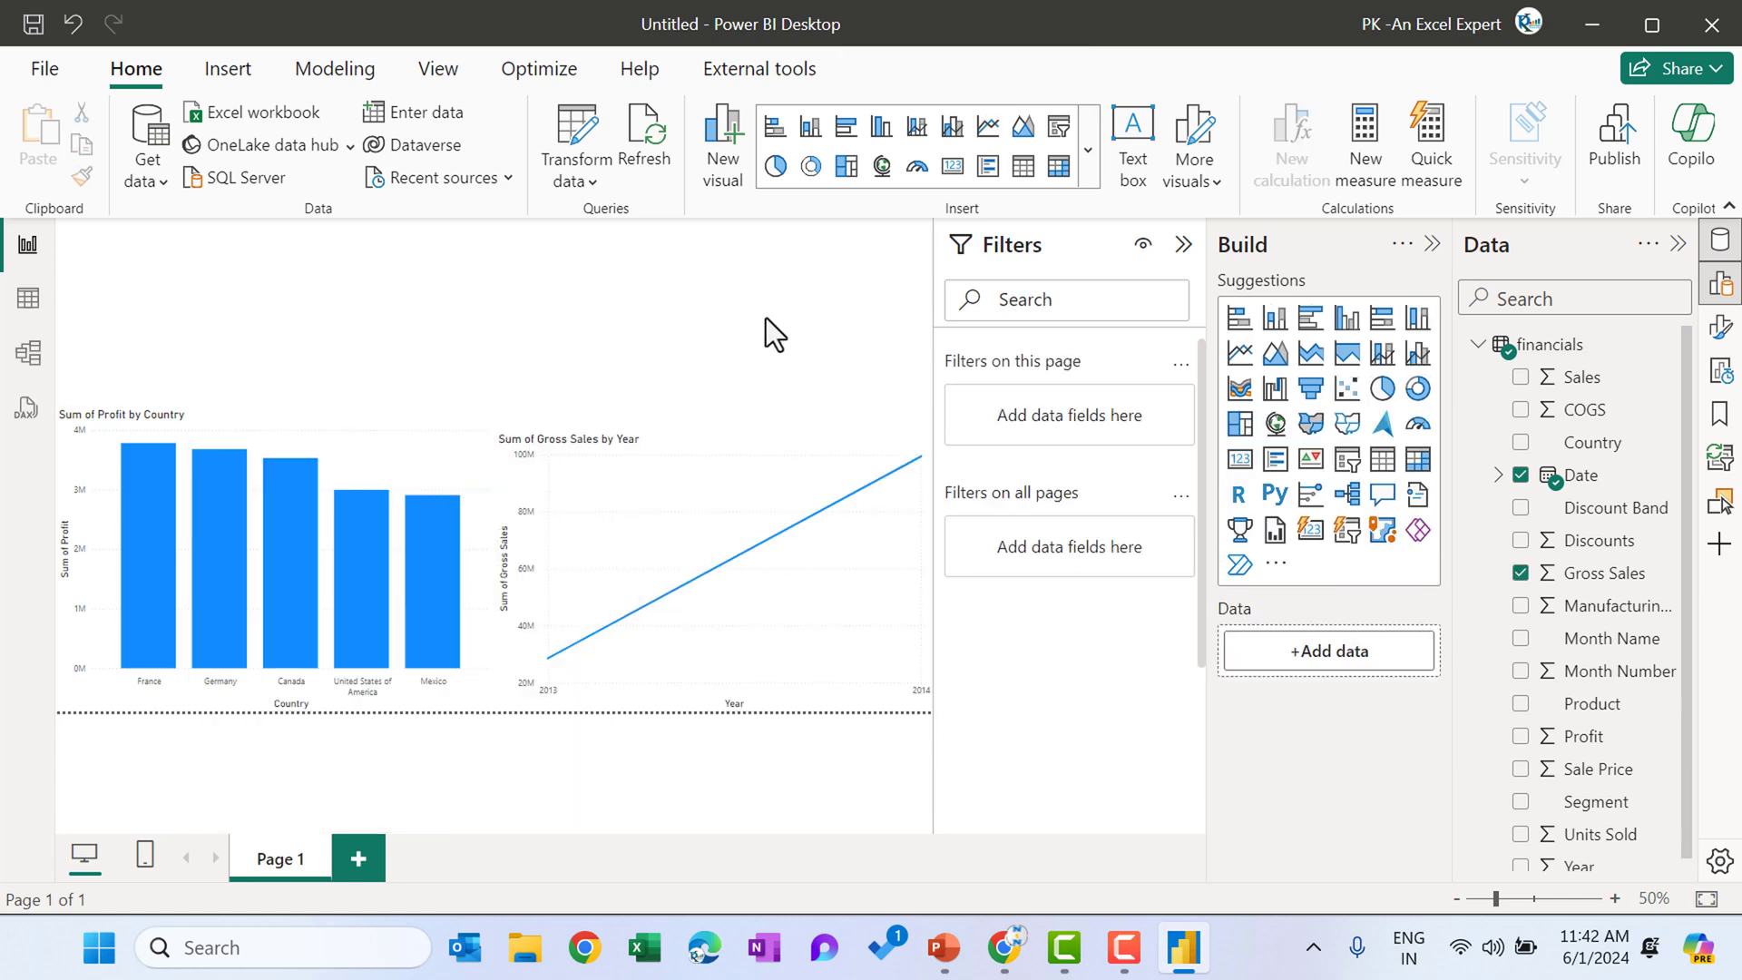
{"action": "left_click", "coordinate": [616, 460]}
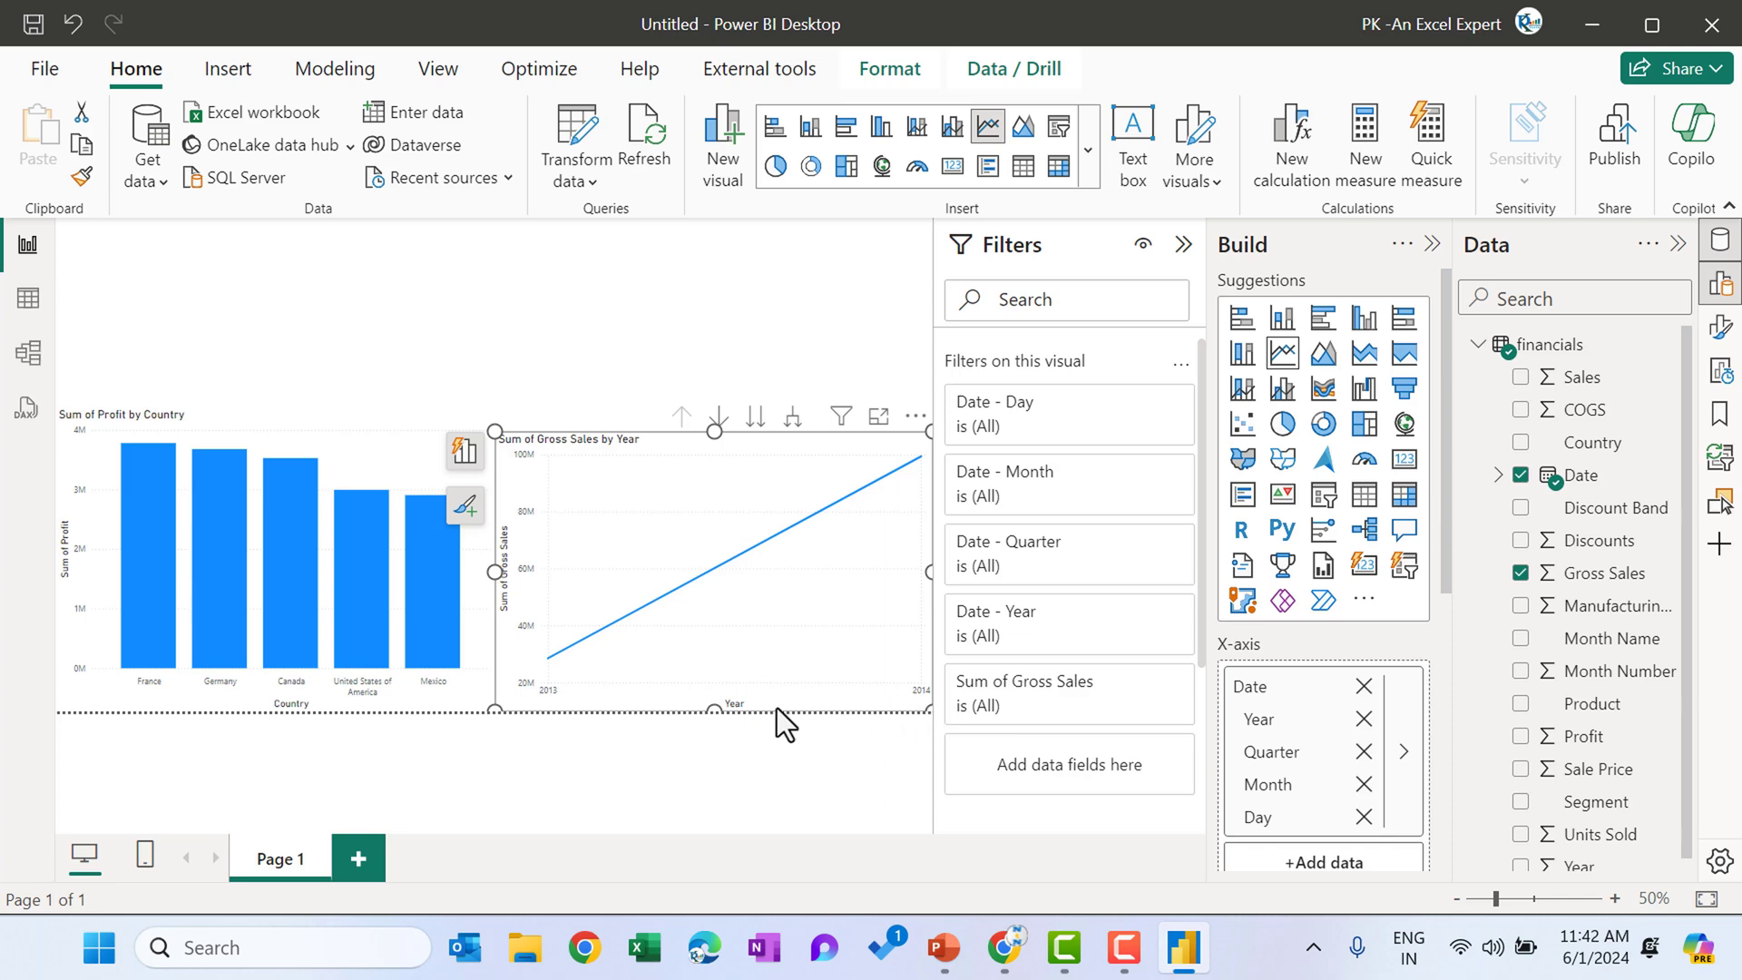
{"action": "left_click", "coordinate": [756, 419]}
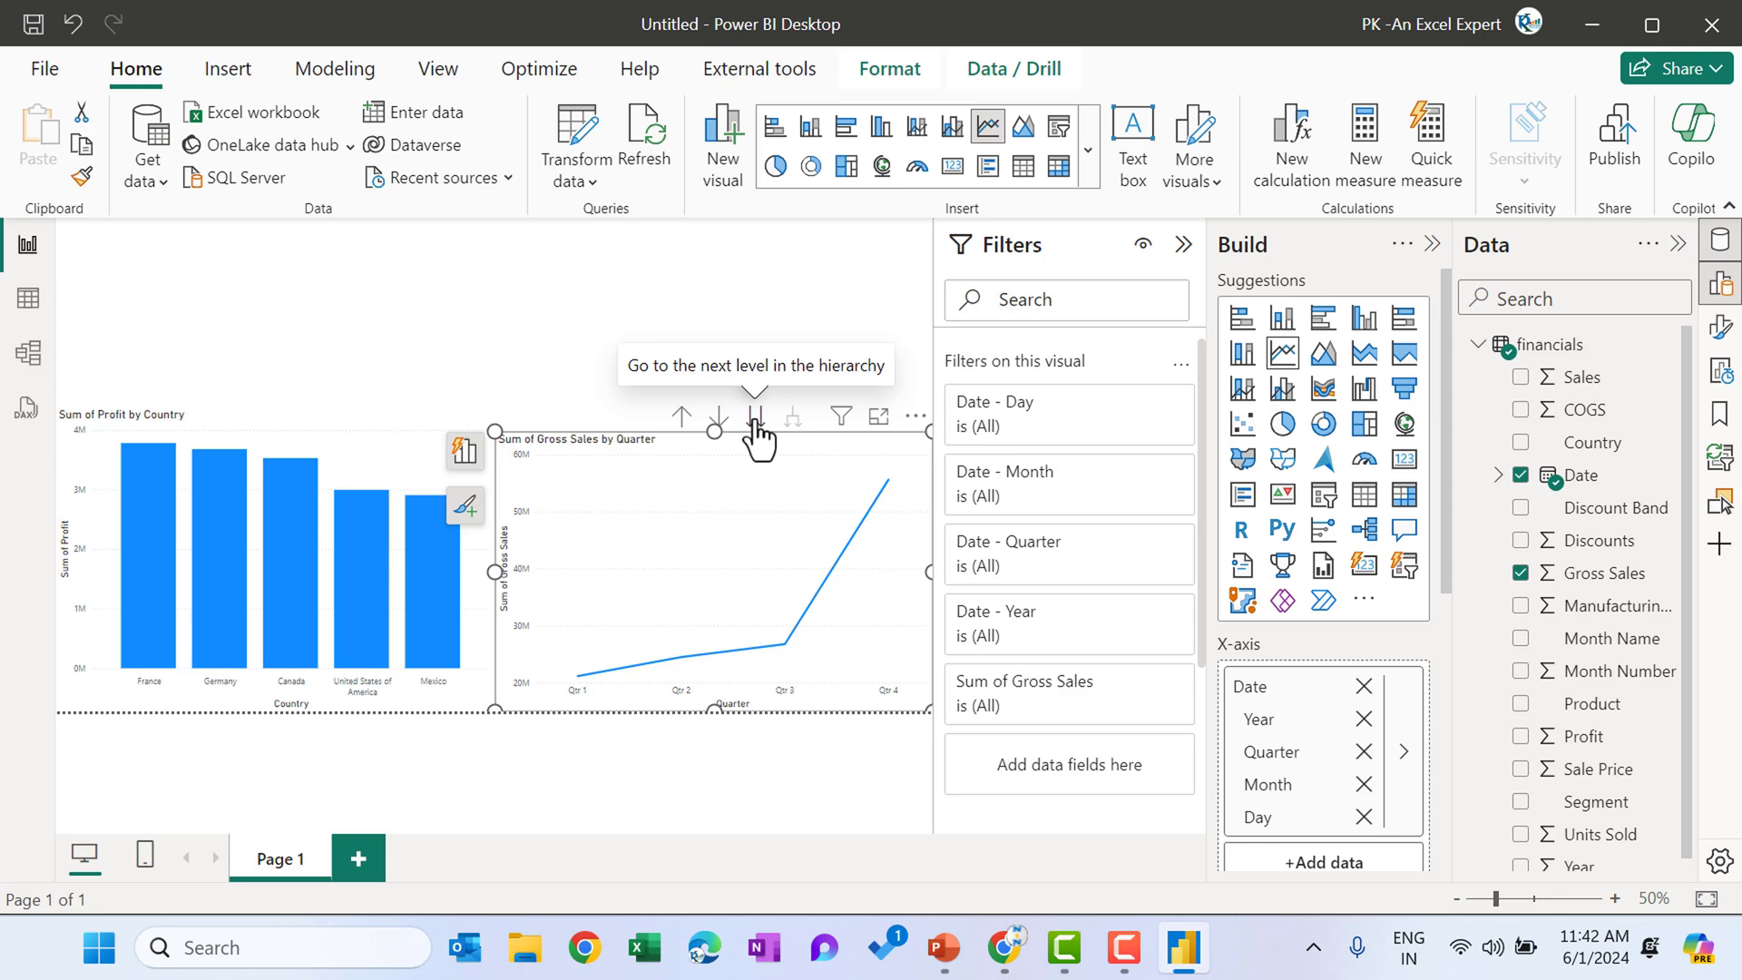
{"action": "left_click", "coordinate": [755, 416]}
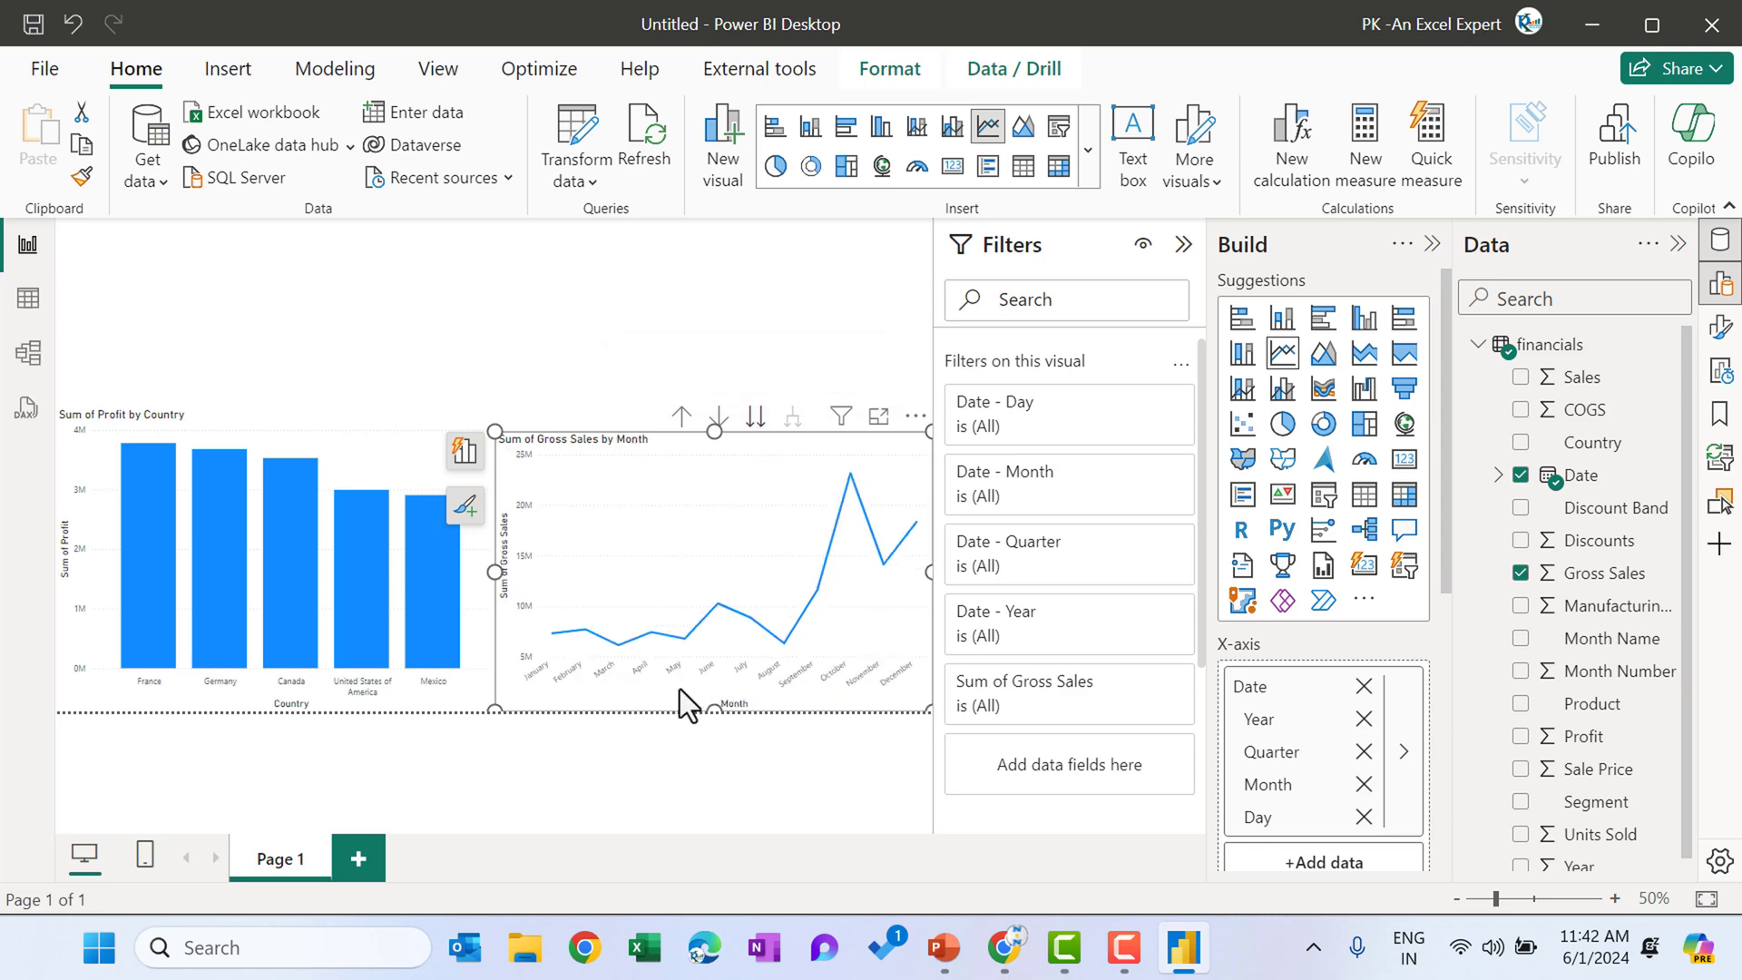
{"action": "left_click", "coordinate": [474, 345]}
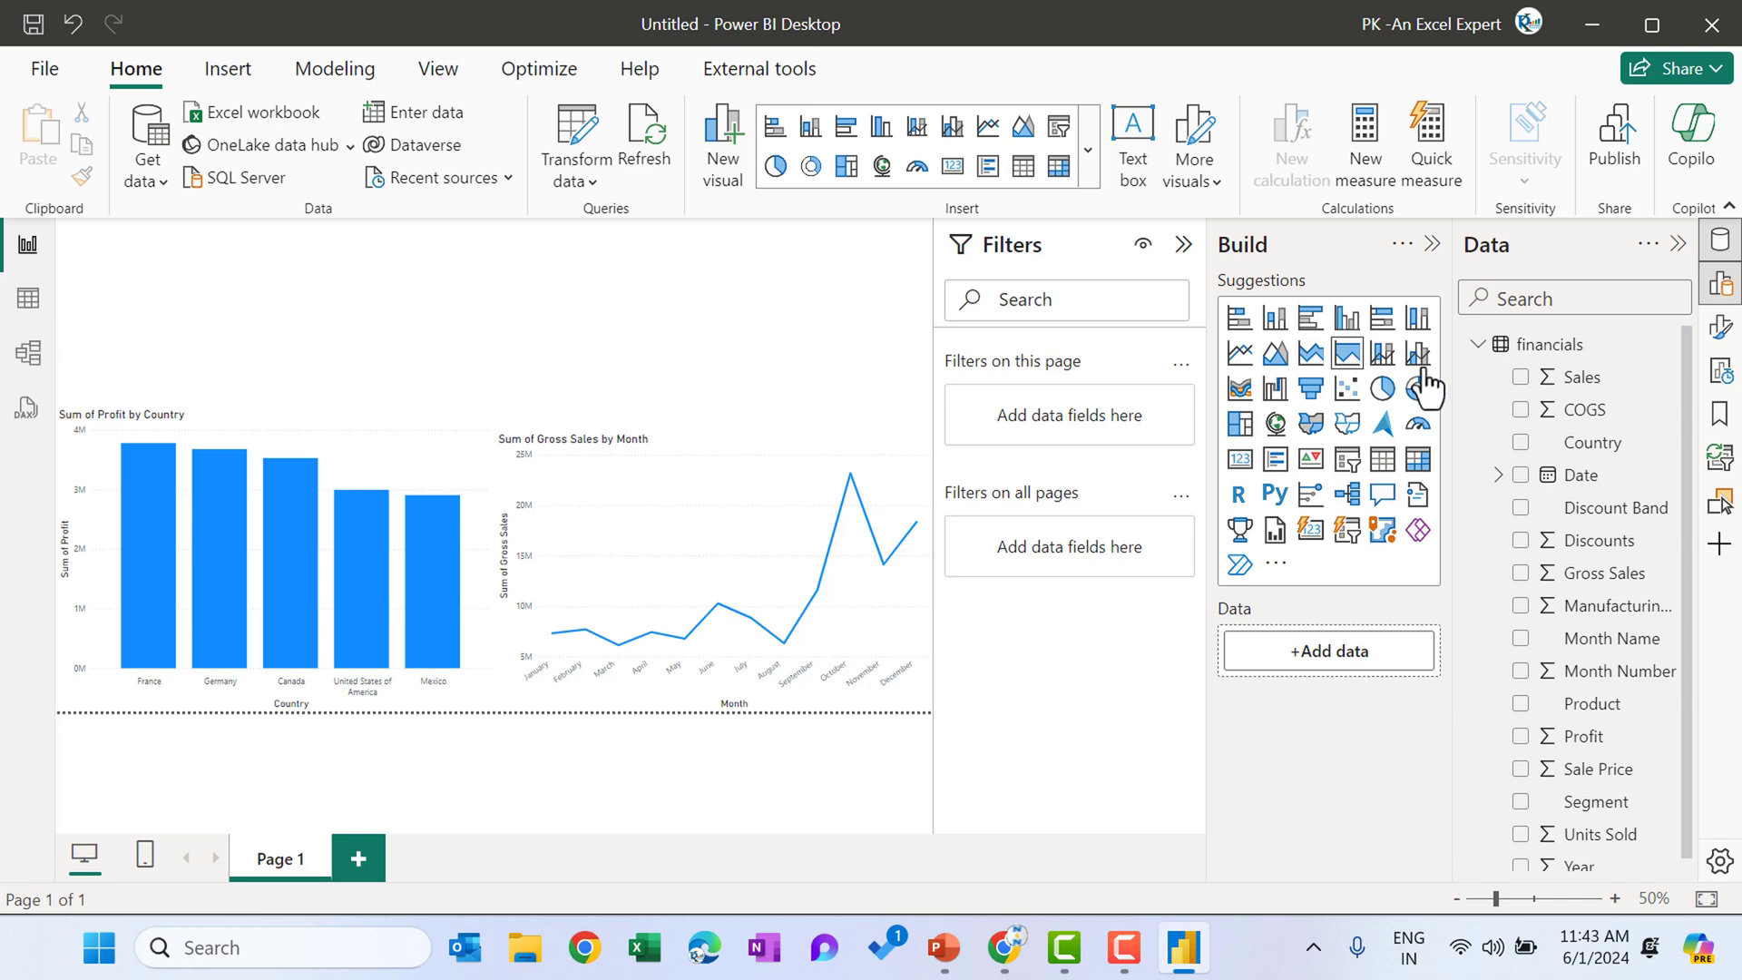
Add a thin, half-width card showing Gross Sales at the top-left of the page
{"action": "left_click", "coordinate": [1241, 461]}
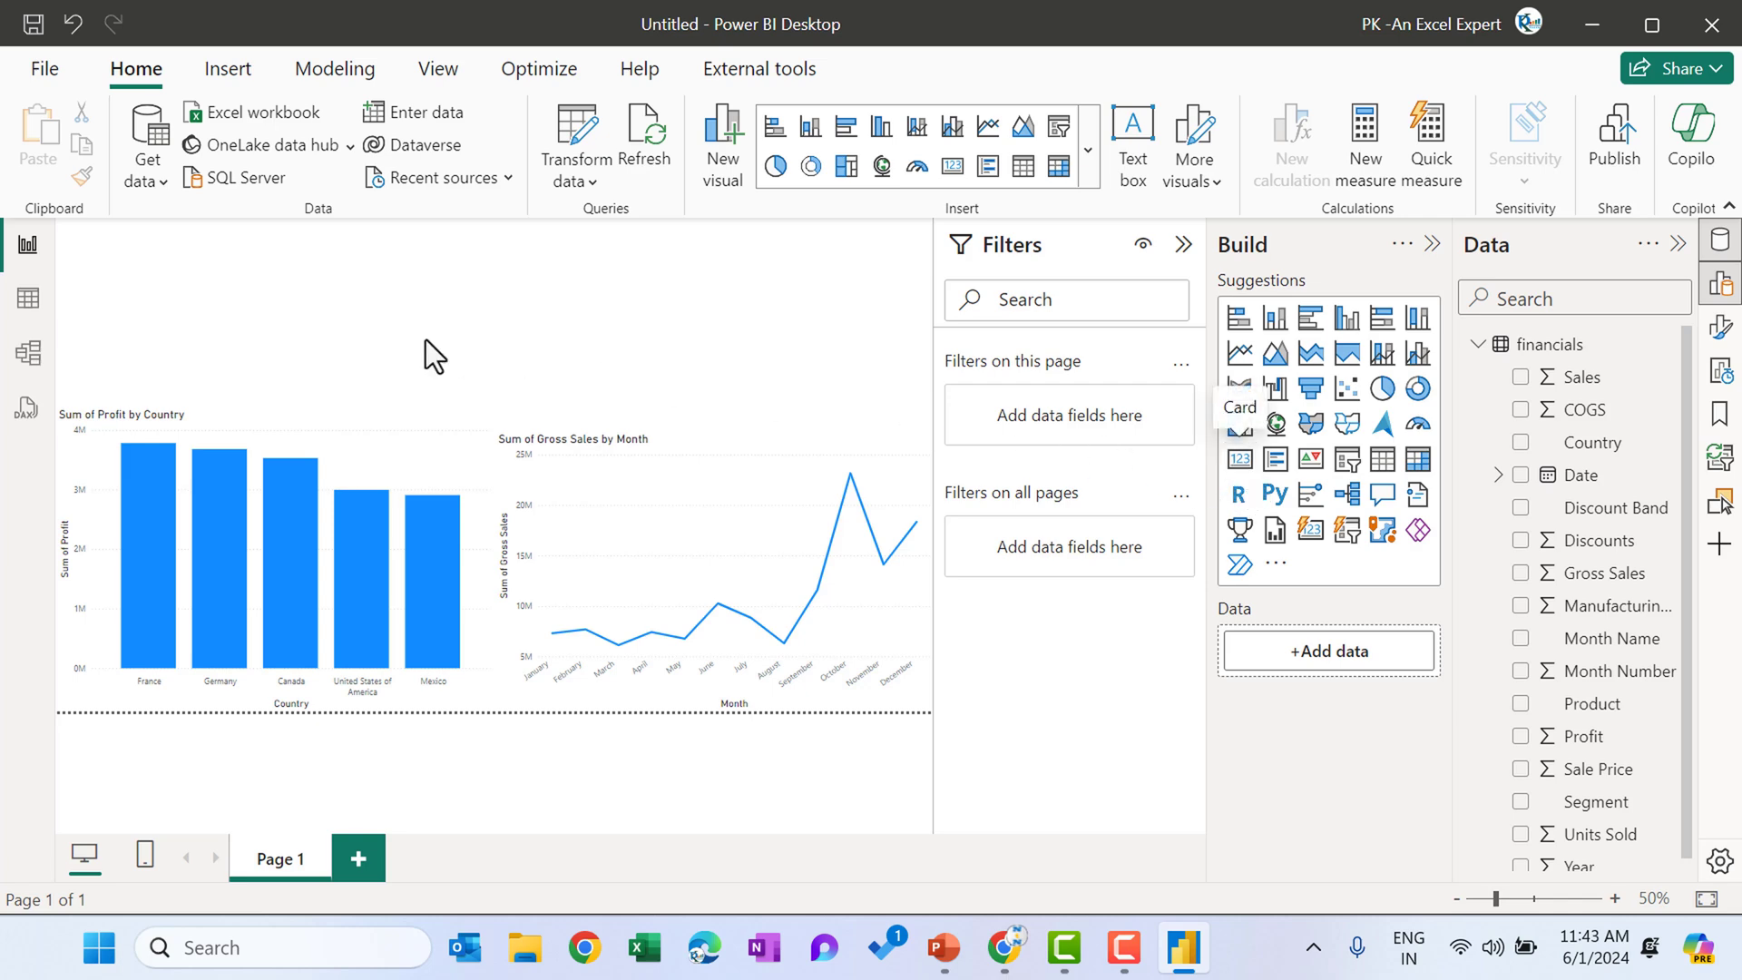
{"action": "left_click_drag", "start_coordinate": [275, 523], "coordinate": [353, 331]}
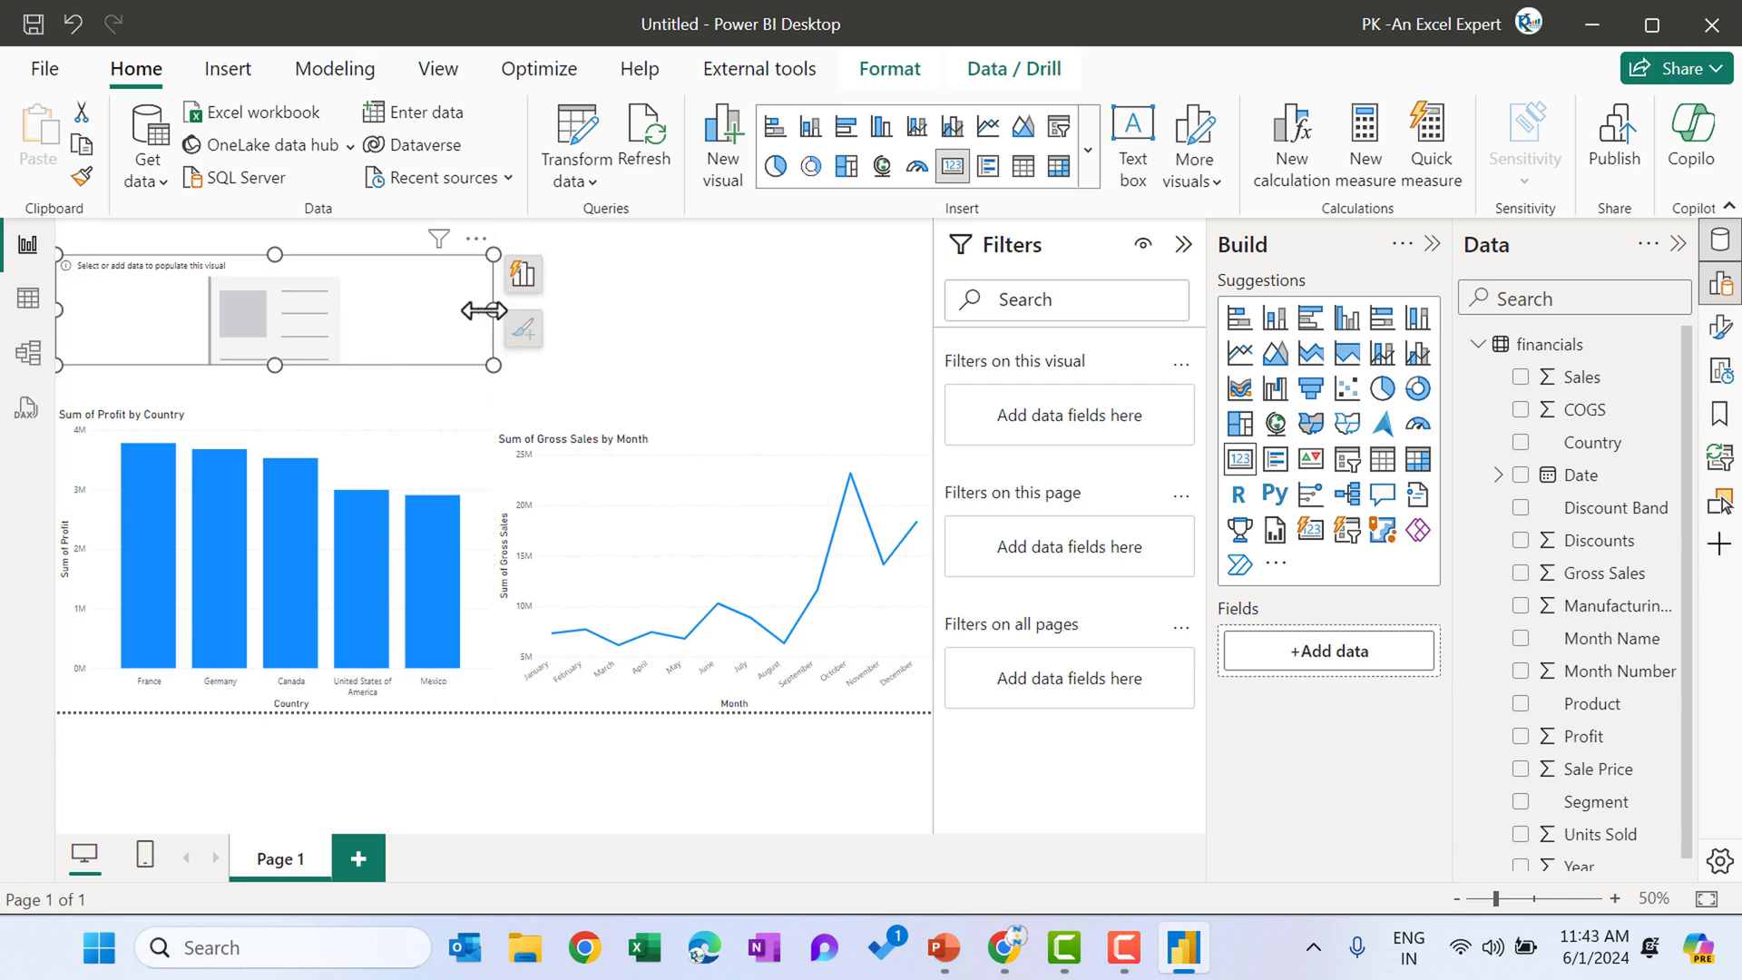
{"action": "left_click_drag", "start_coordinate": [493, 309], "coordinate": [276, 324]}
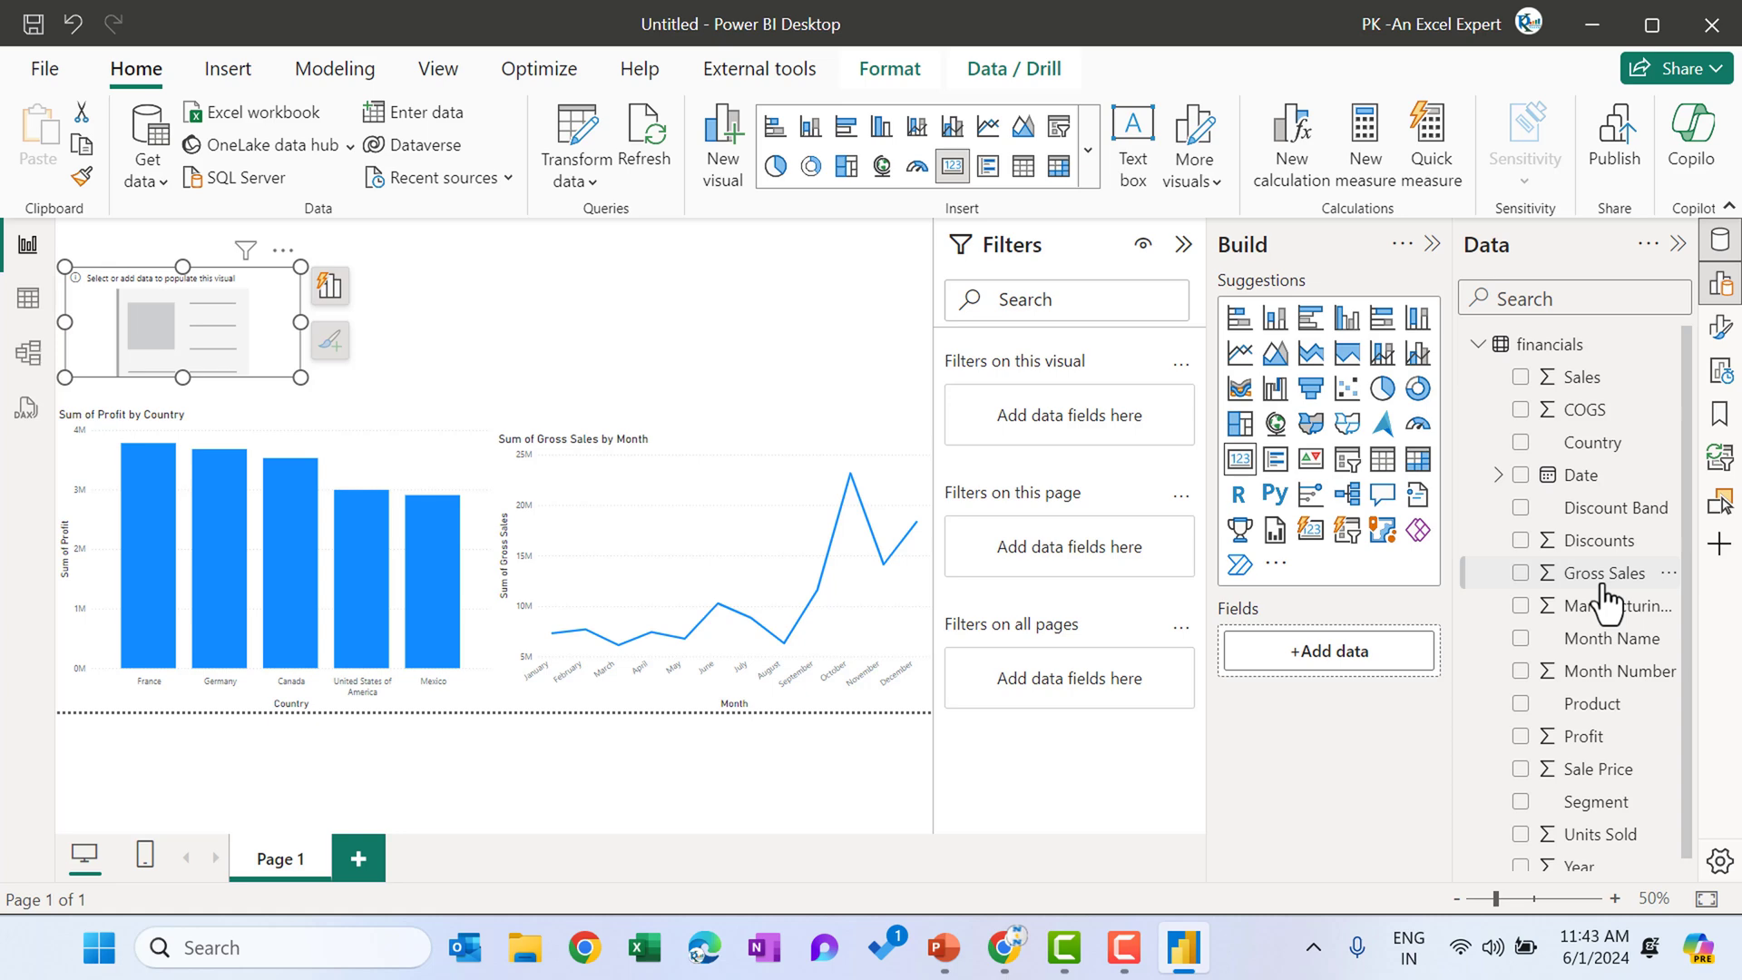
{"action": "left_click_drag", "start_coordinate": [1606, 573], "coordinate": [1361, 659]}
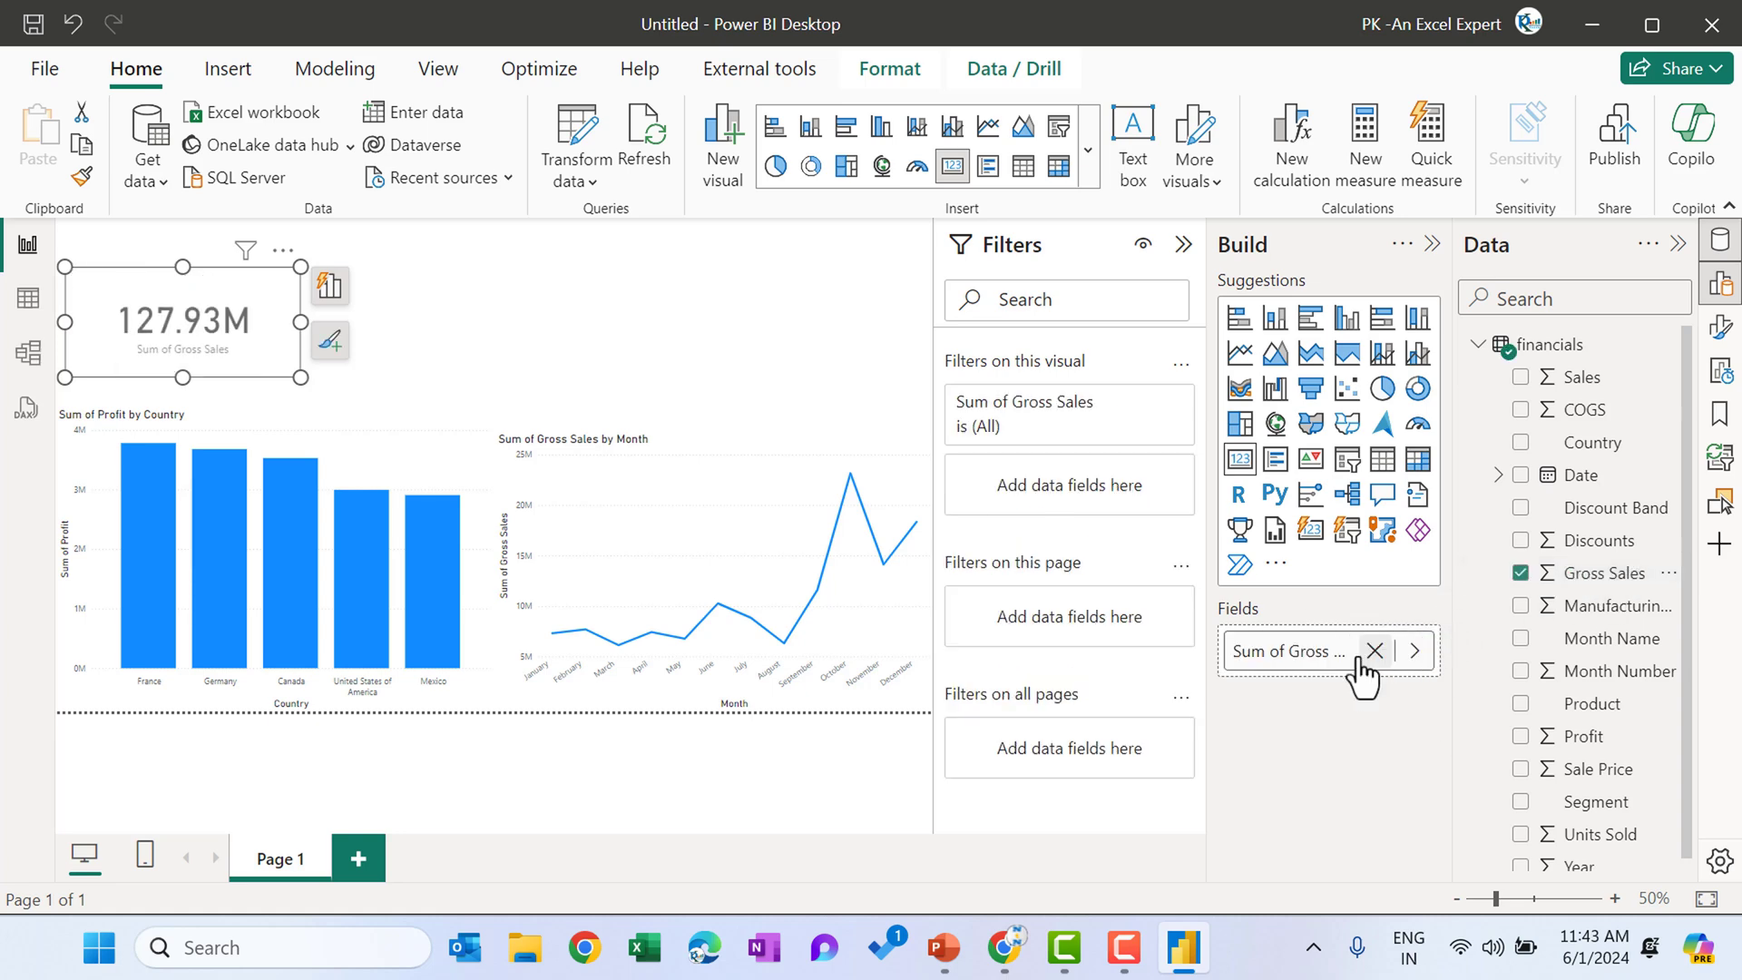
{"action": "left_click_drag", "start_coordinate": [254, 322], "coordinate": [263, 312]}
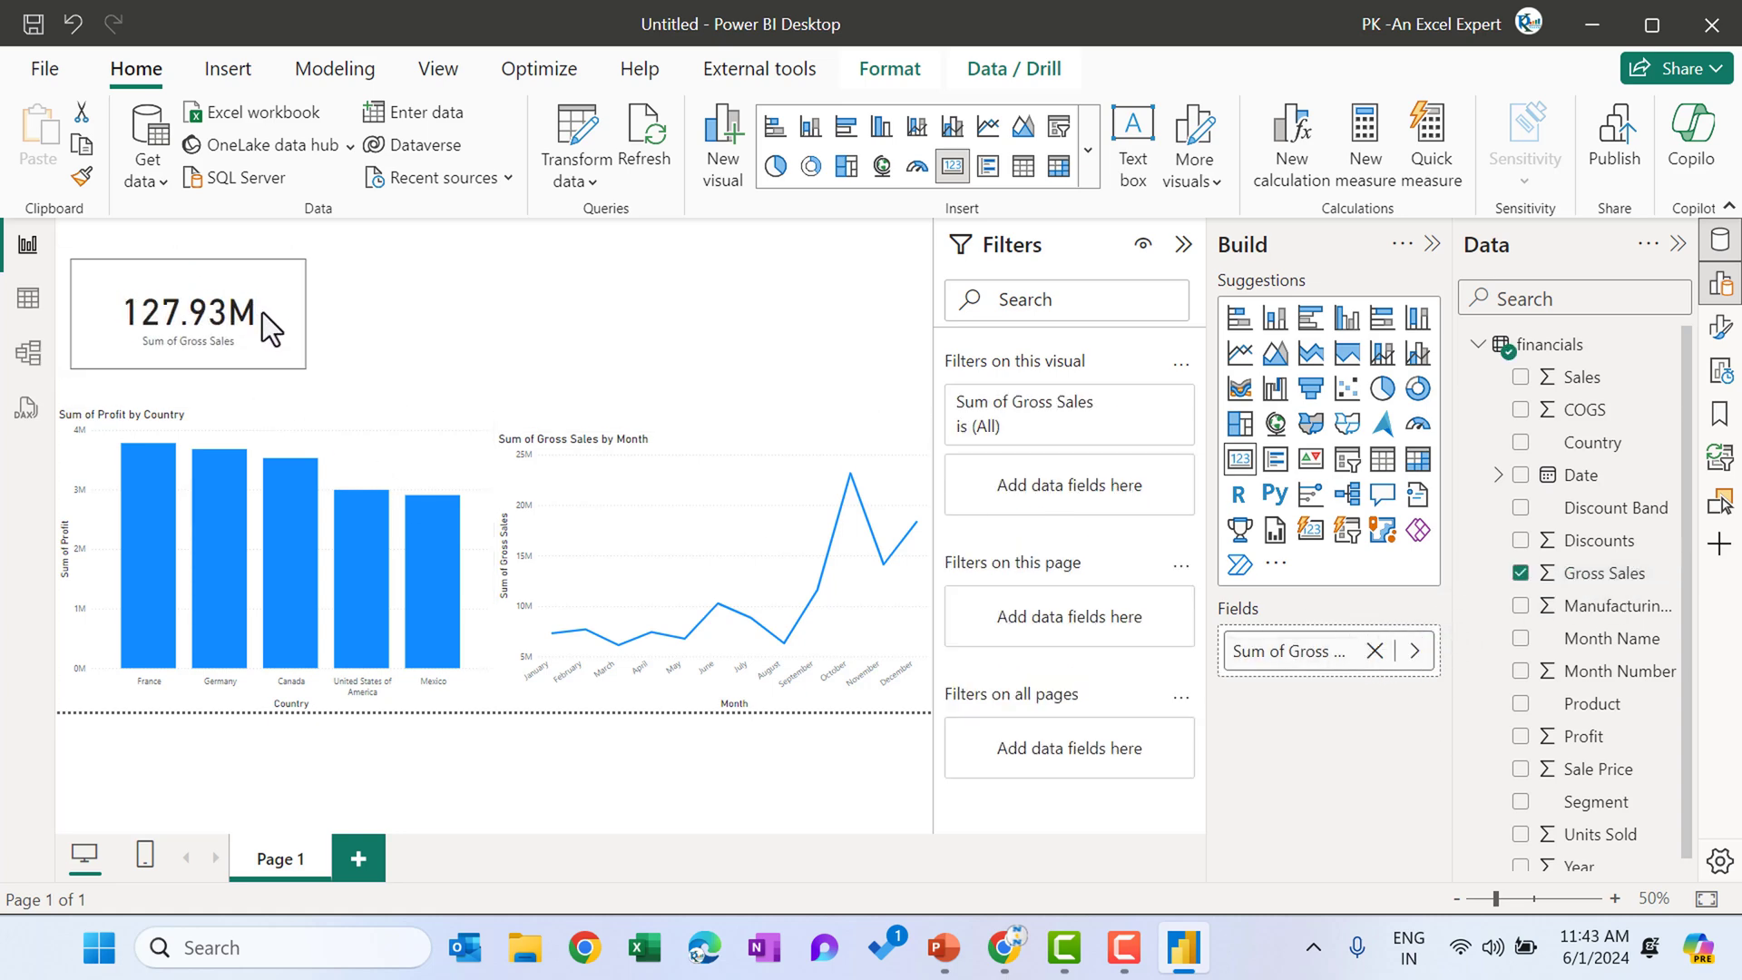
Paste a copy of the card to its right and make it show Sum of Sales
{"action": "left_click", "coordinate": [477, 305]}
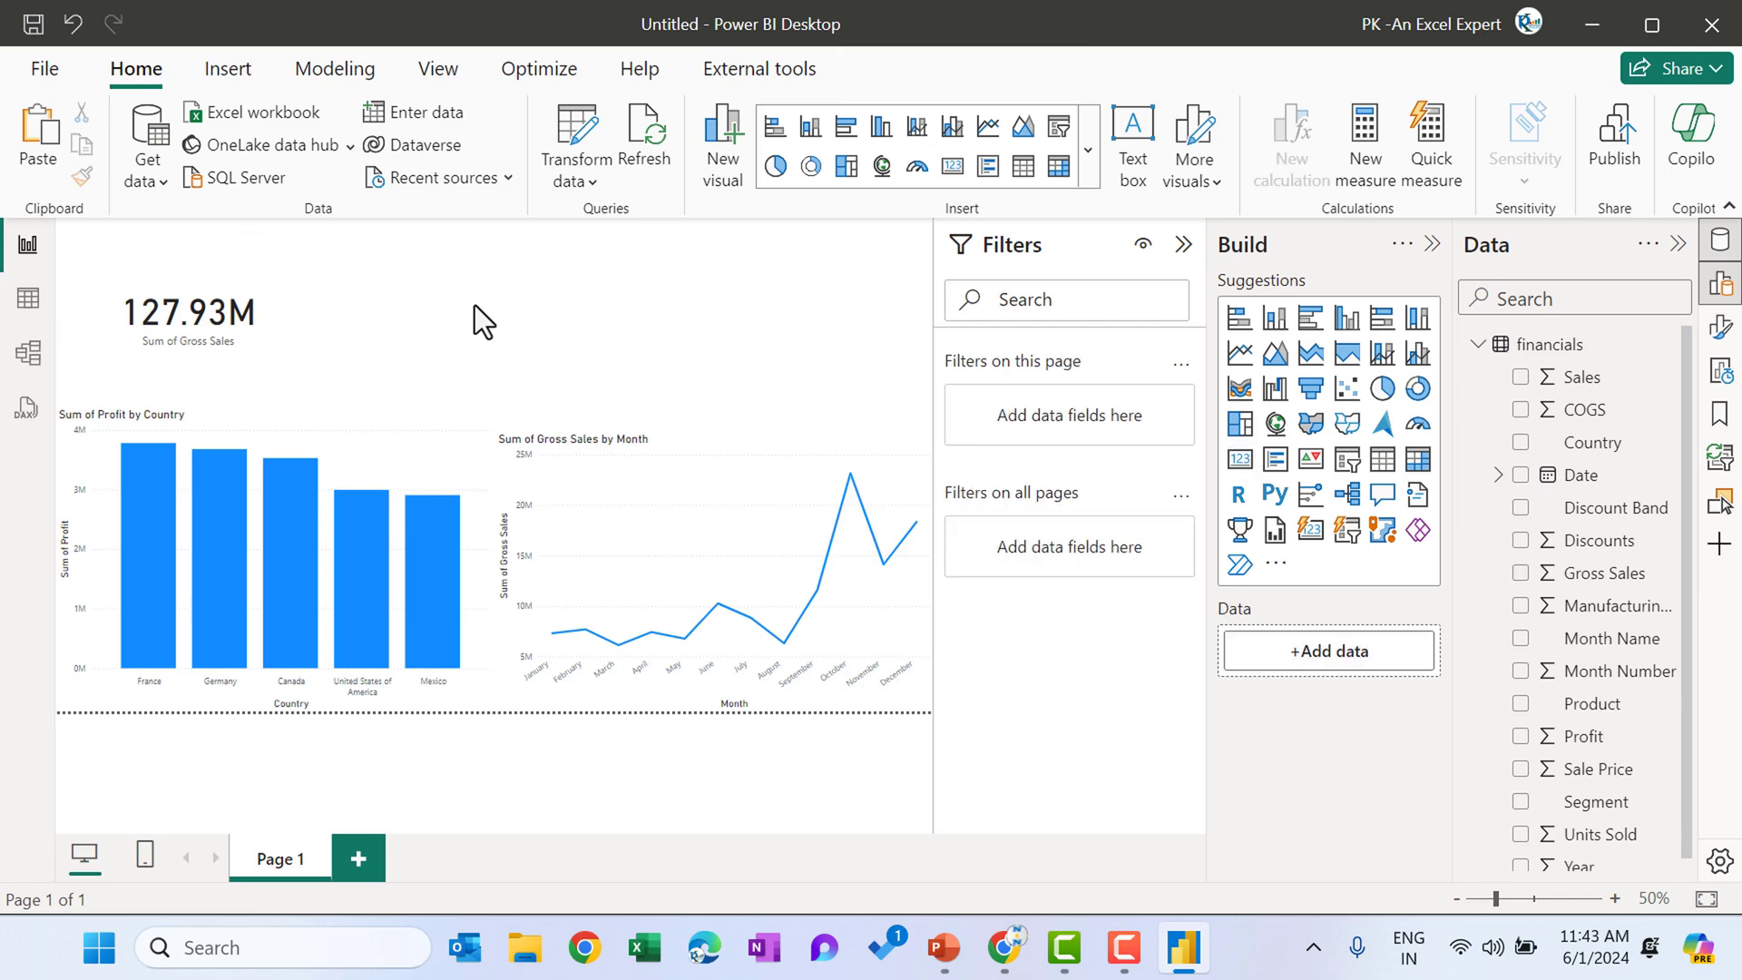
{"action": "key", "text": "ctrl+v"}
{"action": "left_click_drag", "start_coordinate": [298, 302], "coordinate": [492, 299]}
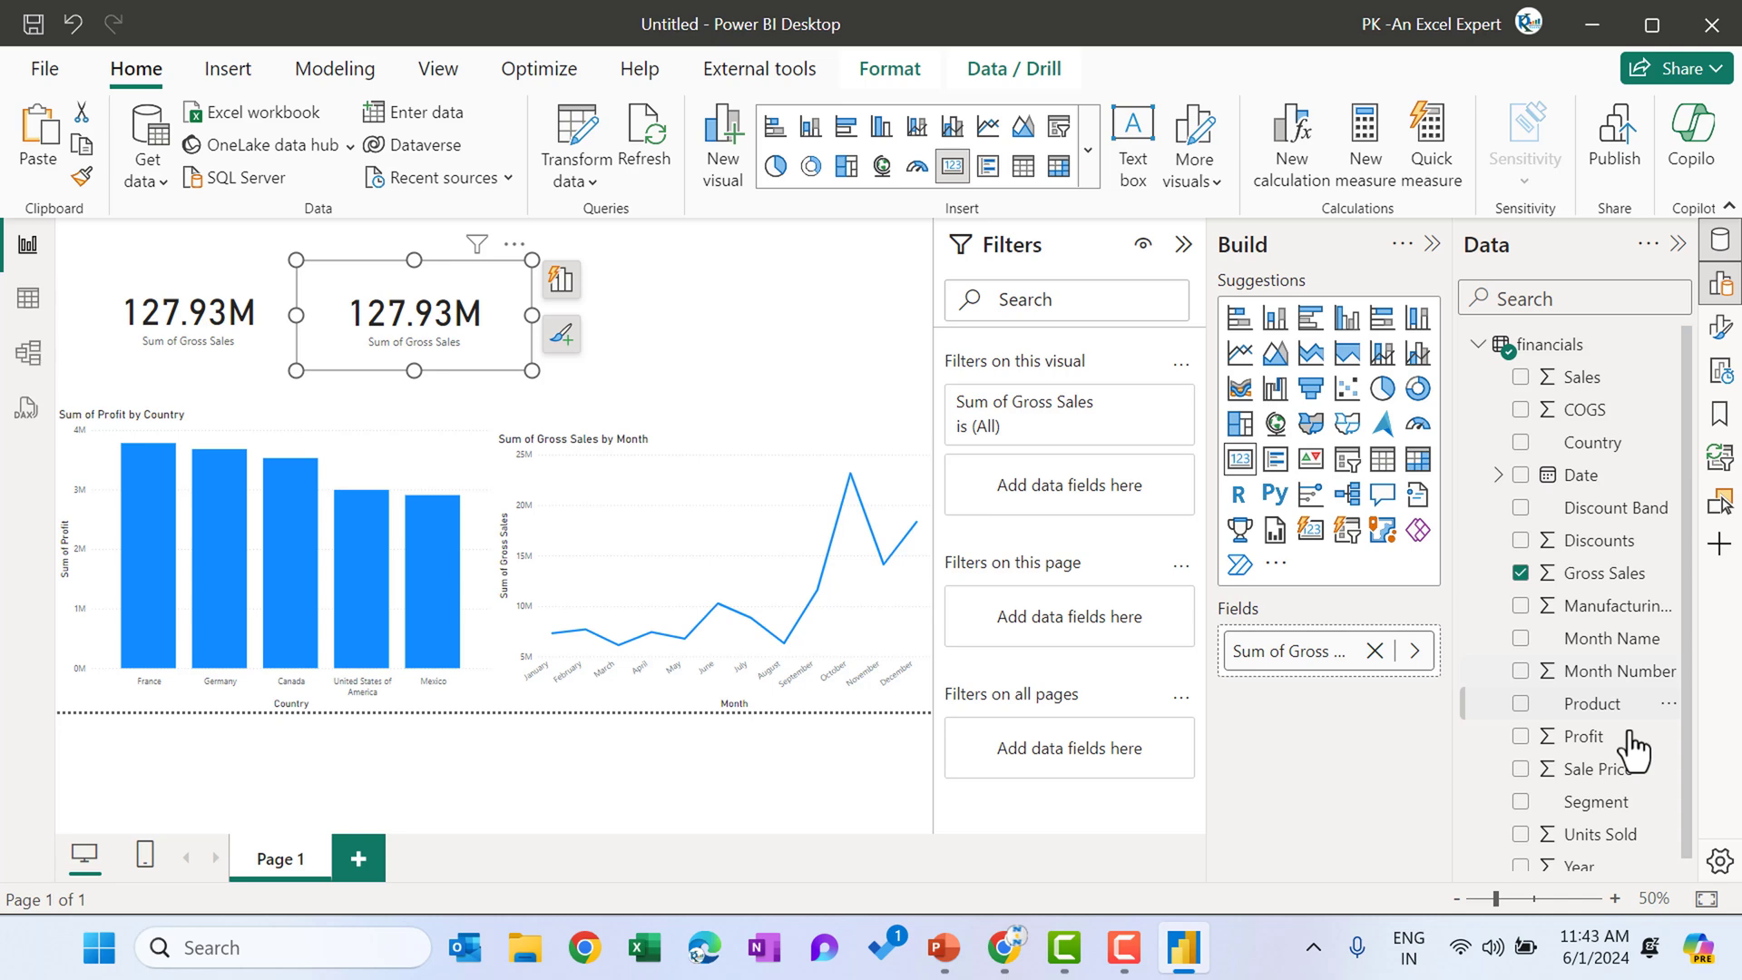
{"action": "scroll", "coordinate": [1606, 545], "scroll_direction": "down", "scroll_amount": 1}
{"action": "left_click_drag", "start_coordinate": [1584, 368], "coordinate": [1334, 671]}
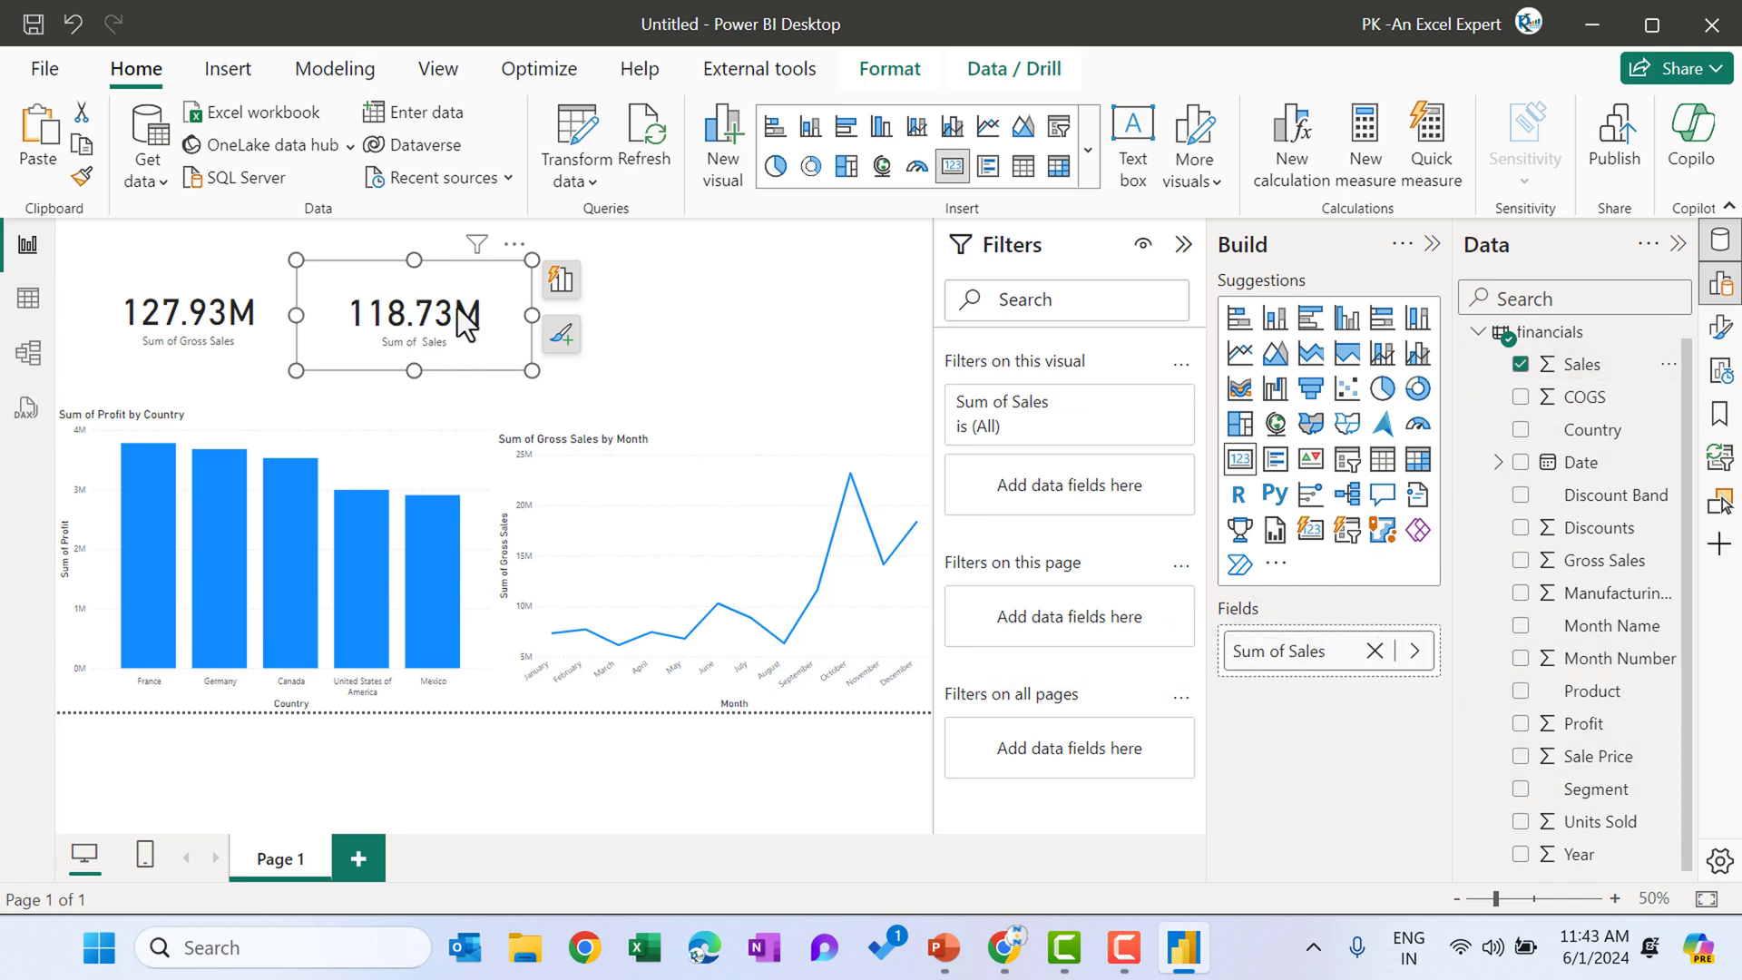
{"action": "left_click", "coordinate": [667, 304]}
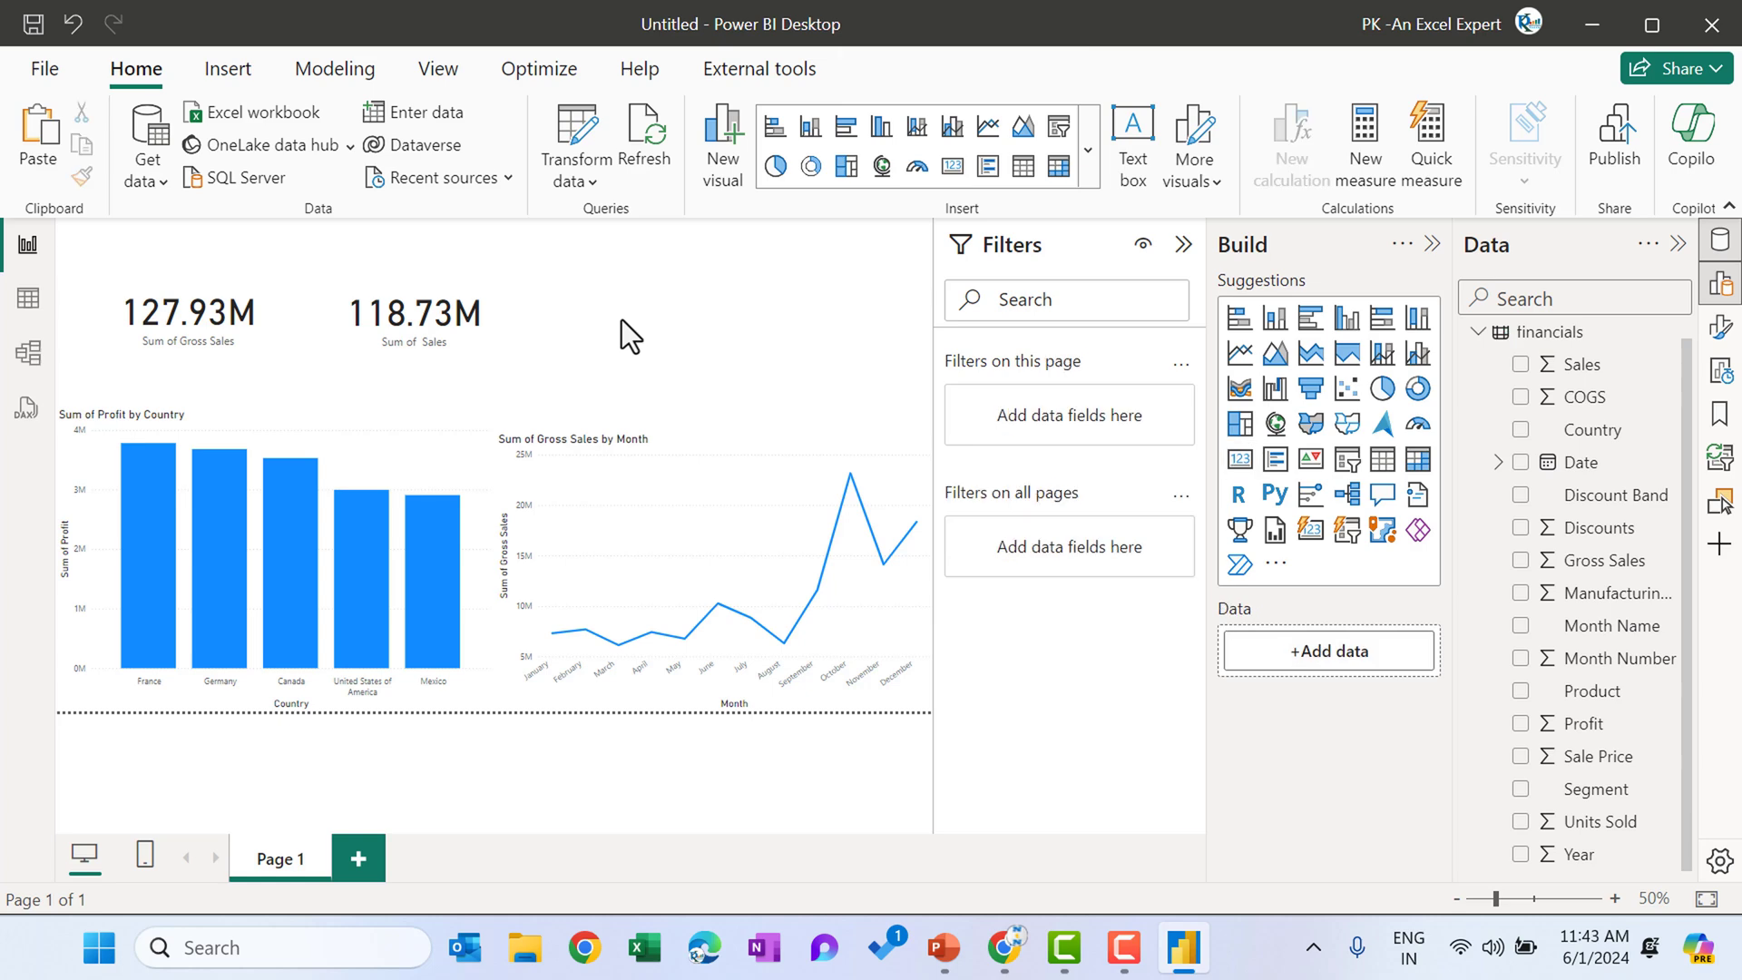
{"action": "left_click_drag", "start_coordinate": [428, 315], "coordinate": [640, 316]}
Add a Discounts card (9.21M) and a duplicate of it showing Profit (16.89M)
{"action": "left_click_drag", "start_coordinate": [1590, 531], "coordinate": [1336, 658]}
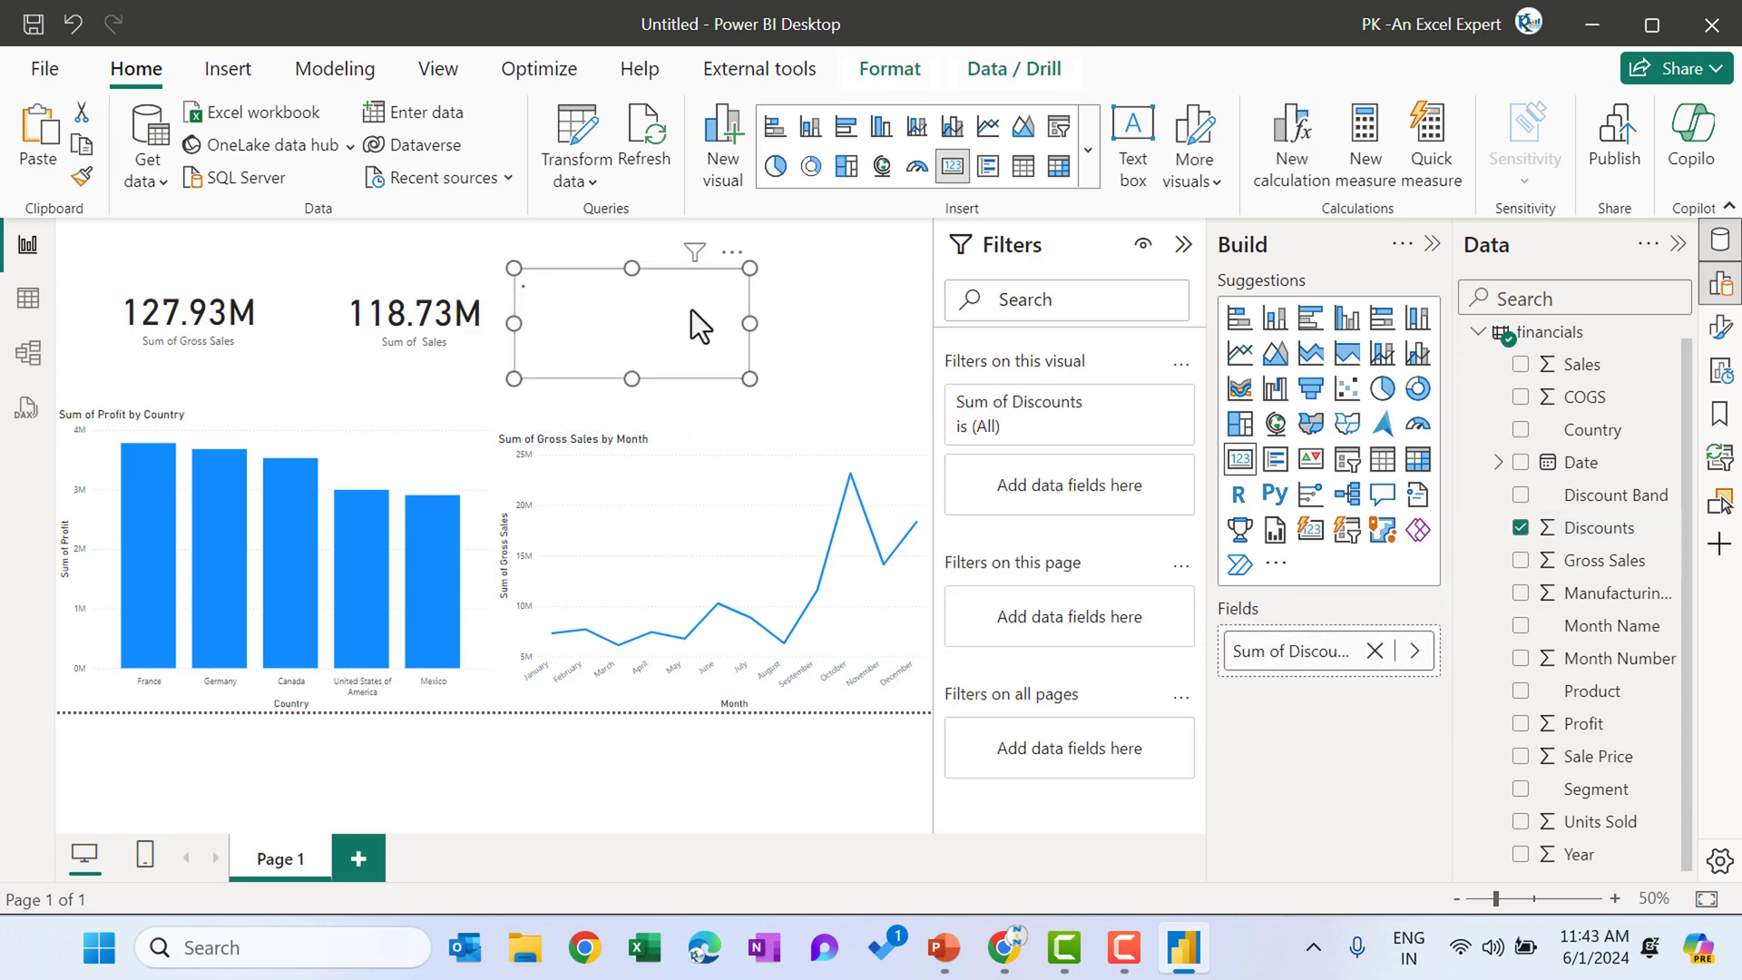
{"action": "key", "text": "ctrl+c"}
{"action": "key", "text": "ctrl+v"}
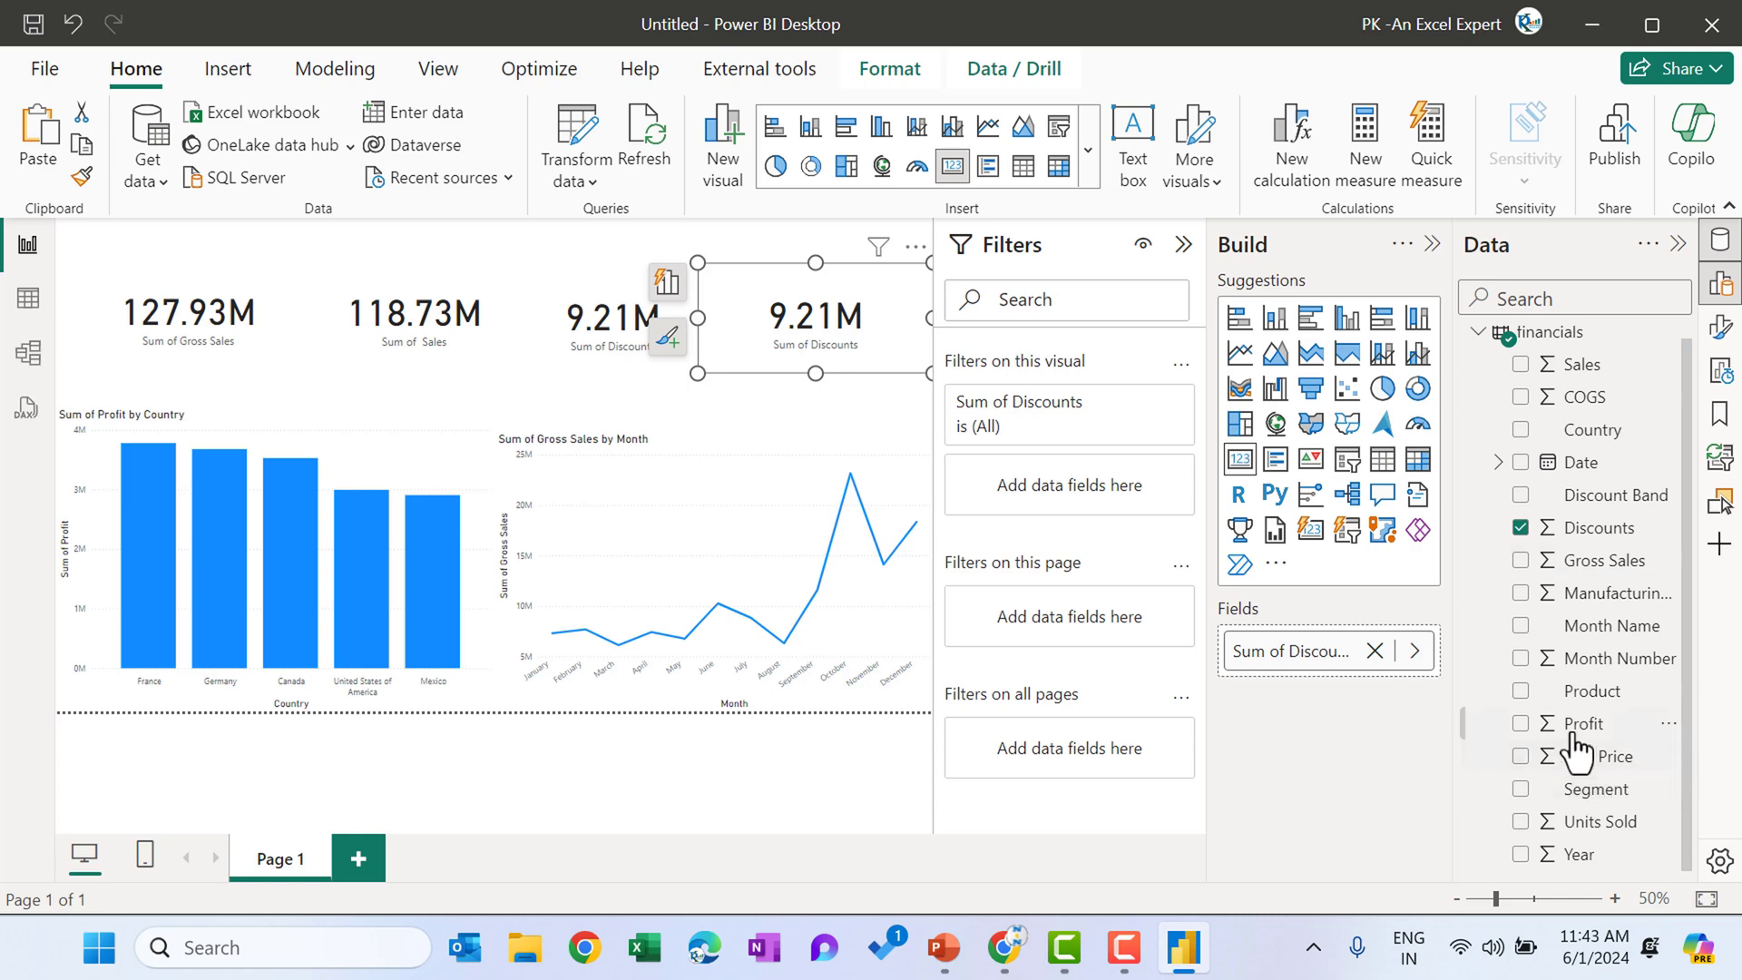
{"action": "left_click_drag", "start_coordinate": [1597, 723], "coordinate": [1330, 659]}
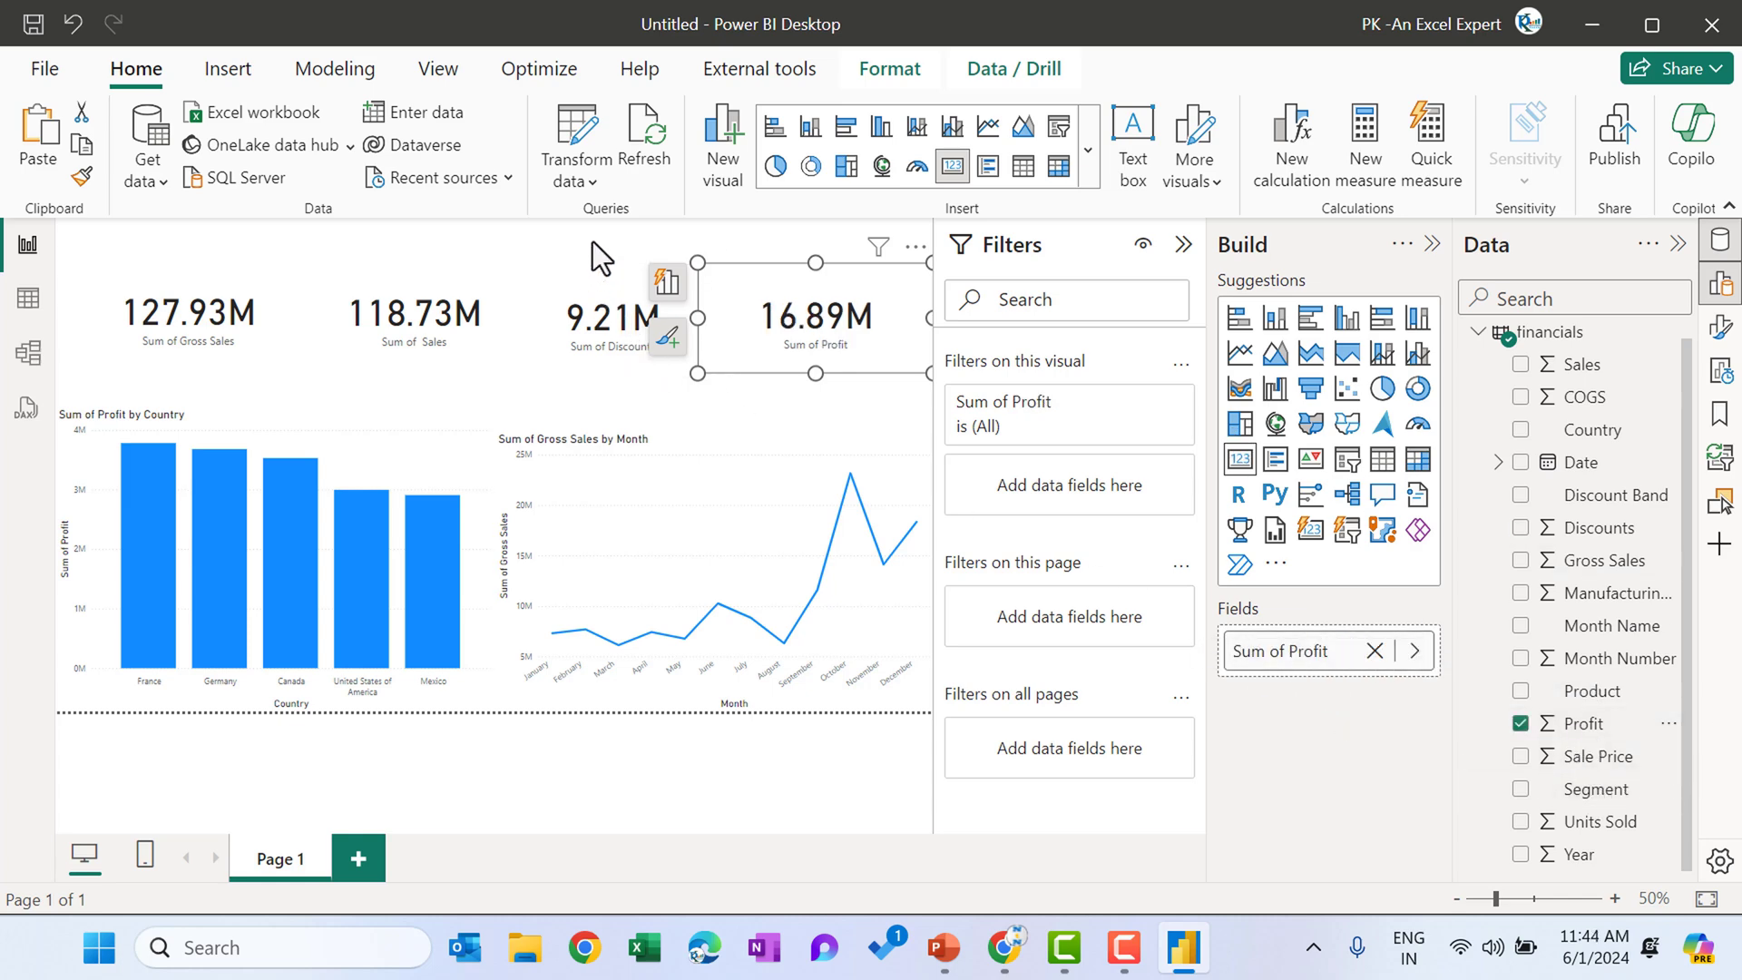
{"action": "left_click", "coordinate": [649, 234]}
Collapse the Filters pane and set the canvas background to light grey at 0% transparency
{"action": "left_click", "coordinate": [1181, 245]}
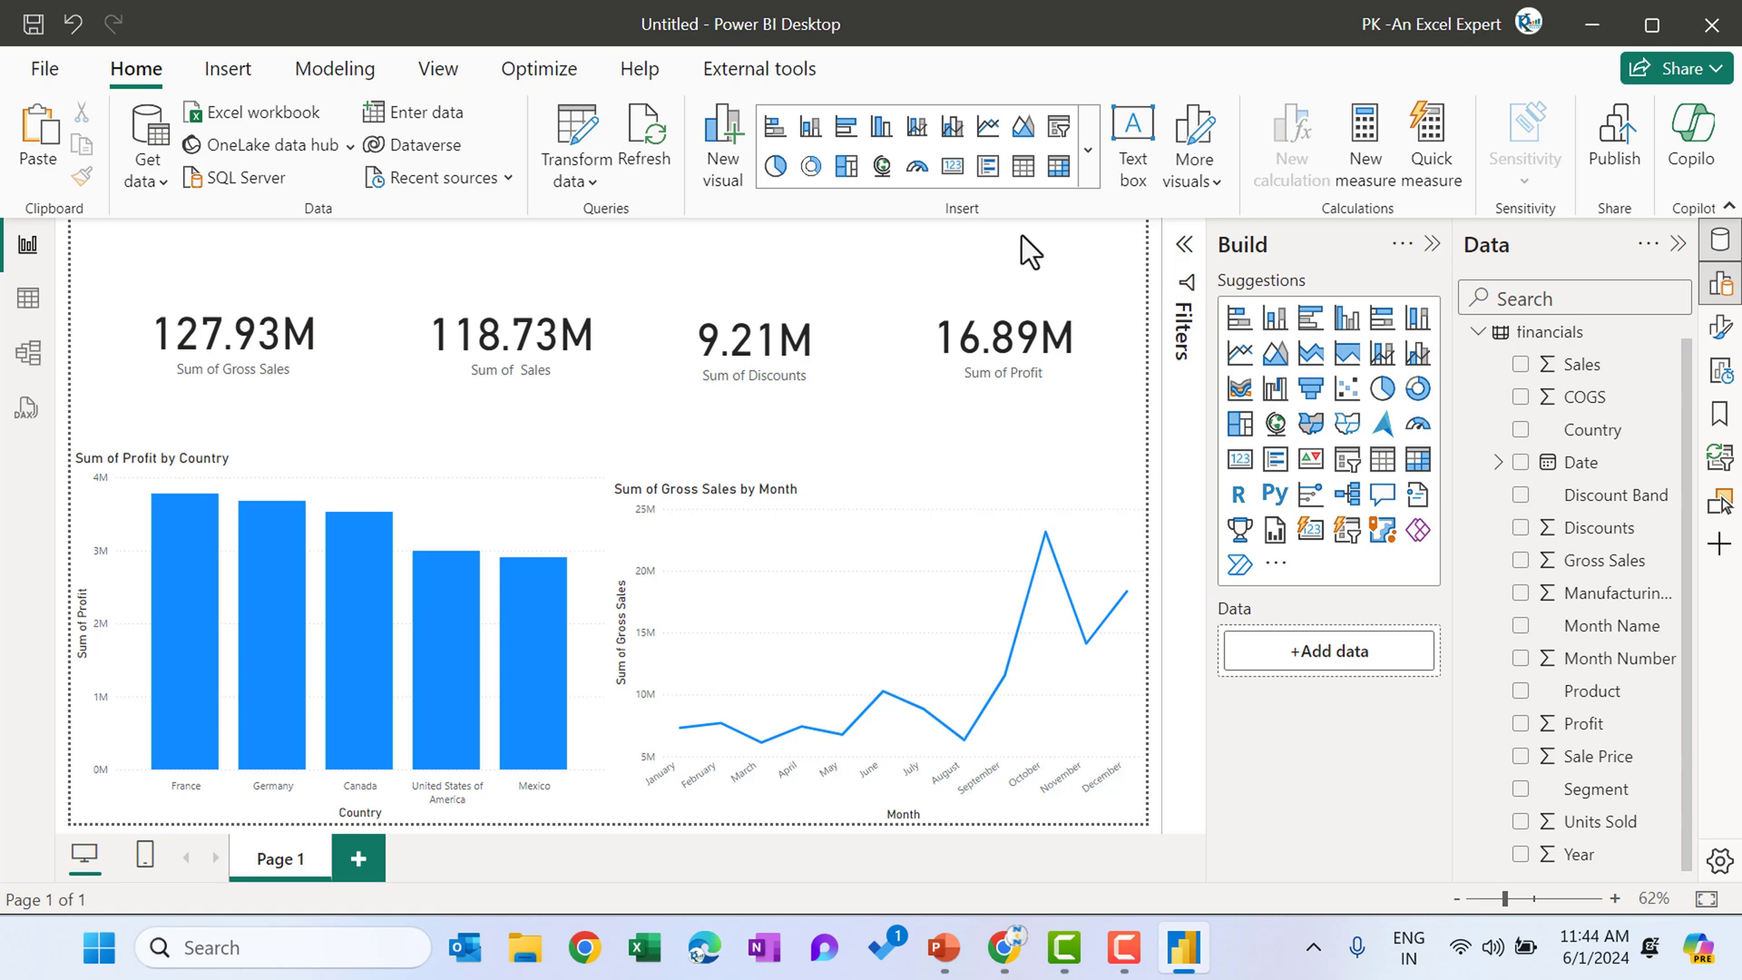
{"action": "right_click", "coordinate": [1096, 243]}
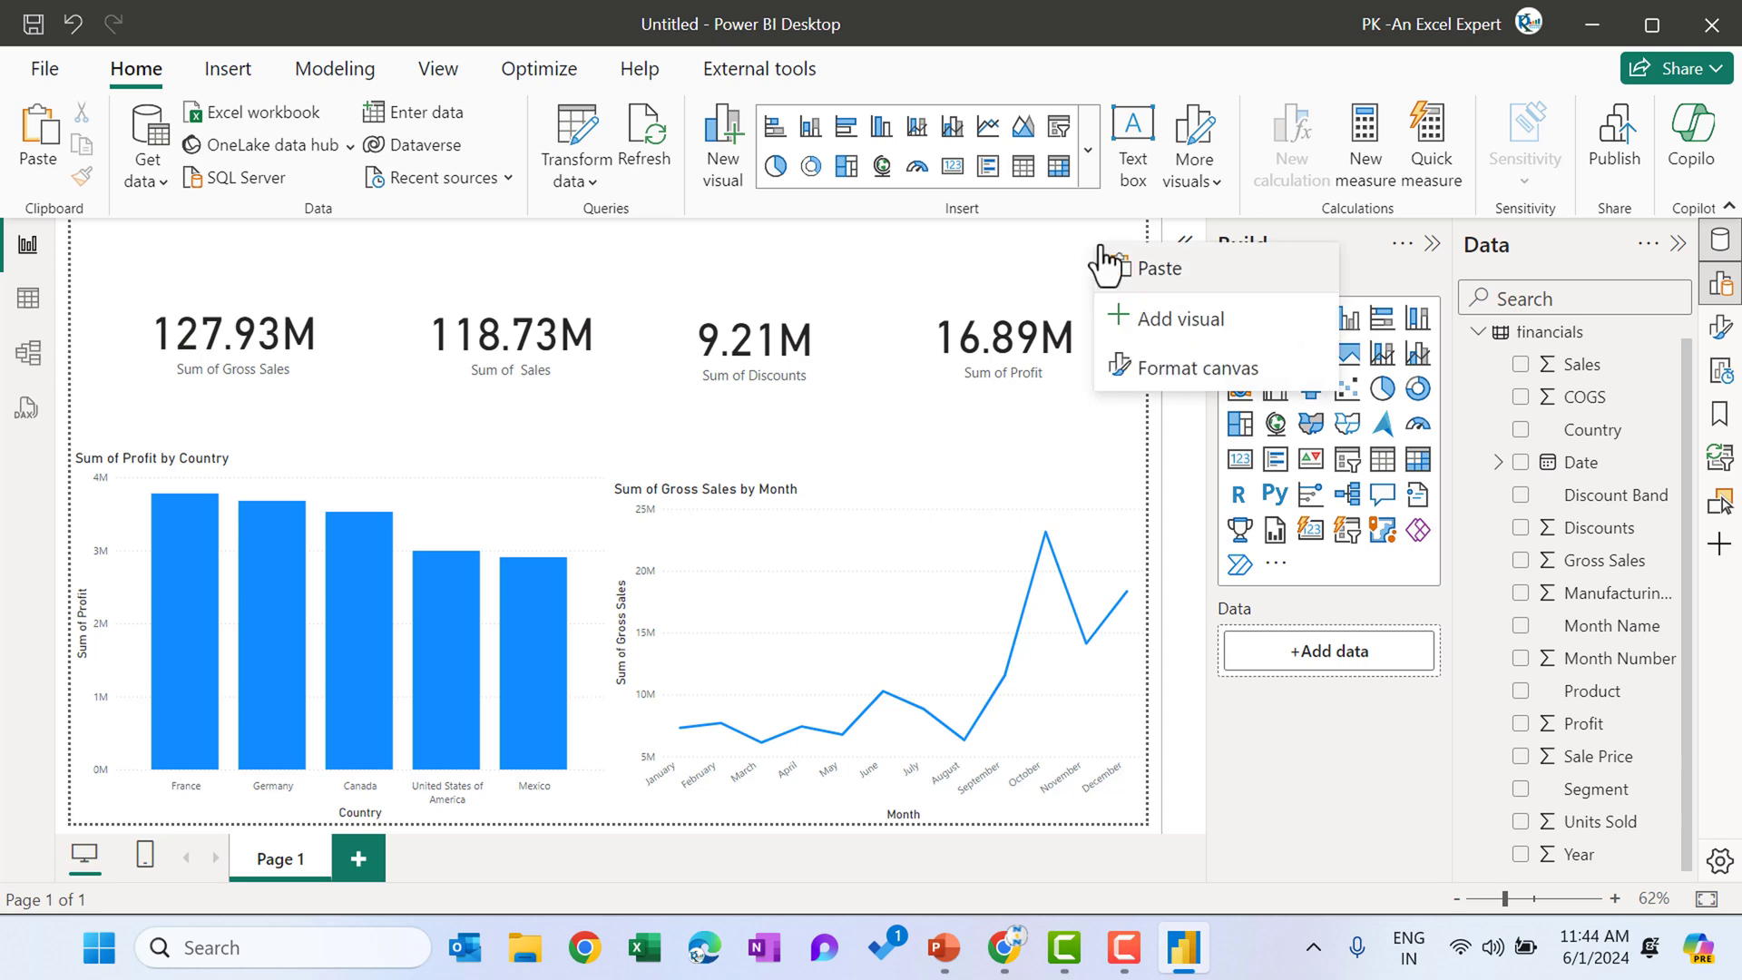
{"action": "left_click", "coordinate": [1182, 380]}
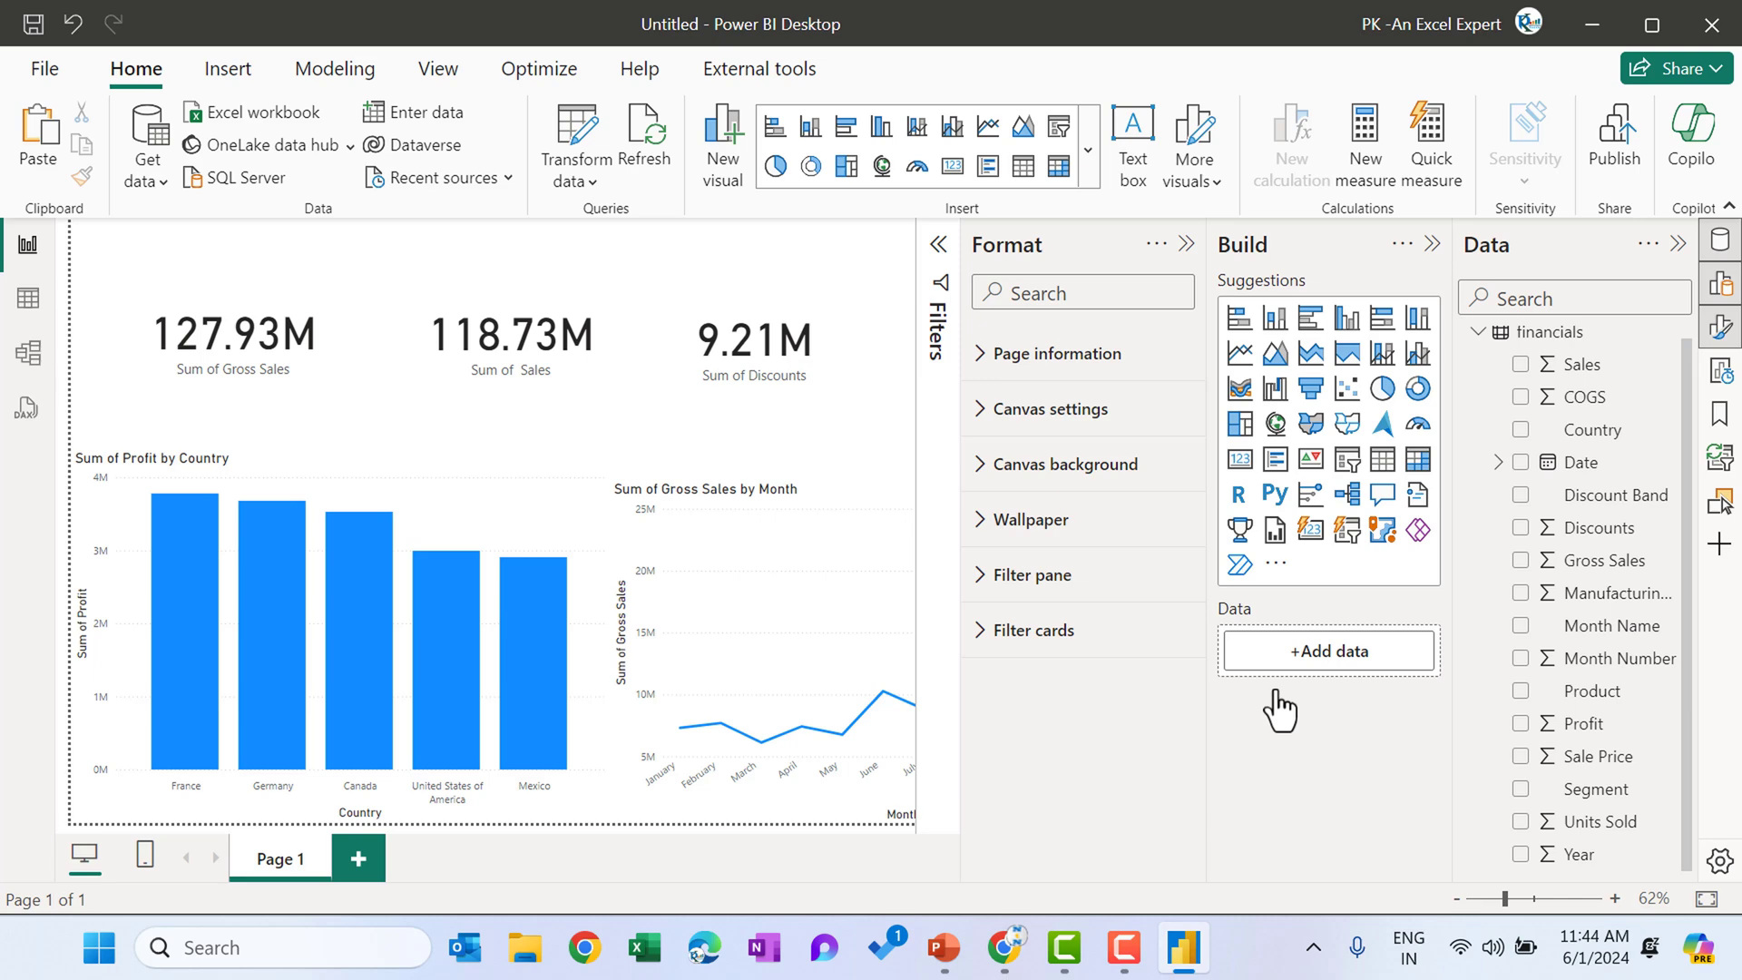
{"action": "left_click", "coordinate": [1064, 465]}
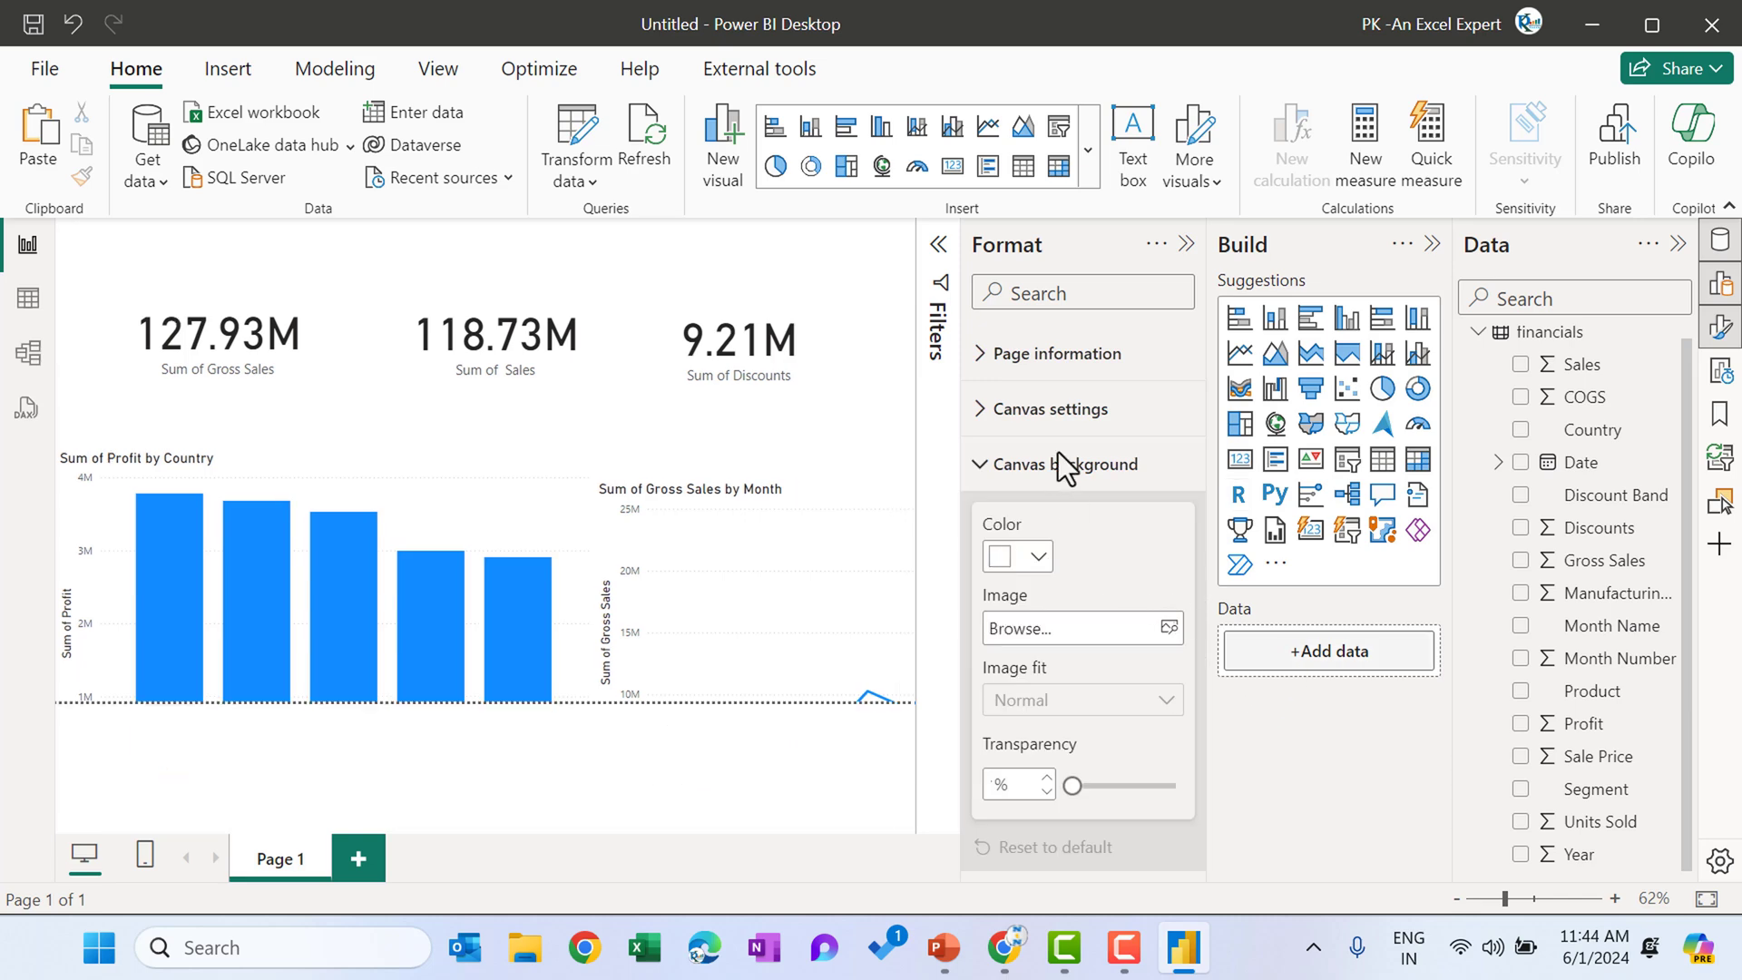
{"action": "left_click", "coordinate": [1039, 557]}
{"action": "left_click", "coordinate": [1020, 227]}
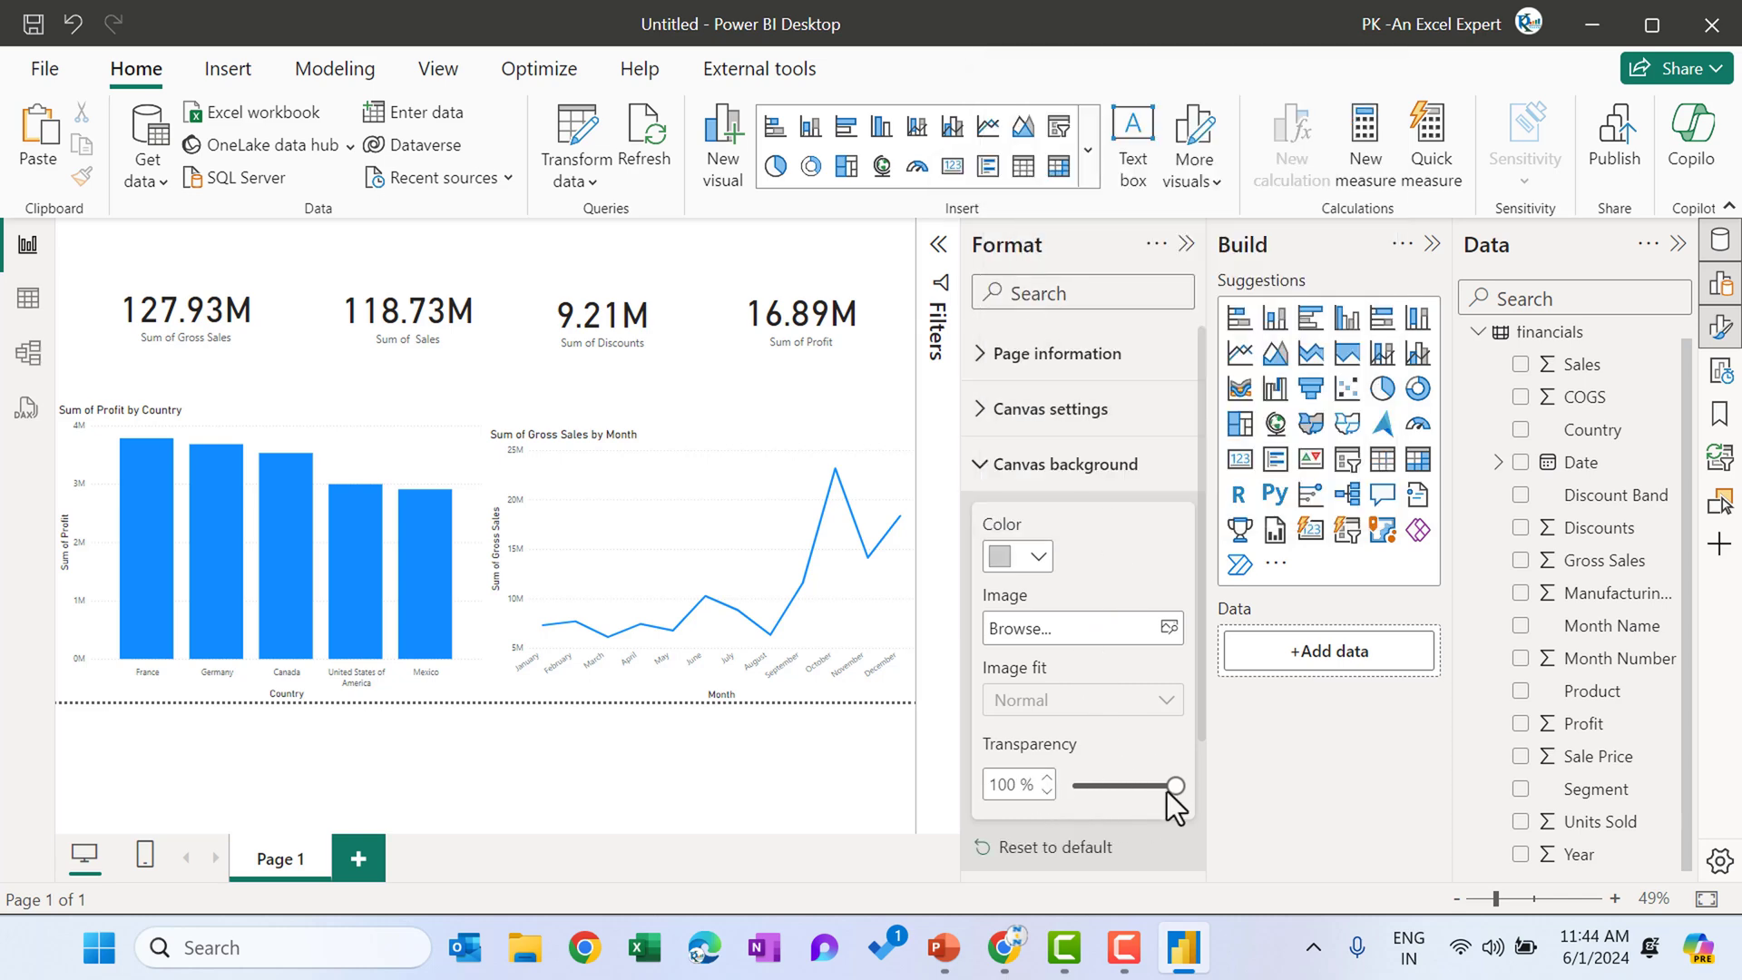
{"action": "left_click_drag", "start_coordinate": [1176, 786], "coordinate": [1062, 788]}
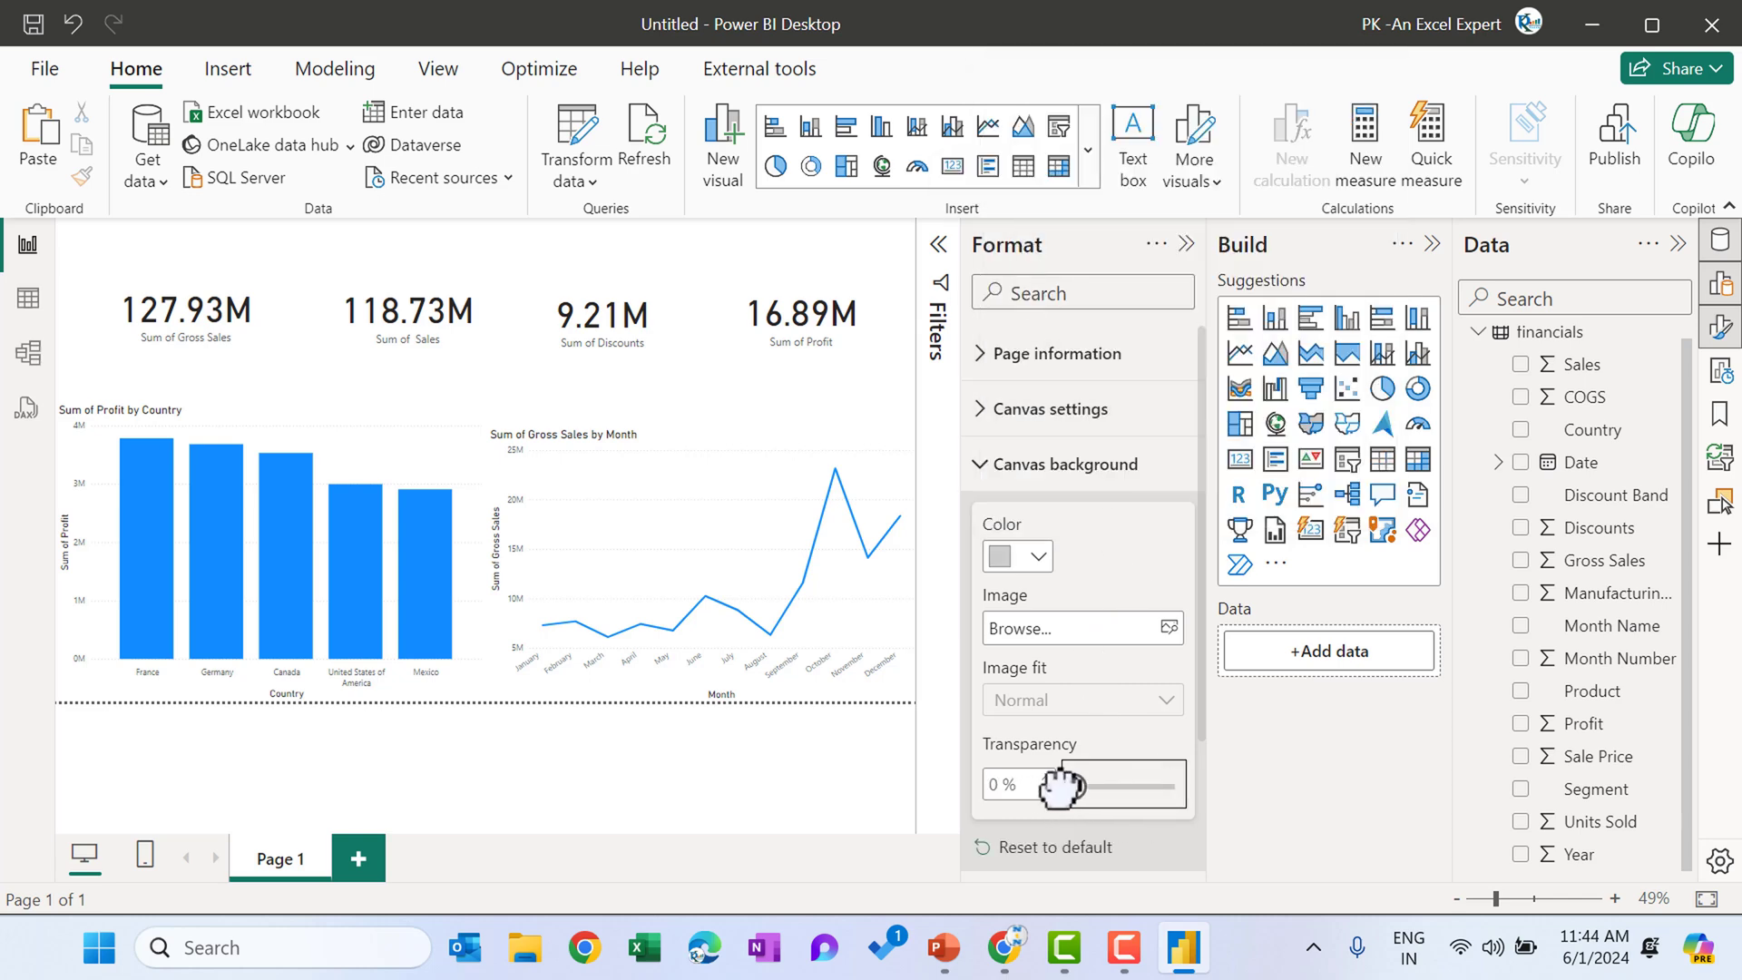
{"action": "left_click", "coordinate": [1186, 243]}
Hide visual suggestions and try shrinking the Profit by Country chart, then undo it
{"action": "left_click", "coordinate": [1432, 243]}
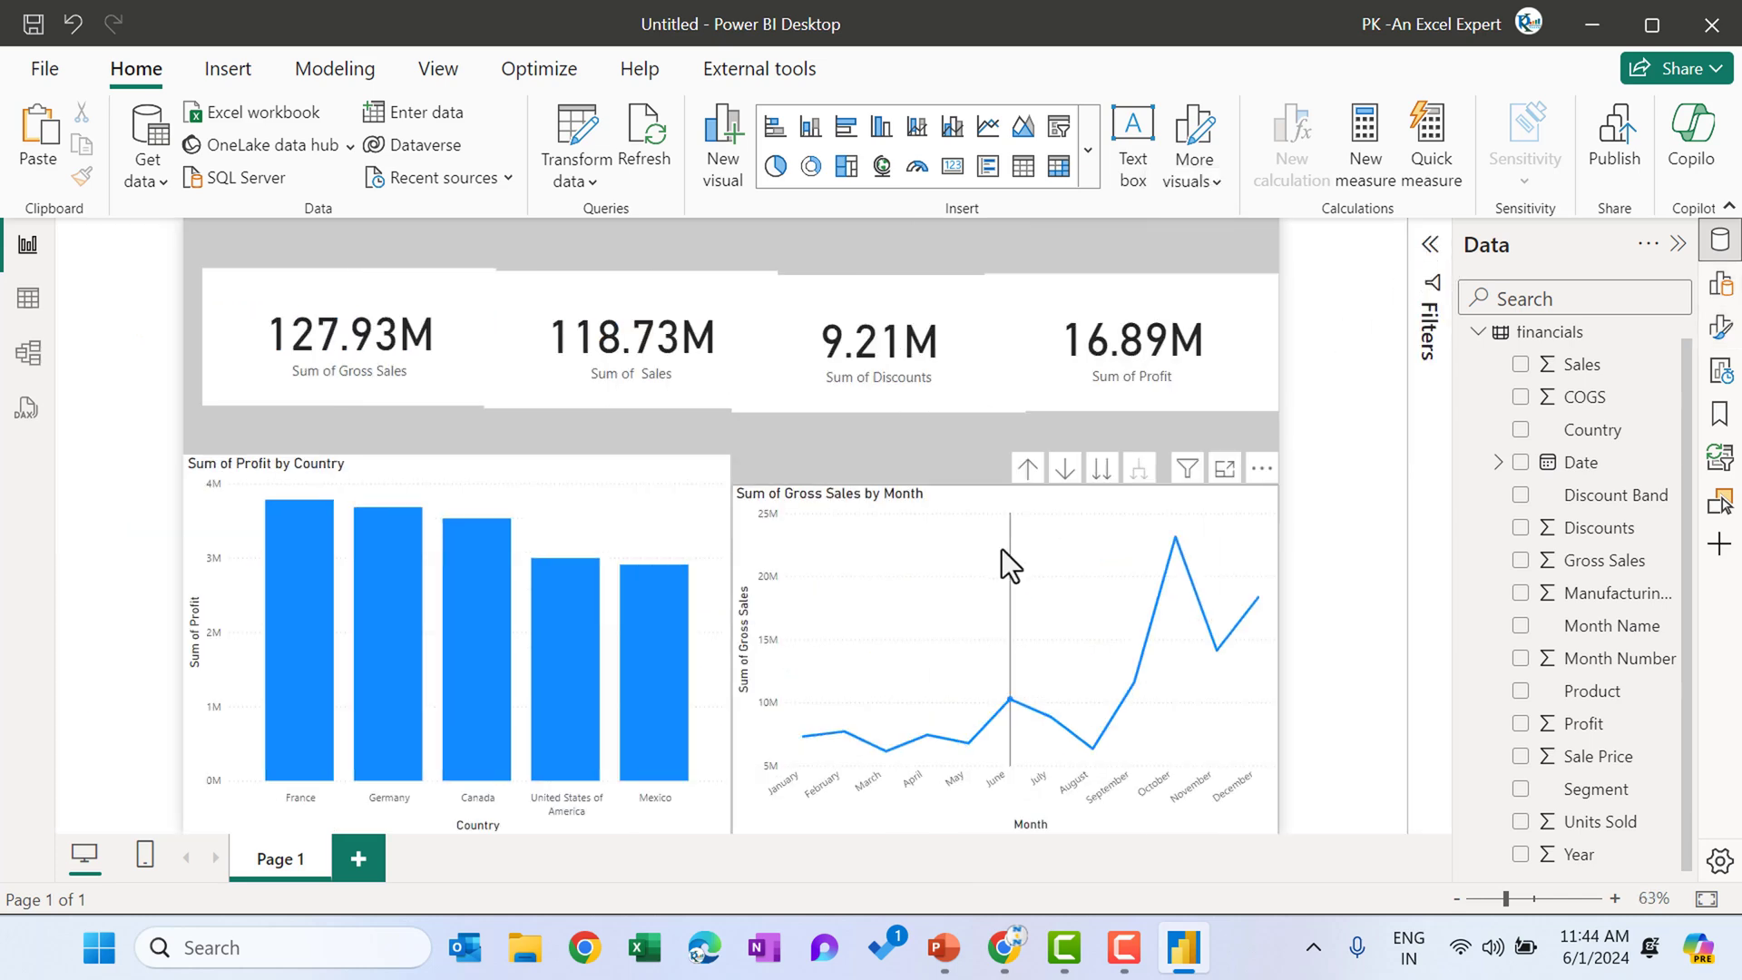
{"action": "left_click", "coordinate": [920, 468]}
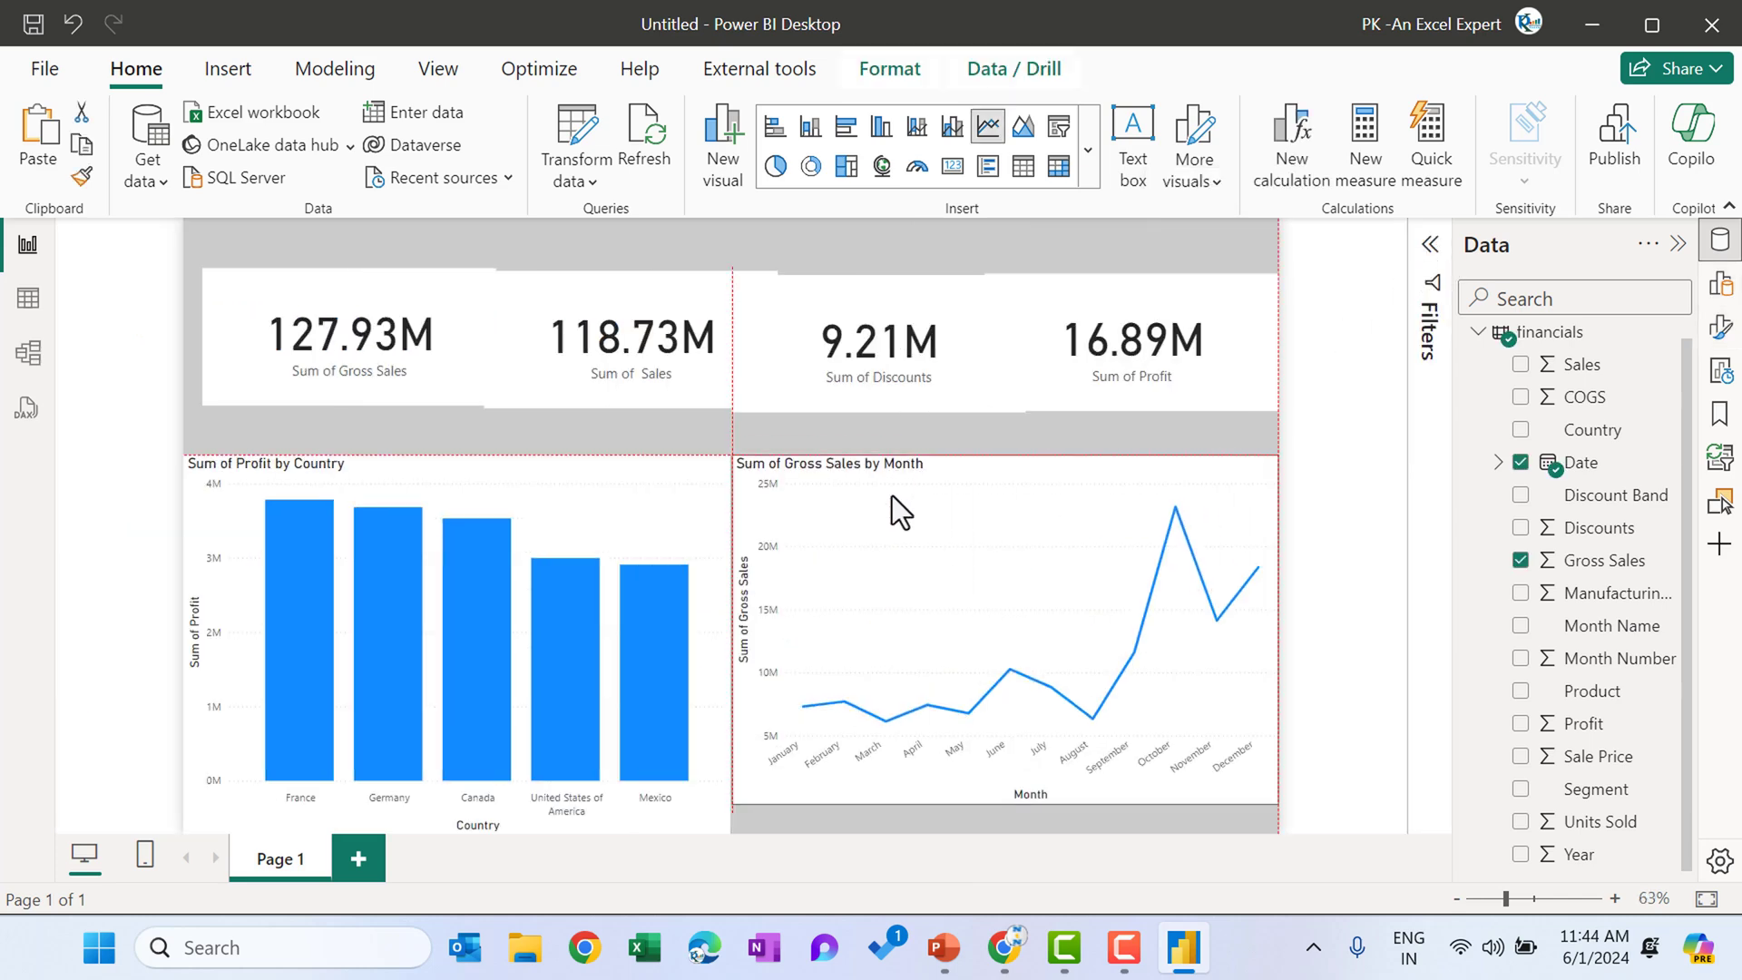
{"action": "left_click", "coordinate": [705, 822]}
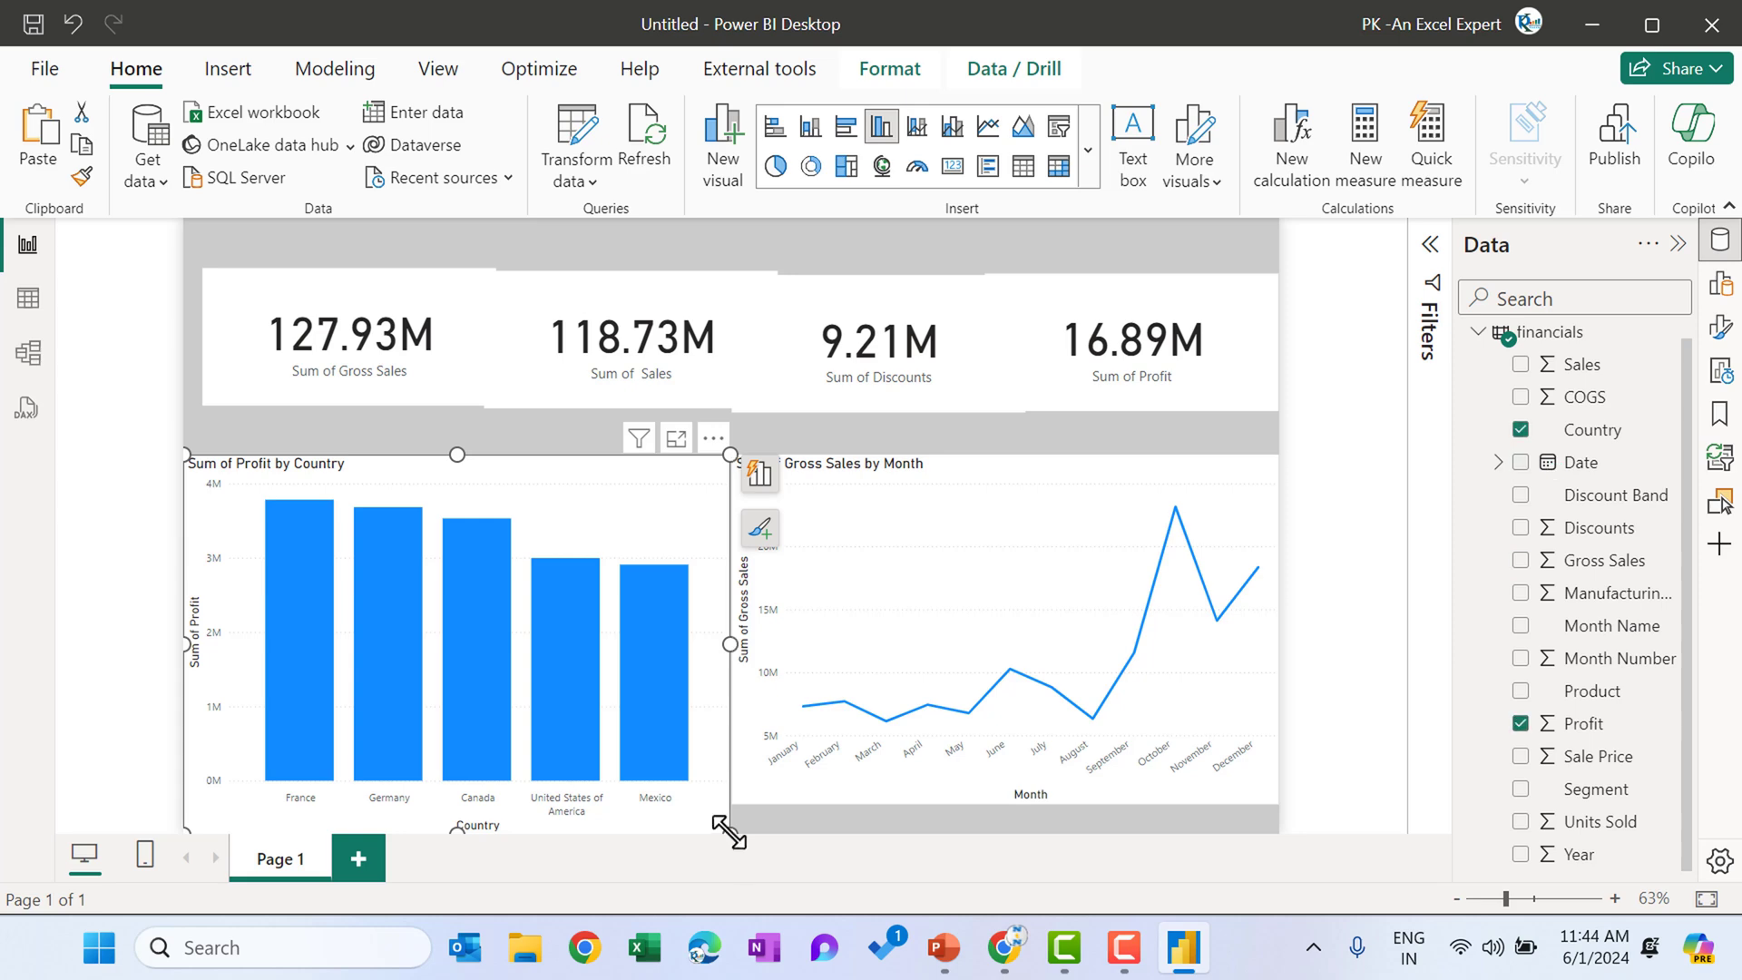
{"action": "left_click_drag", "start_coordinate": [730, 831], "coordinate": [693, 781]}
{"action": "key", "text": "ctrl+z"}
{"action": "key", "text": "ctrl+z"}
{"action": "key", "text": "ctrl+z"}
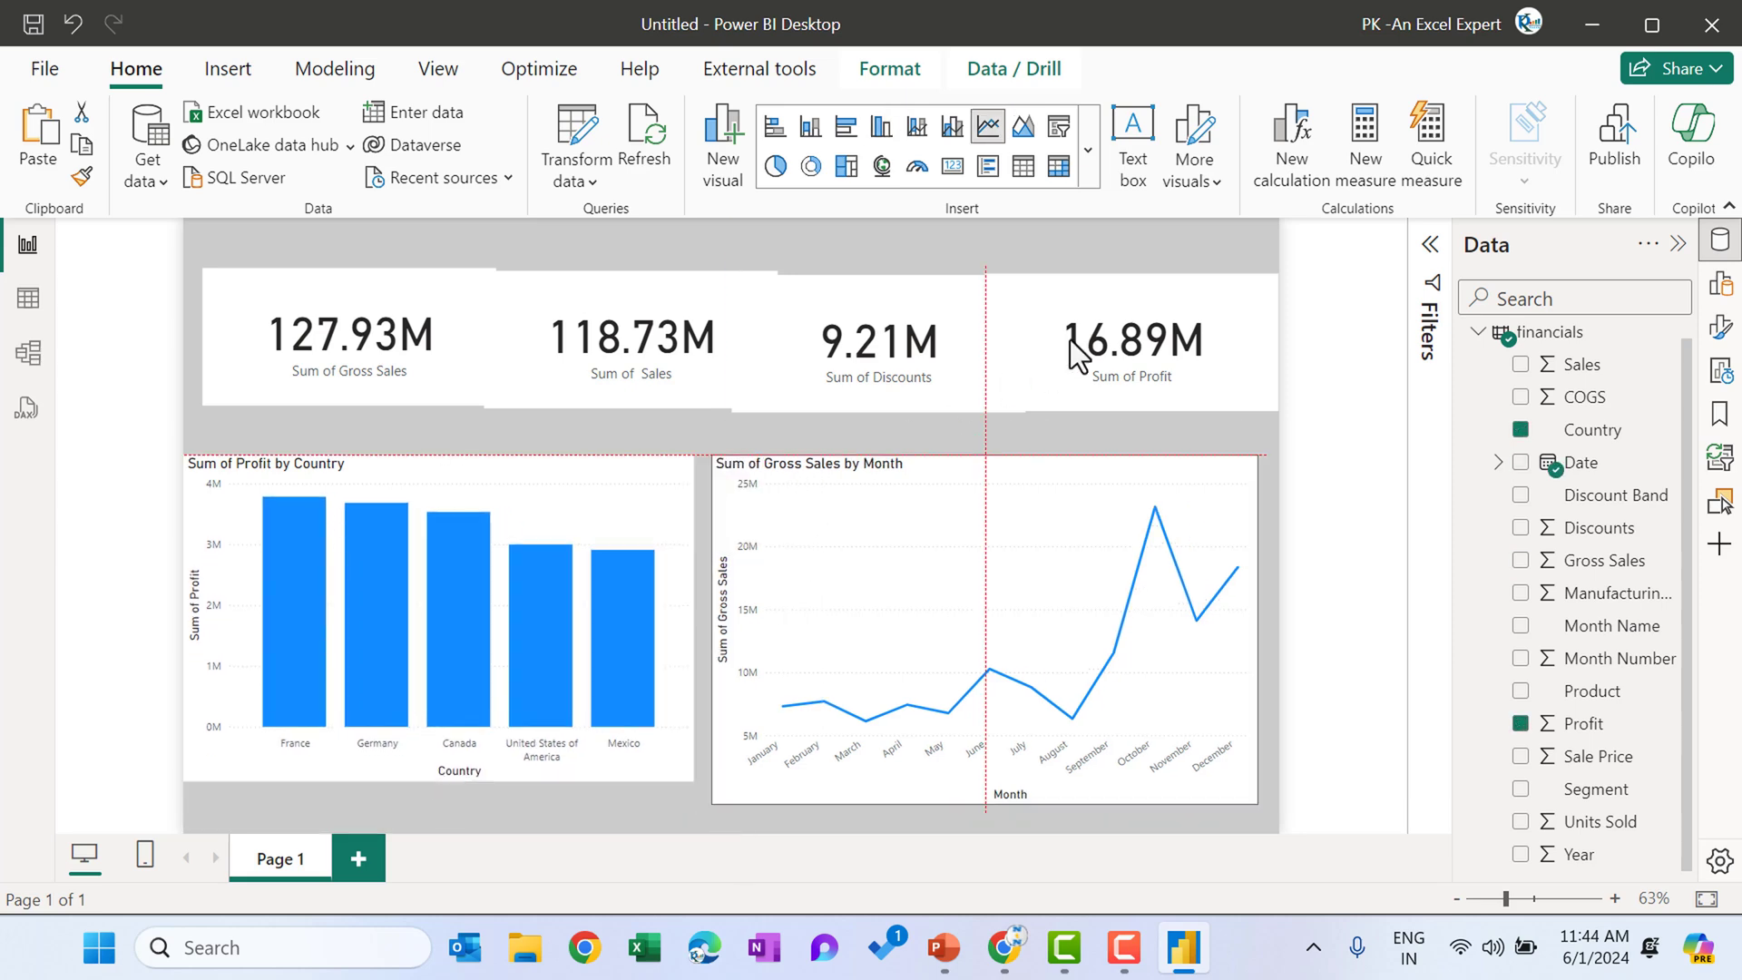
Select the four KPI cards and set their size to height 120, width 290
{"action": "left_click", "coordinate": [844, 340], "text": "ctrl"}
{"action": "left_click", "coordinate": [658, 335], "text": "ctrl"}
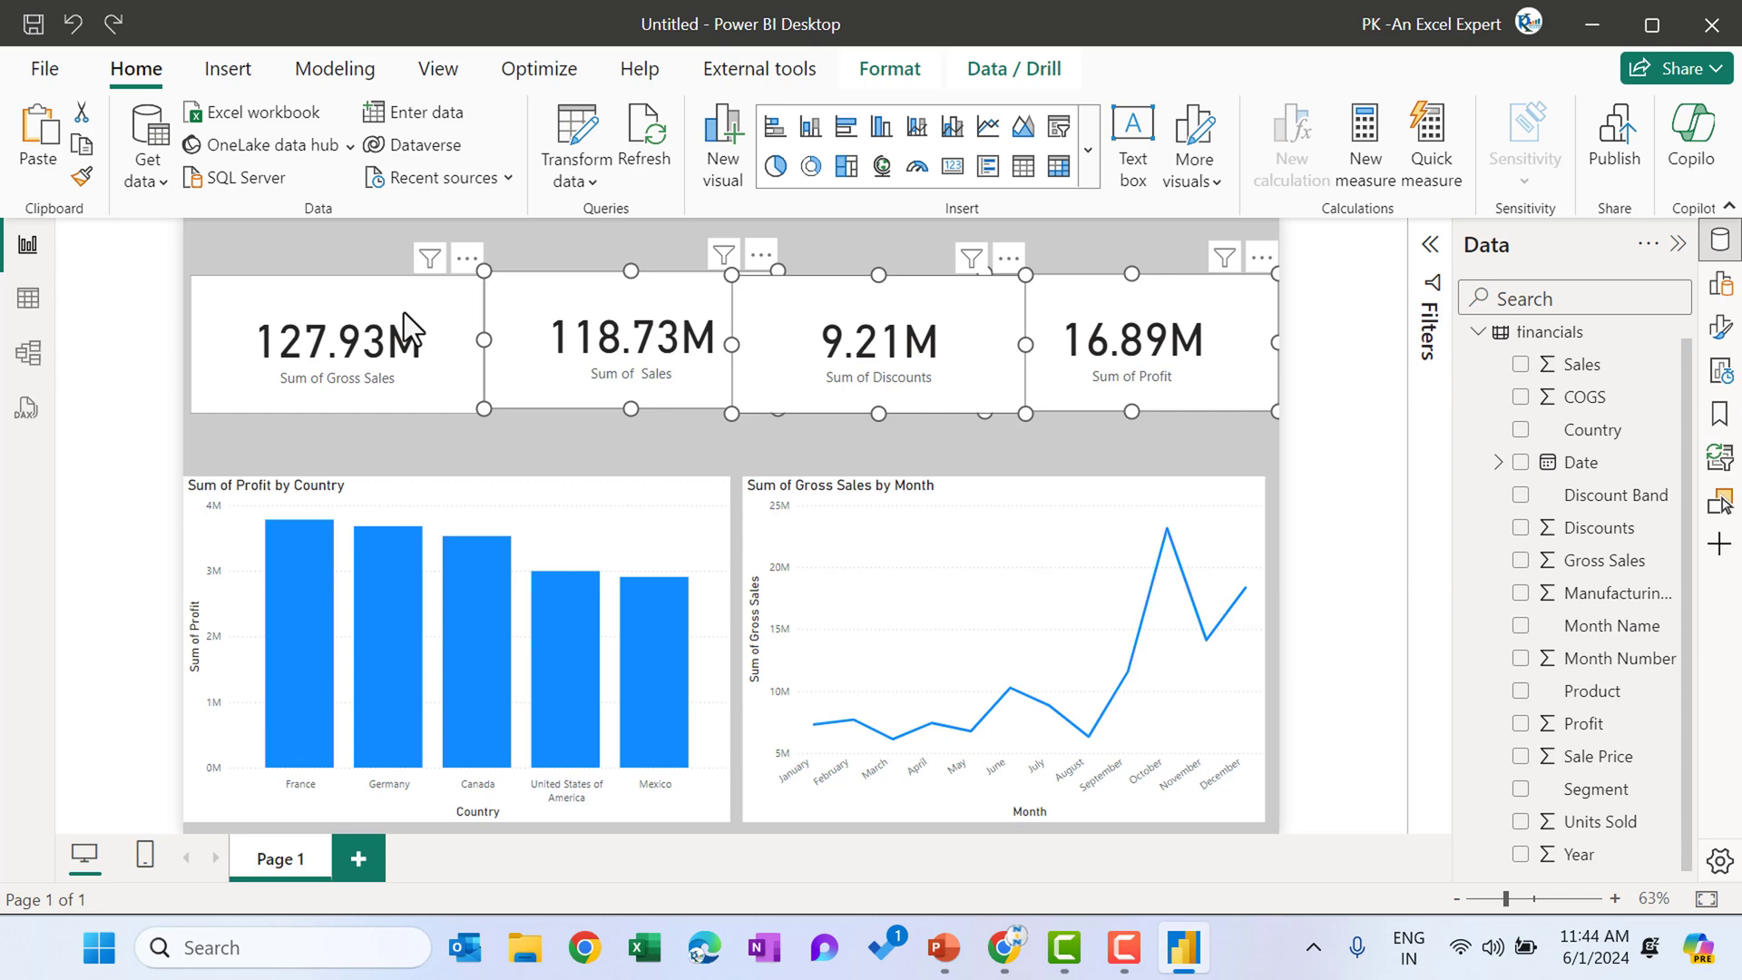
{"action": "left_click", "coordinate": [405, 312], "text": "ctrl"}
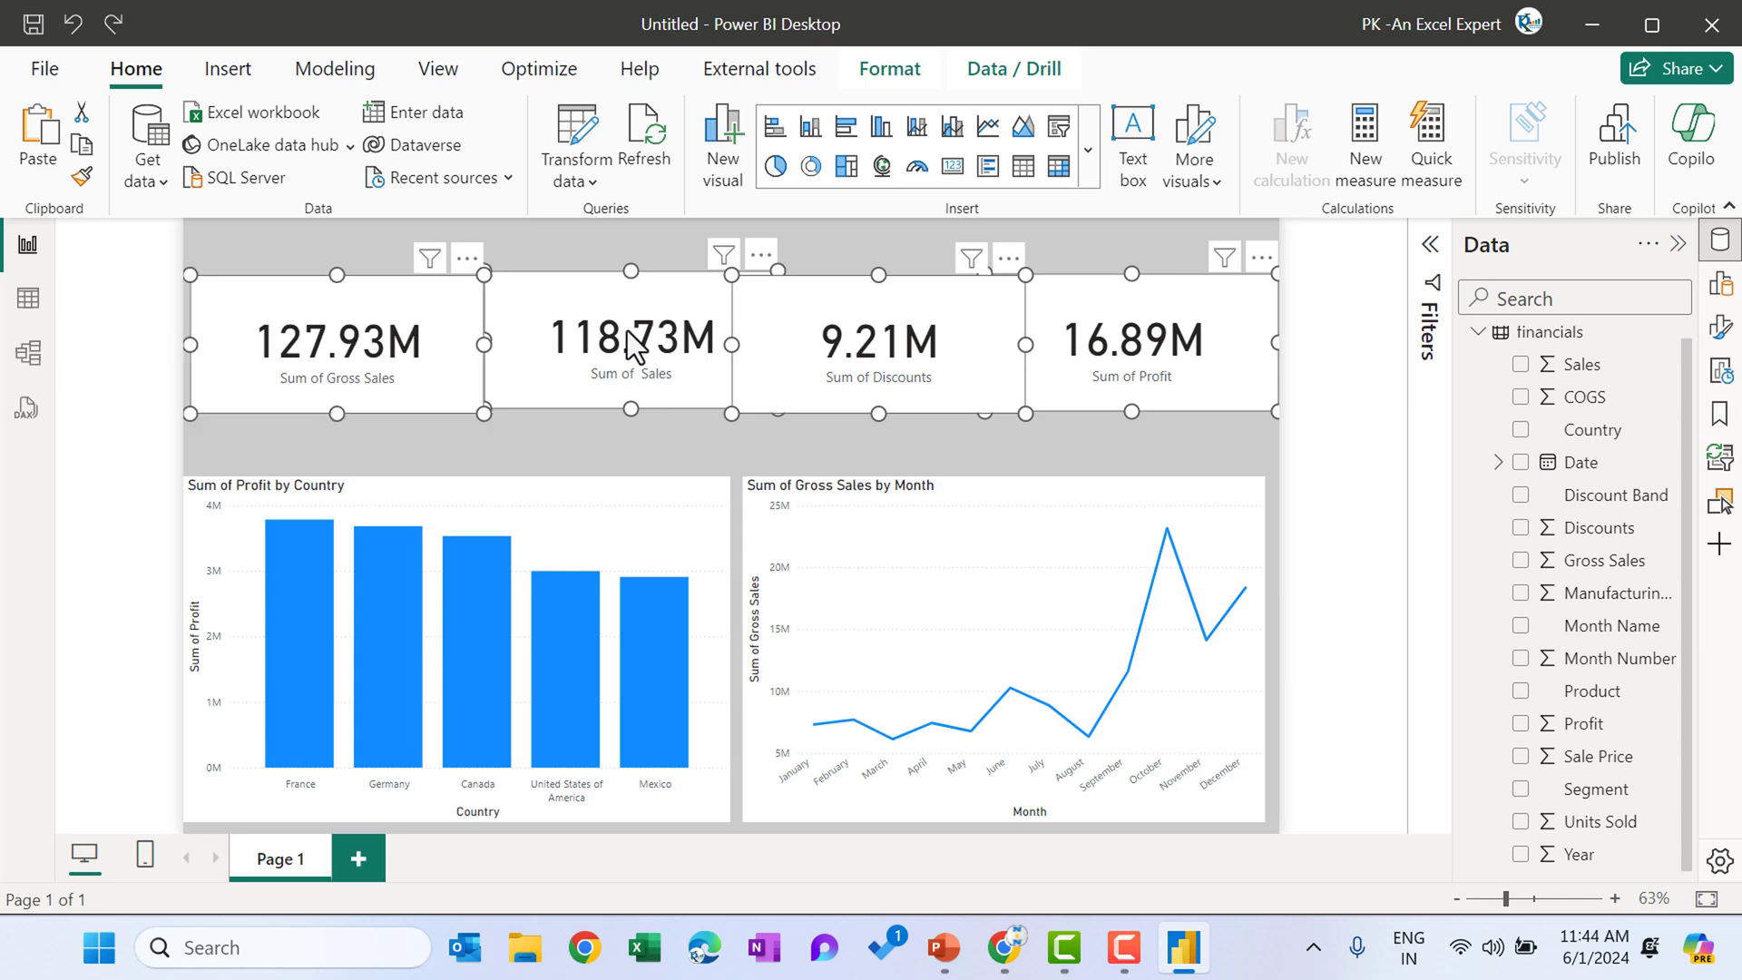
{"action": "left_click", "coordinate": [1721, 331]}
{"action": "left_click", "coordinate": [1279, 413]}
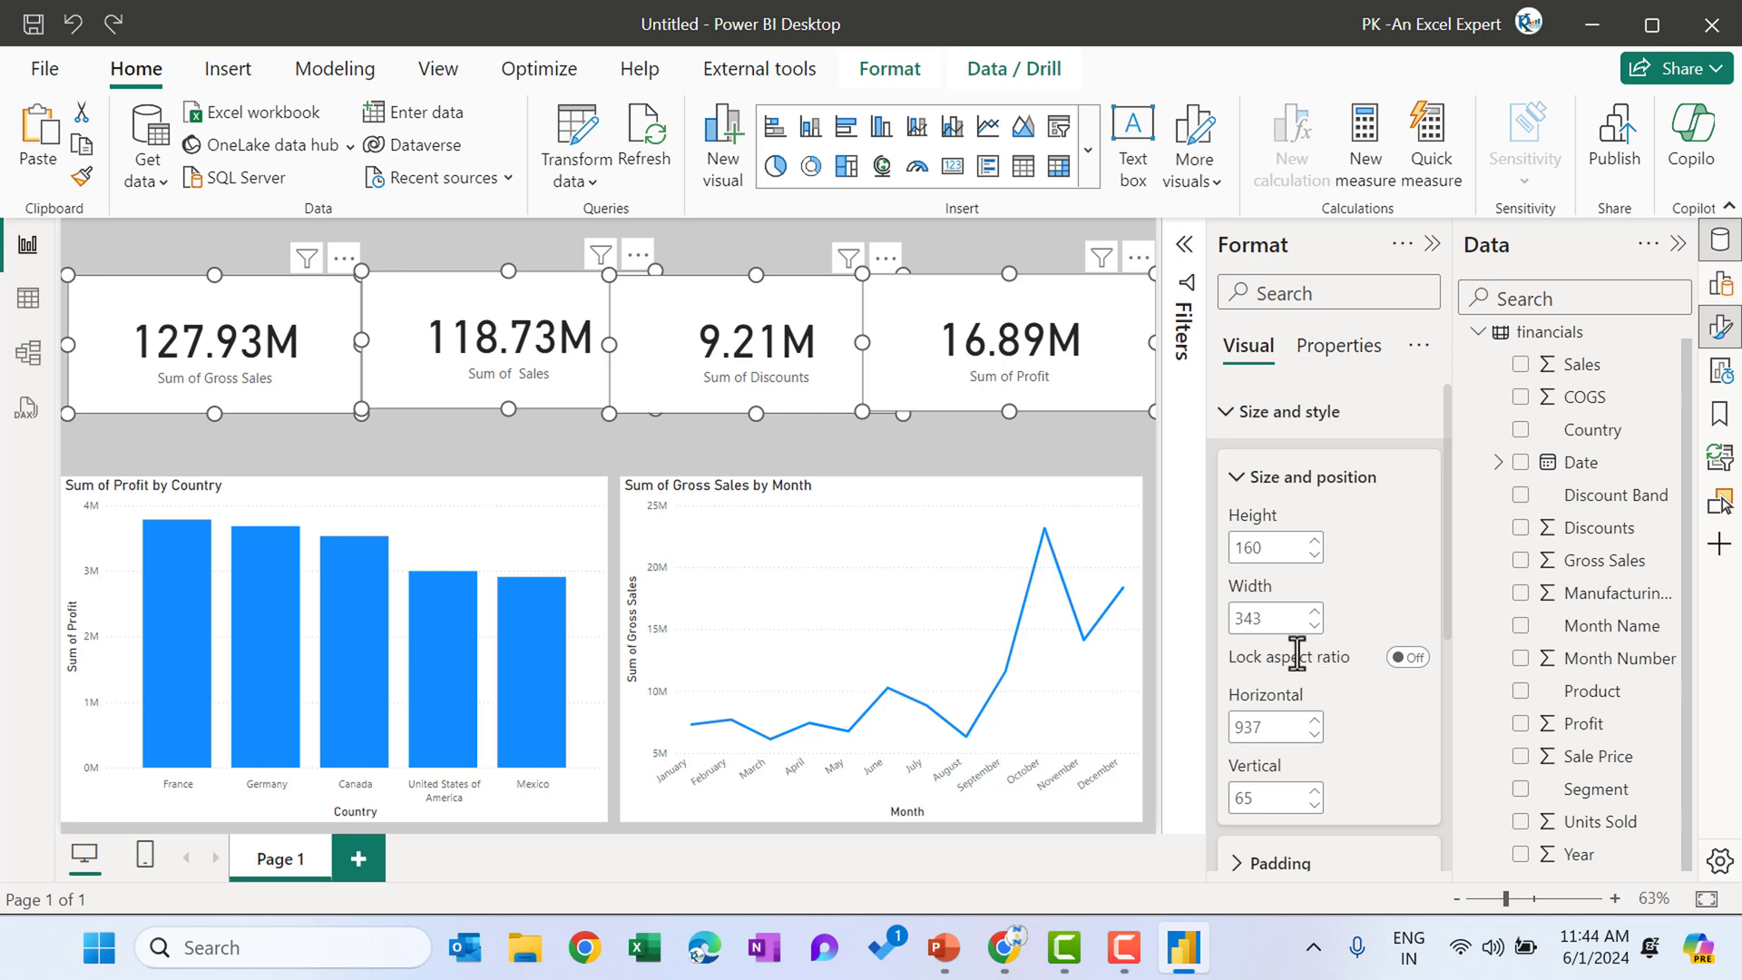
{"action": "left_click_drag", "start_coordinate": [1282, 547], "coordinate": [1190, 546]}
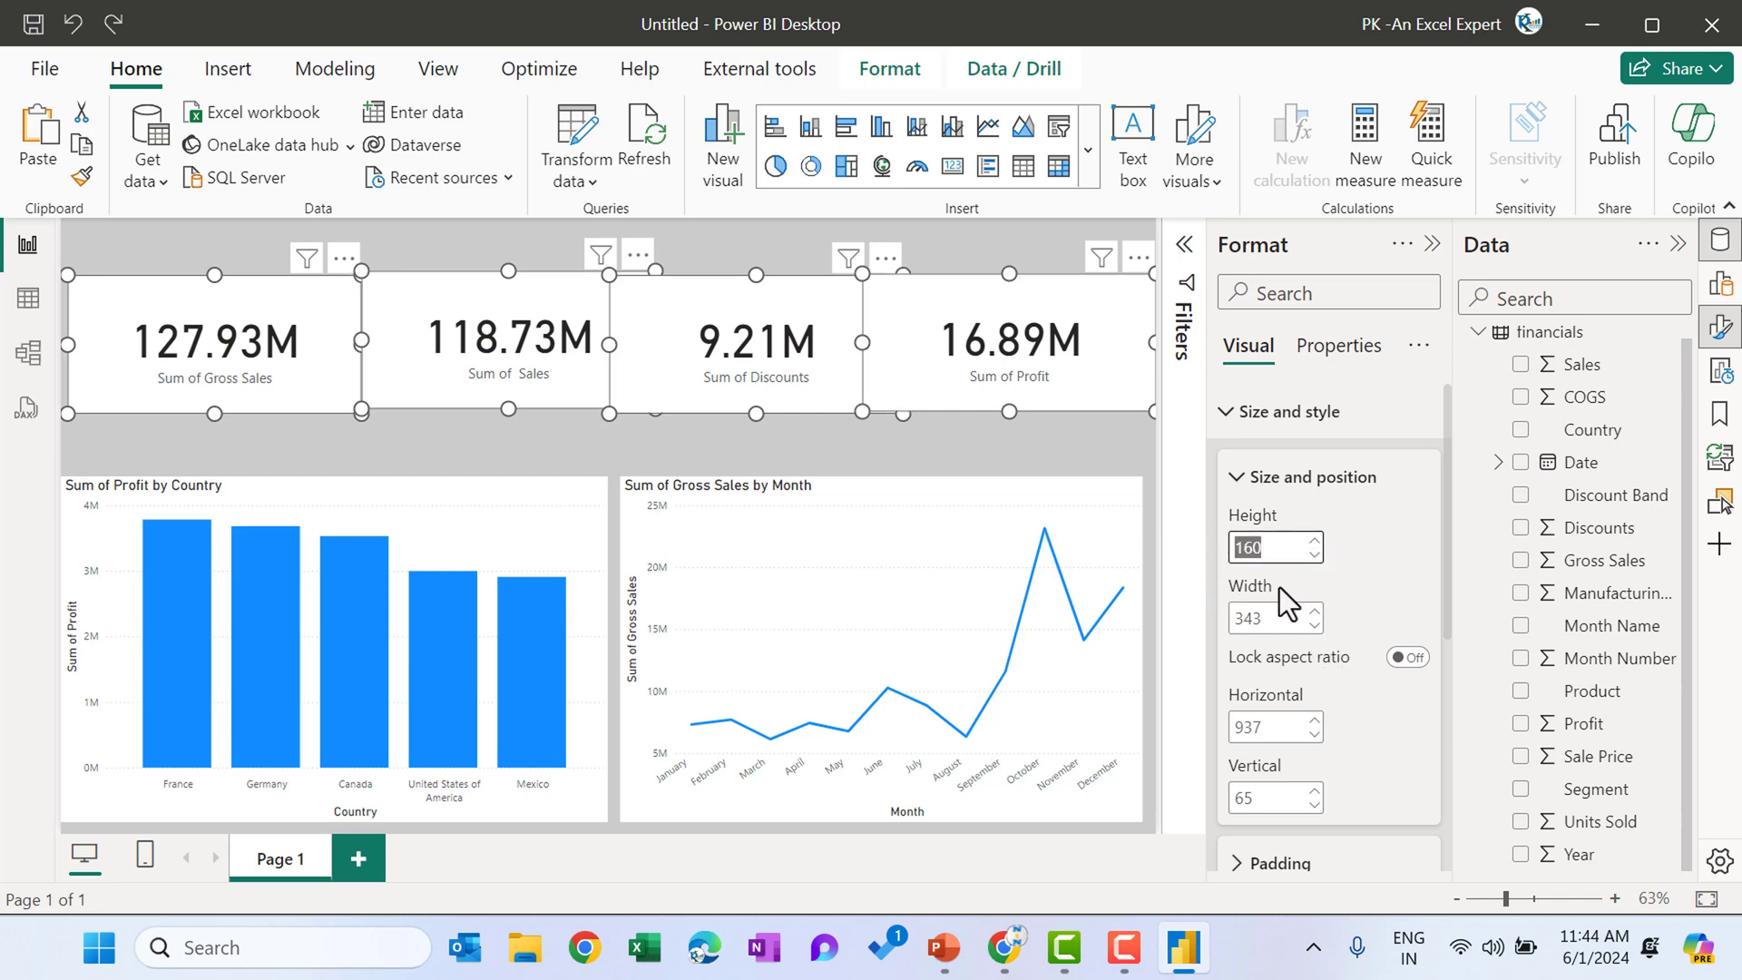
{"action": "type", "text": "120"}
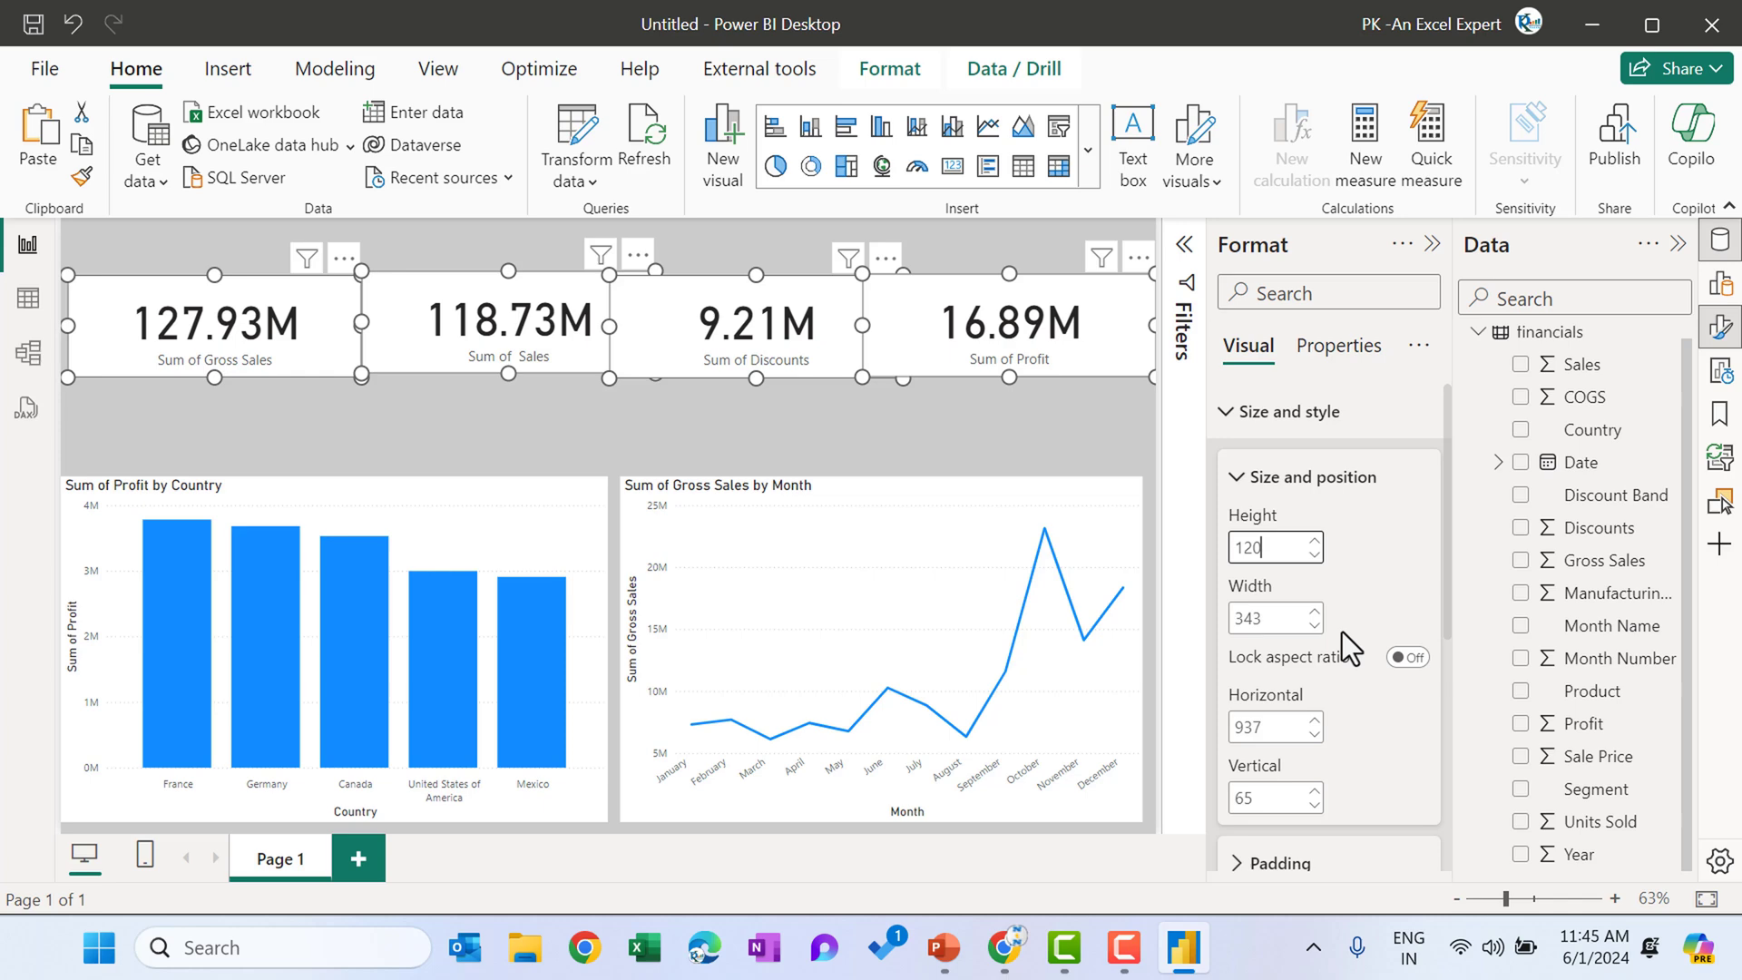
{"action": "double_click", "coordinate": [1286, 619]}
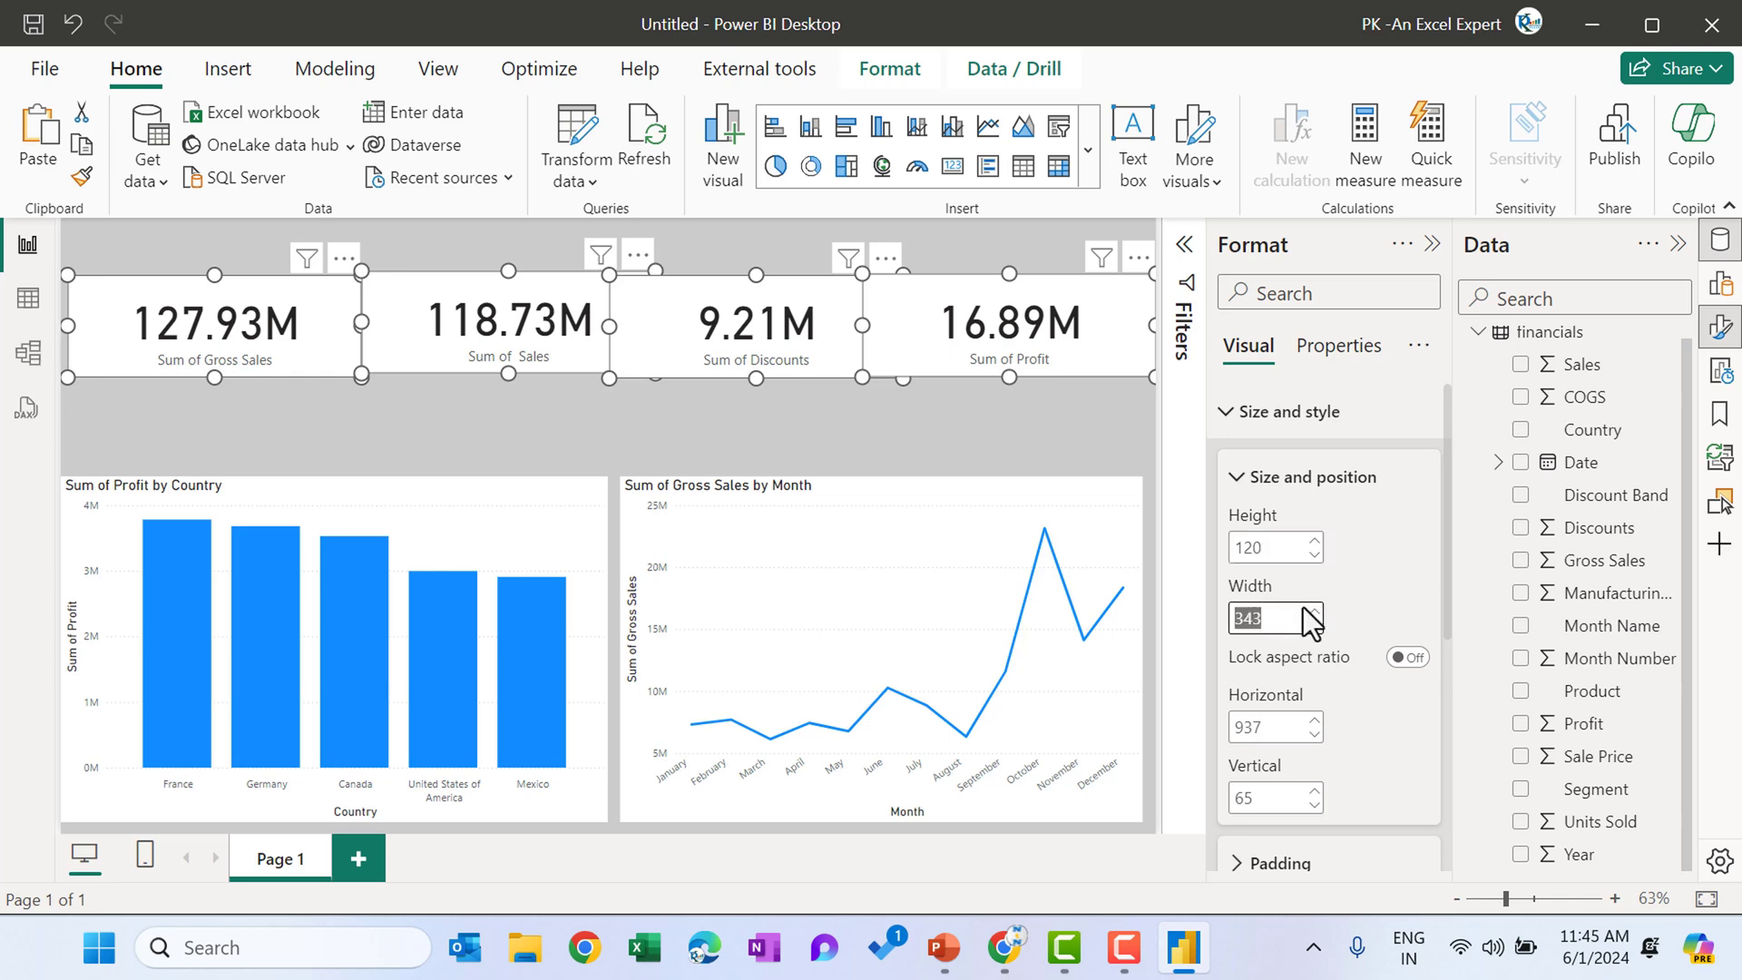
{"action": "type", "text": "290"}
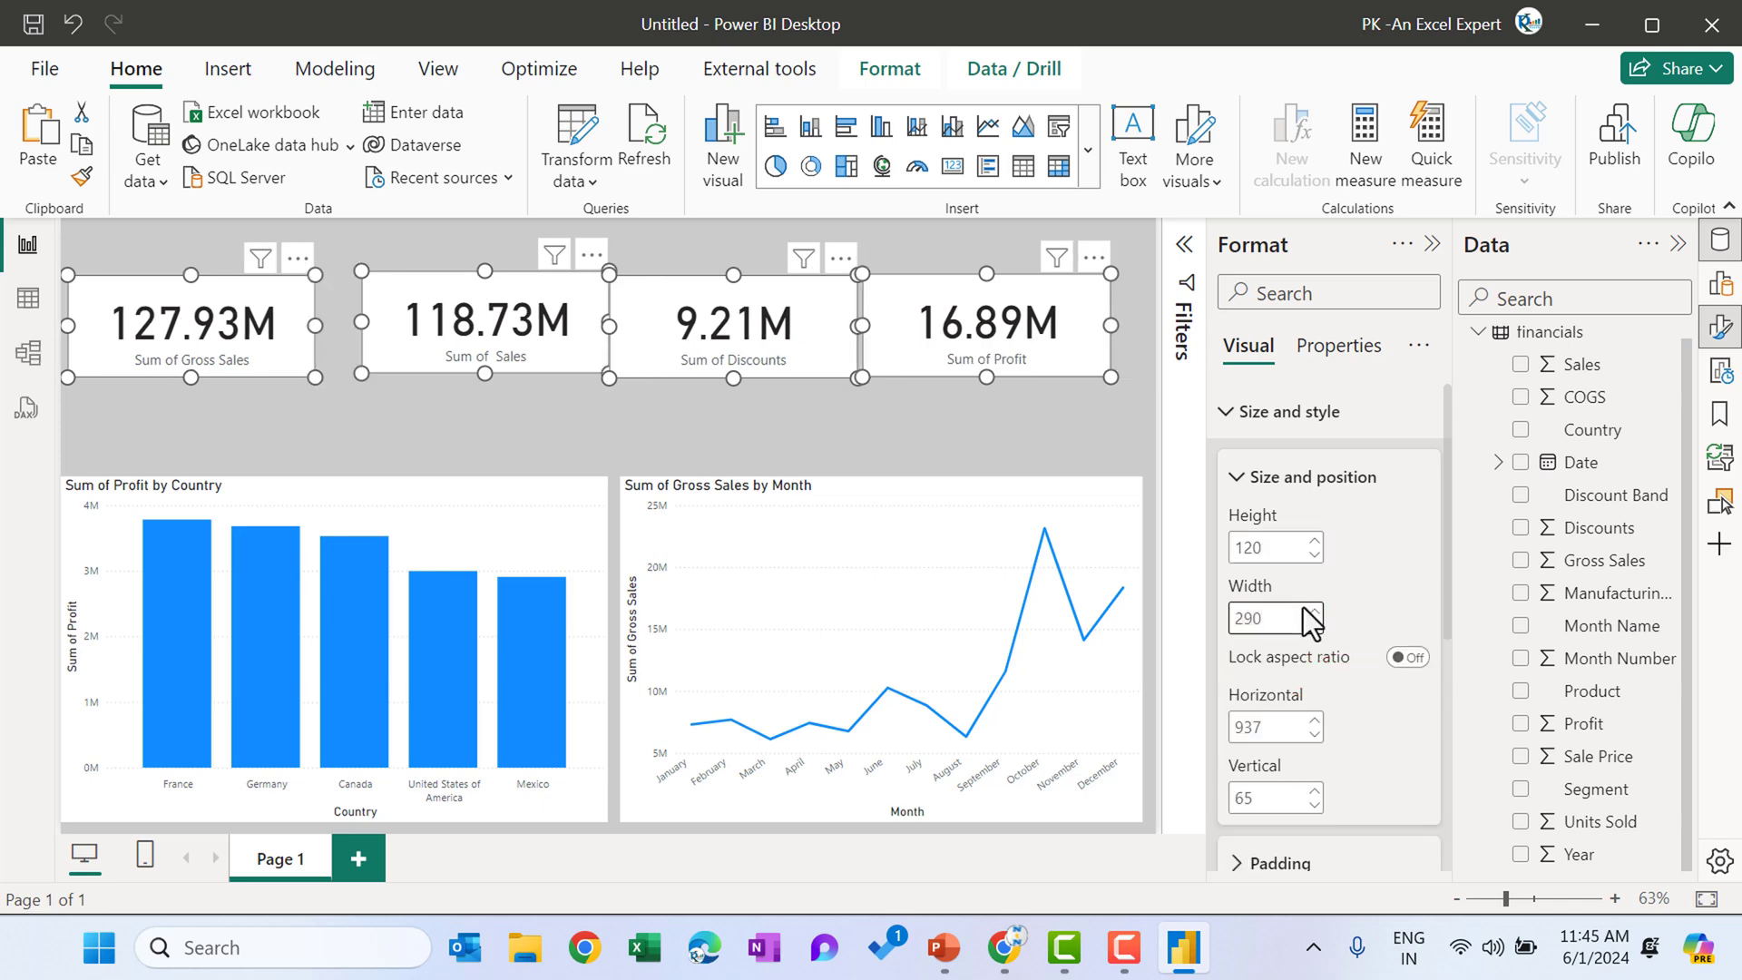
Shift the Profit card right, then top-align, evenly distribute and nudge down all four cards
{"action": "left_click", "coordinate": [1051, 331]}
{"action": "left_click_drag", "start_coordinate": [1030, 345], "coordinate": [1068, 334]}
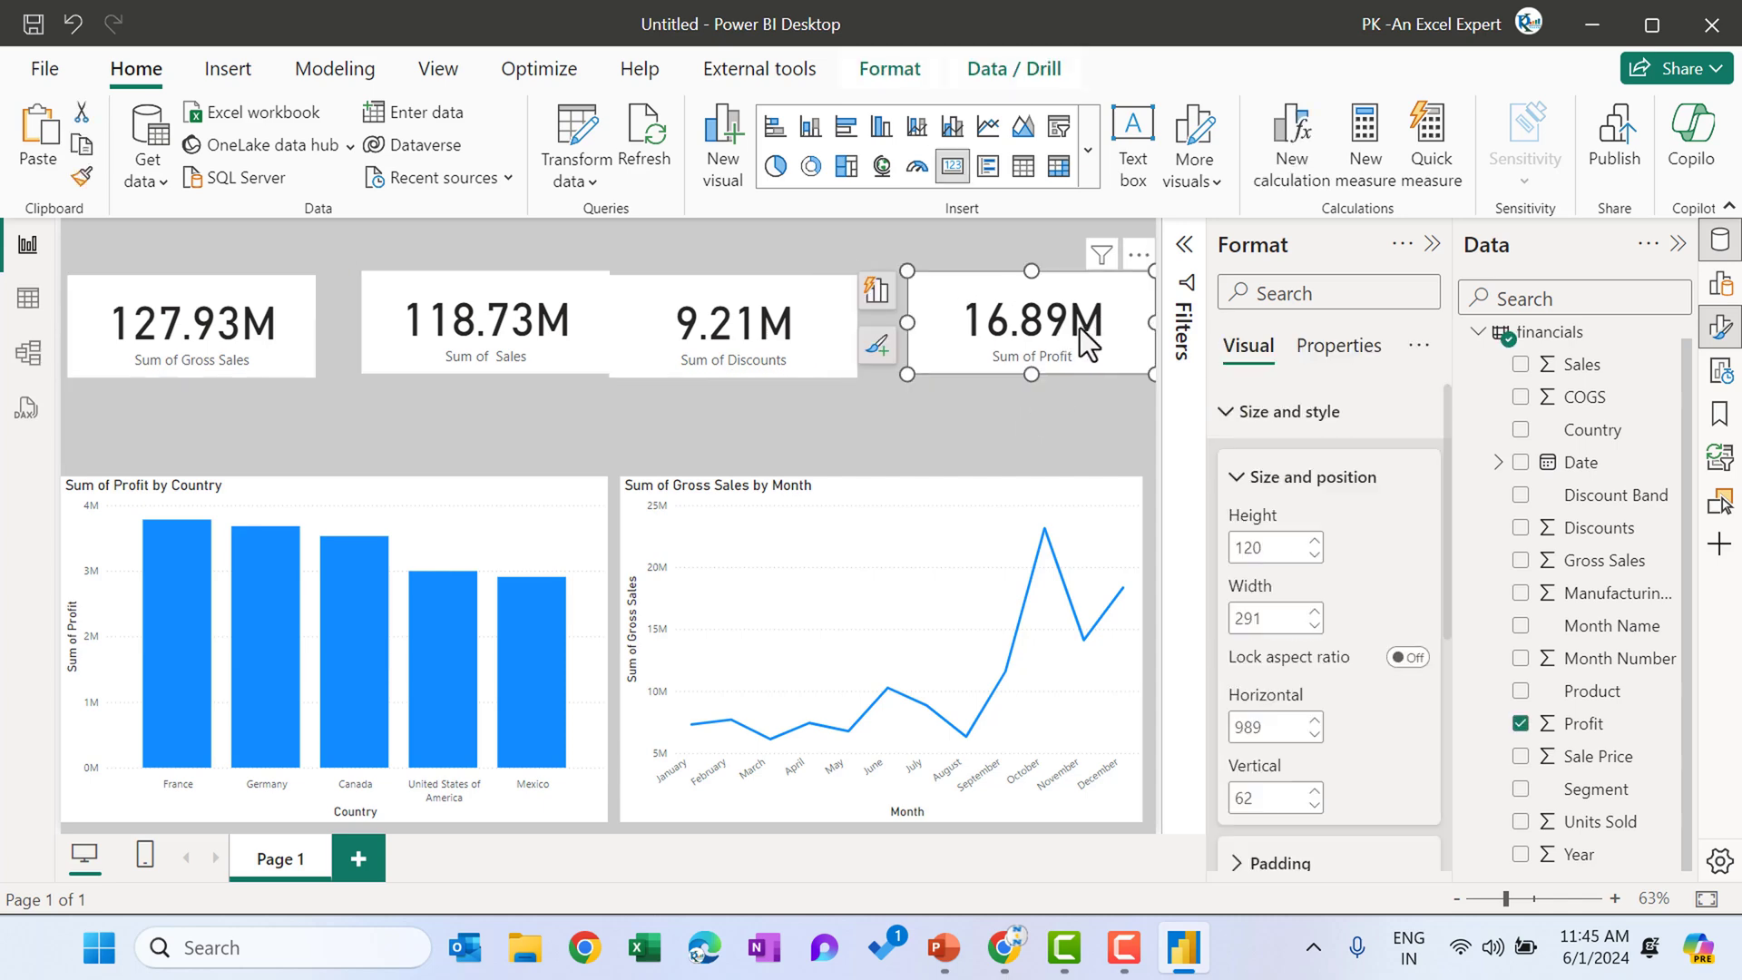
{"action": "left_click", "coordinate": [207, 294], "text": "ctrl"}
{"action": "left_click", "coordinate": [538, 330], "text": "ctrl"}
{"action": "left_click", "coordinate": [712, 335], "text": "ctrl"}
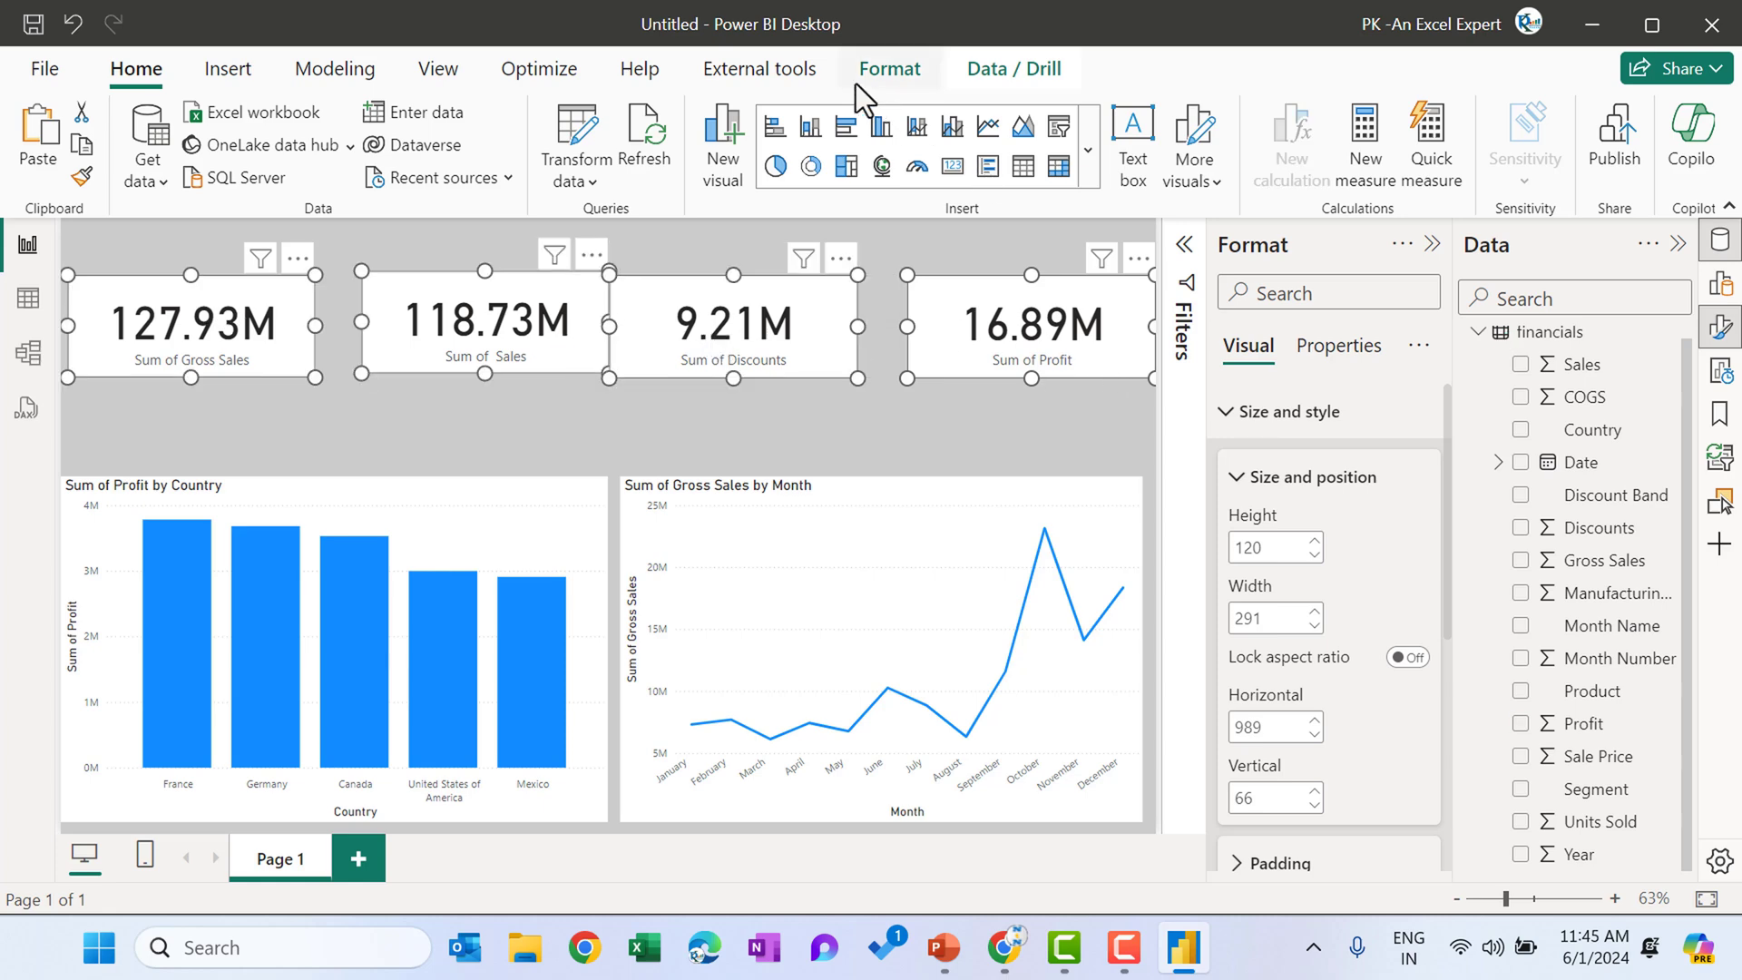
{"action": "left_click", "coordinate": [931, 66]}
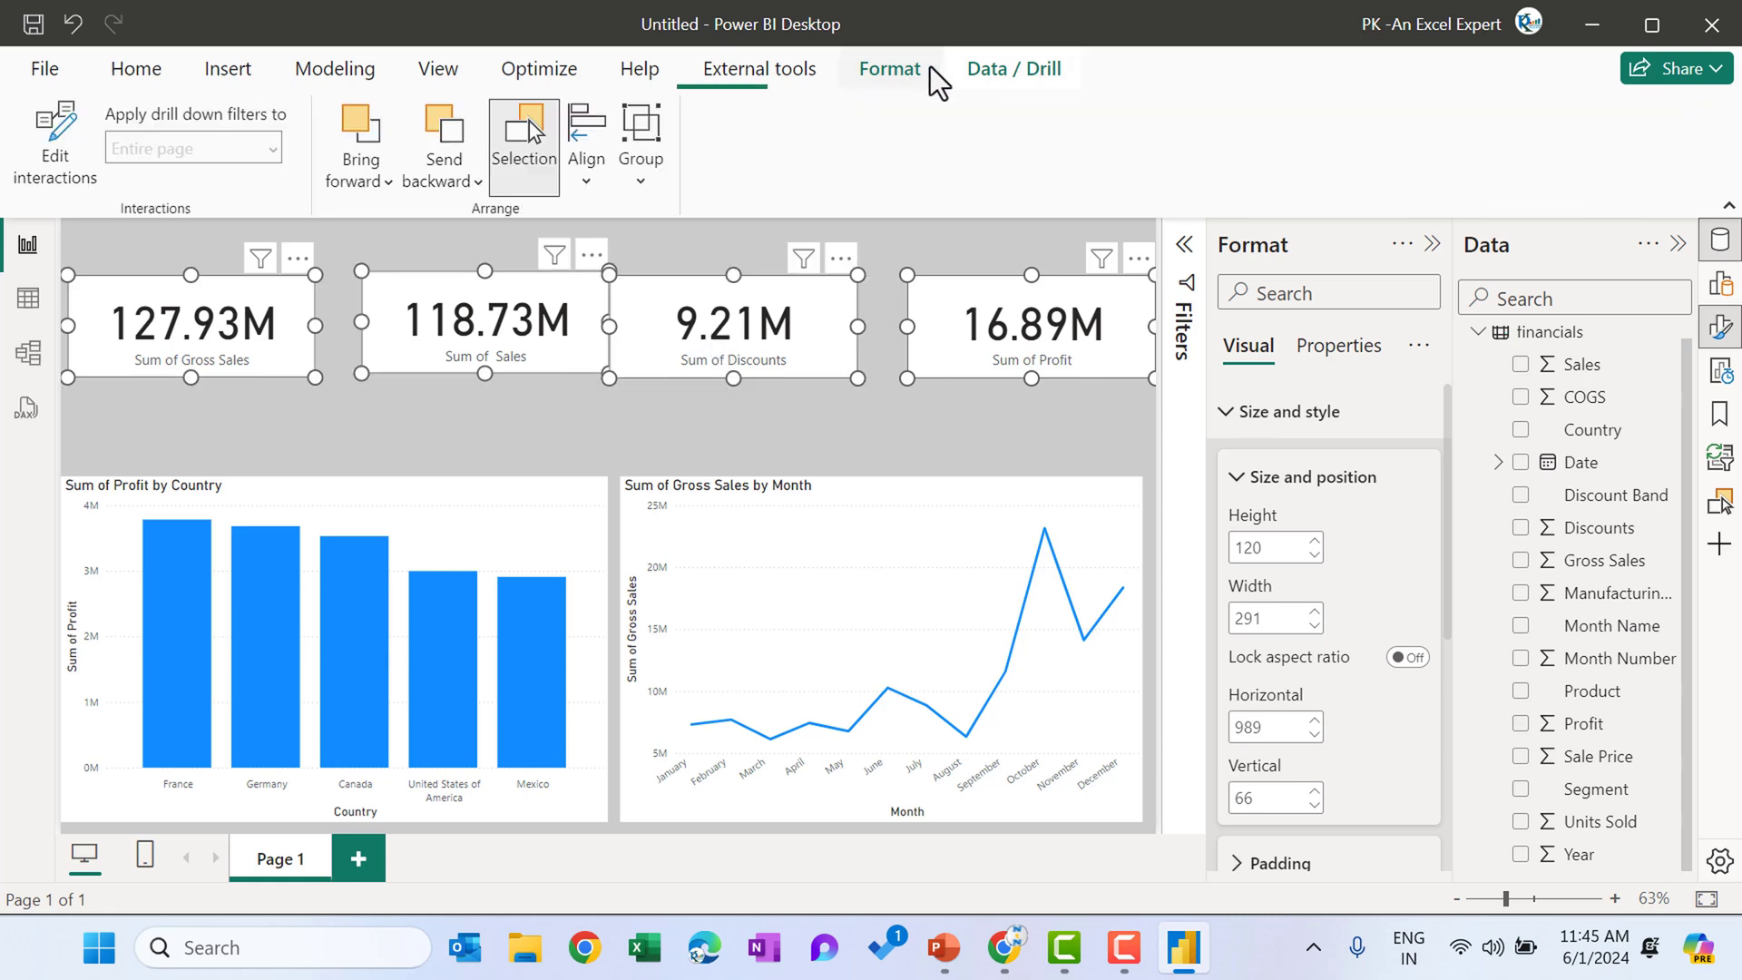
{"action": "left_click", "coordinate": [597, 181]}
{"action": "left_click", "coordinate": [661, 366]}
{"action": "left_click", "coordinate": [592, 183]}
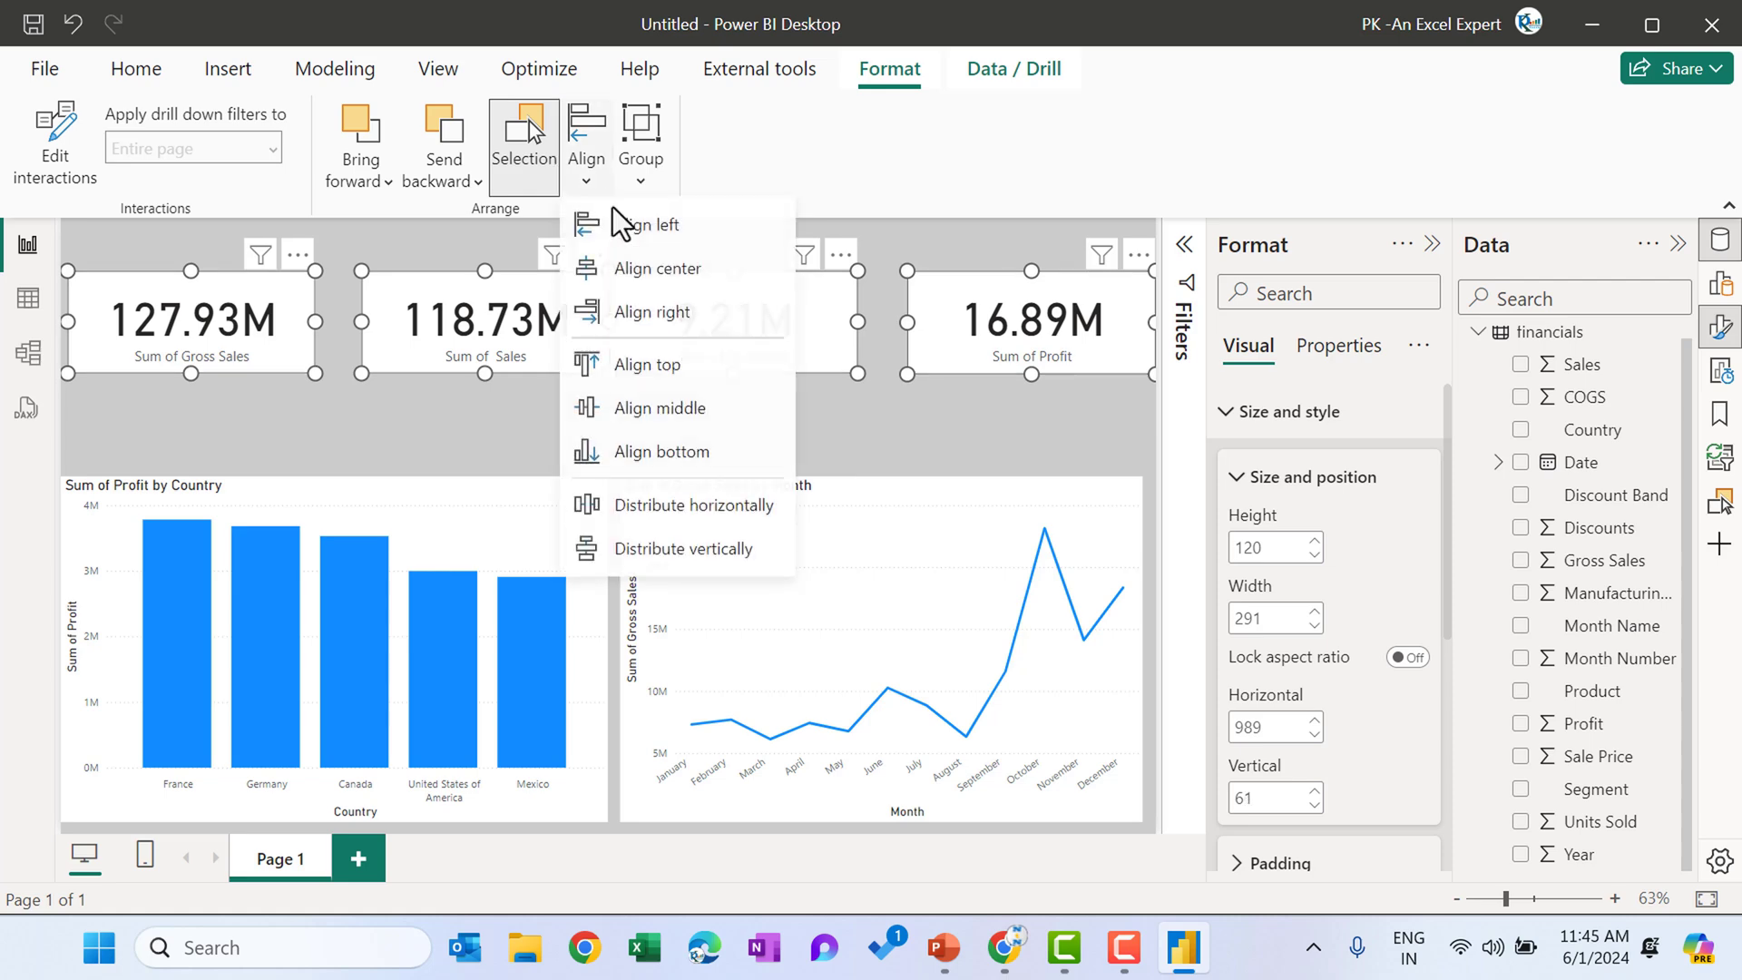
{"action": "left_click", "coordinate": [678, 508]}
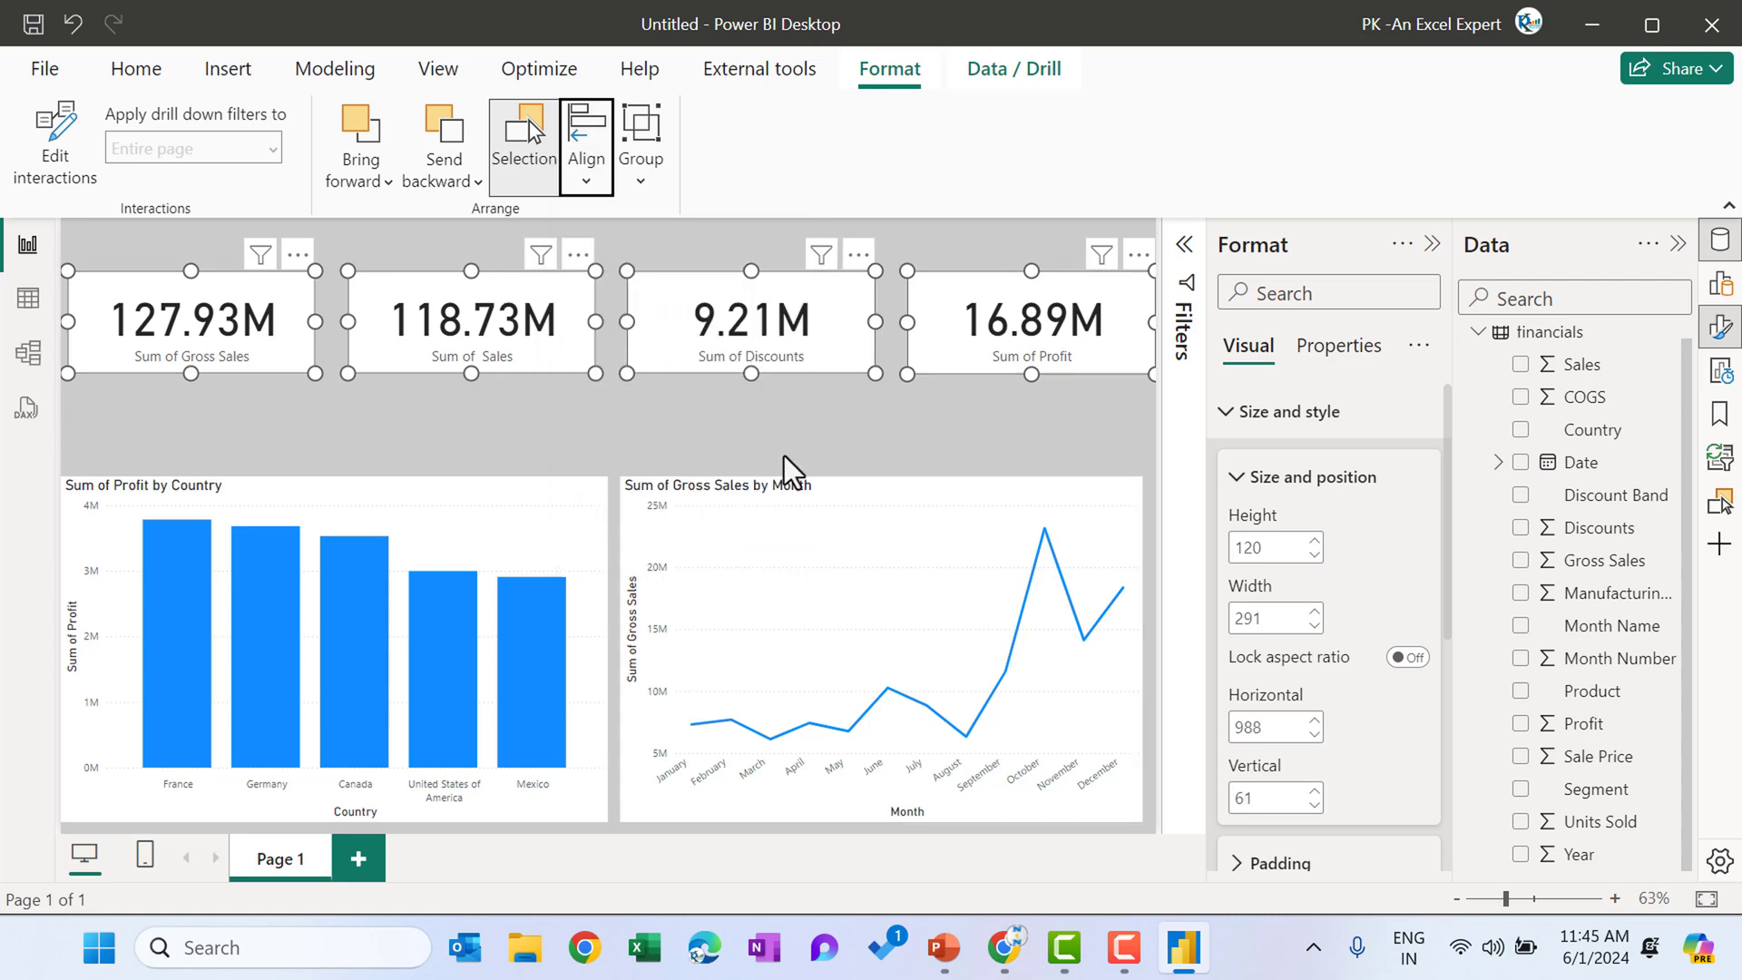
{"action": "key", "text": "Down"}
{"action": "key", "text": "Down"}
{"action": "key", "text": "Down"}
{"action": "key", "text": "Down"}
{"action": "key", "text": "Down"}
{"action": "key", "text": "Down"}
{"action": "key", "text": "Down"}
{"action": "key", "text": "Down"}
{"action": "left_click", "coordinate": [762, 336]}
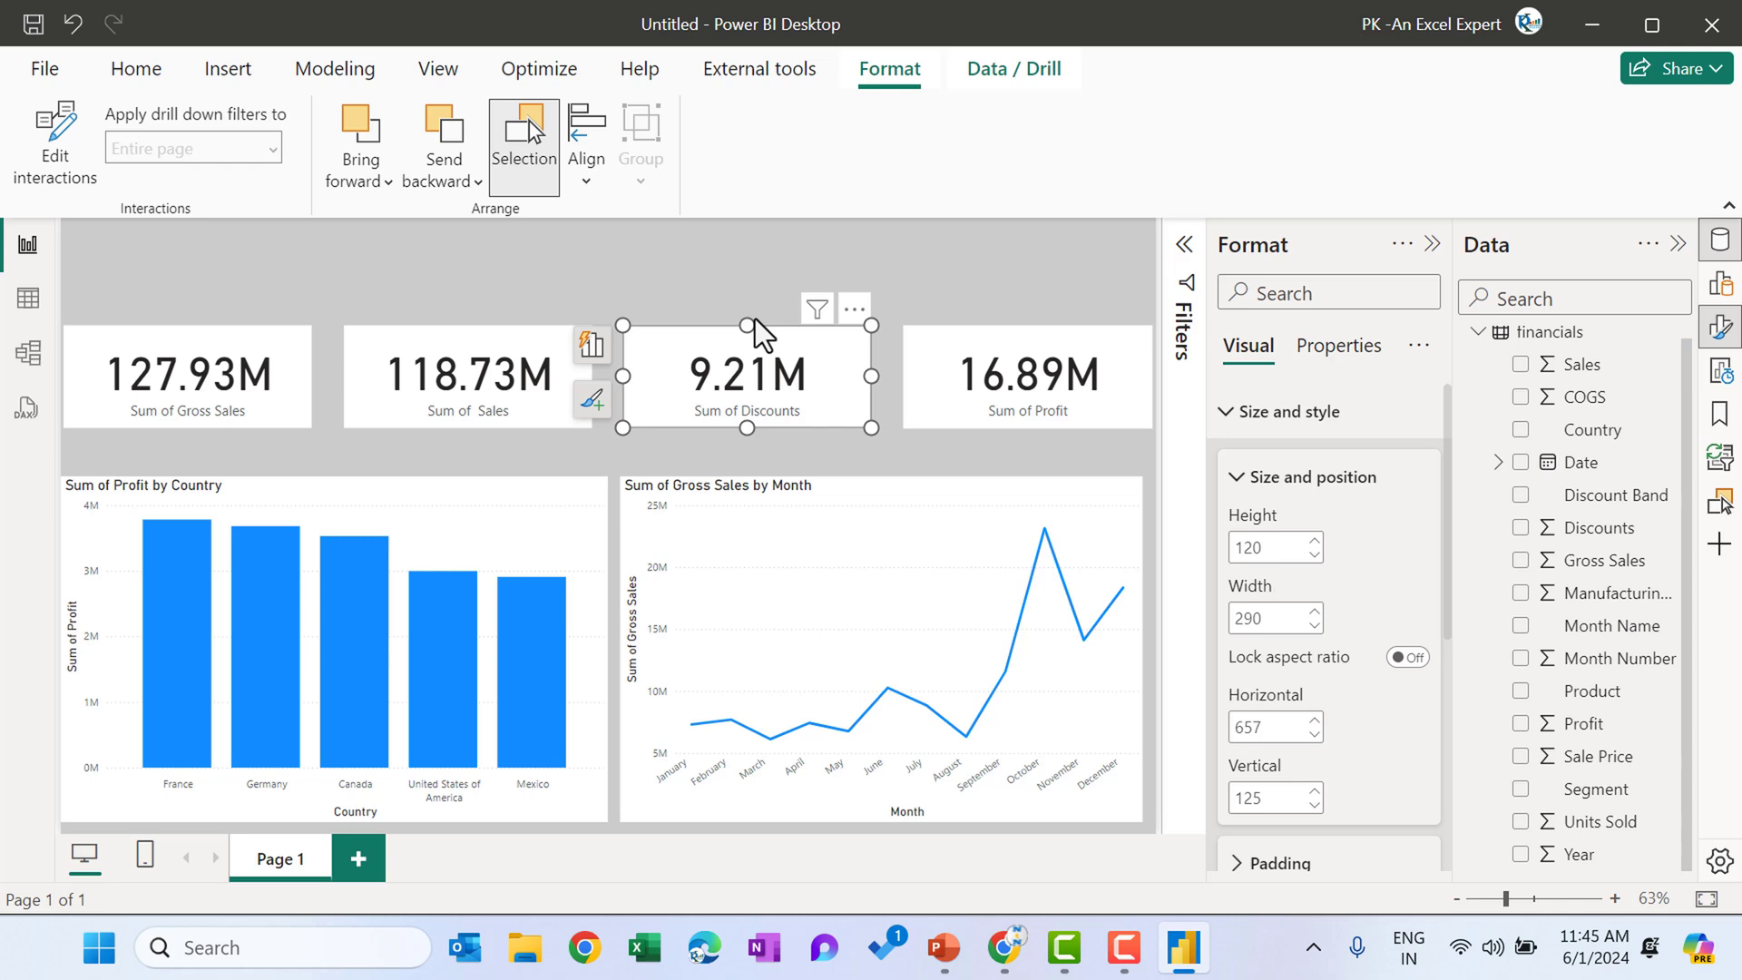
{"action": "left_click", "coordinate": [132, 259]}
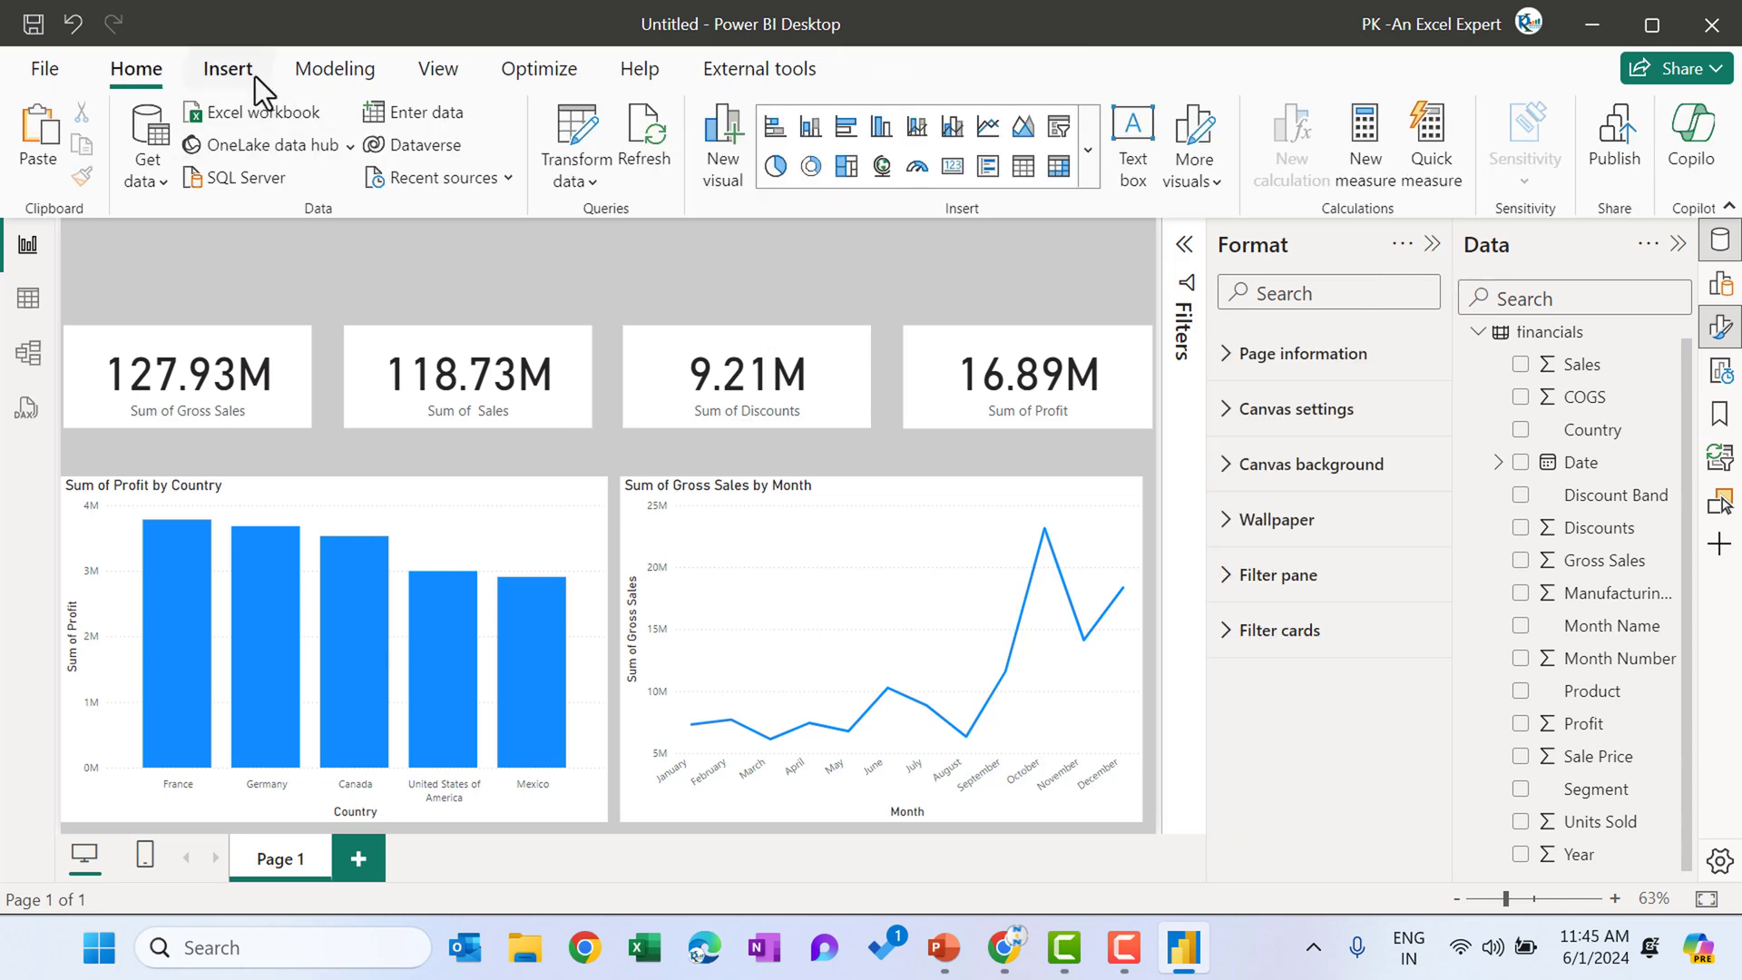
Insert a rectangle shape and stretch it into a banner across the top of the page
{"action": "left_click", "coordinate": [228, 71]}
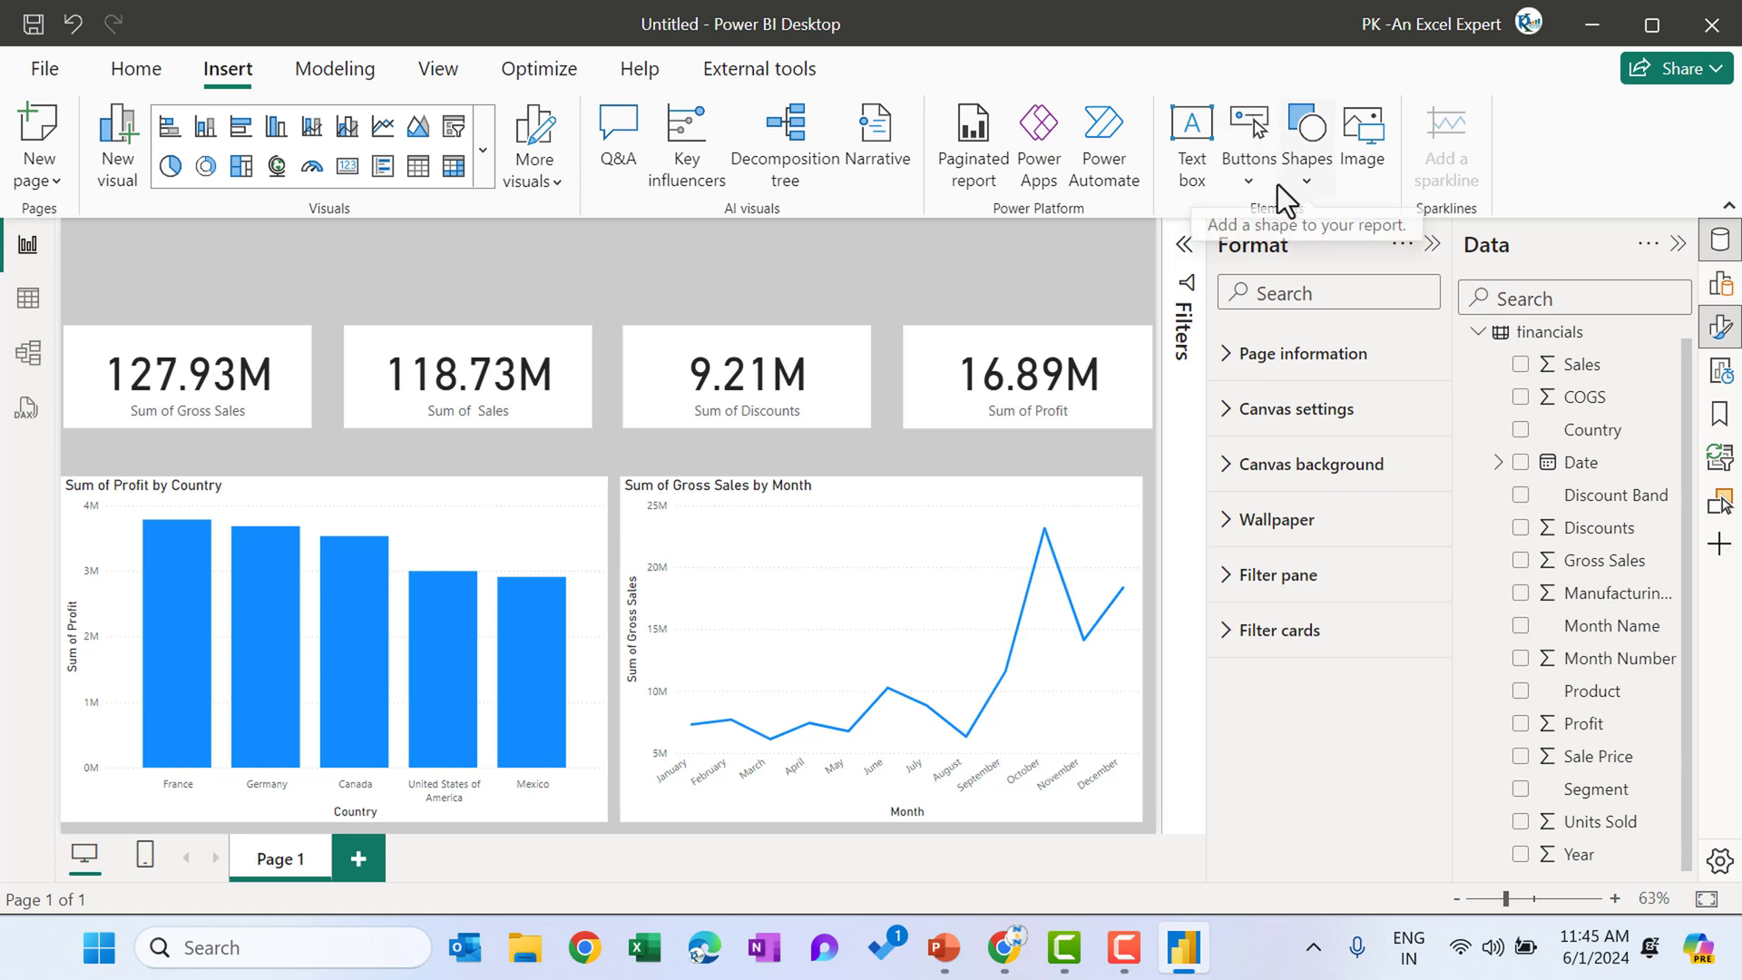
{"action": "left_click", "coordinate": [1308, 182]}
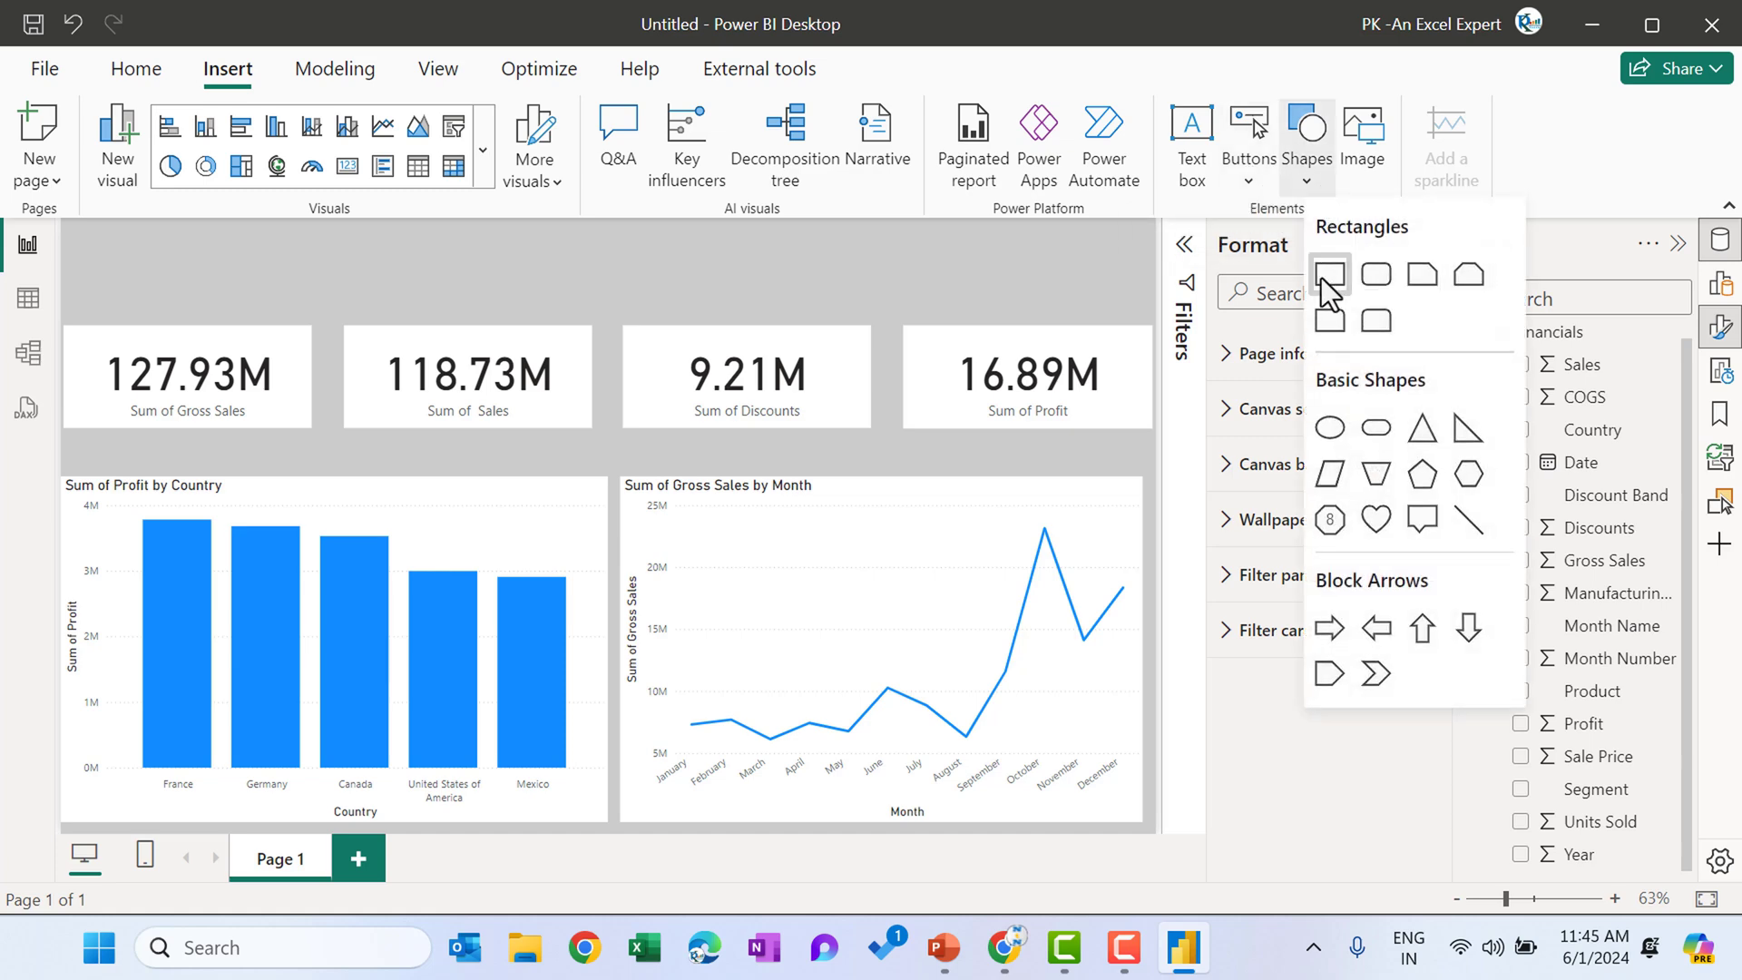
{"action": "left_click", "coordinate": [1323, 278]}
{"action": "left_click_drag", "start_coordinate": [281, 387], "coordinate": [174, 309]}
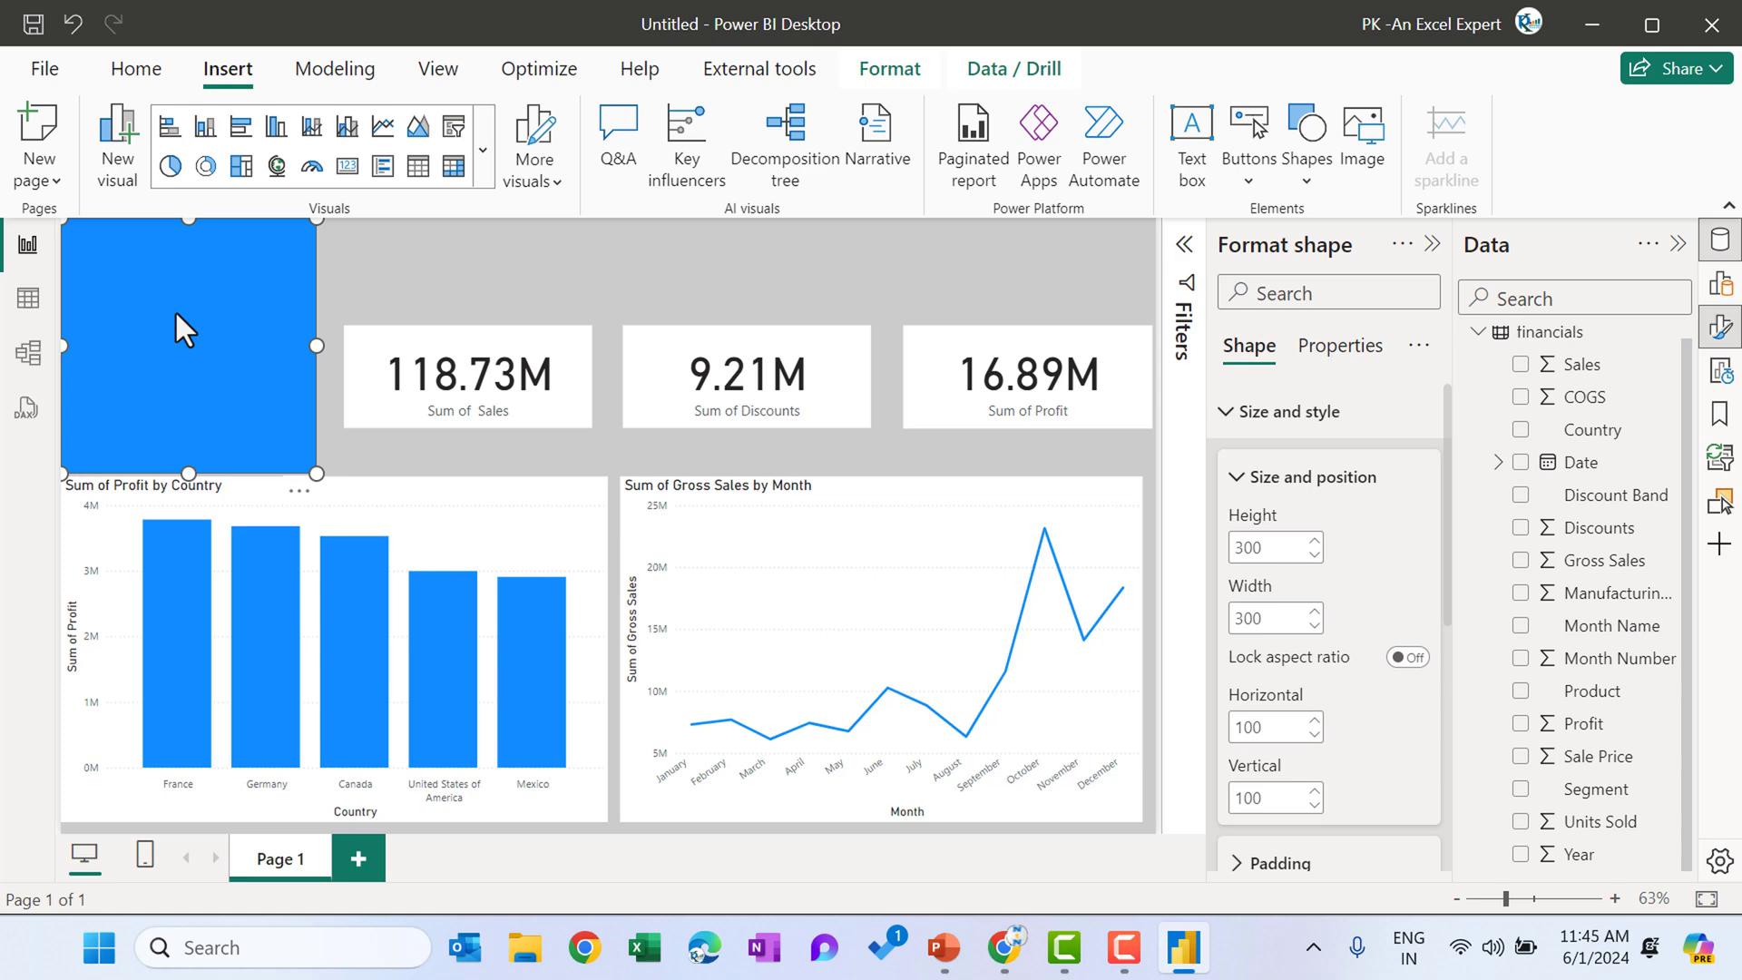
{"action": "left_click_drag", "start_coordinate": [317, 473], "coordinate": [1176, 299]}
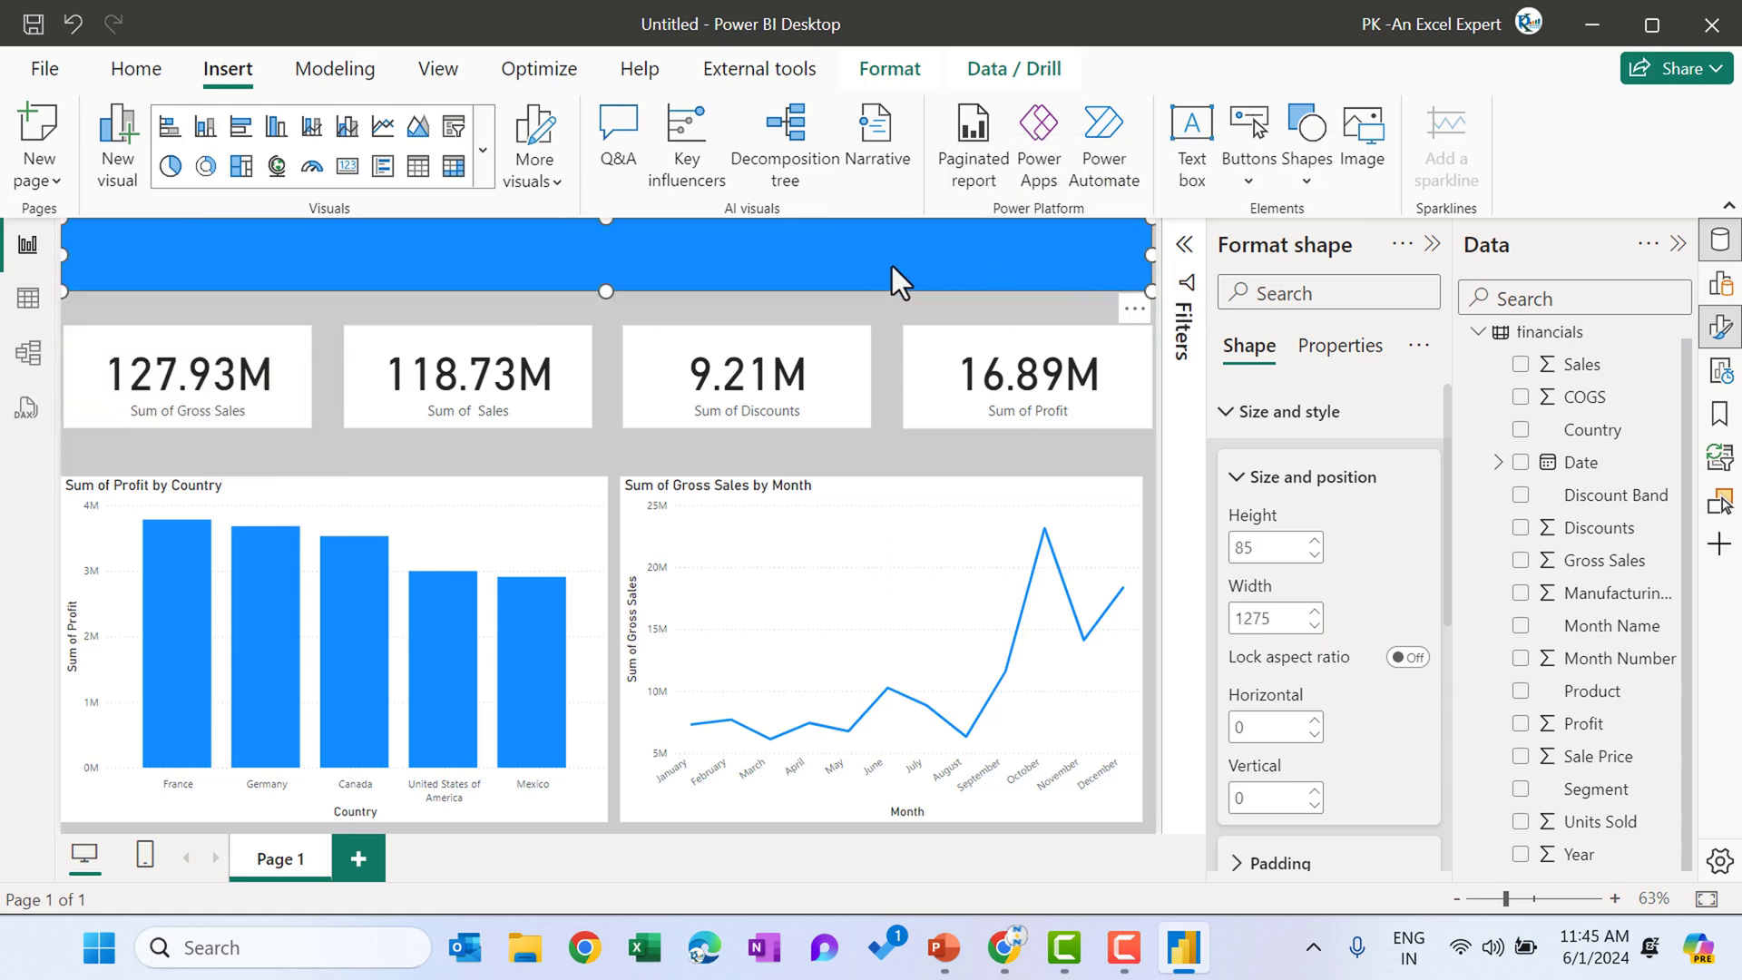
Fill the banner with dark blue #094780 and collapse the Data pane
{"action": "left_click", "coordinate": [1239, 411]}
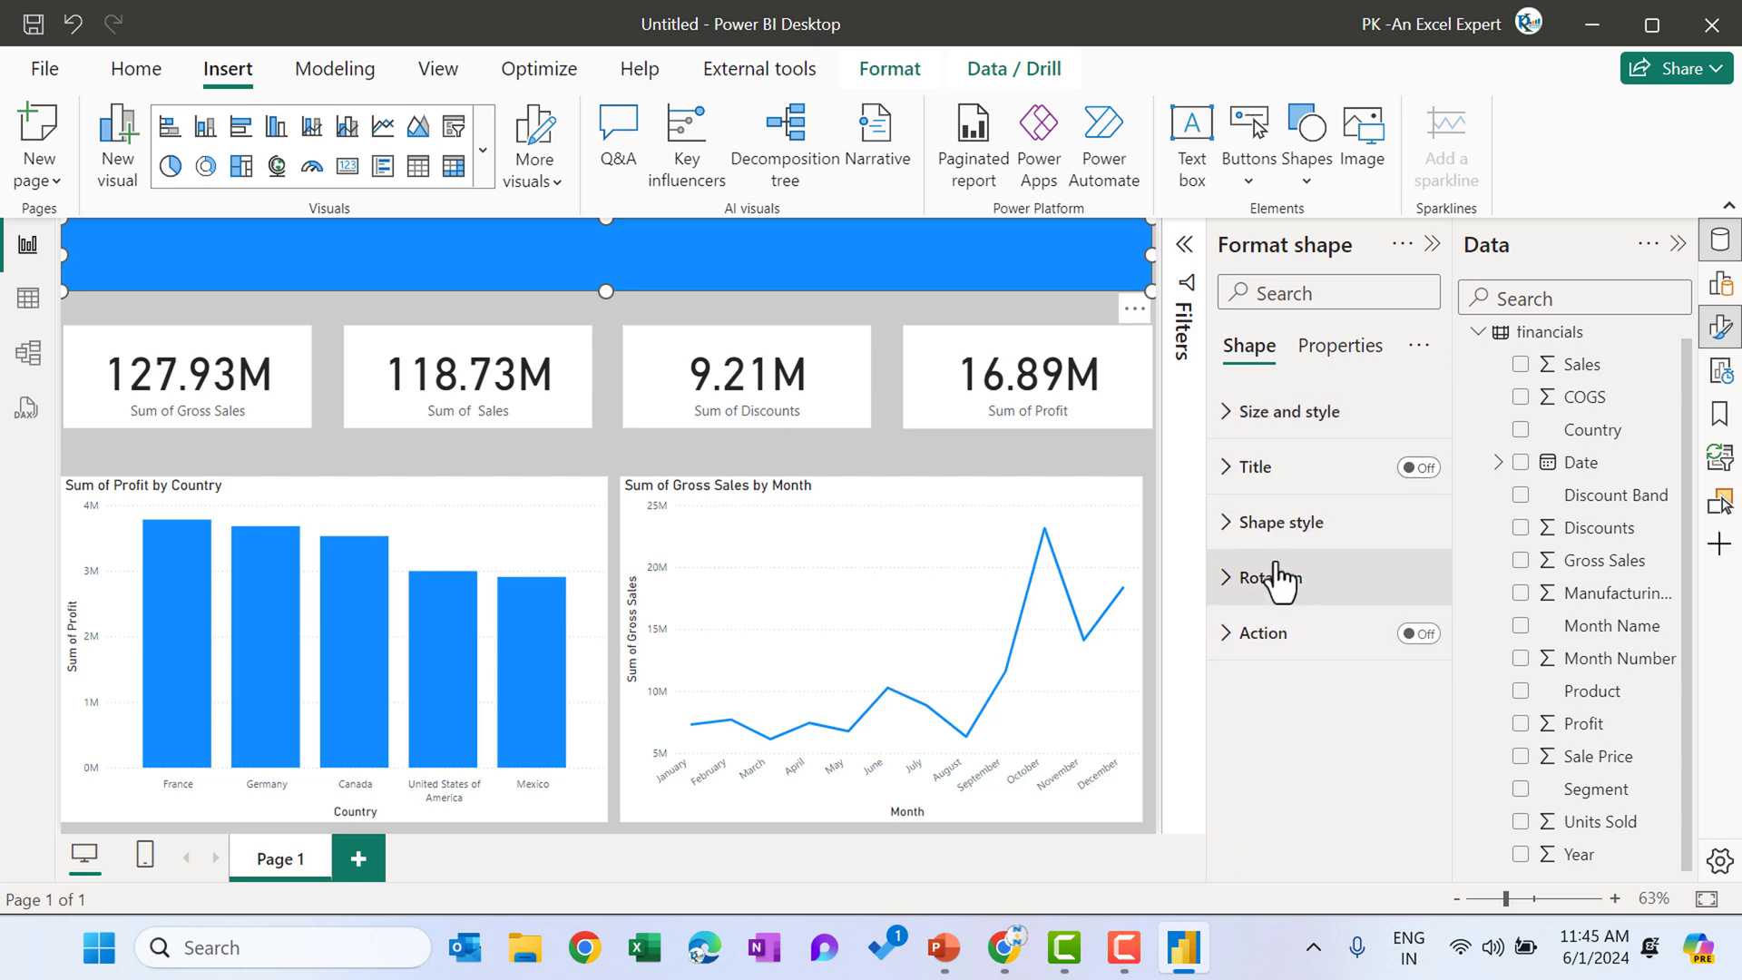
{"action": "left_click", "coordinate": [1283, 523]}
{"action": "scroll", "coordinate": [1397, 619], "scroll_direction": "down", "scroll_amount": 3}
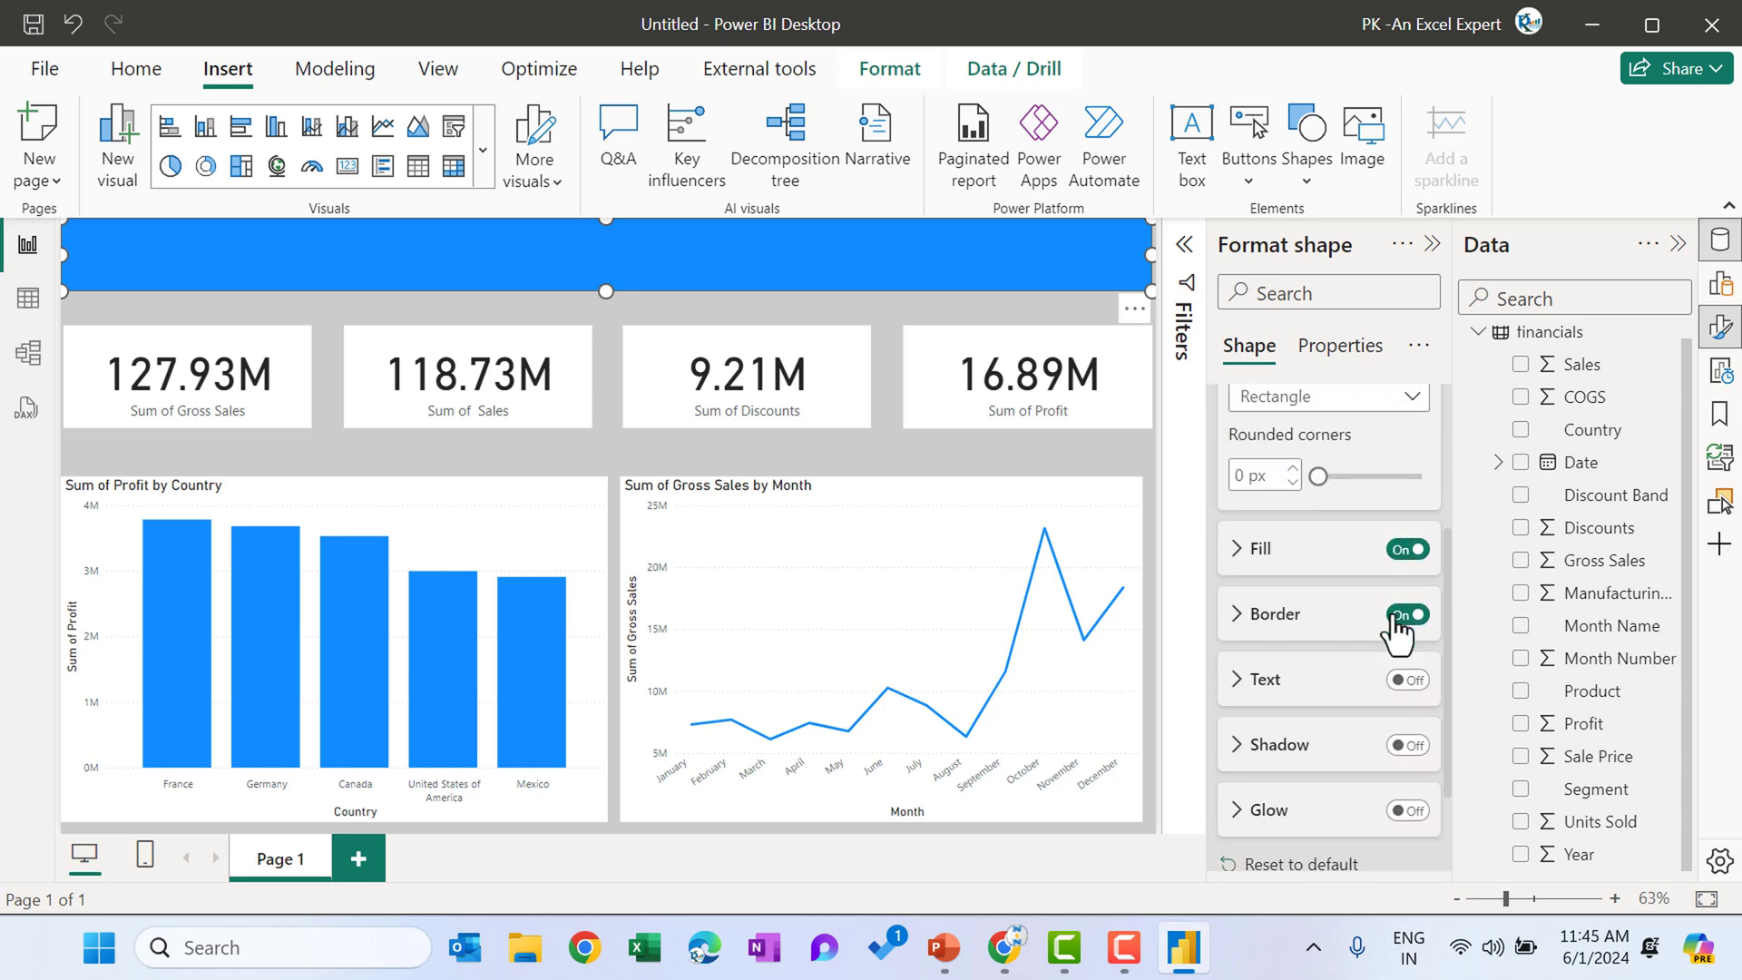
{"action": "left_click", "coordinate": [1253, 547]}
{"action": "left_click", "coordinate": [1283, 621]}
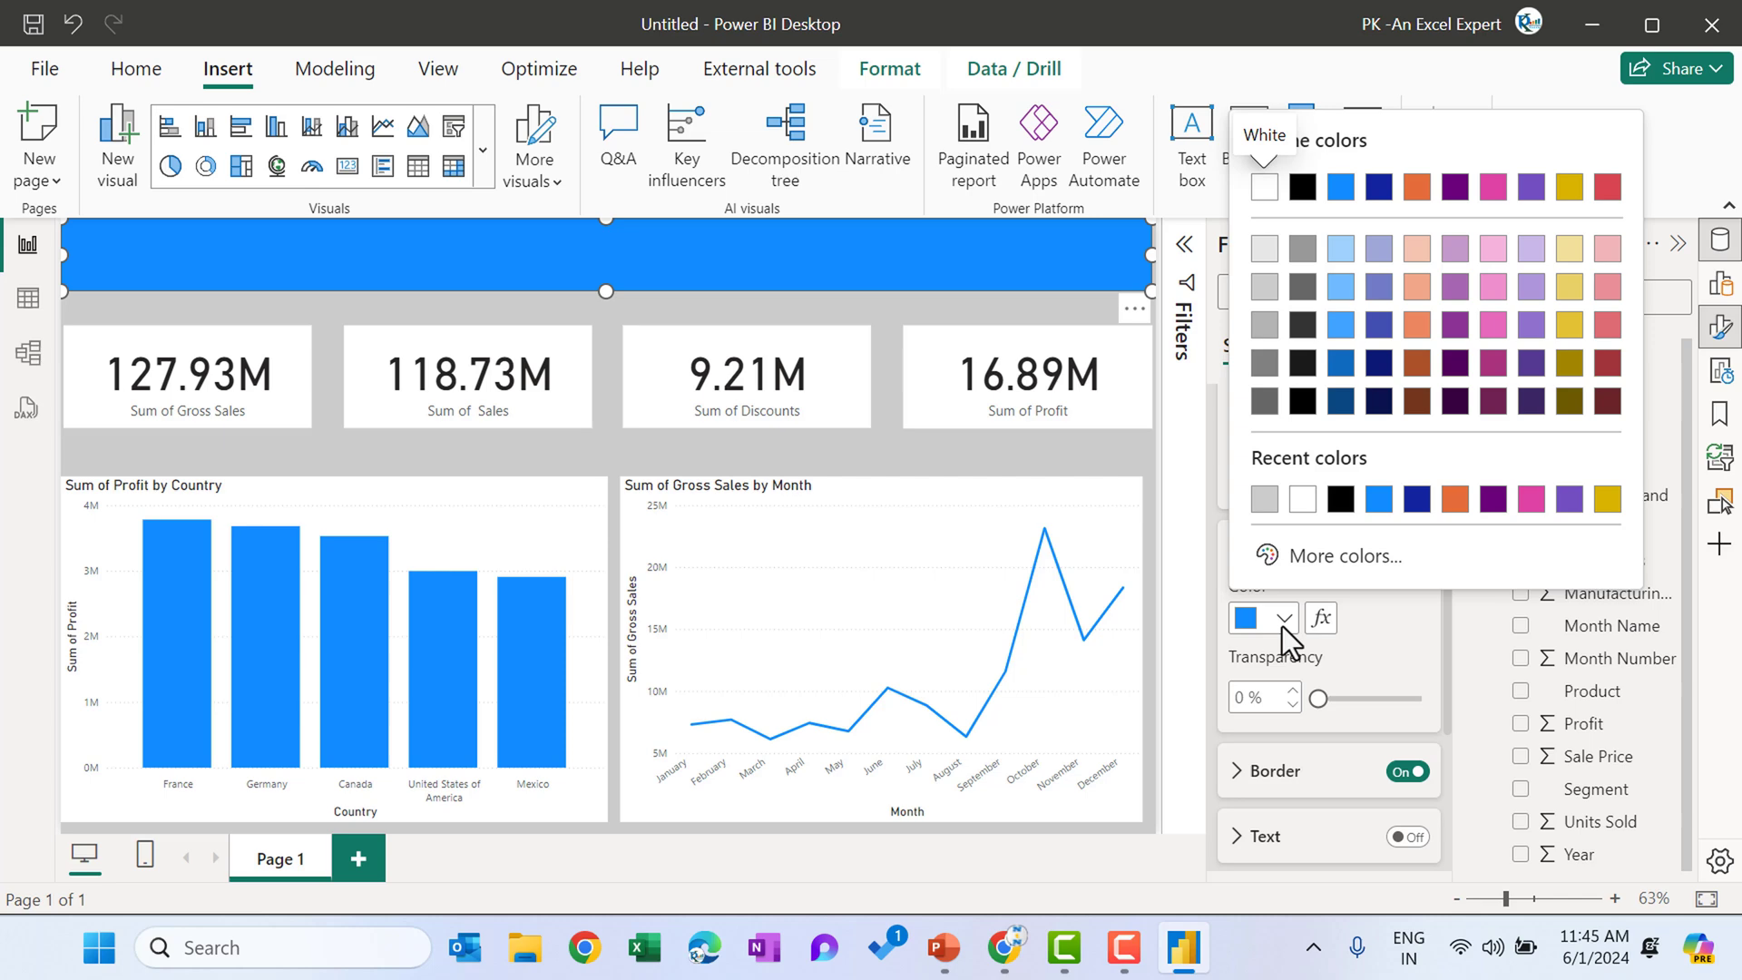
{"action": "left_click", "coordinate": [1342, 401]}
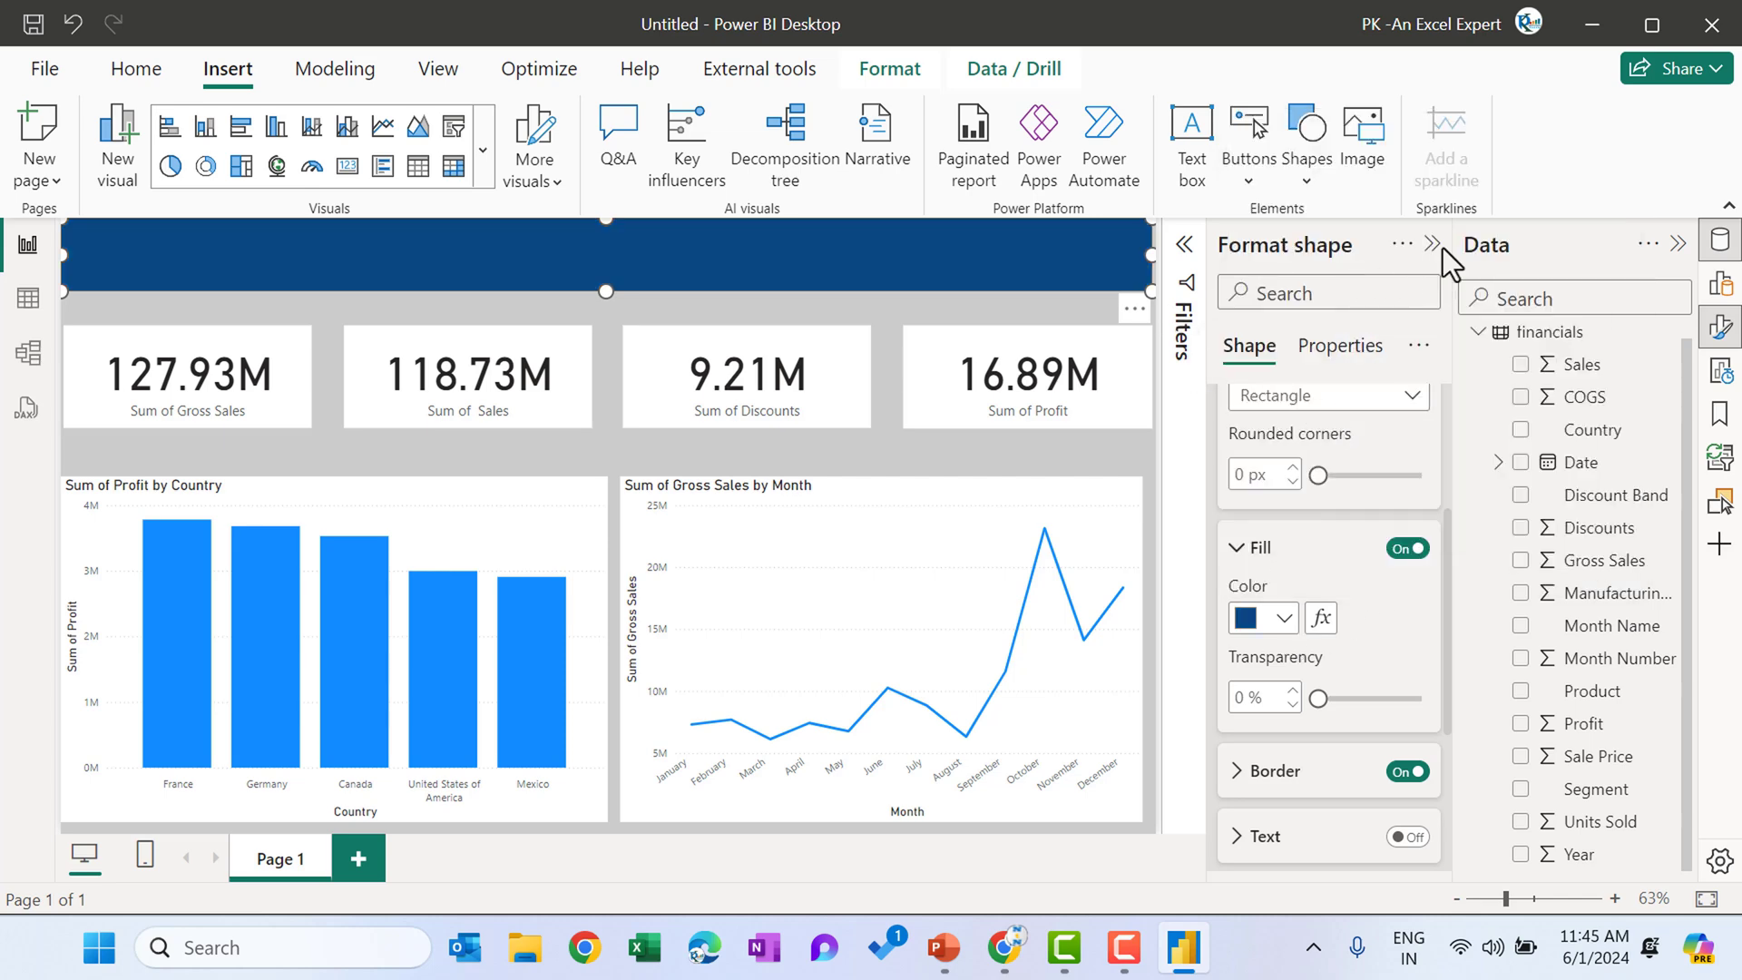
{"action": "left_click", "coordinate": [1661, 245]}
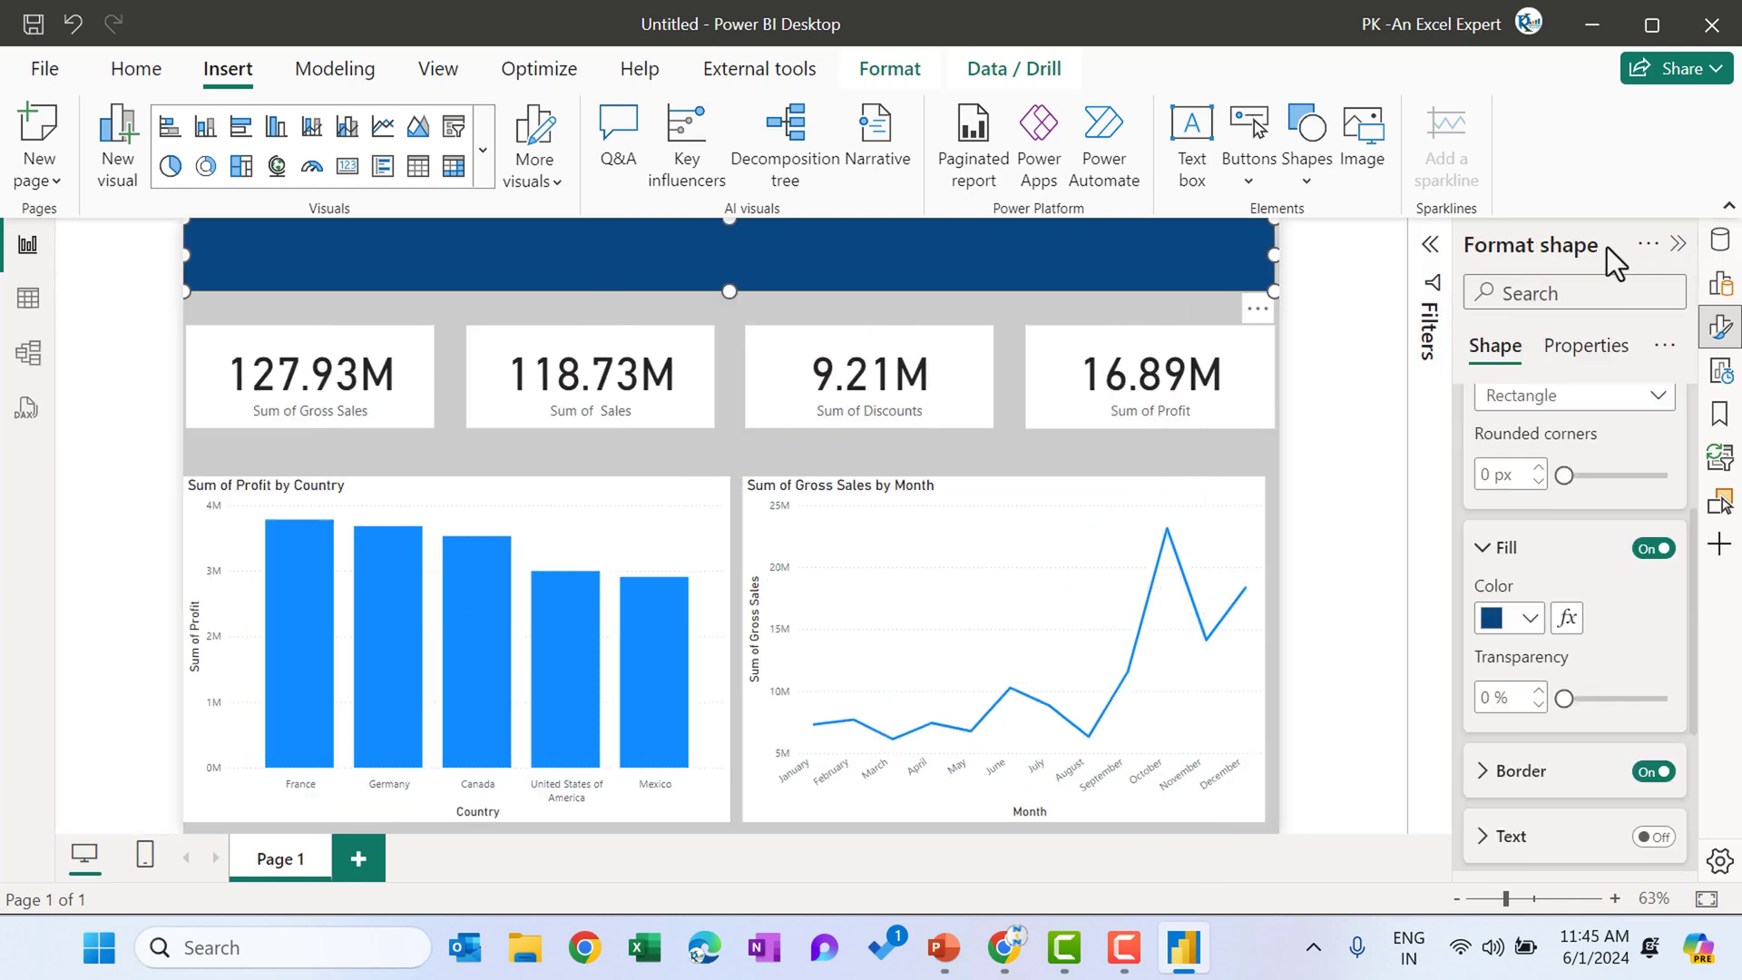
{"action": "left_click", "coordinate": [1370, 335]}
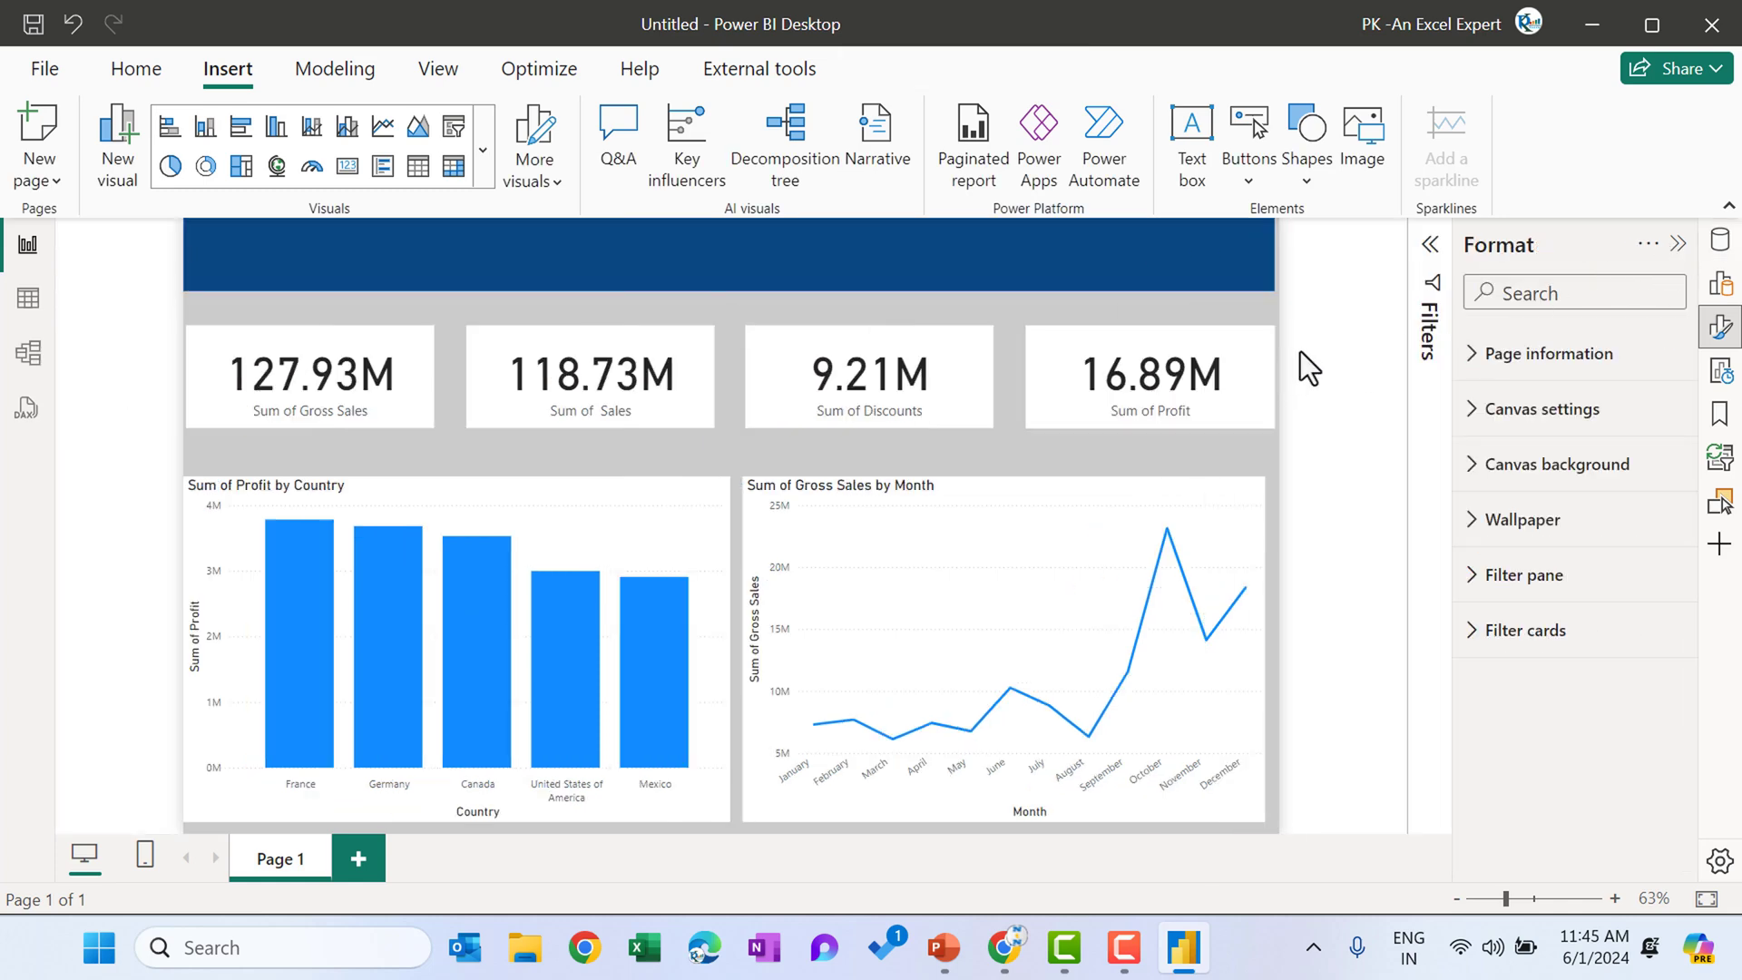
Add a text box titled 'My First Power BI Report', centred at size 28, fitted to one line
{"action": "left_click", "coordinate": [1193, 137]}
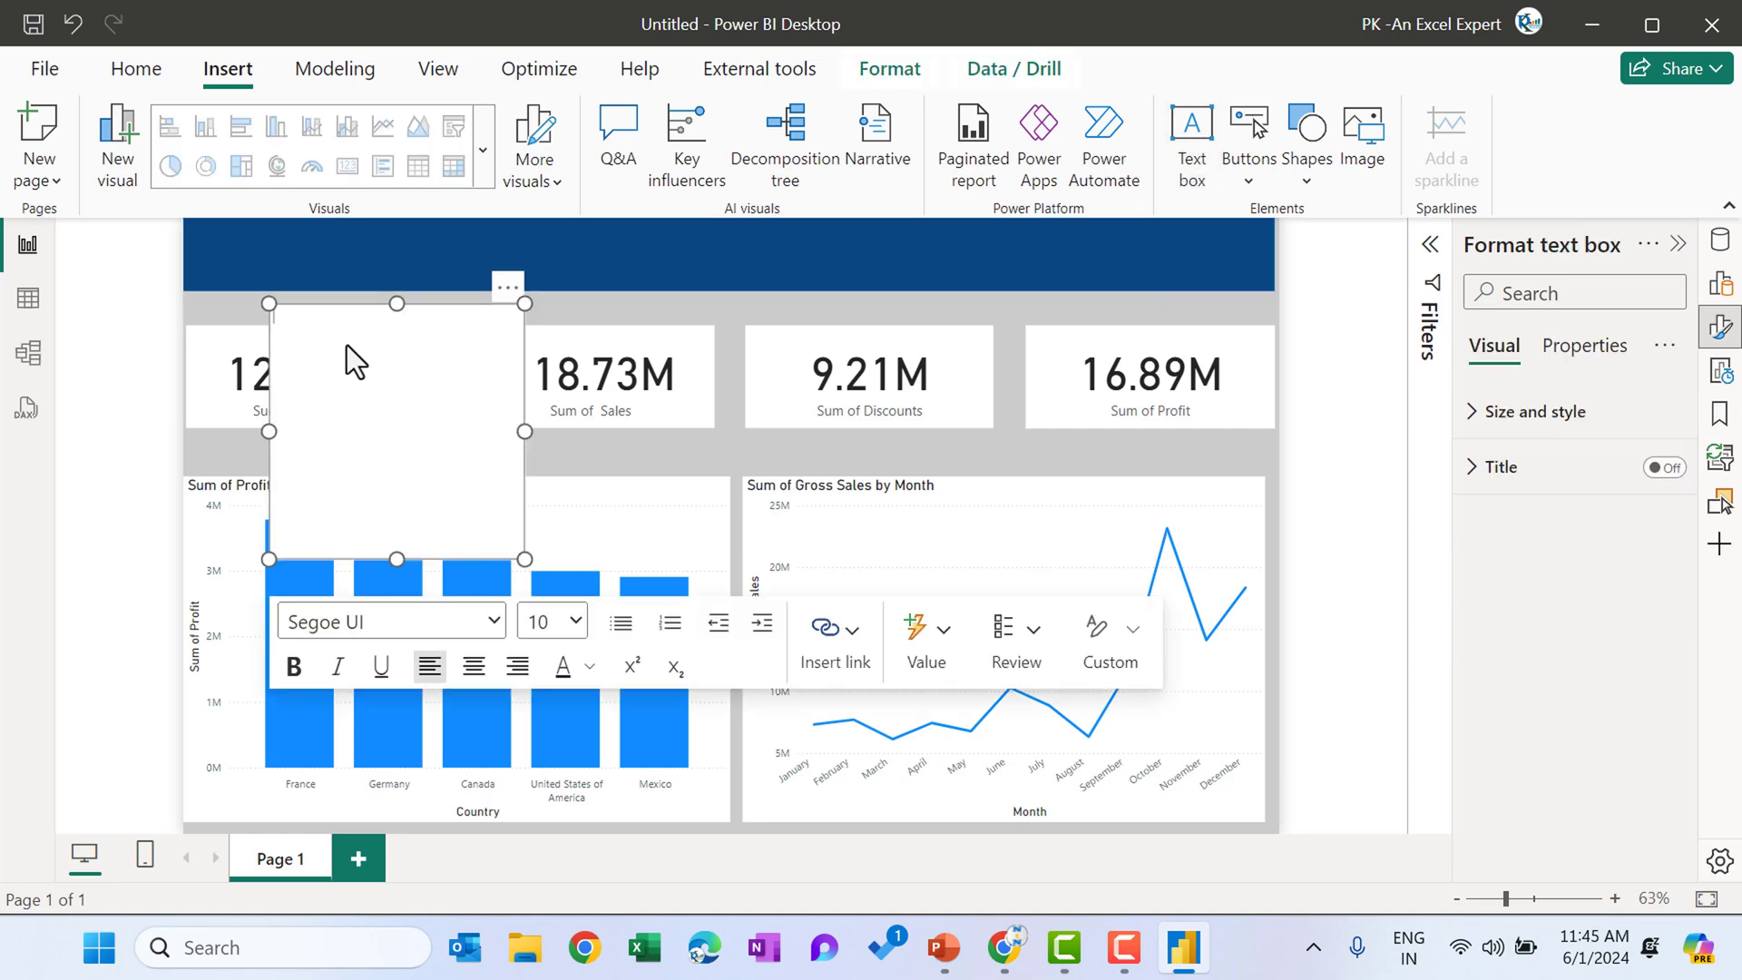
{"action": "type", "text": "My First Power BI Report"}
{"action": "key", "text": "ctrl+a"}
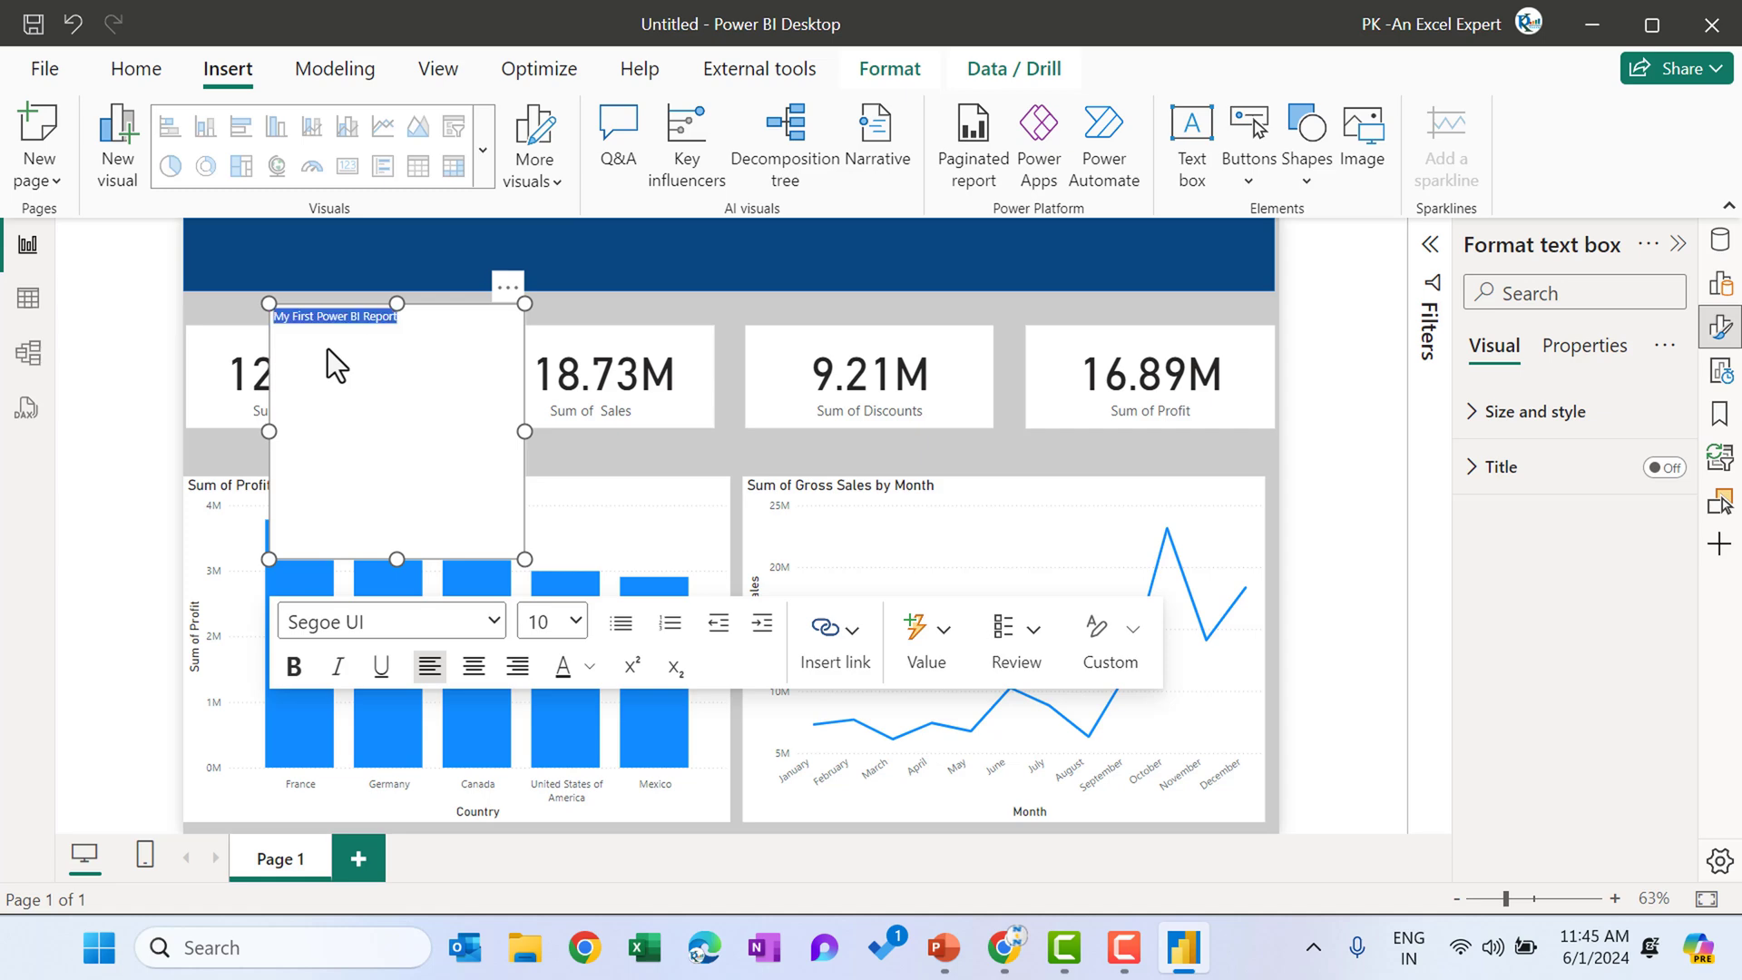
{"action": "left_click", "coordinate": [473, 666]}
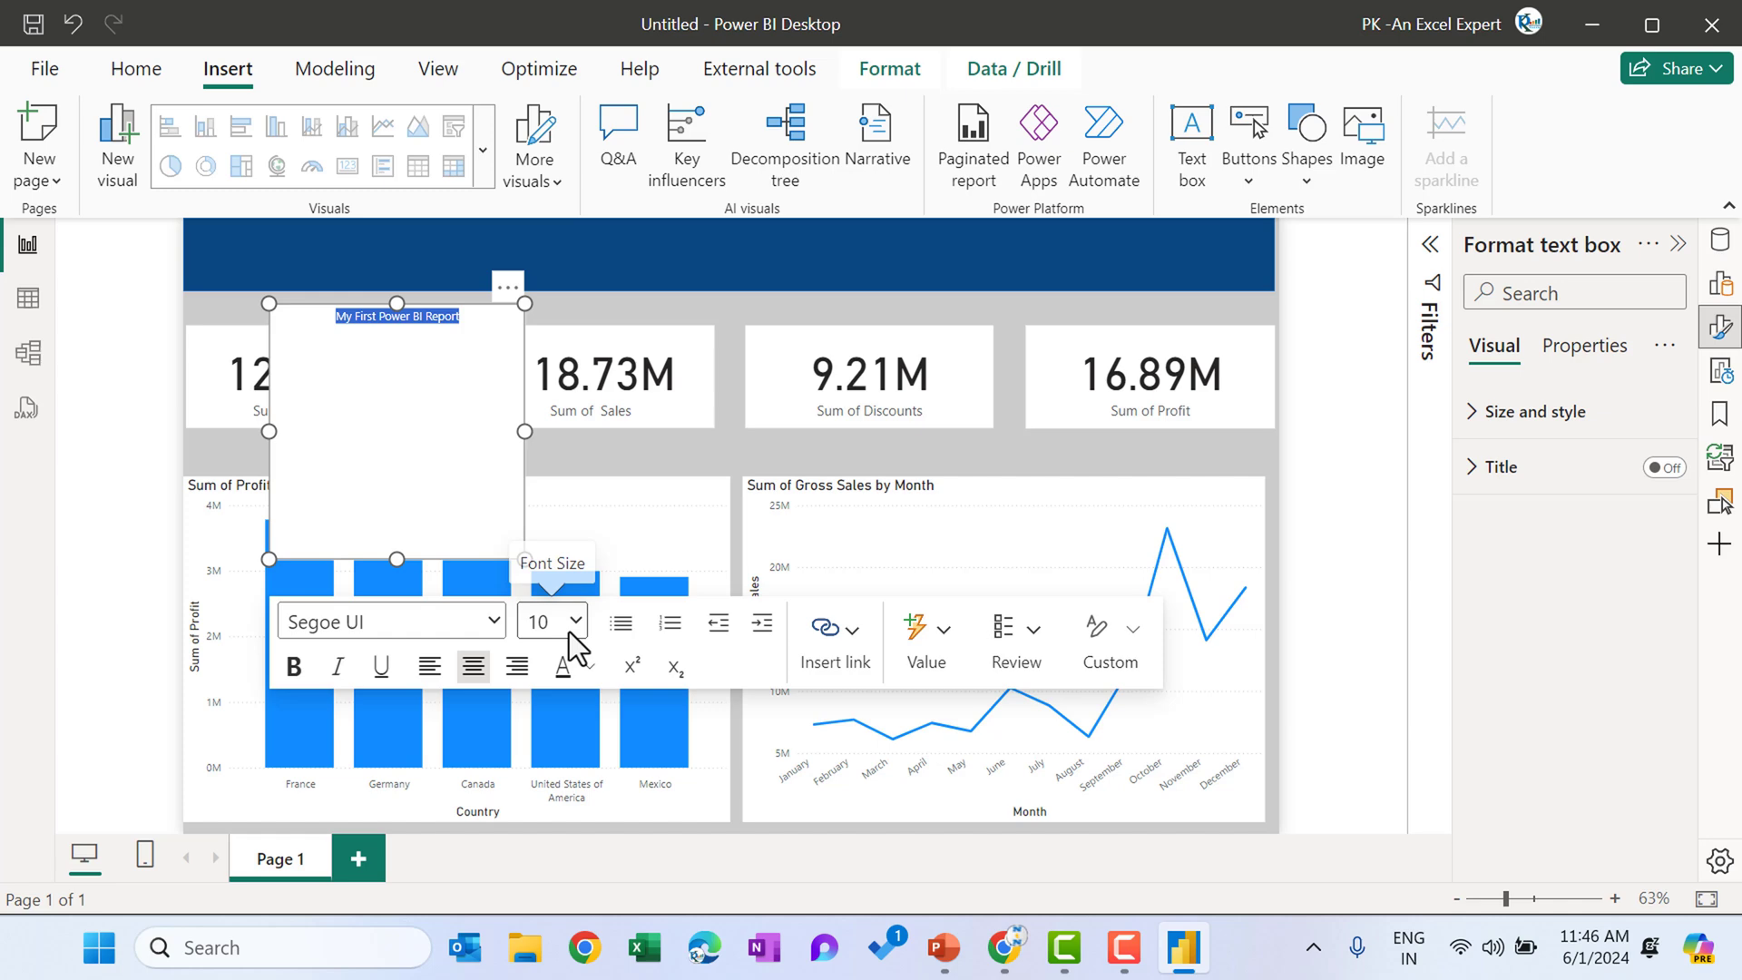
{"action": "left_click", "coordinate": [573, 622]}
{"action": "left_click", "coordinate": [557, 345]}
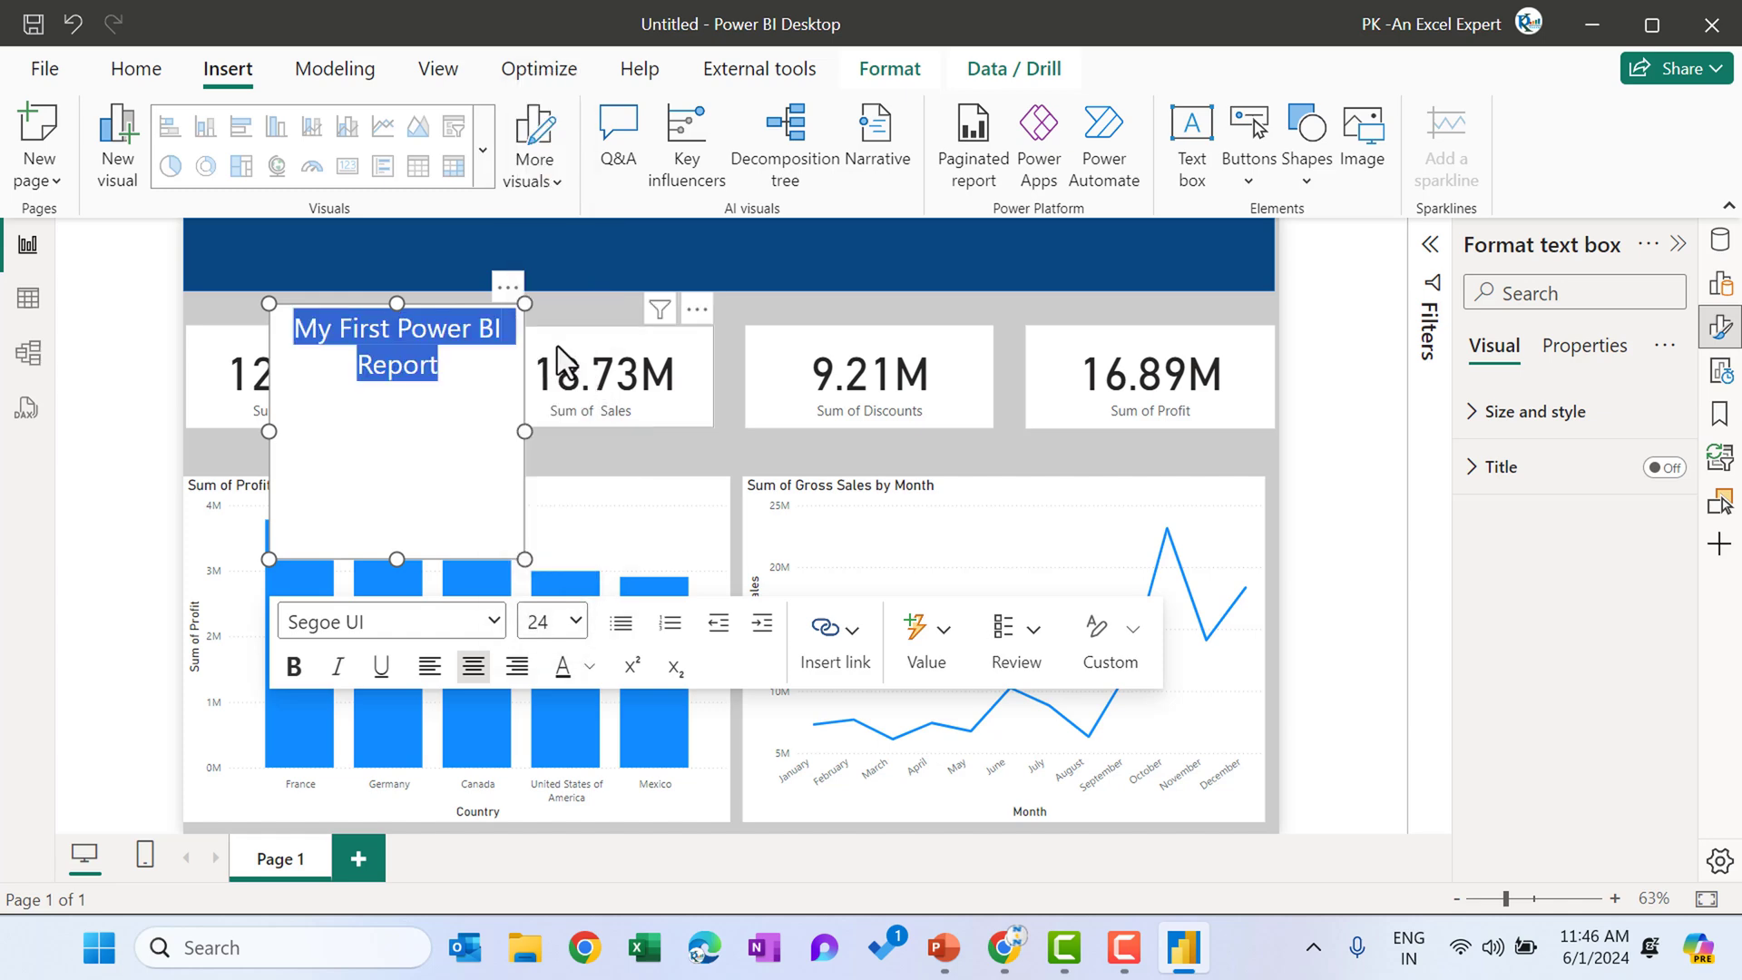
{"action": "left_click_drag", "start_coordinate": [524, 431], "coordinate": [758, 431]}
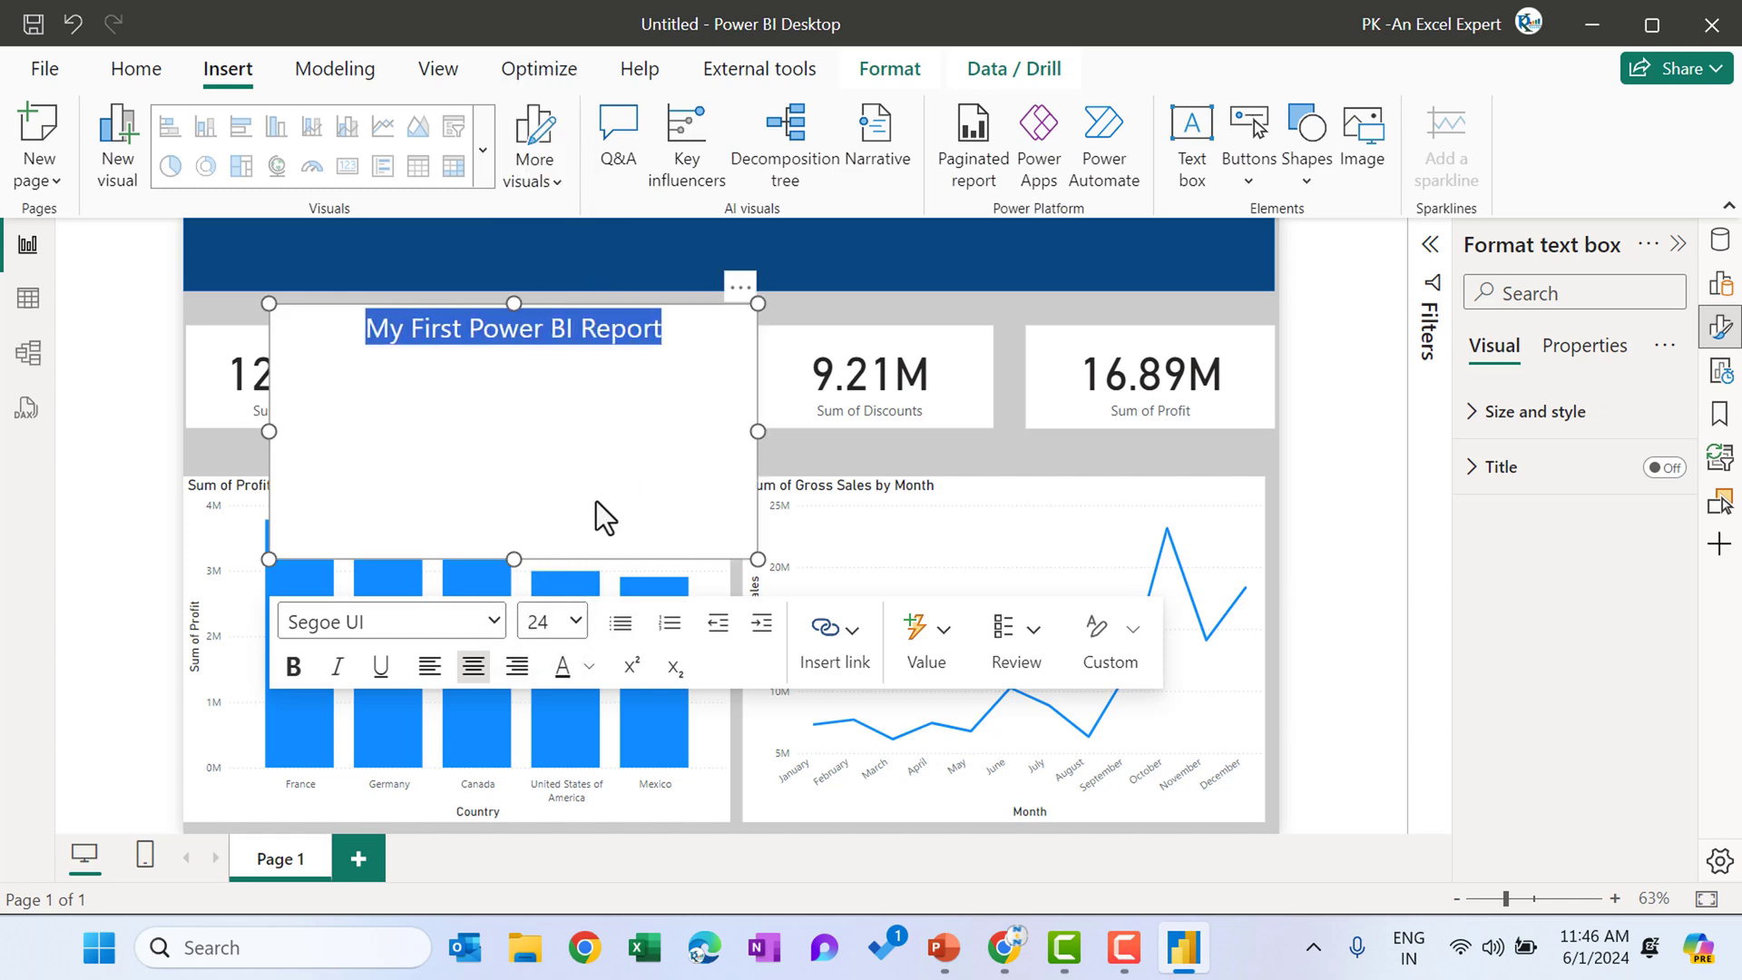
{"action": "left_click", "coordinate": [575, 622]}
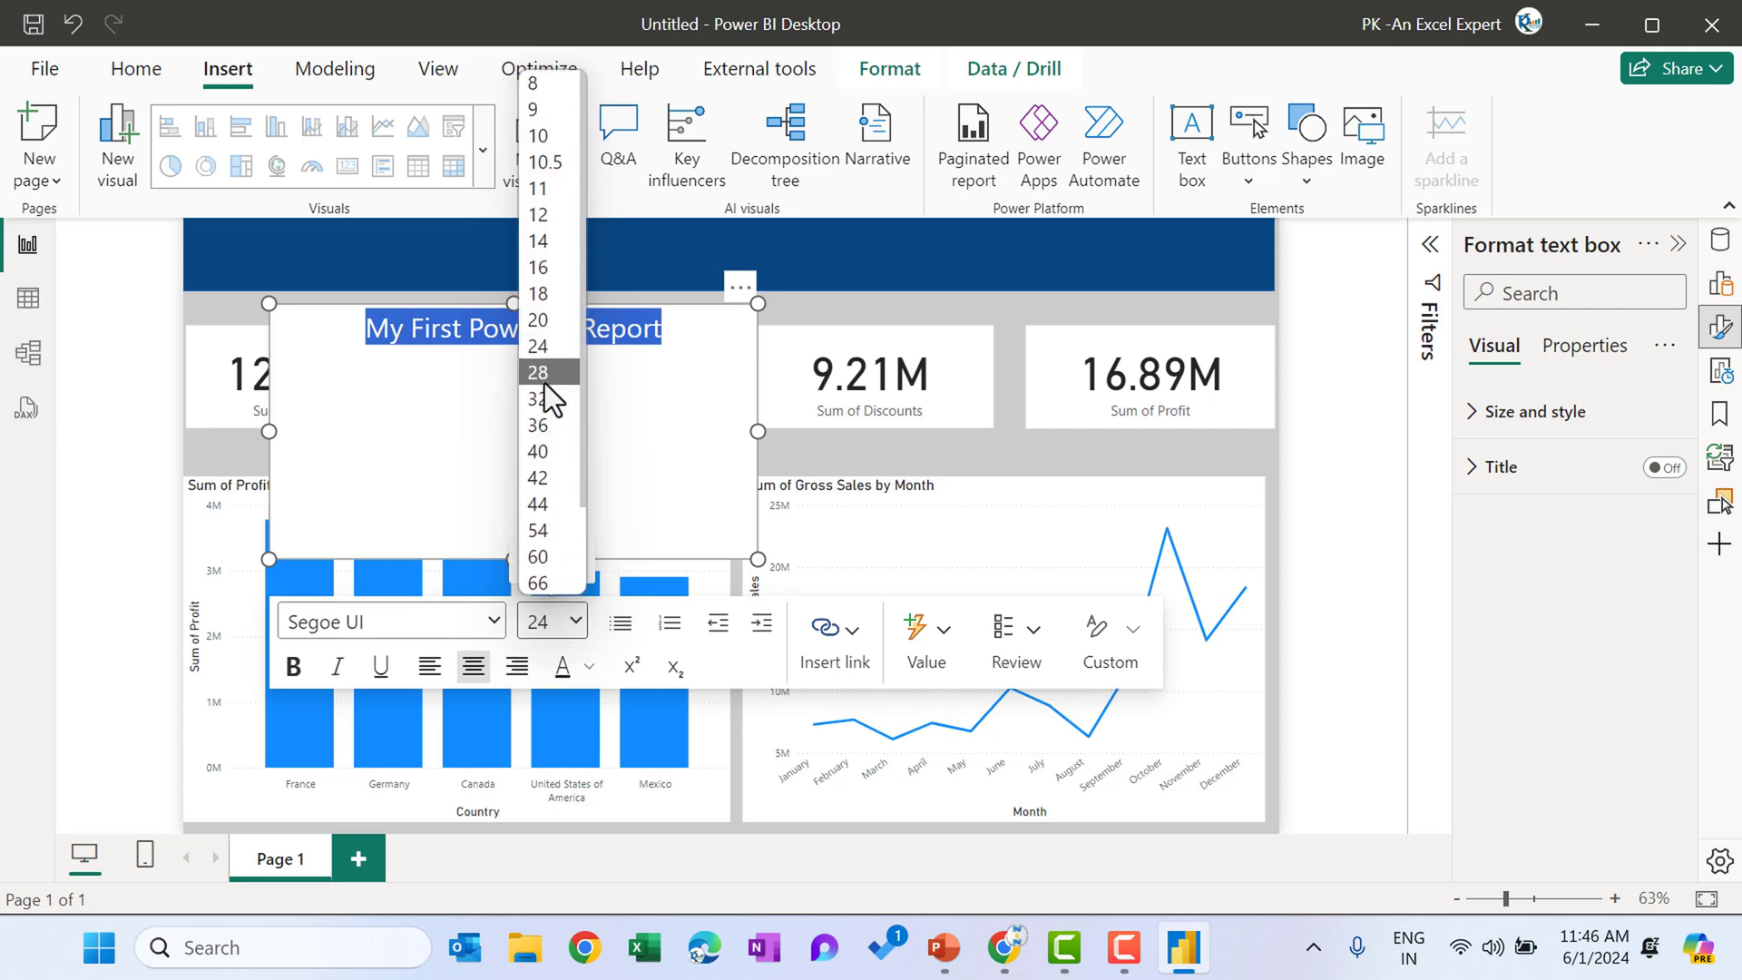
{"action": "left_click", "coordinate": [548, 374]}
{"action": "left_click_drag", "start_coordinate": [517, 560], "coordinate": [706, 285]}
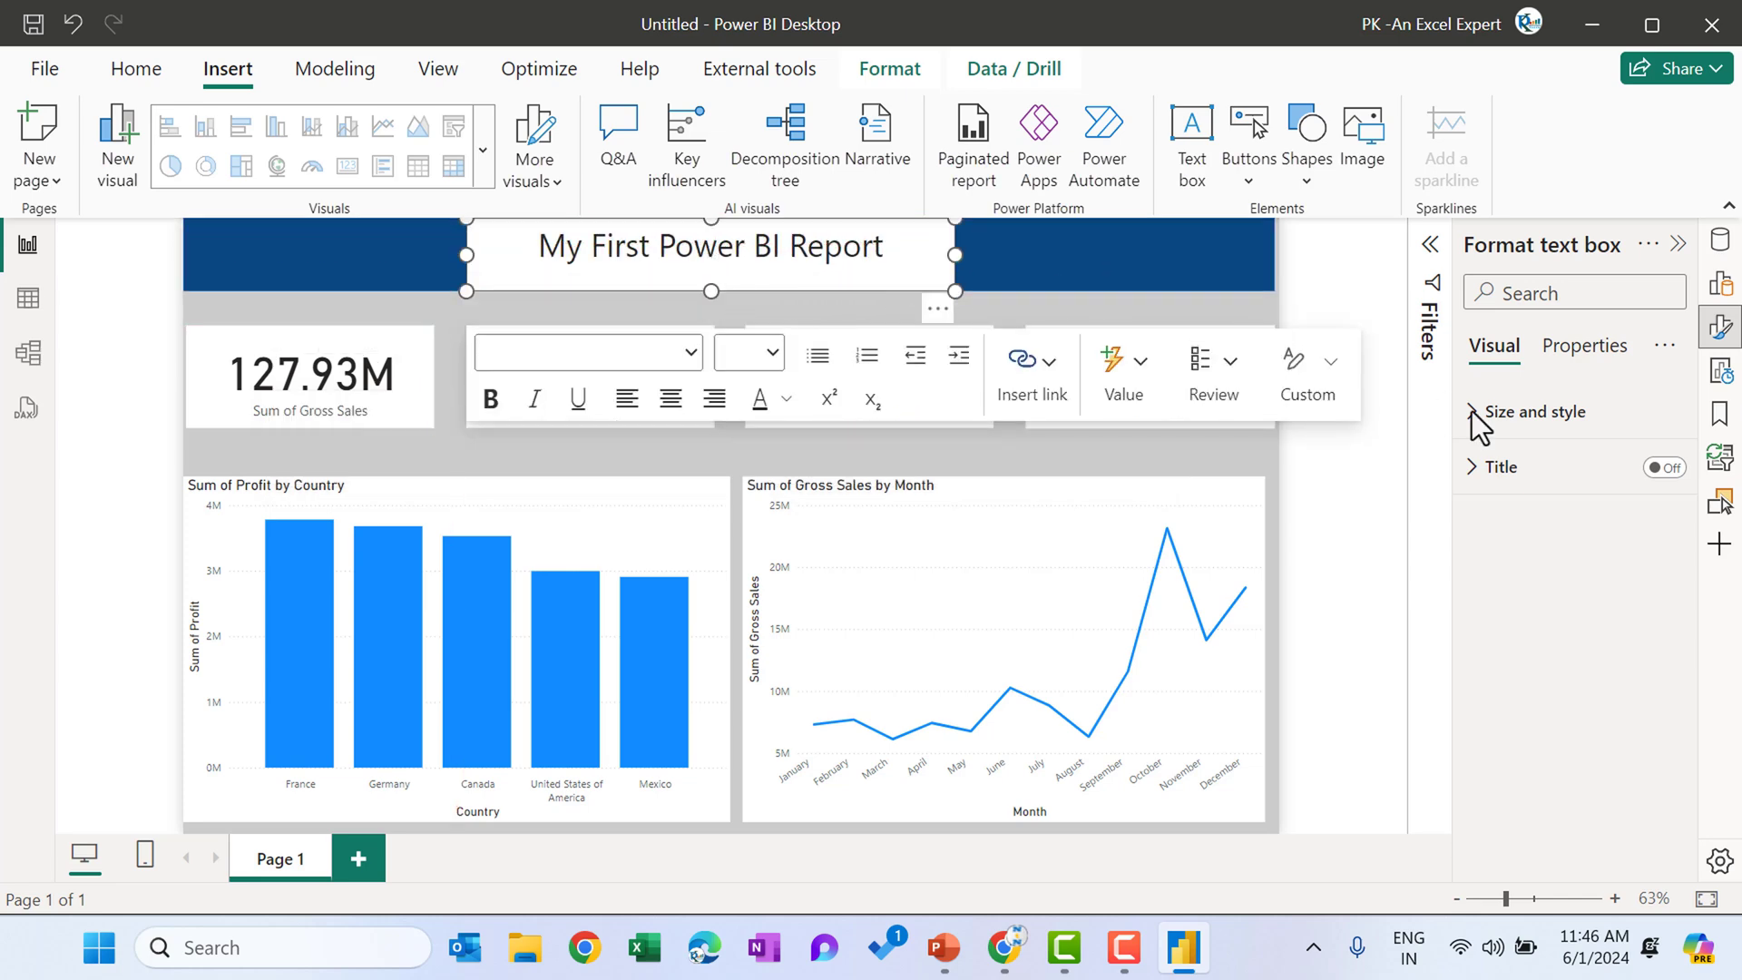
Turn off the title box background and make the title text white and bold
{"action": "left_click", "coordinate": [1536, 418]}
{"action": "scroll", "coordinate": [1647, 773], "scroll_direction": "down", "scroll_amount": 3}
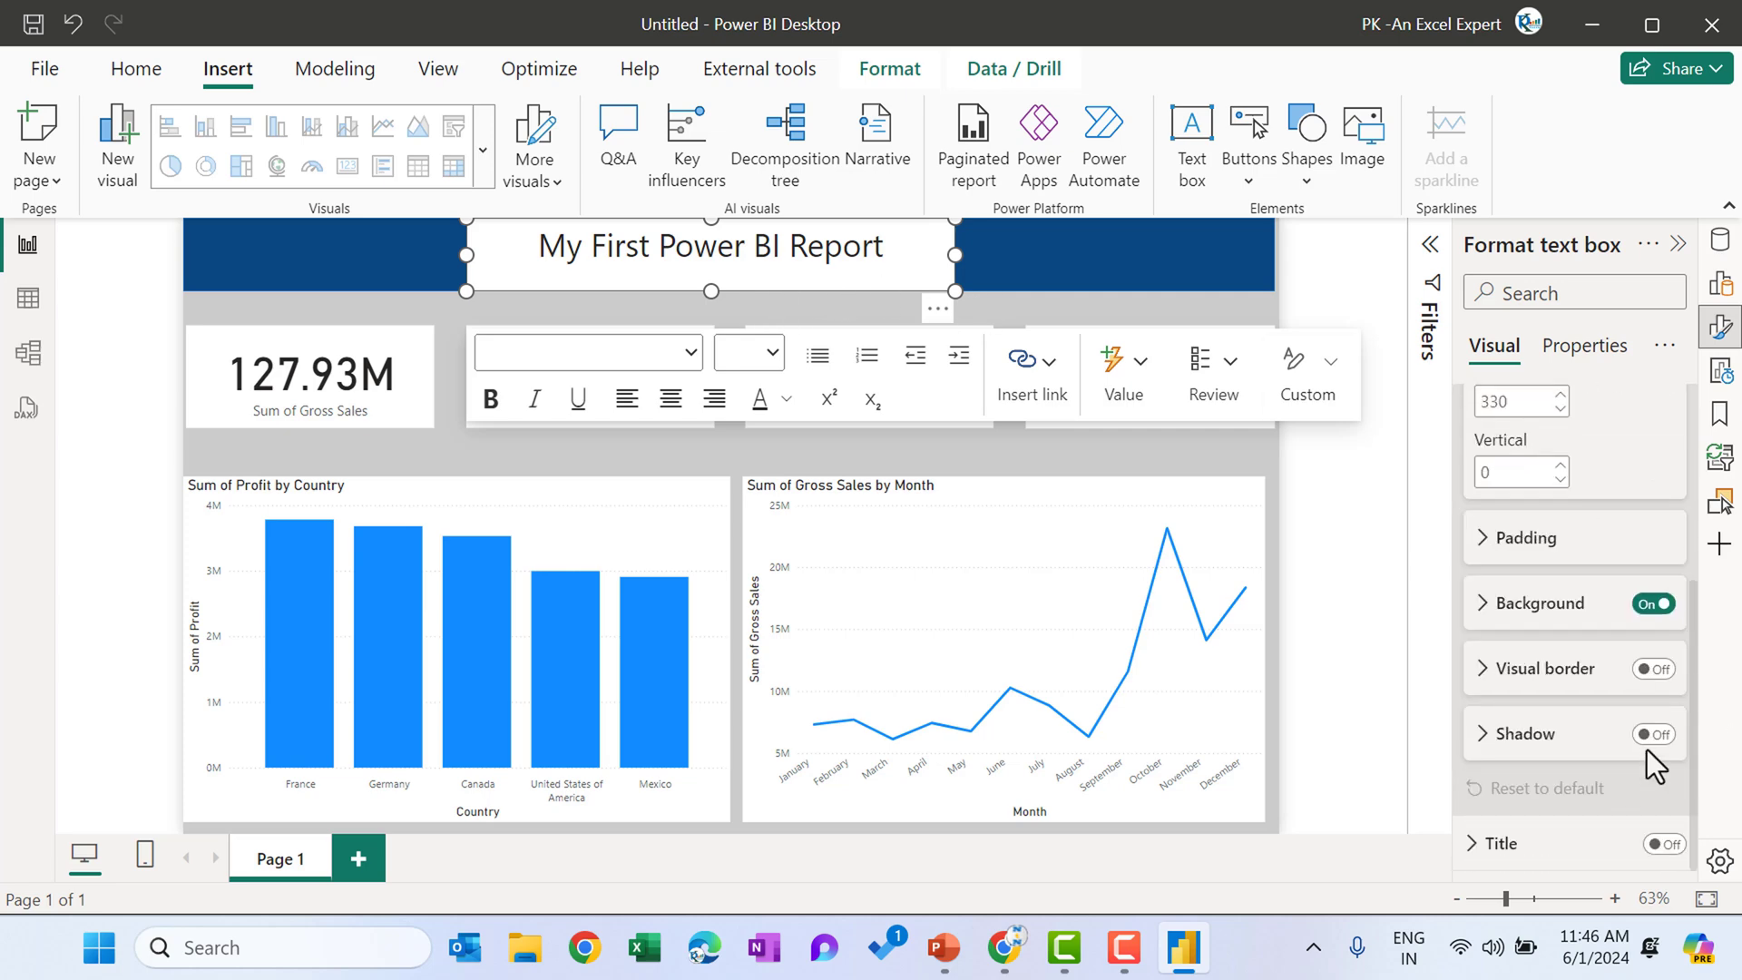
{"action": "left_click", "coordinate": [1653, 605]}
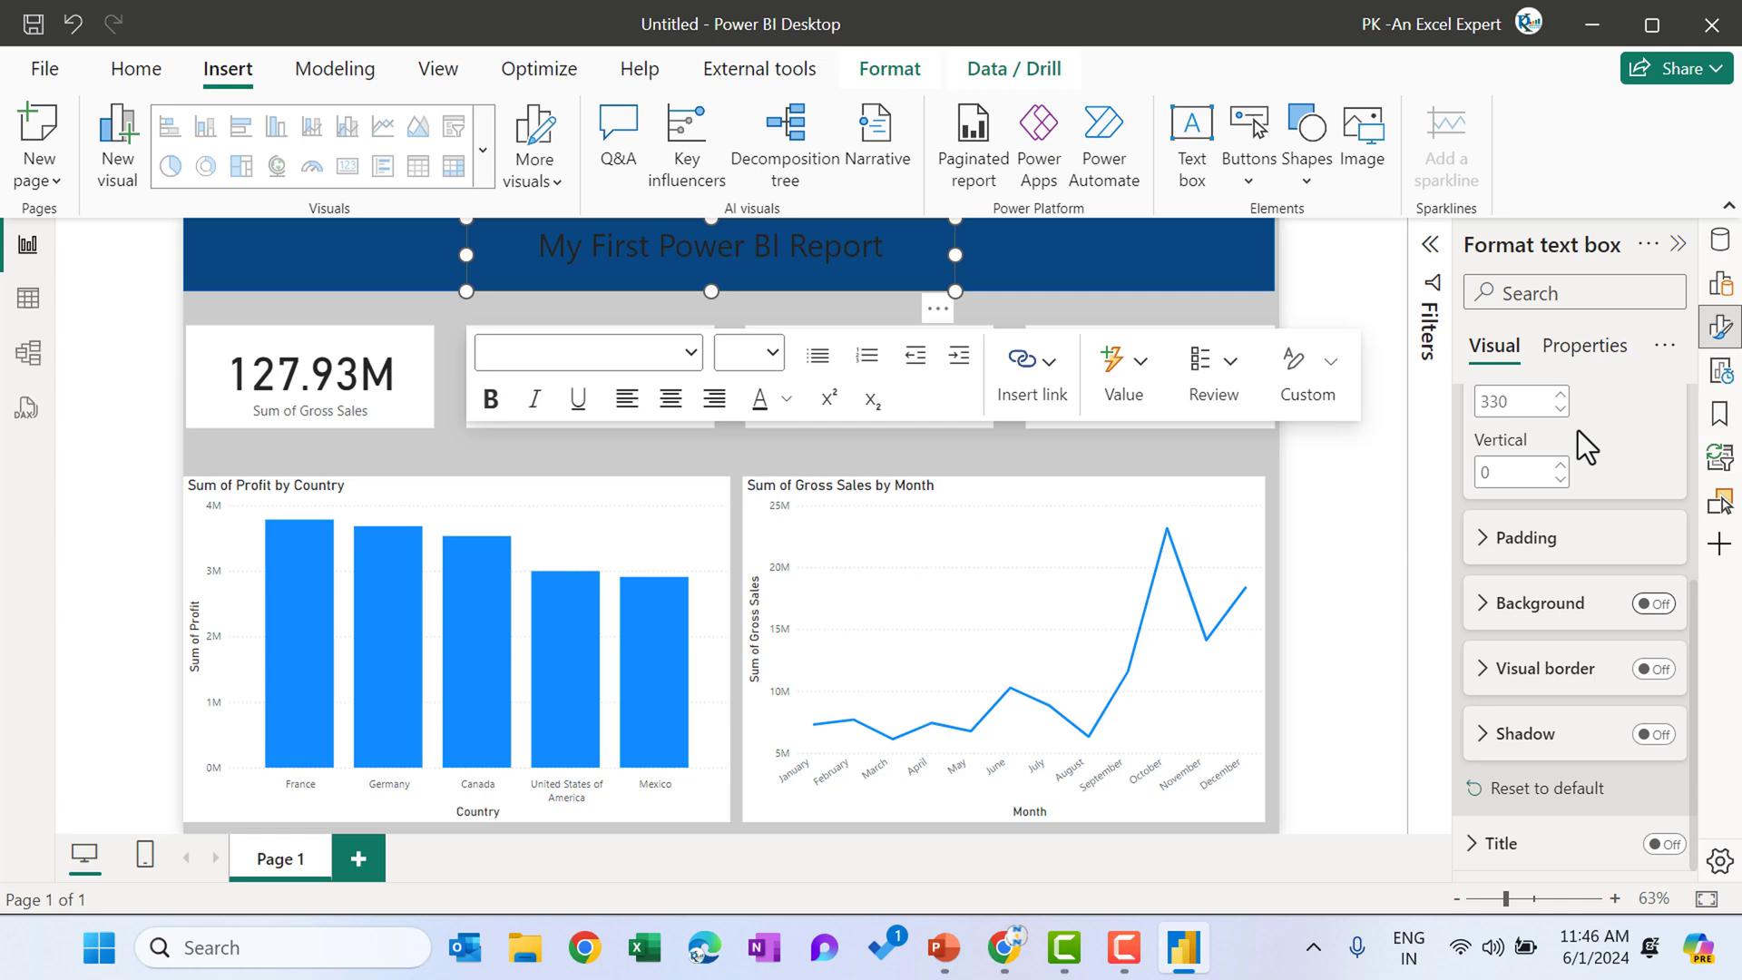
{"action": "triple_click", "coordinate": [772, 247]}
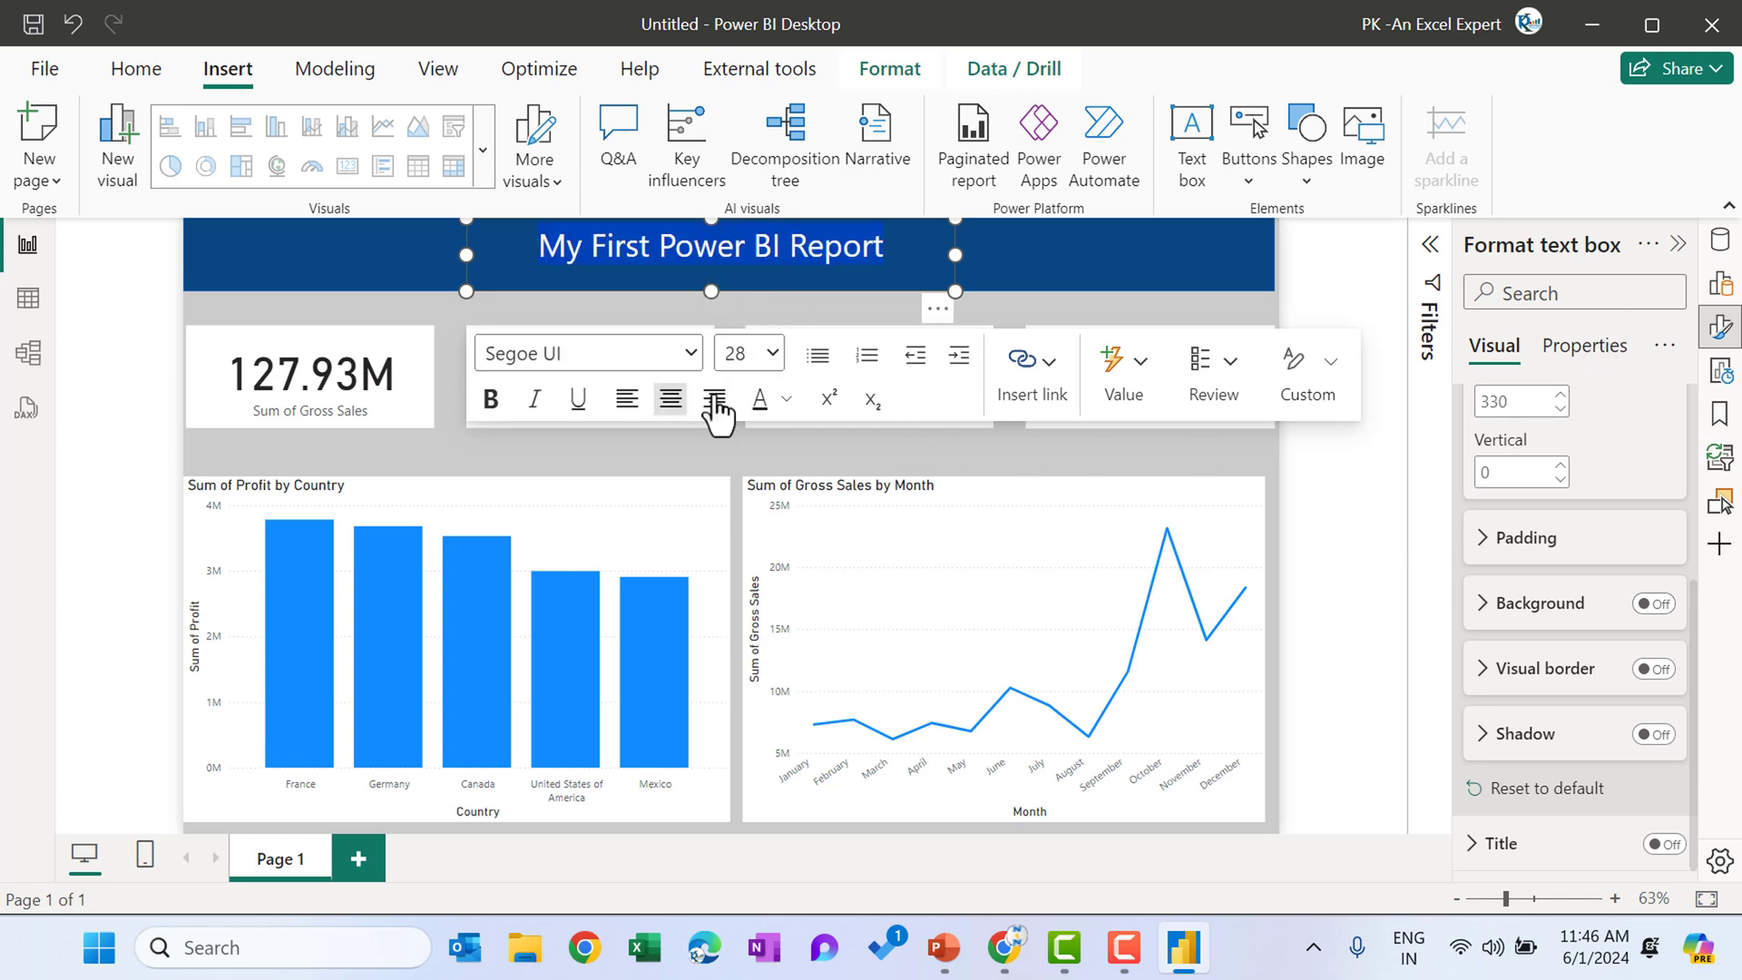
{"action": "left_click", "coordinate": [784, 404]}
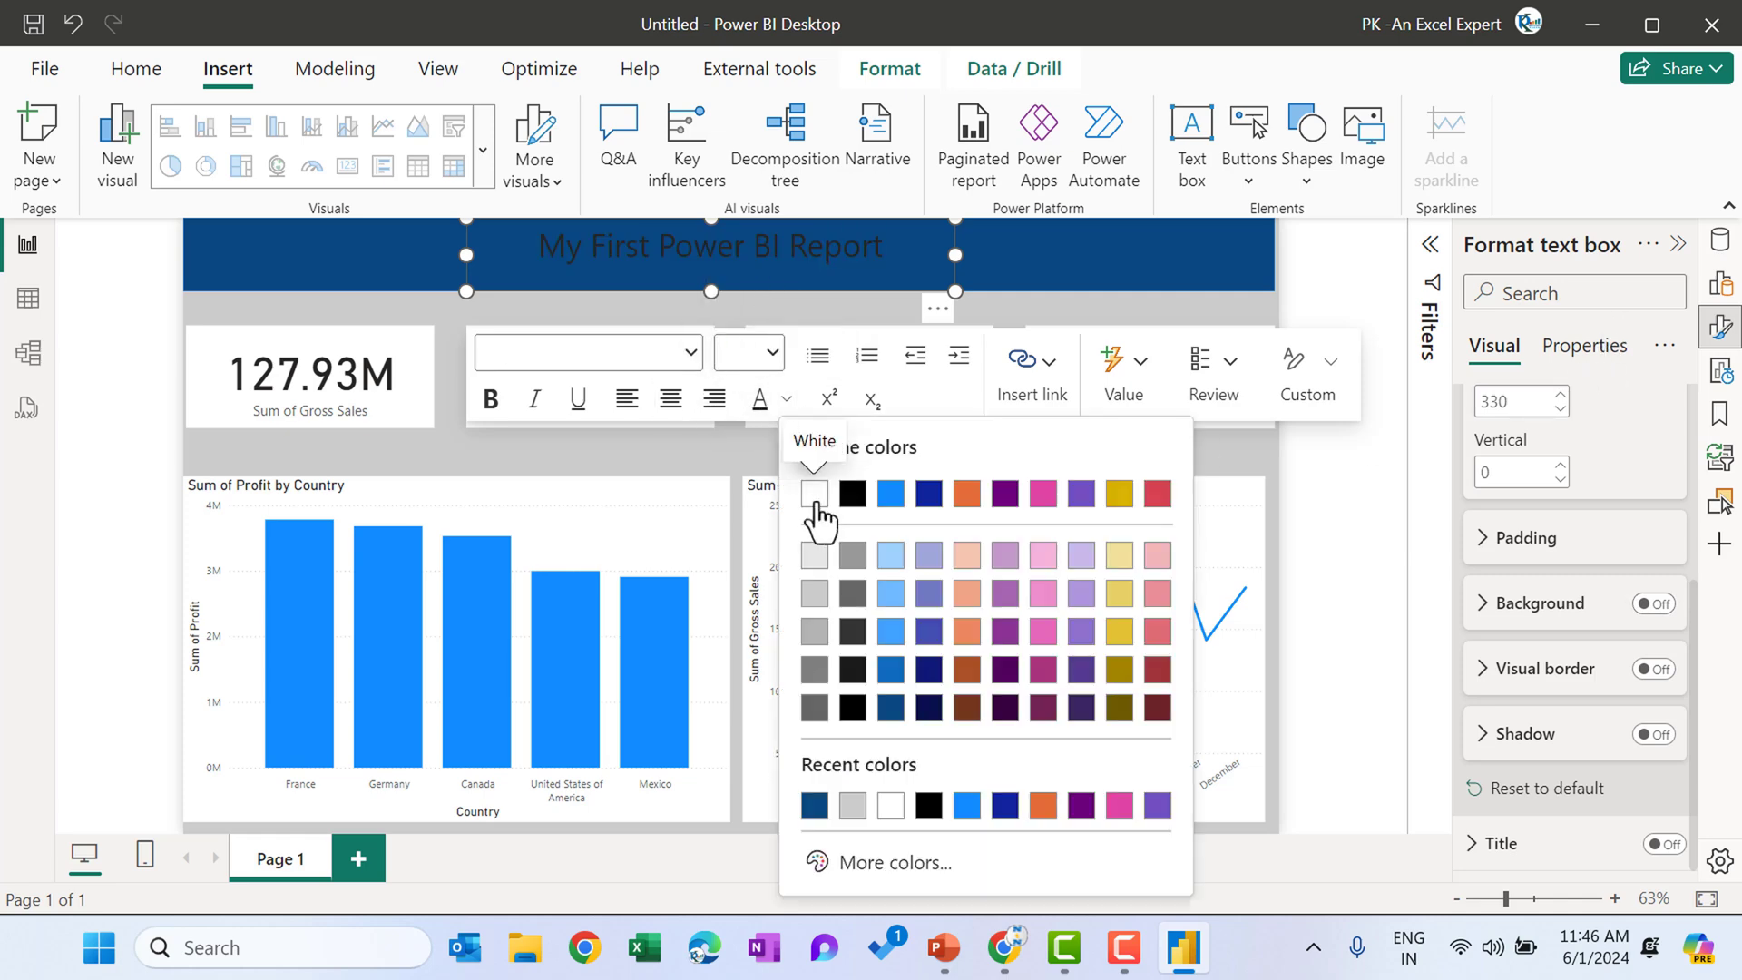
{"action": "left_click", "coordinate": [490, 400]}
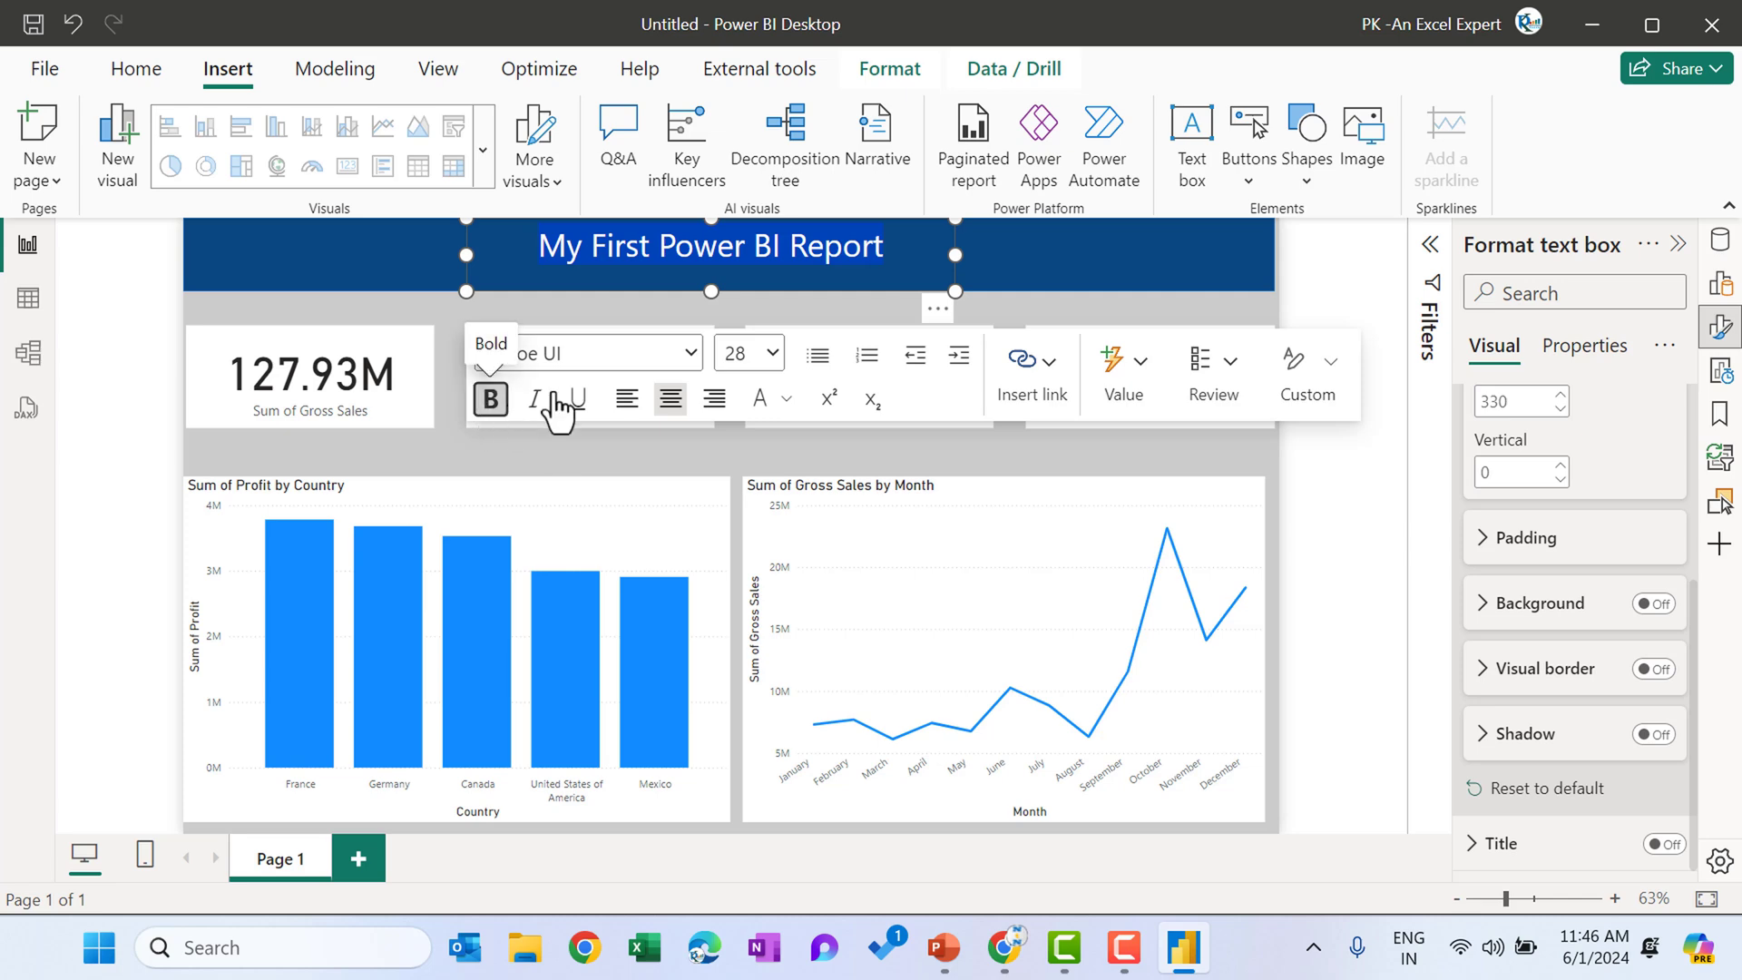
{"action": "left_click", "coordinate": [1065, 303]}
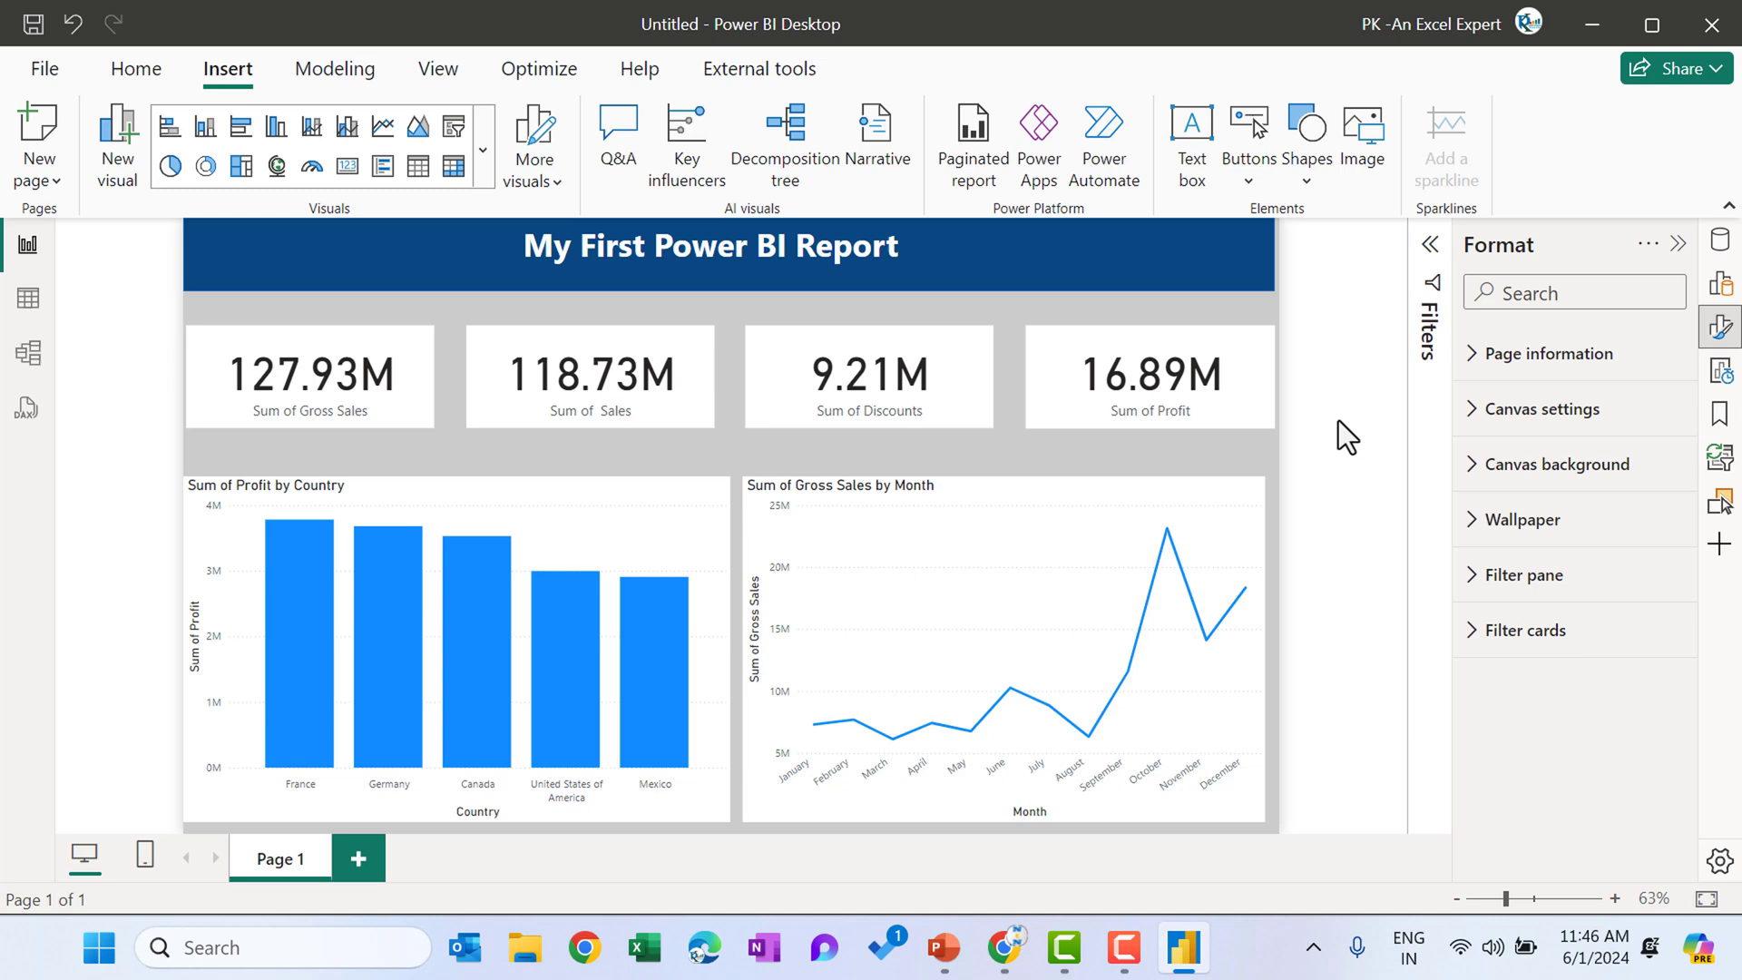
Save the report as 'My First Power BI Report' and check the signed-in account details
{"action": "left_click", "coordinate": [1678, 245]}
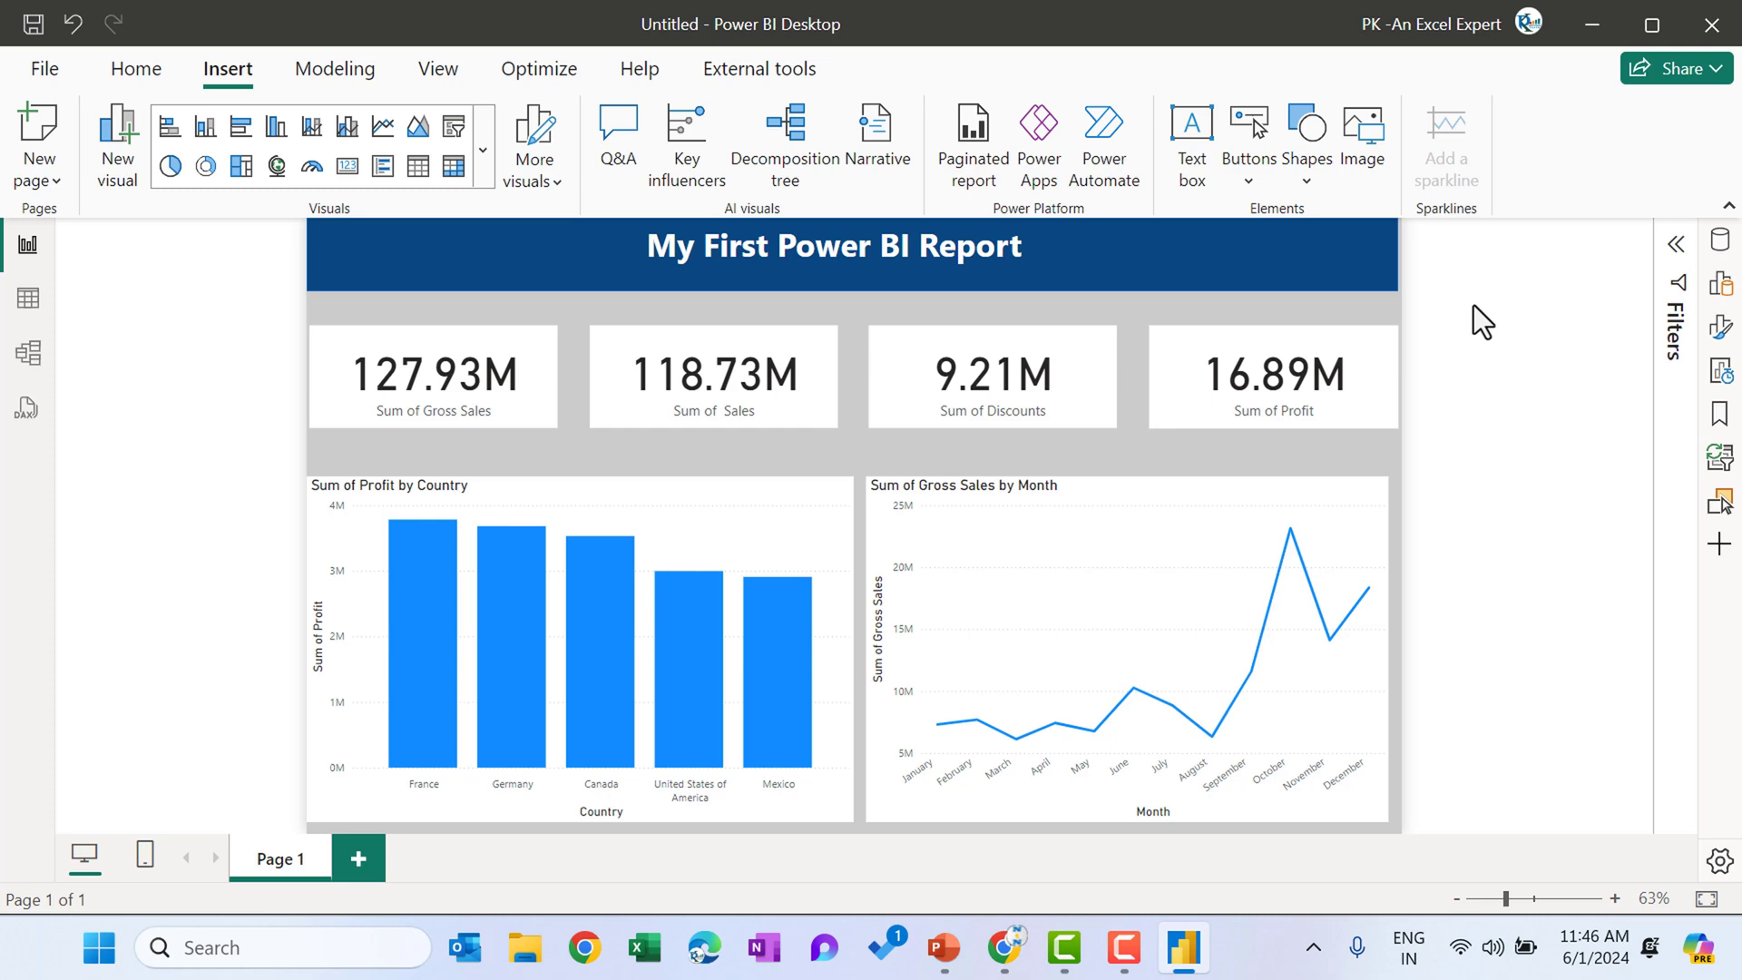
{"action": "key", "text": "ctrl+s"}
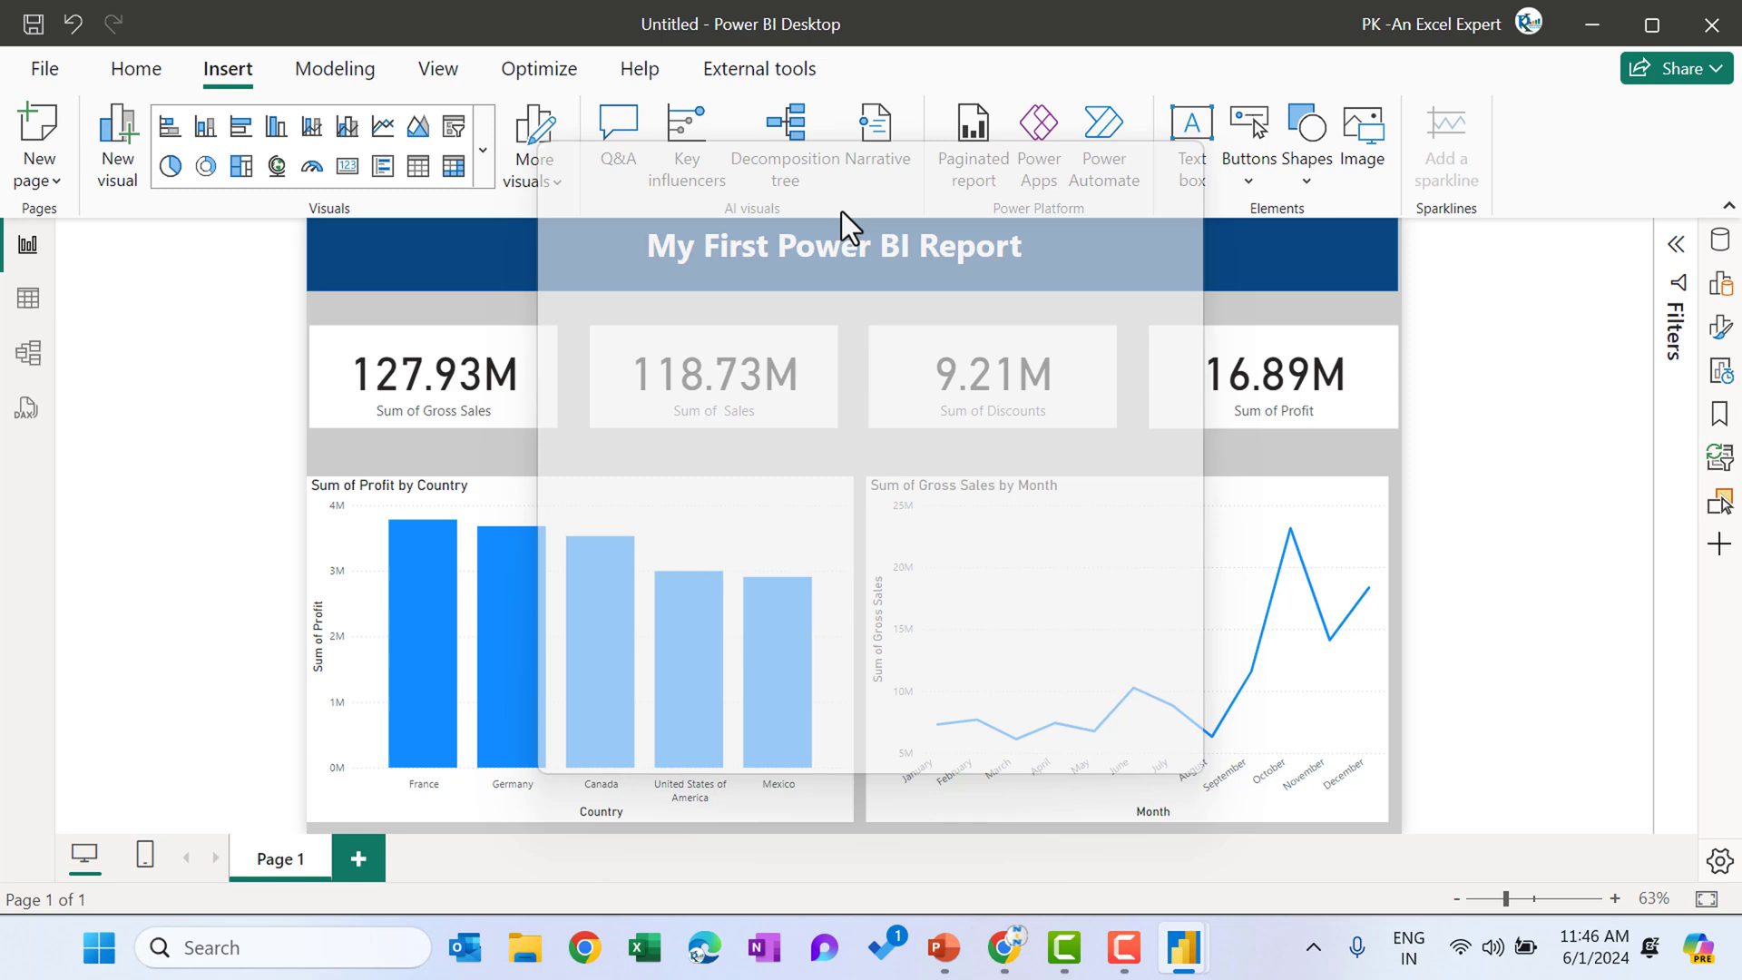
{"action": "type", "text": "M"}
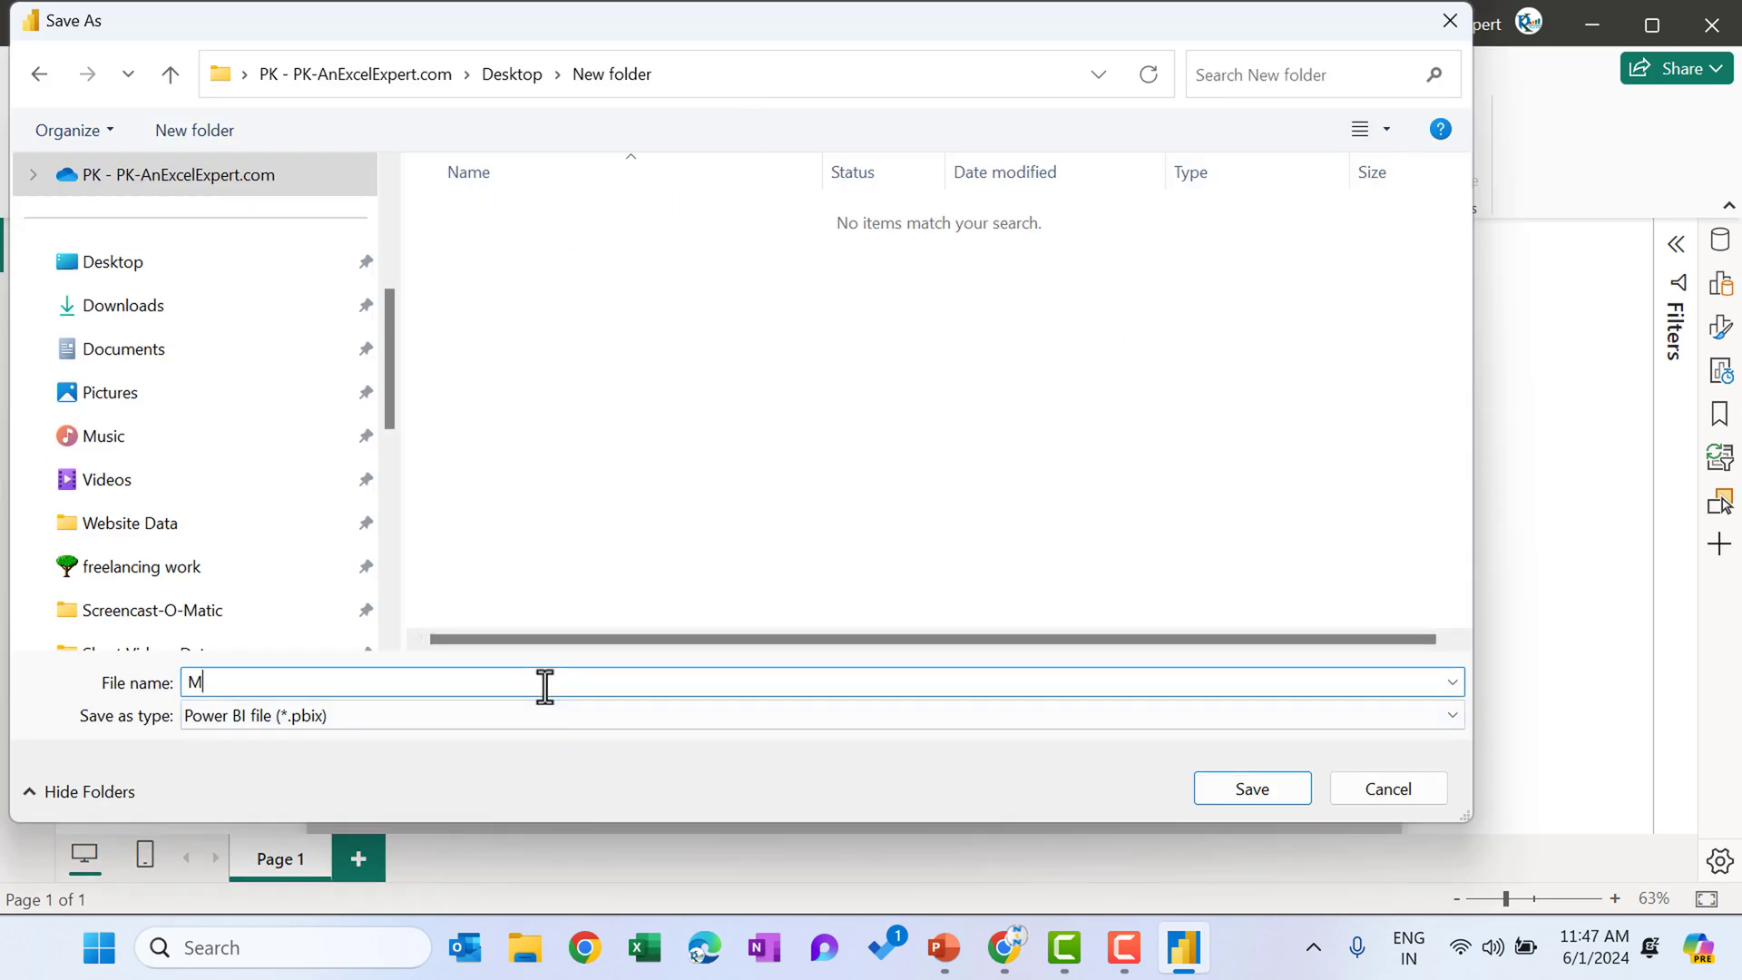
{"action": "type", "text": "y First Power BI Report"}
{"action": "left_click", "coordinate": [1221, 792]}
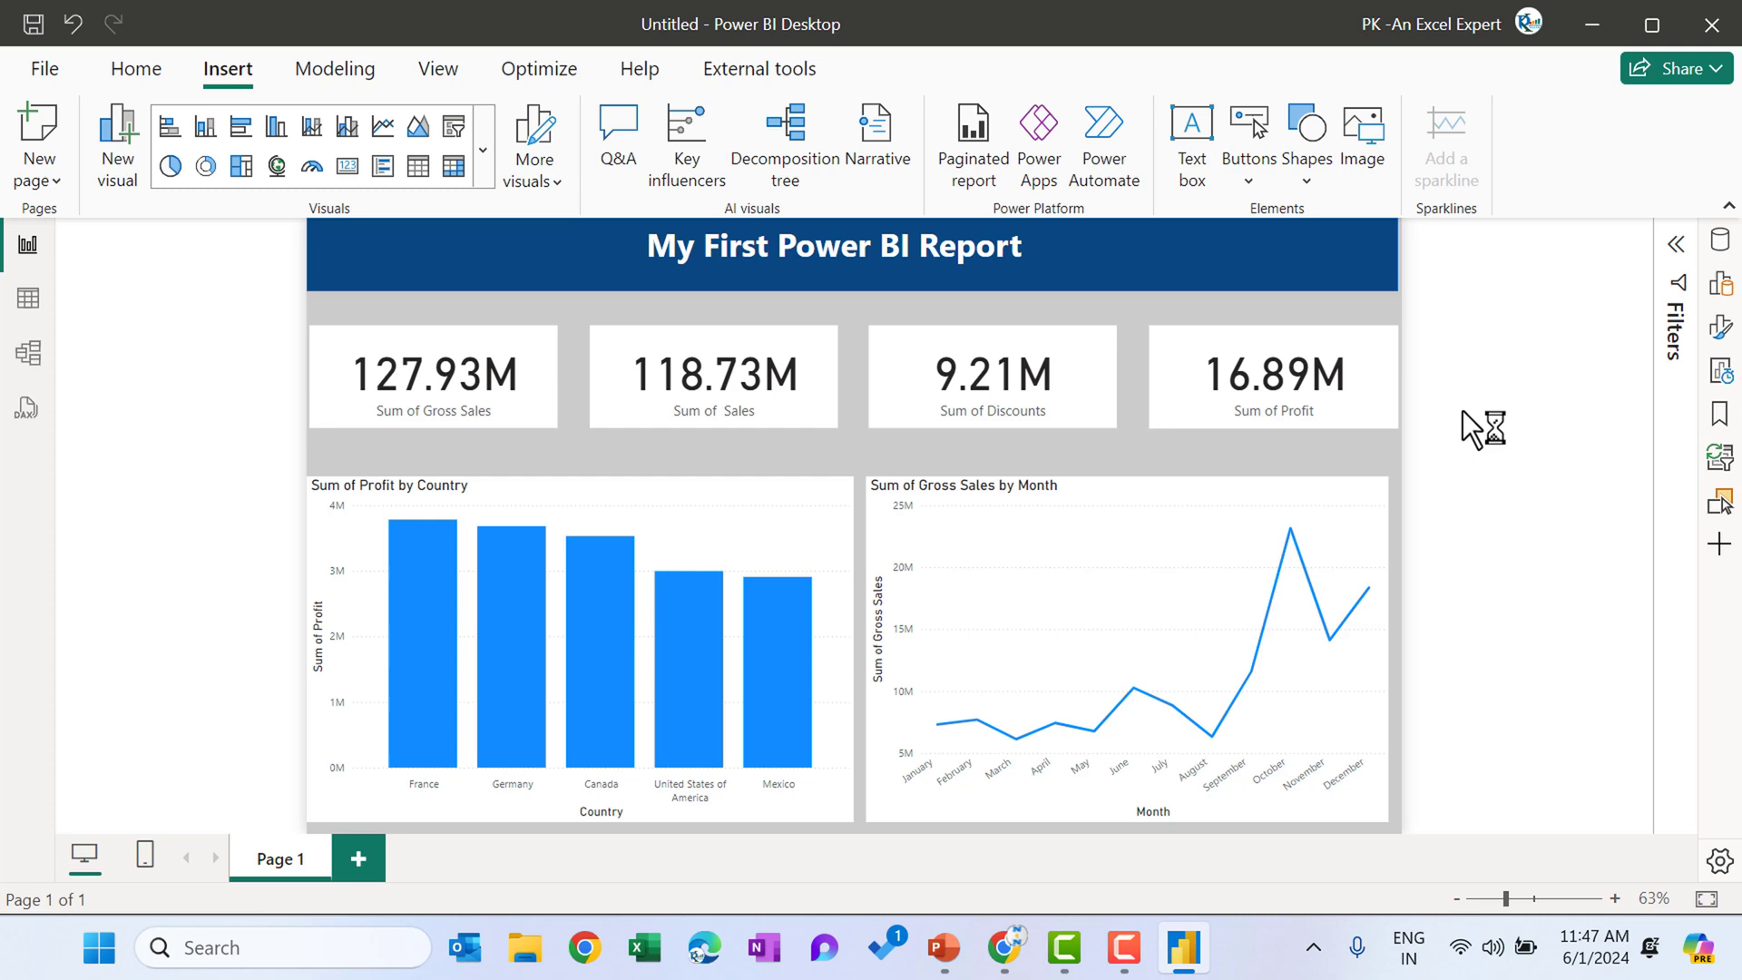
{"action": "left_click", "coordinate": [1499, 22]}
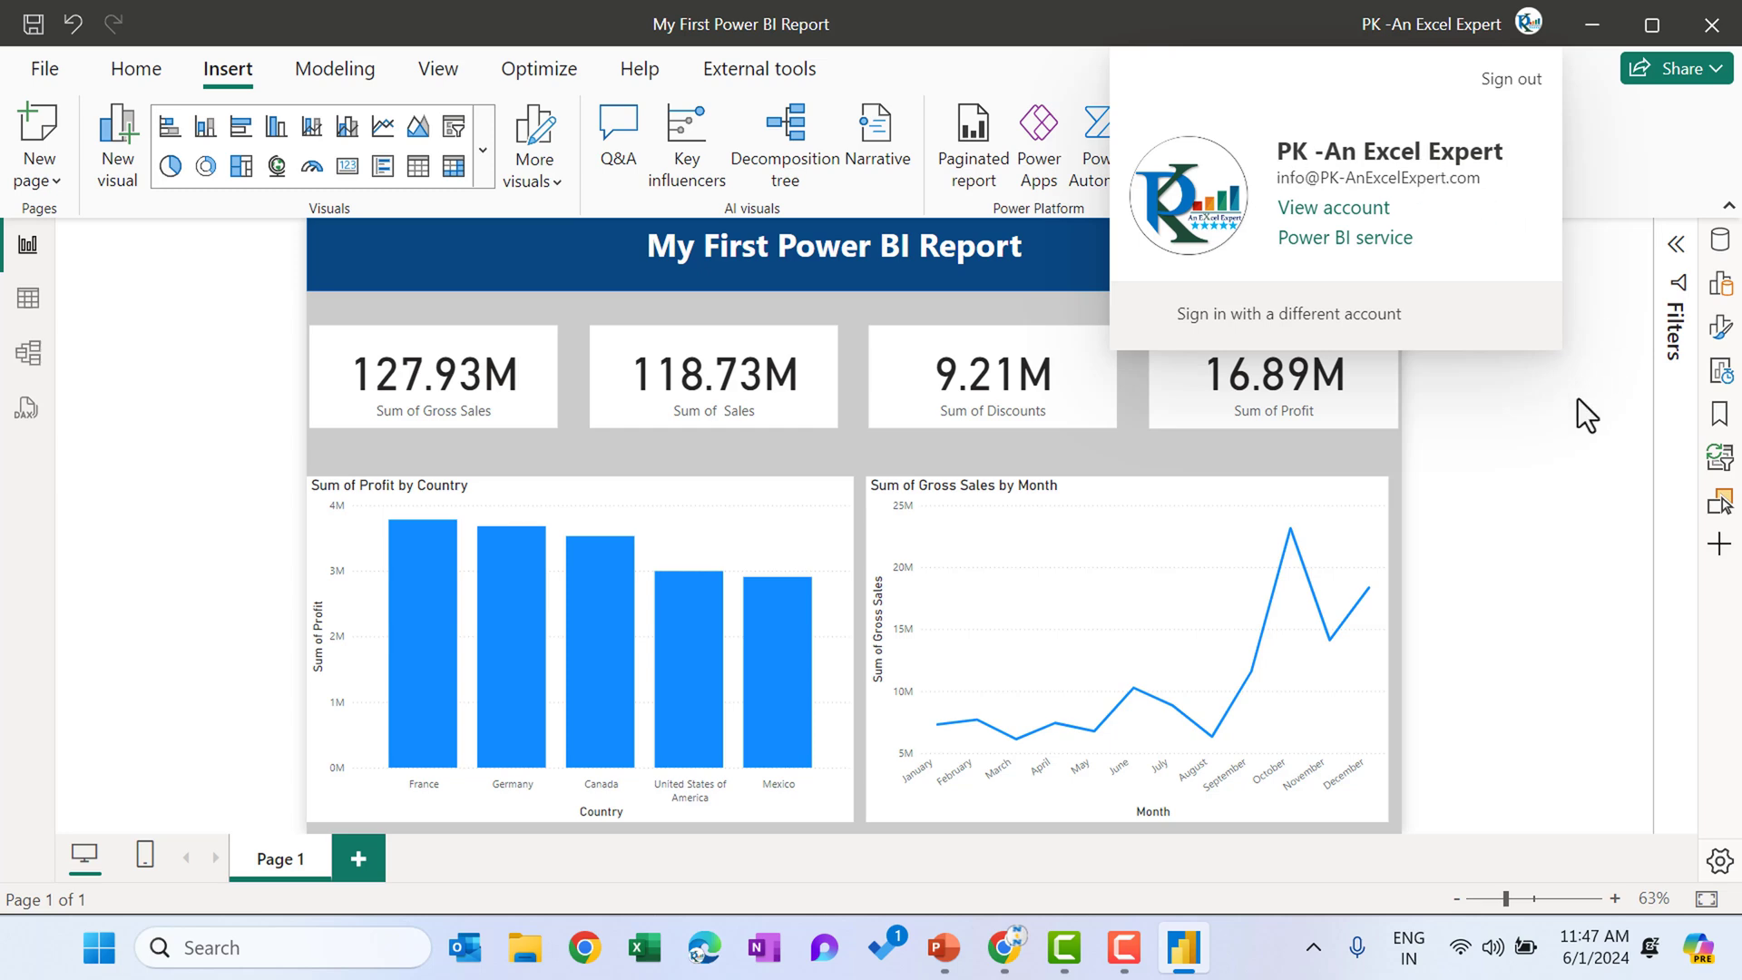
{"action": "left_click", "coordinate": [1566, 176]}
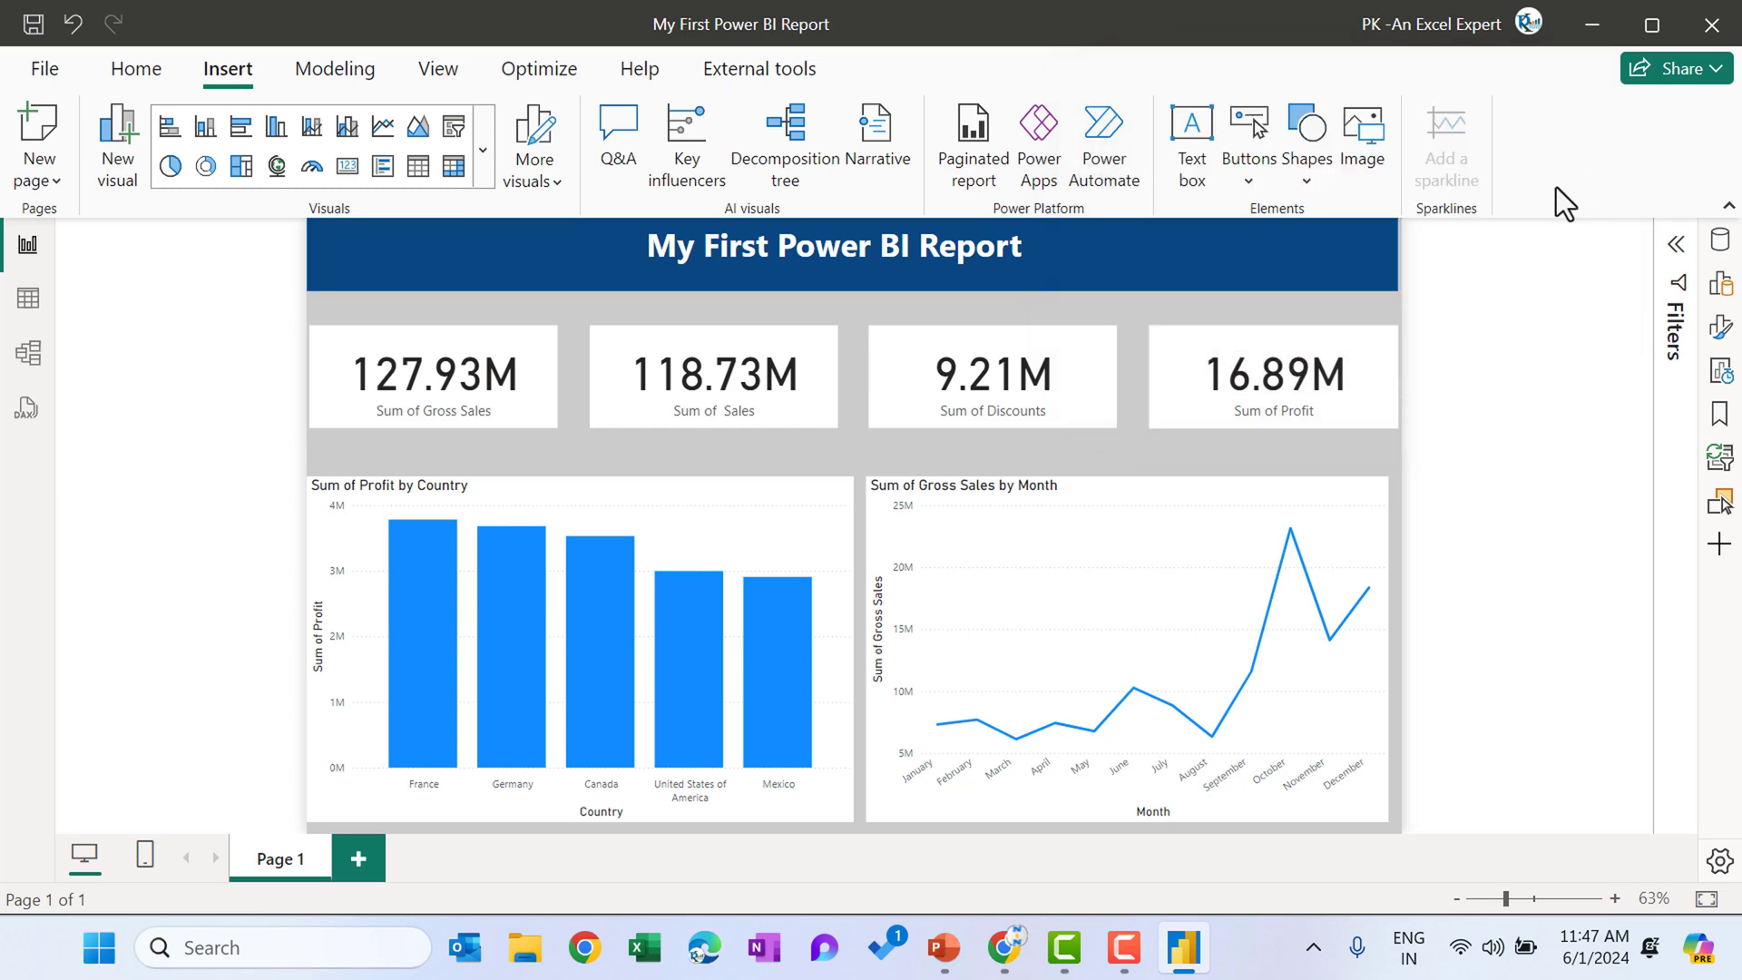
Publish the report to My workspace
{"action": "left_click", "coordinate": [136, 73]}
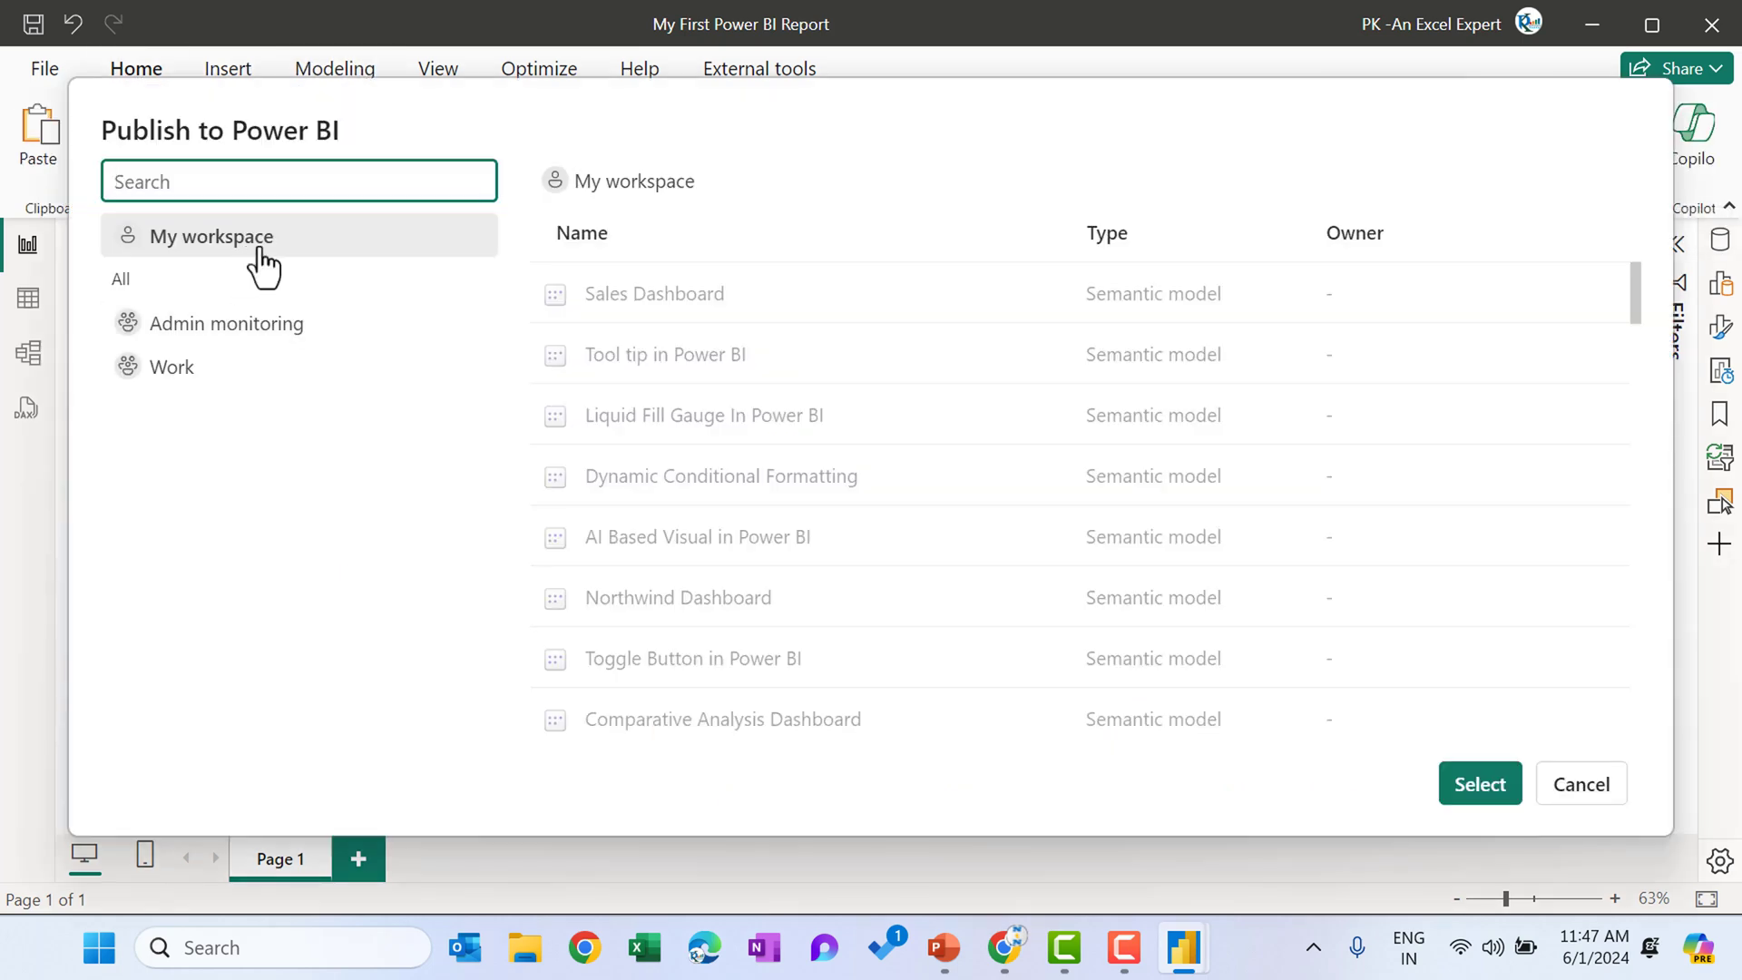
{"action": "left_click", "coordinate": [223, 254]}
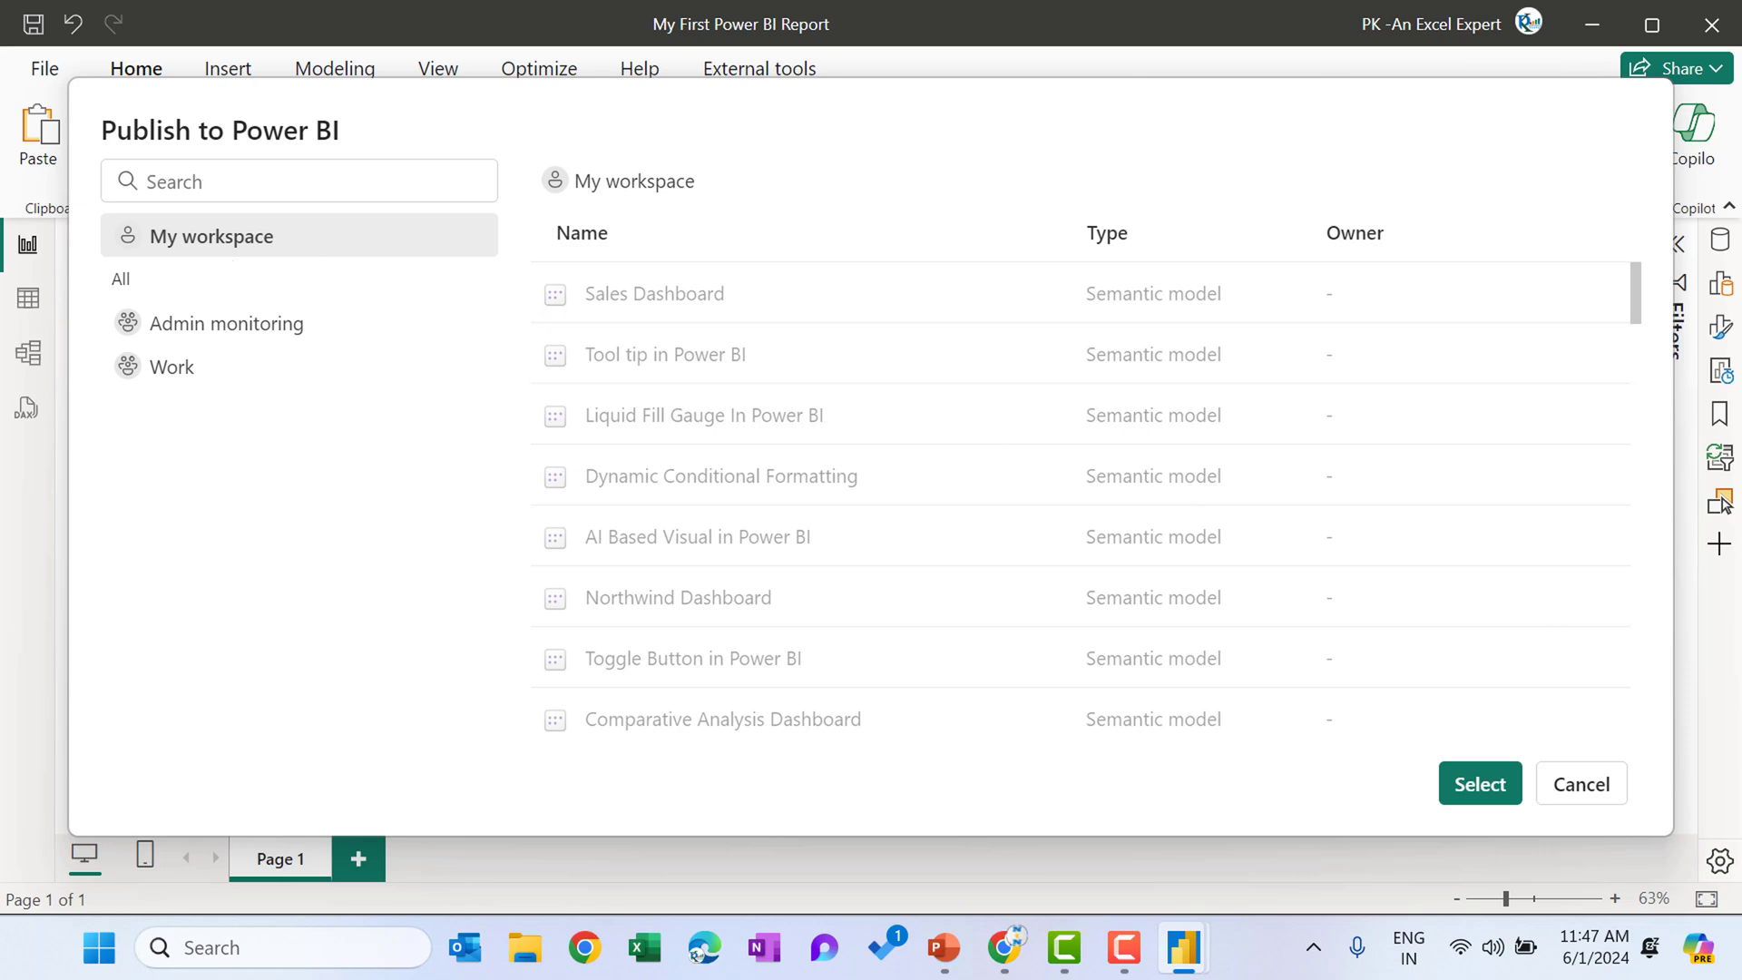
{"action": "left_click", "coordinate": [1506, 791]}
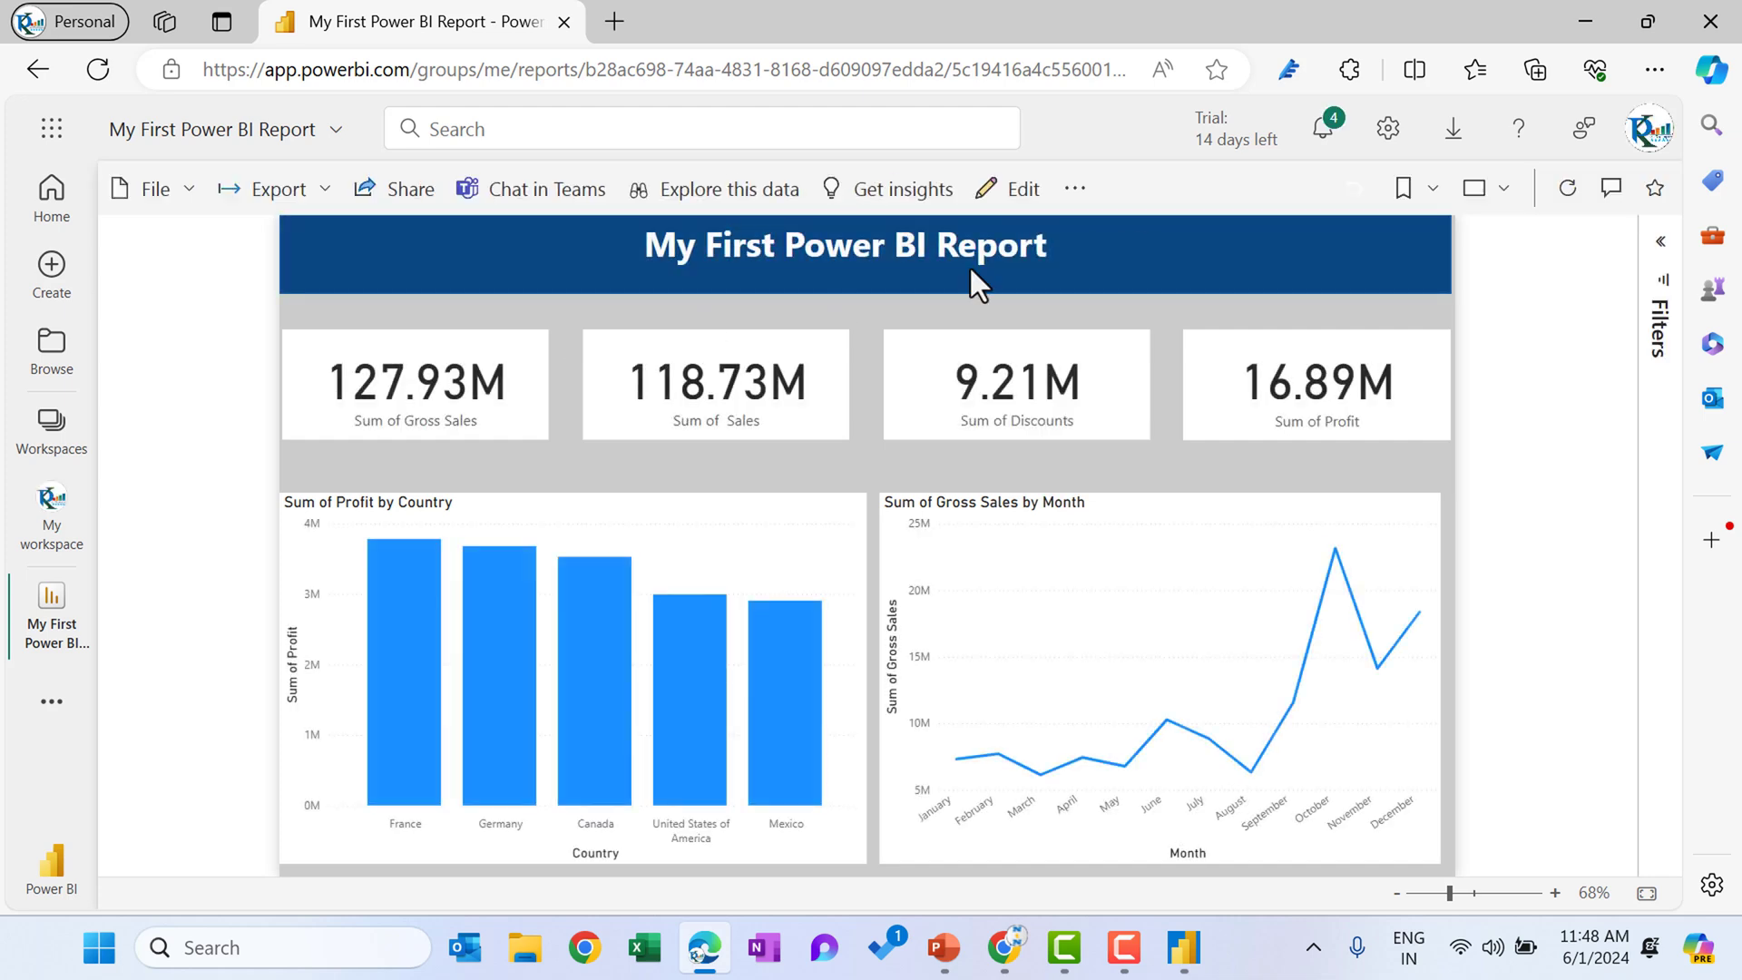
Switch the online report's display to full screen
{"action": "left_click", "coordinate": [1497, 195]}
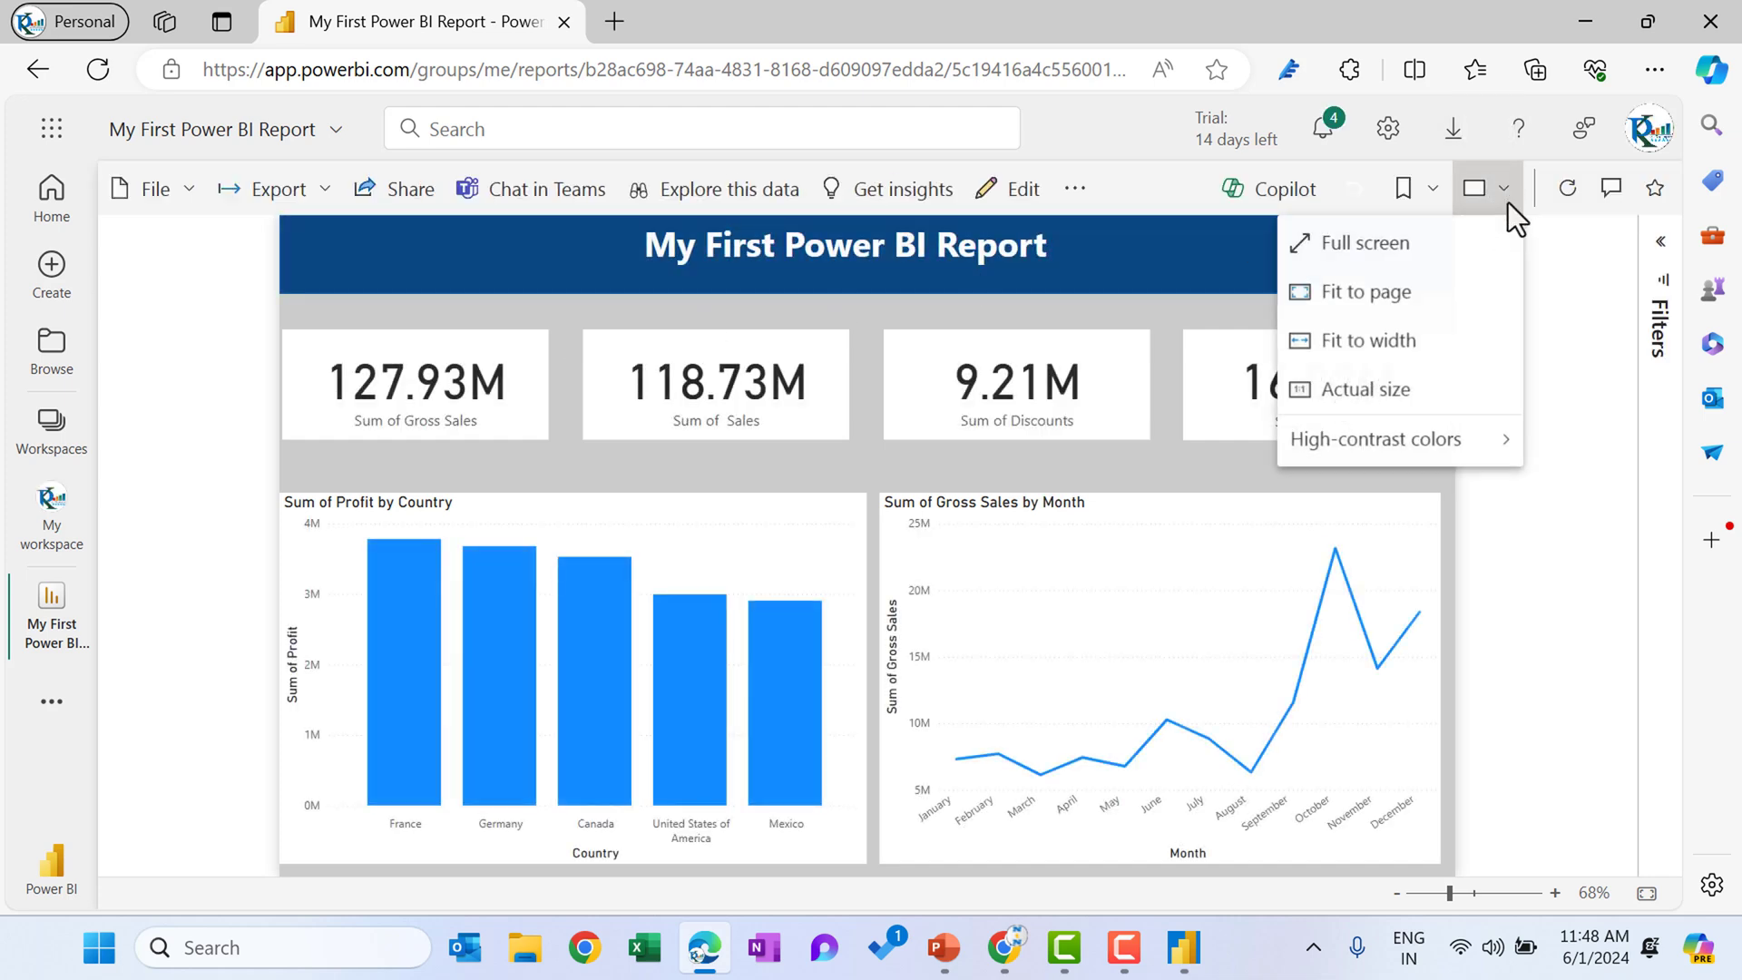
{"action": "left_click", "coordinate": [1447, 269]}
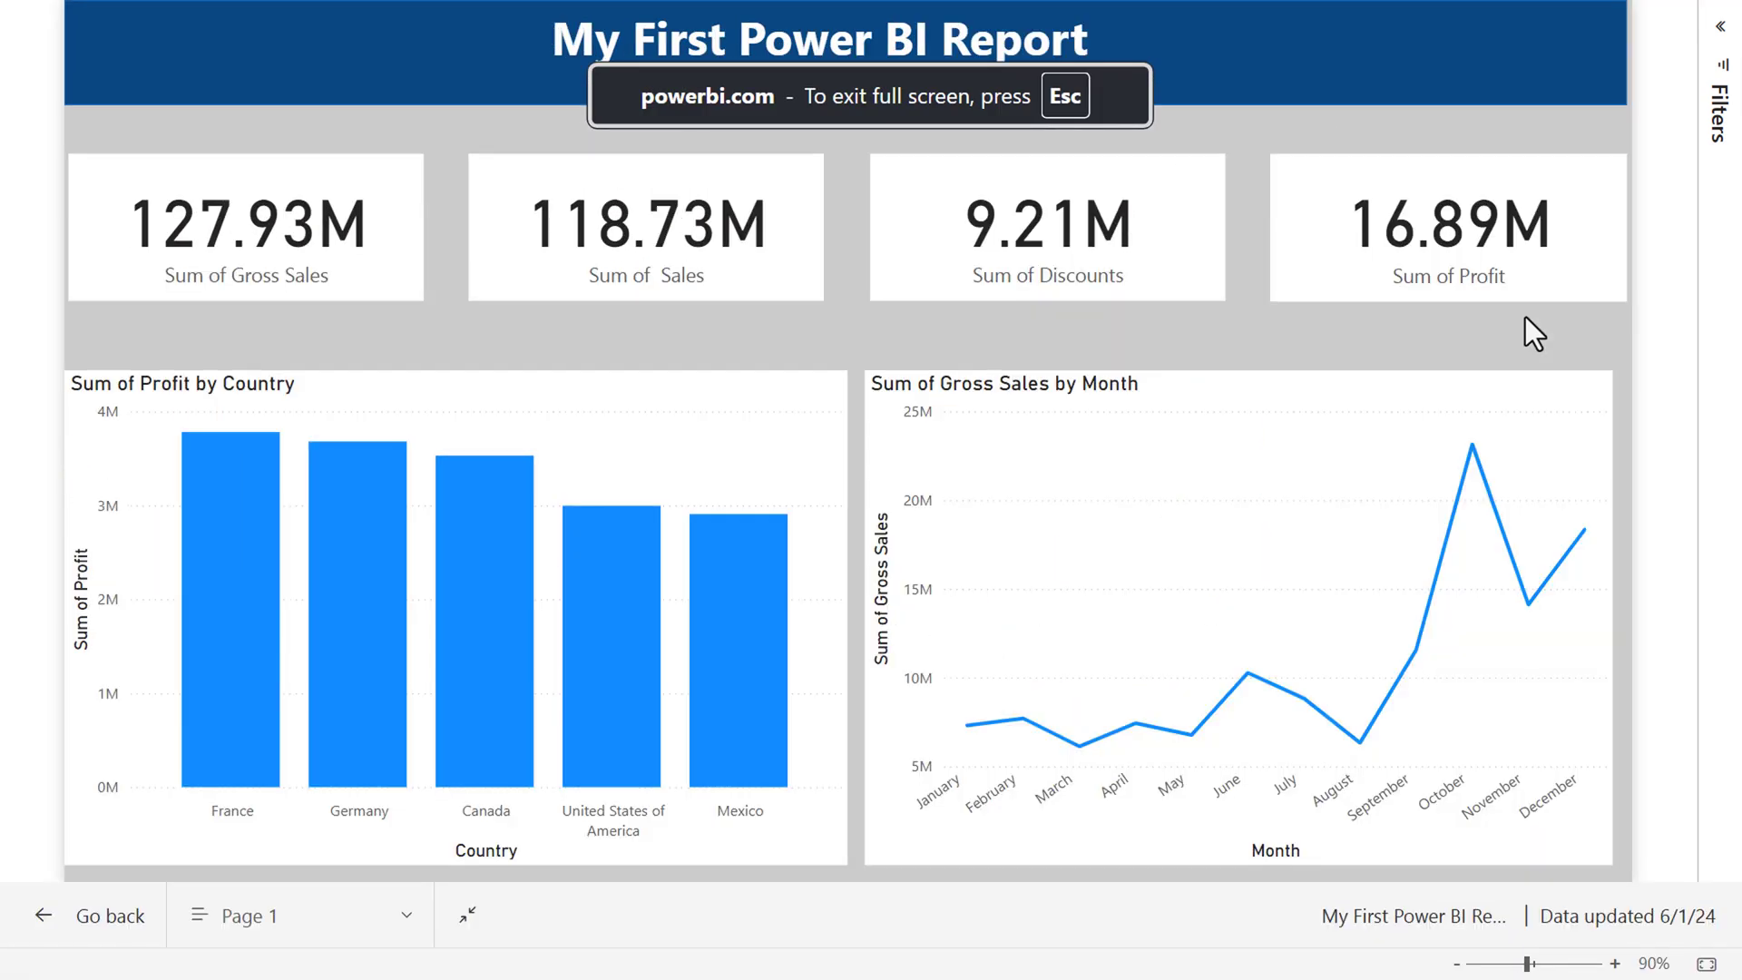